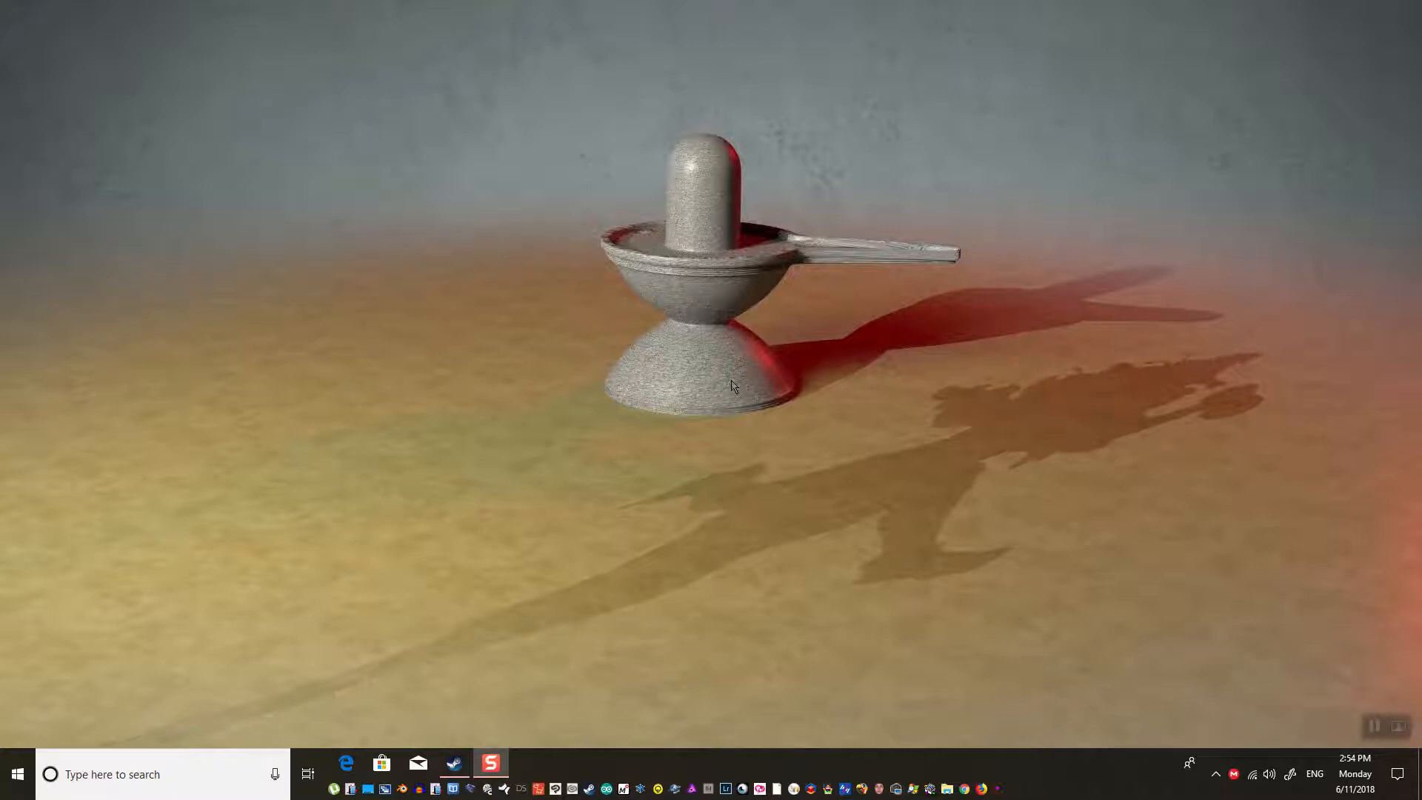
- Launch Graphicart and enlarge and reposition its window on the desktop
{"action": "left_click", "coordinate": [999, 789]}
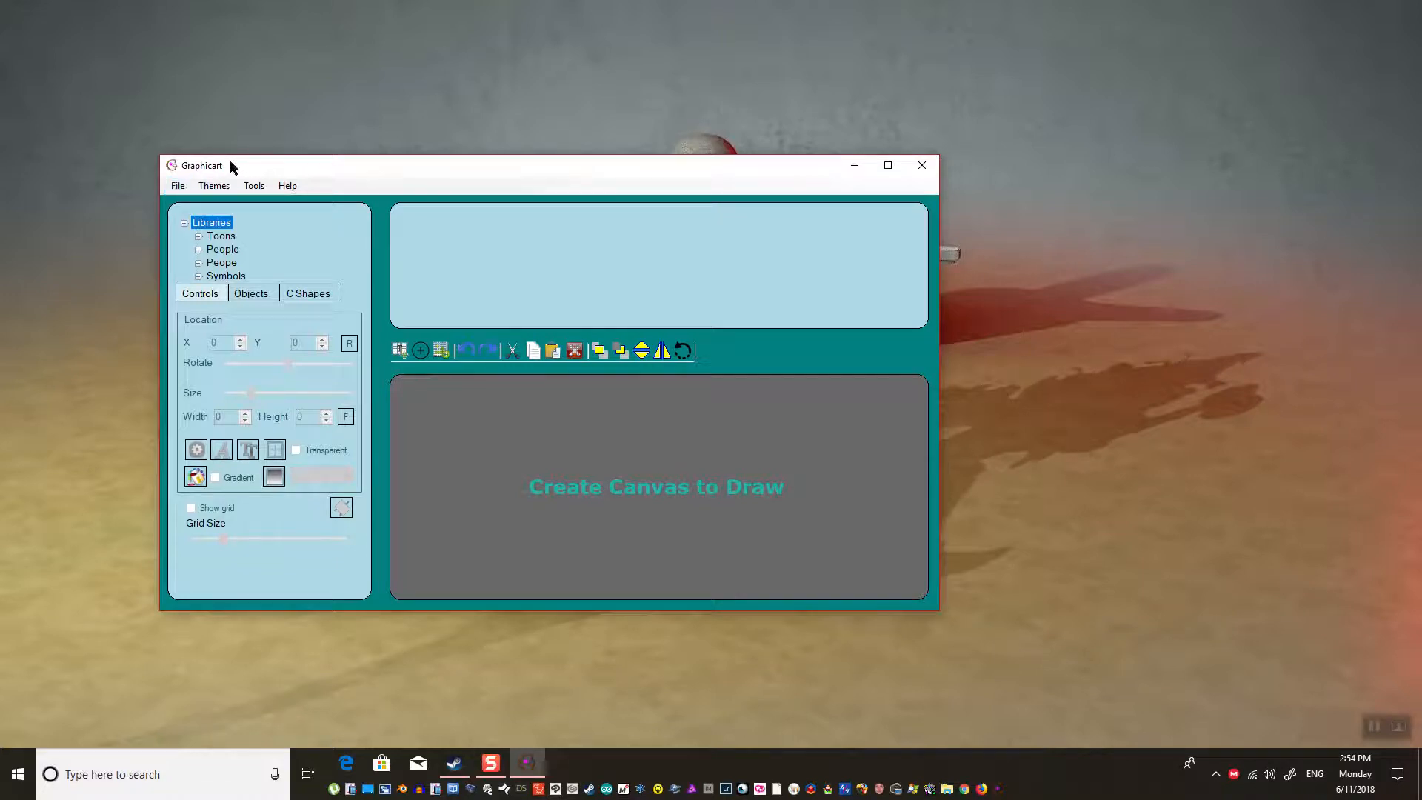
{"action": "left_click_drag", "start_coordinate": [160, 155], "coordinate": [149, 53]}
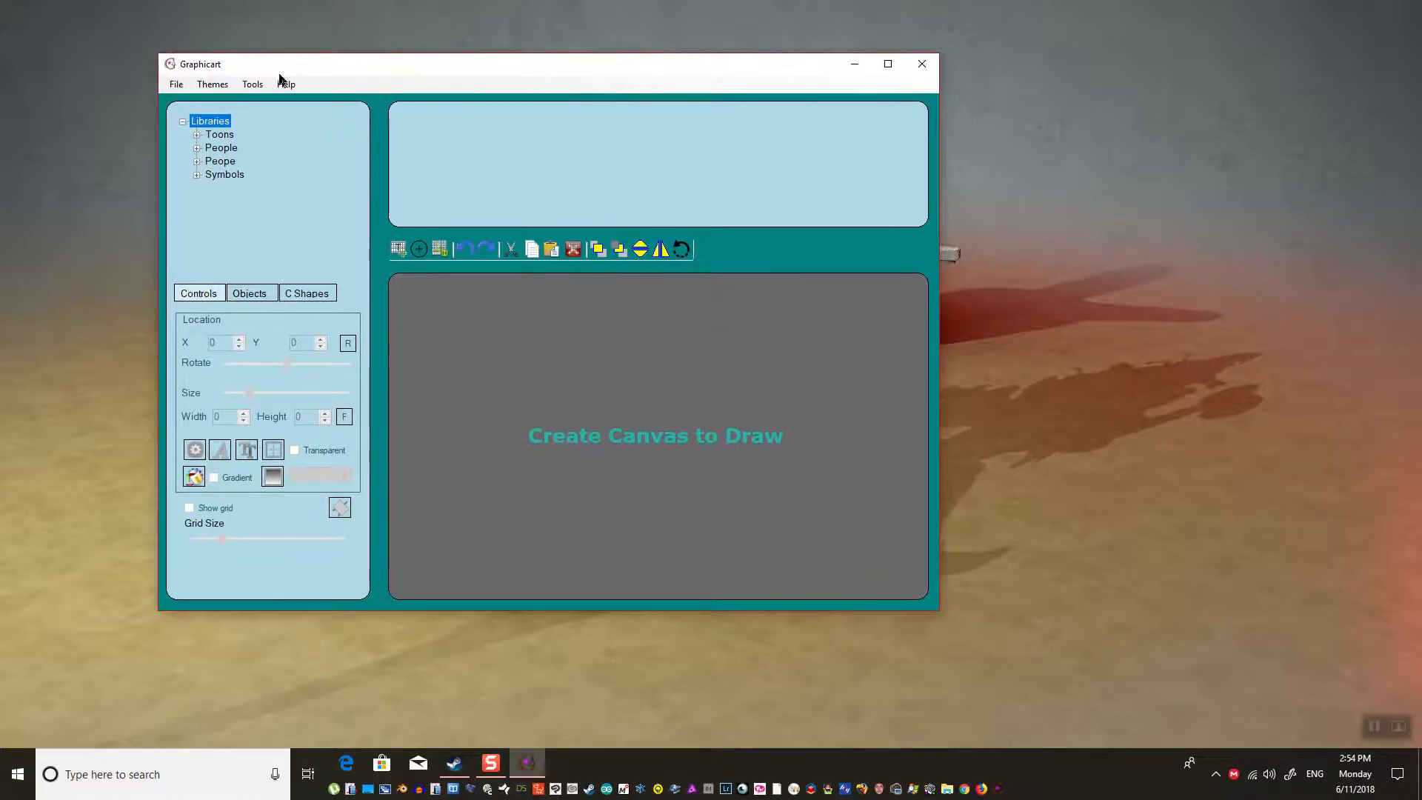
{"action": "left_click_drag", "start_coordinate": [326, 64], "coordinate": [393, 125]}
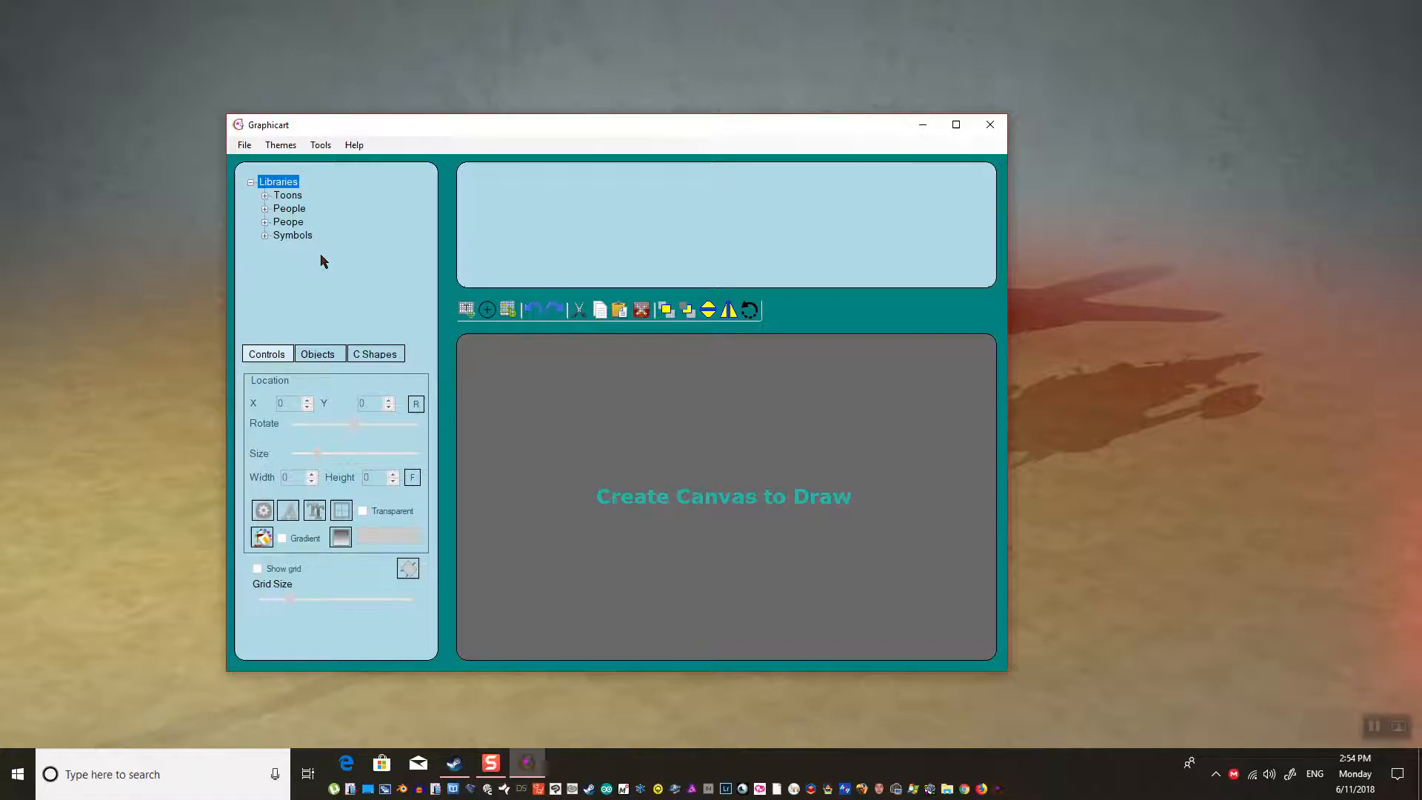
- Open the License Manager and inspect the Graphicart entry's license key field
{"action": "left_click", "coordinate": [319, 146]}
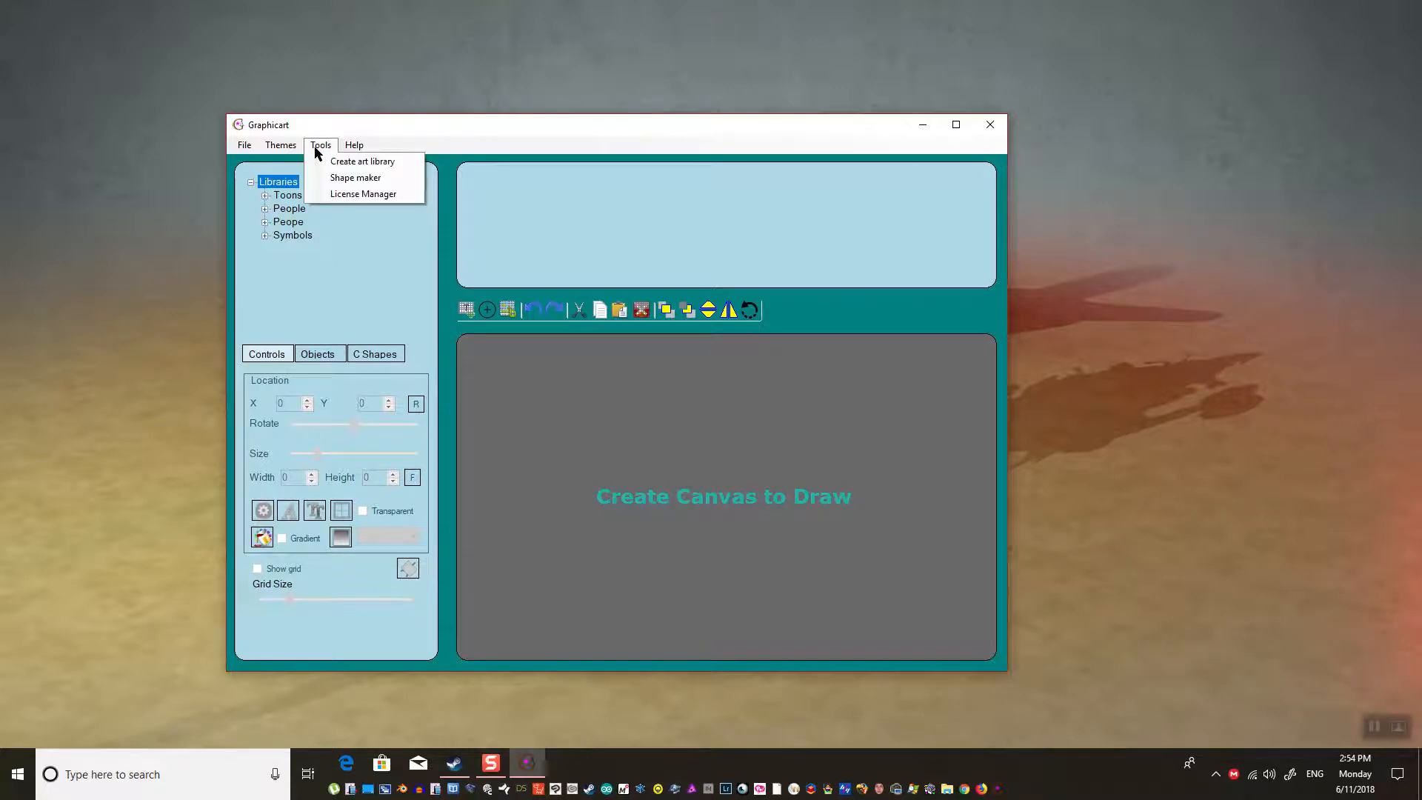
{"action": "left_click", "coordinate": [355, 194]}
{"action": "left_click_drag", "start_coordinate": [396, 186], "coordinate": [521, 187]}
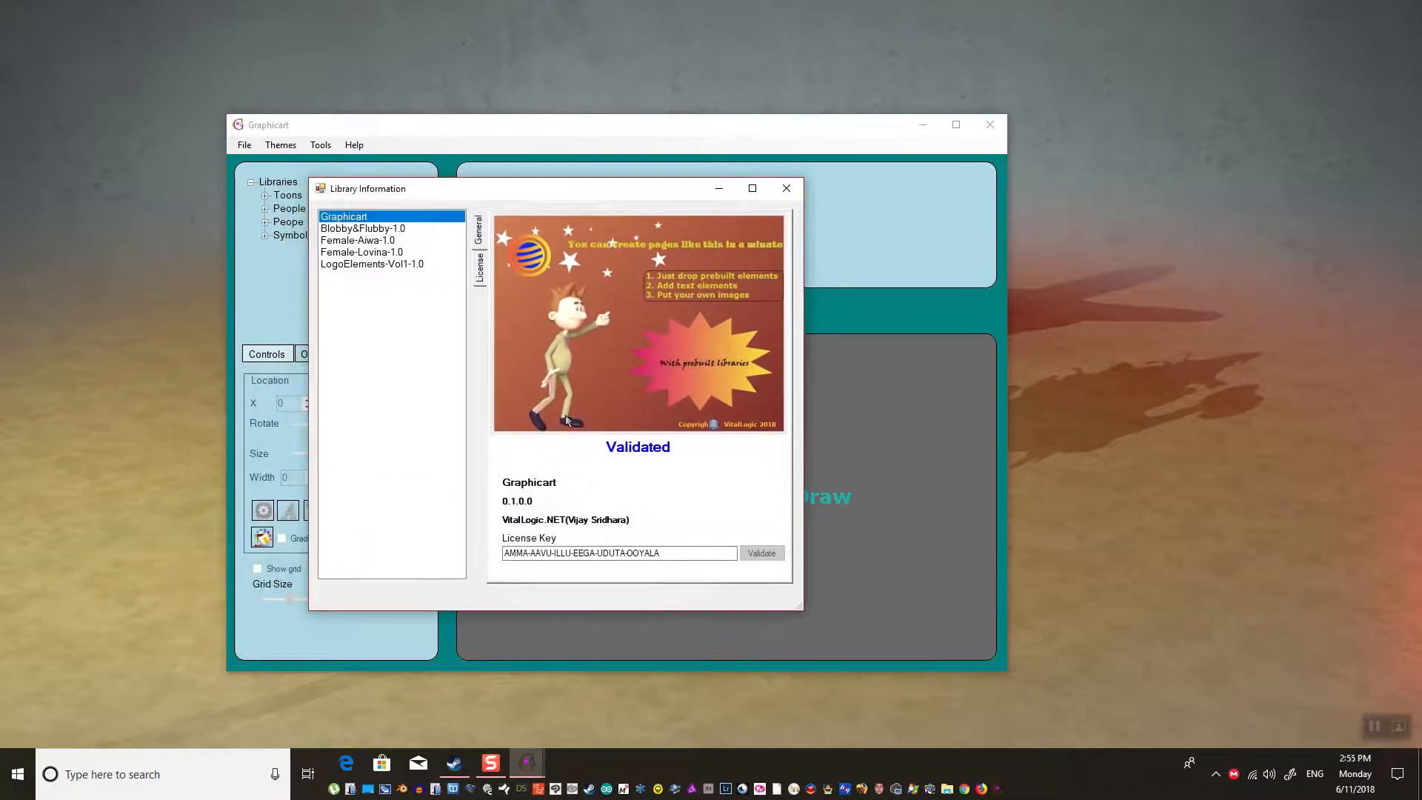
{"action": "left_click_drag", "start_coordinate": [688, 553], "coordinate": [469, 566]}
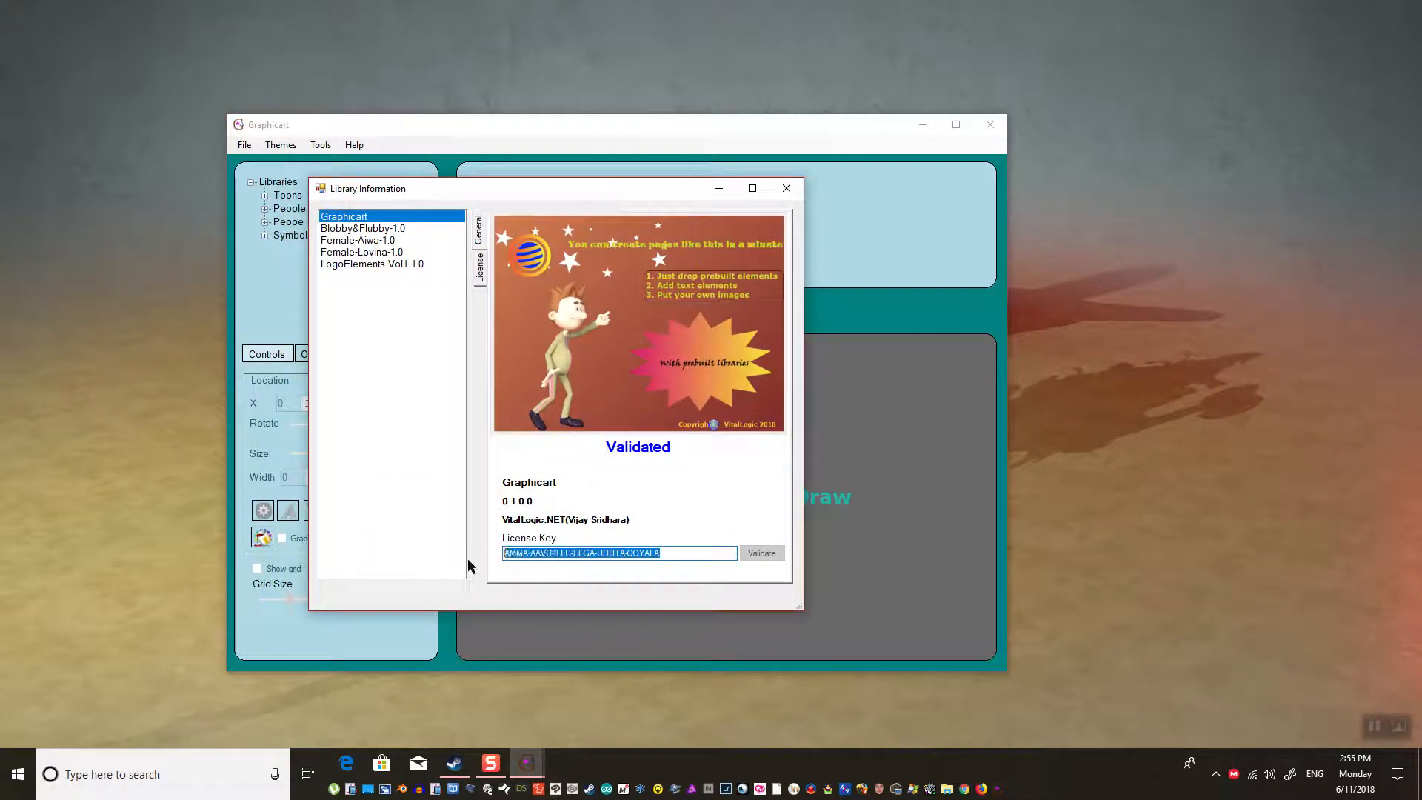
- Review the license status of the Blobby&Flubby, Female-Aiwa, Female-Lovina and LogoElements-Vol1 libraries, and close the library information
{"action": "left_click", "coordinate": [384, 230]}
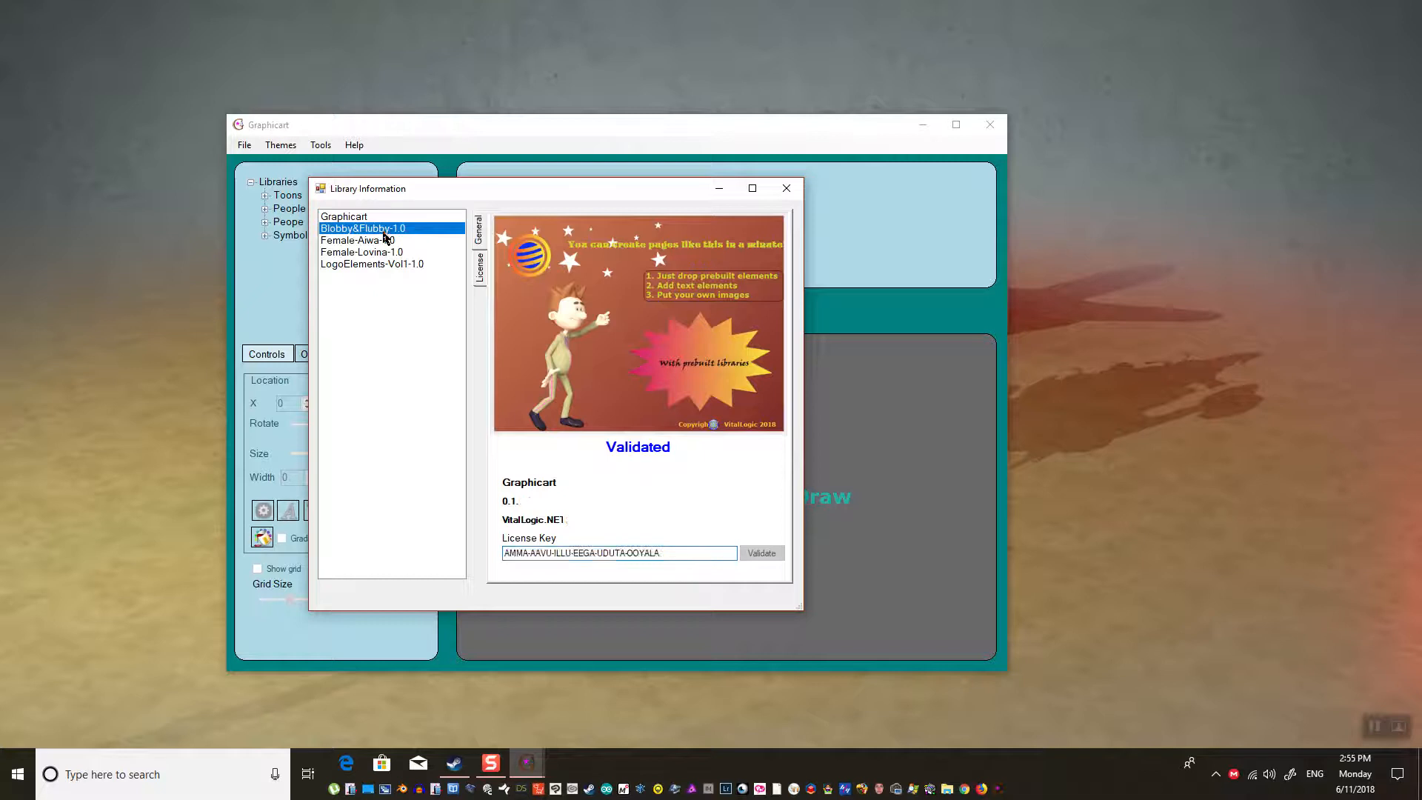
{"action": "left_click", "coordinate": [380, 242]}
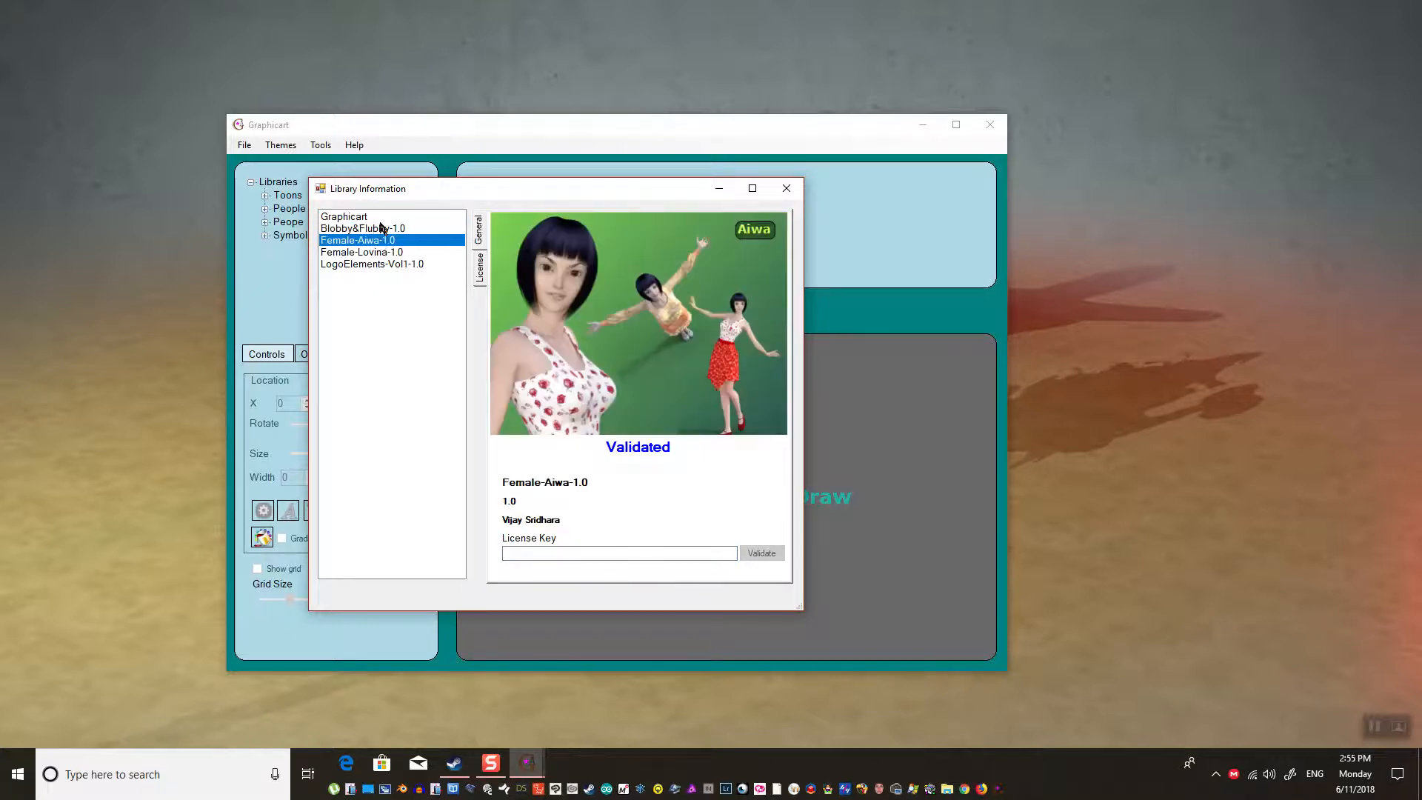
{"action": "left_click", "coordinate": [382, 217]}
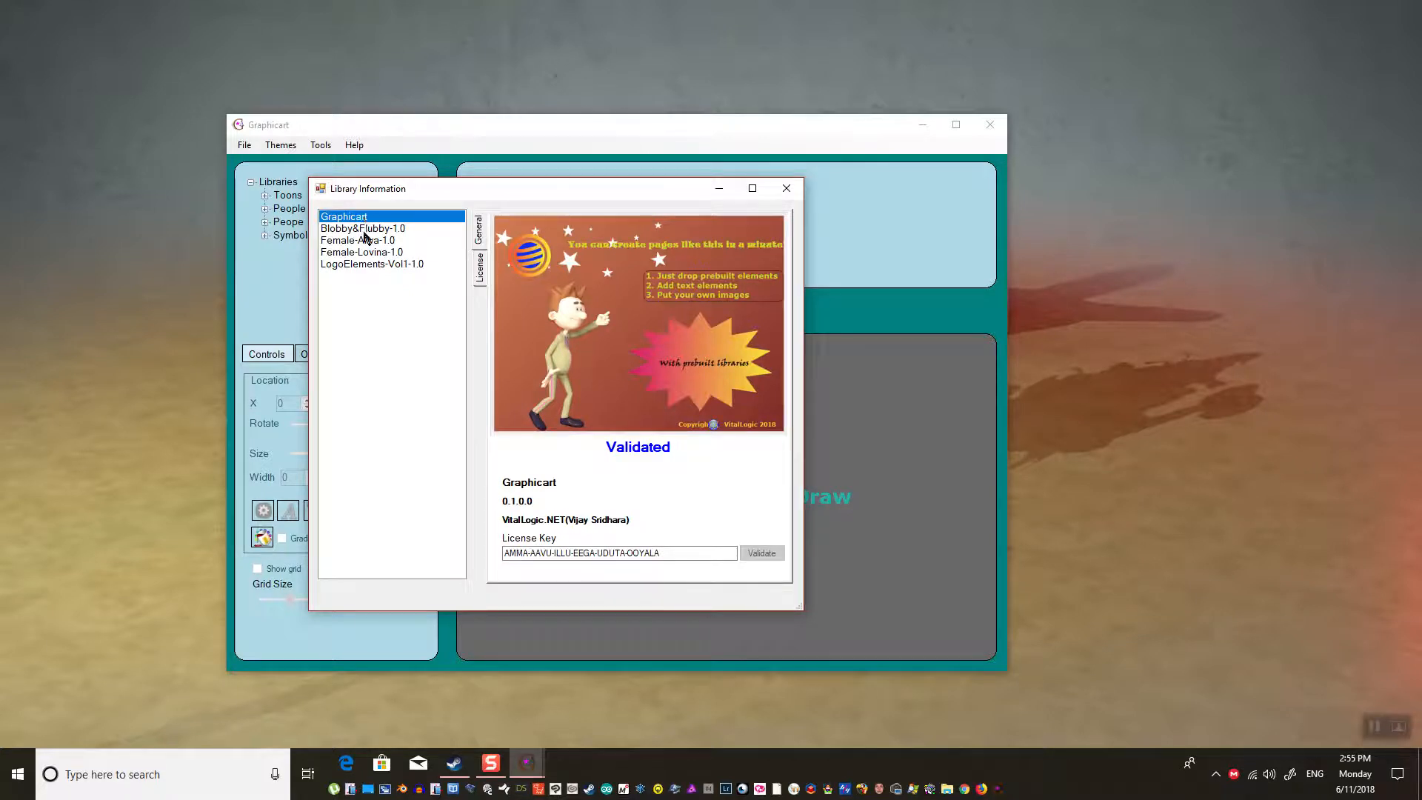
{"action": "left_click", "coordinate": [366, 230]}
{"action": "left_click", "coordinate": [366, 242]}
{"action": "left_click", "coordinate": [367, 253]}
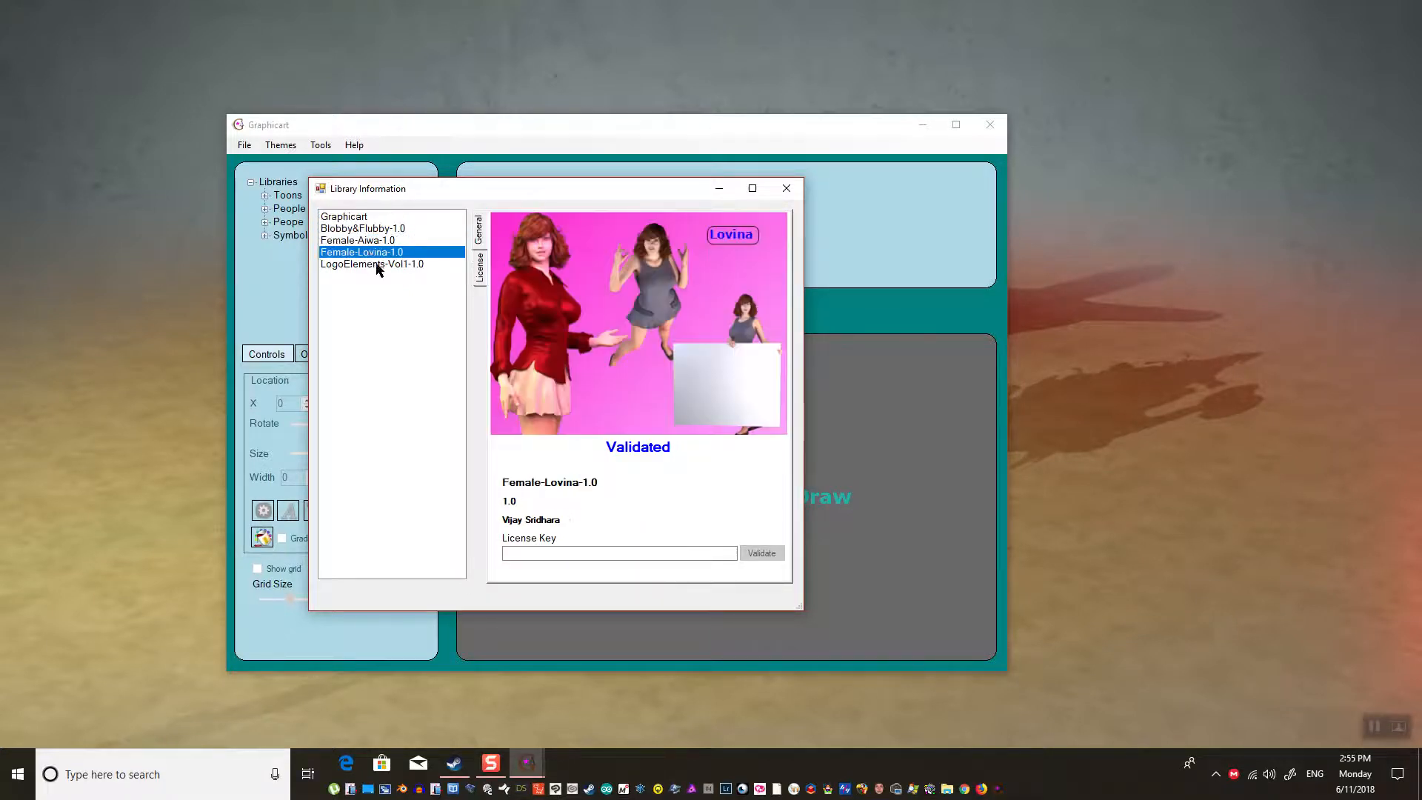
{"action": "left_click", "coordinate": [379, 266]}
{"action": "left_click", "coordinate": [385, 254]}
{"action": "left_click", "coordinate": [386, 243]}
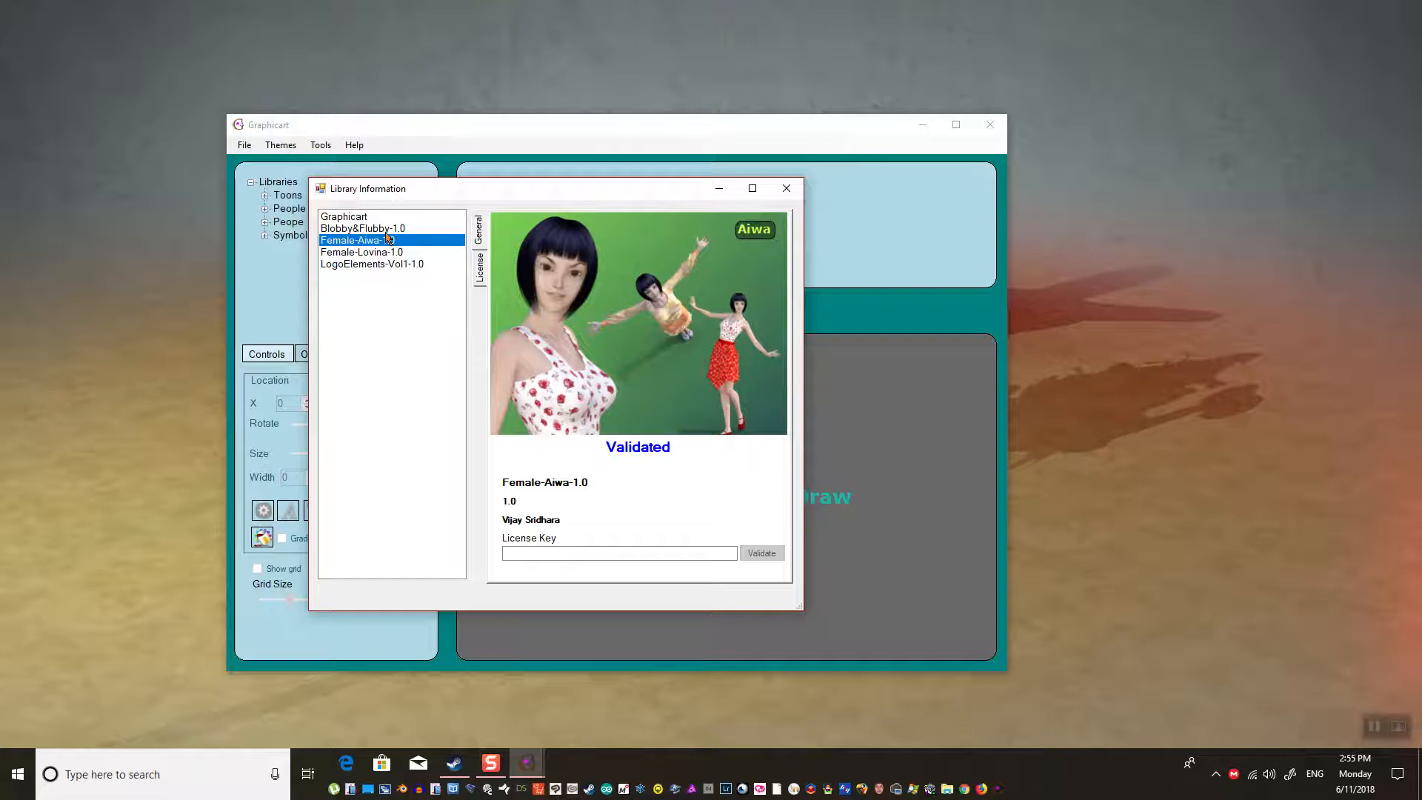
{"action": "left_click_drag", "start_coordinate": [403, 196], "coordinate": [423, 195]}
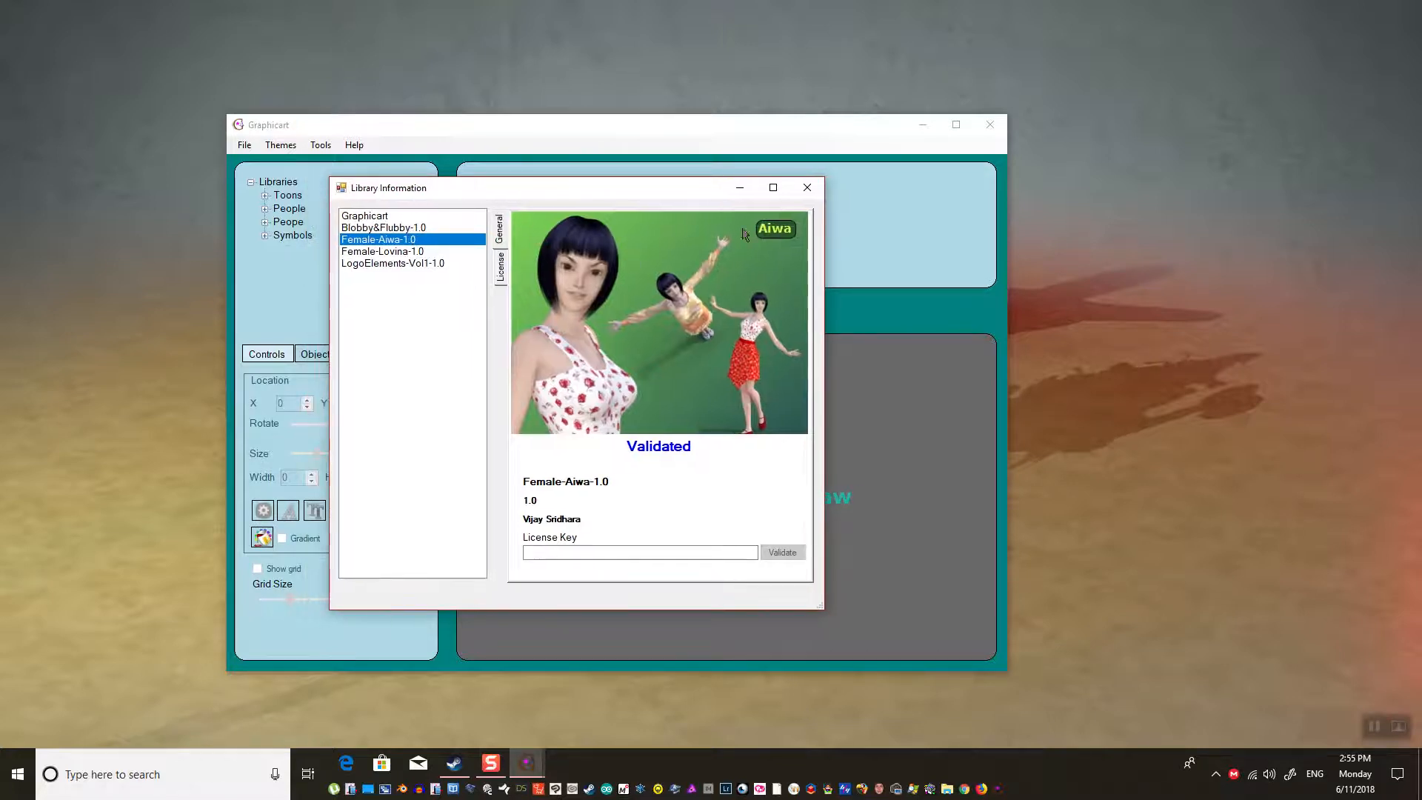
{"action": "left_click", "coordinate": [806, 189]}
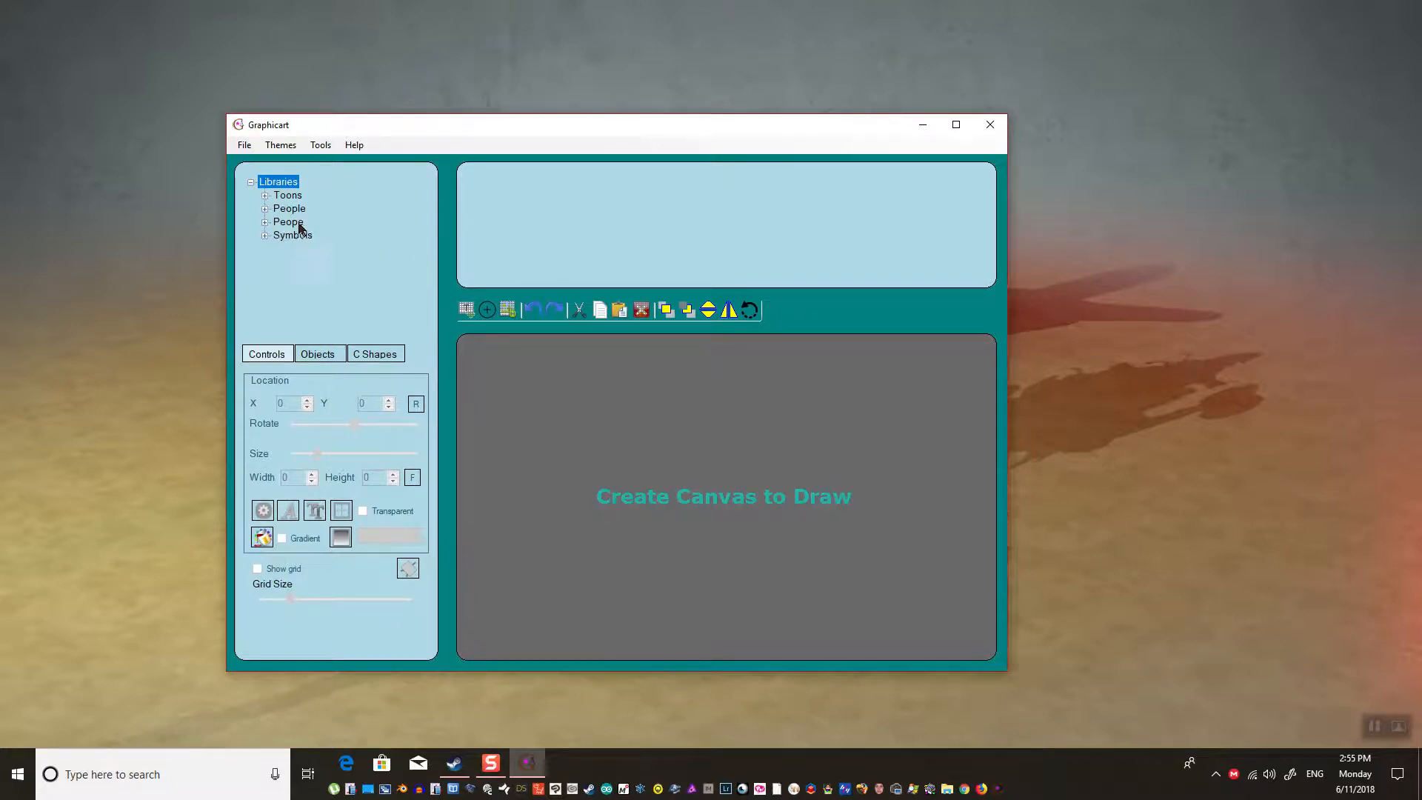
- Expand the Peope and People library categories, and open GraphicartBeta0.9.grp from the Graphics folder in a maximized window
{"action": "left_click", "coordinate": [265, 221]}
{"action": "left_click", "coordinate": [265, 209]}
{"action": "left_click", "coordinate": [248, 146]}
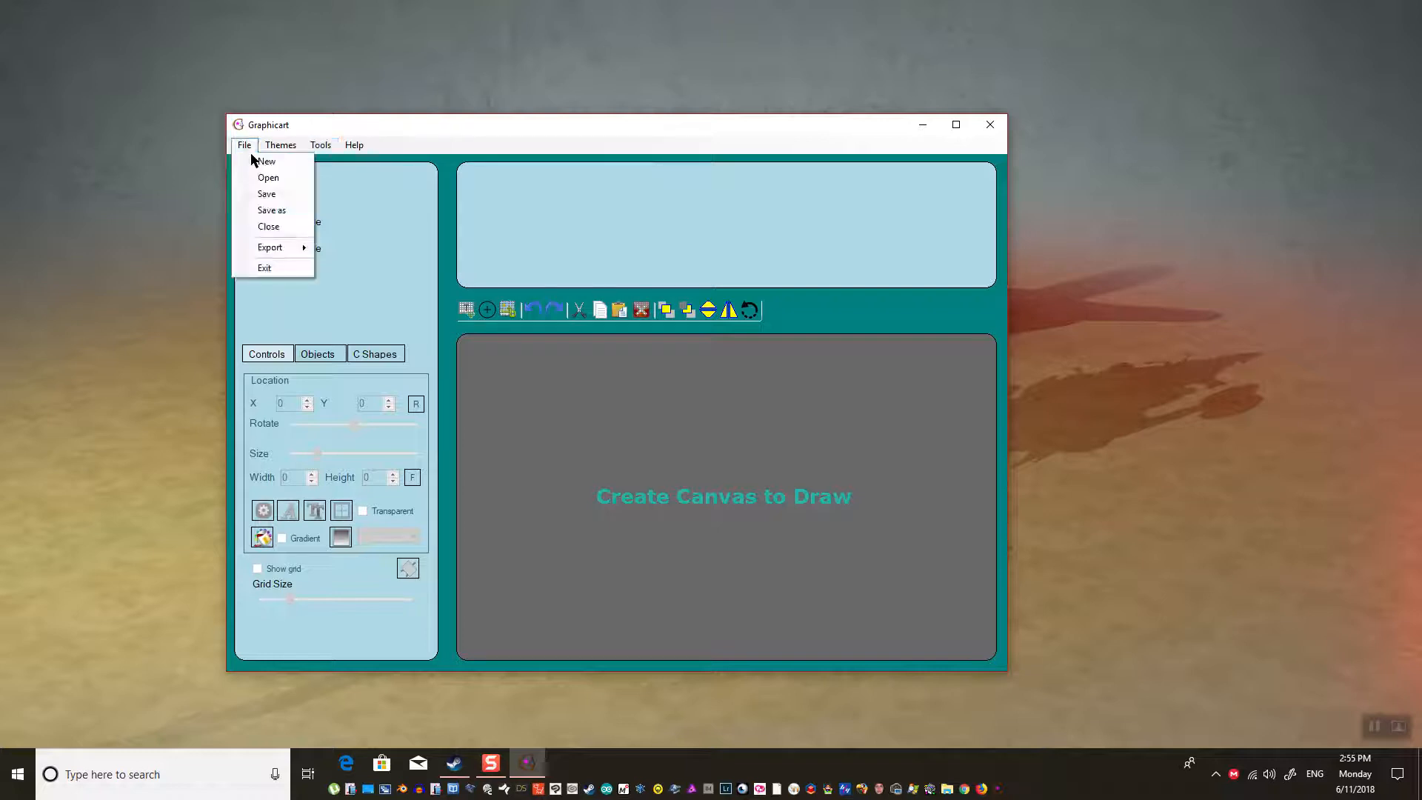
{"action": "left_click", "coordinate": [265, 181]}
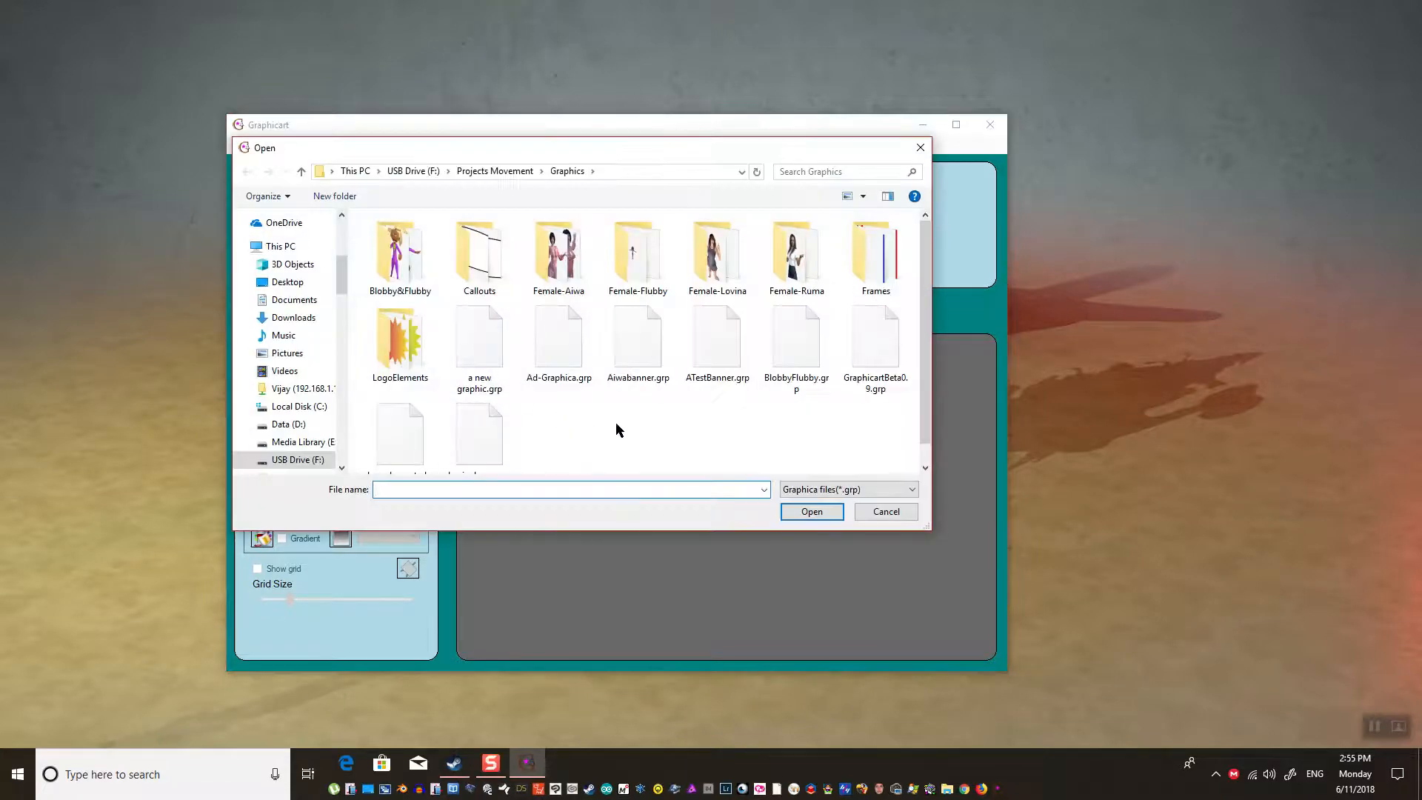
{"action": "left_click_drag", "start_coordinate": [926, 444], "coordinate": [926, 460]}
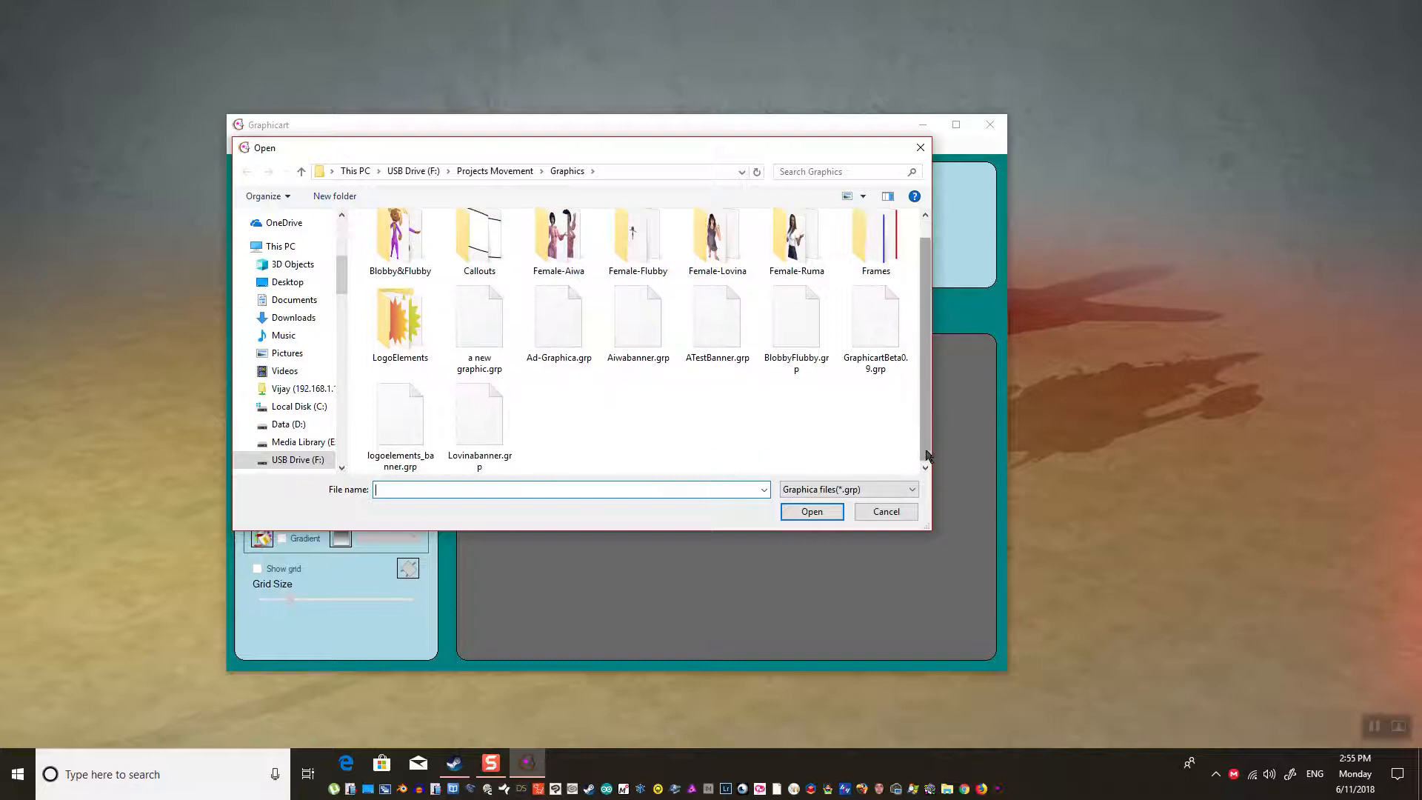
{"action": "left_click", "coordinate": [882, 354]}
{"action": "double_click", "coordinate": [883, 354]}
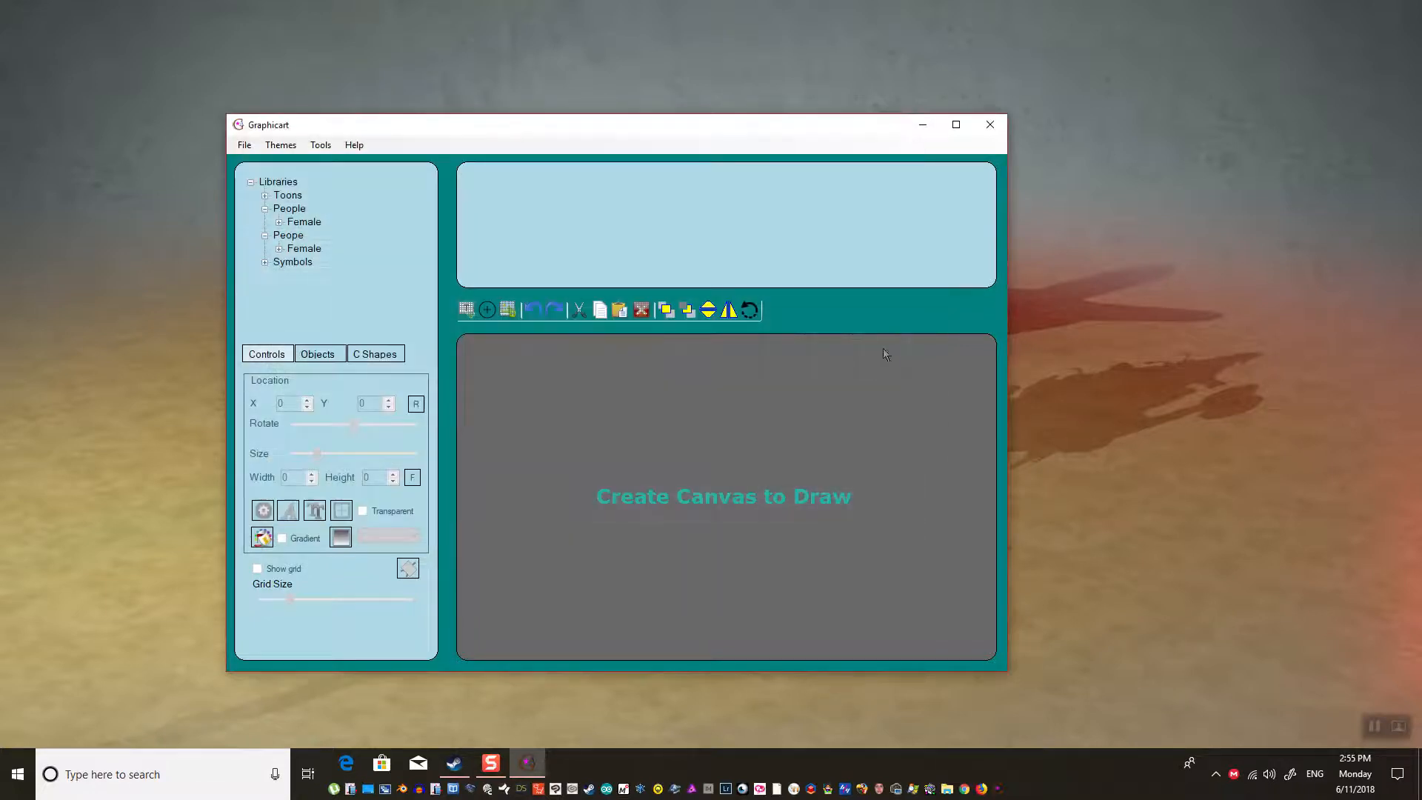
{"action": "left_click", "coordinate": [956, 127]}
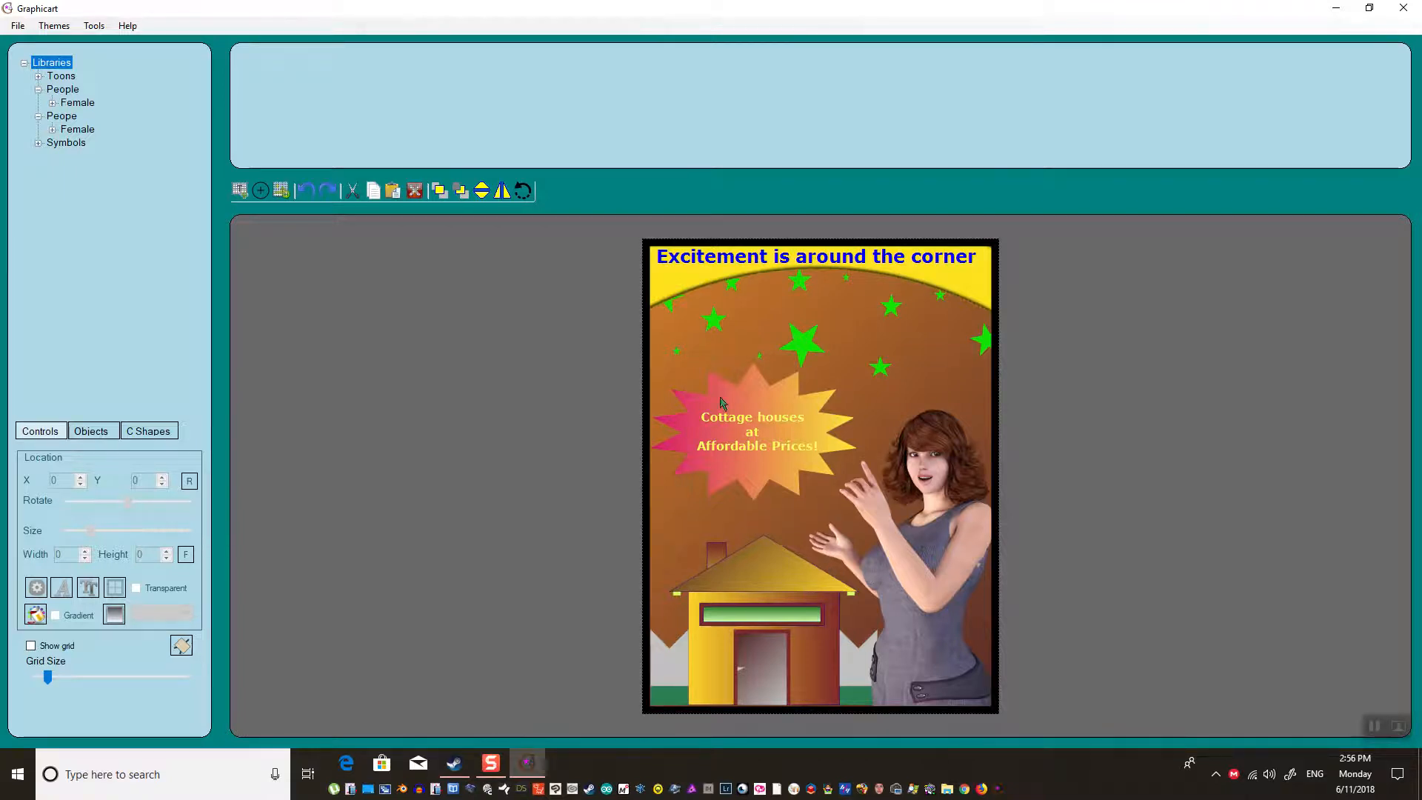
- Check the canvas size, gradient and border settings of the open cottage banner, leaving them as they are
{"action": "left_click", "coordinate": [181, 647]}
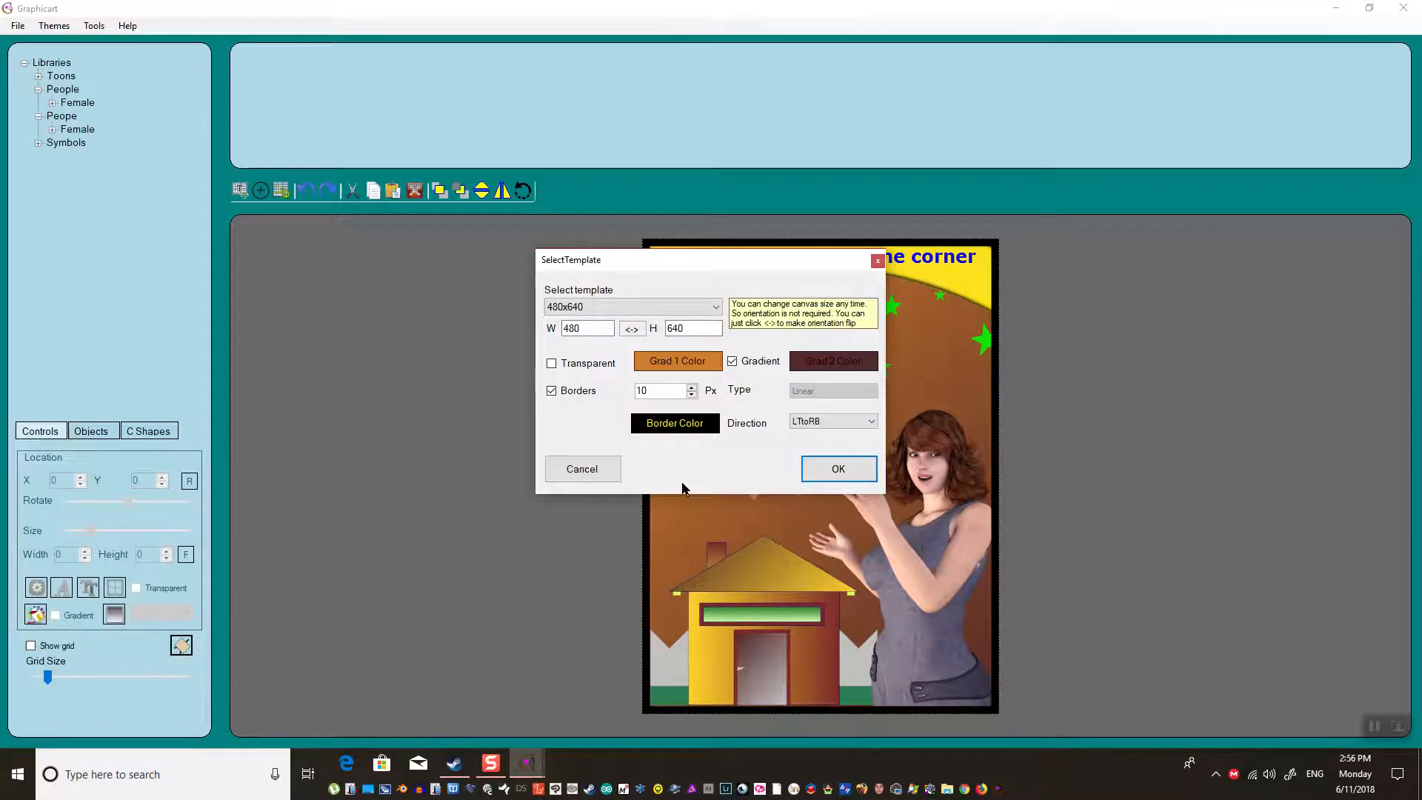
{"action": "double_click", "coordinate": [604, 328]}
{"action": "left_click", "coordinate": [569, 469]}
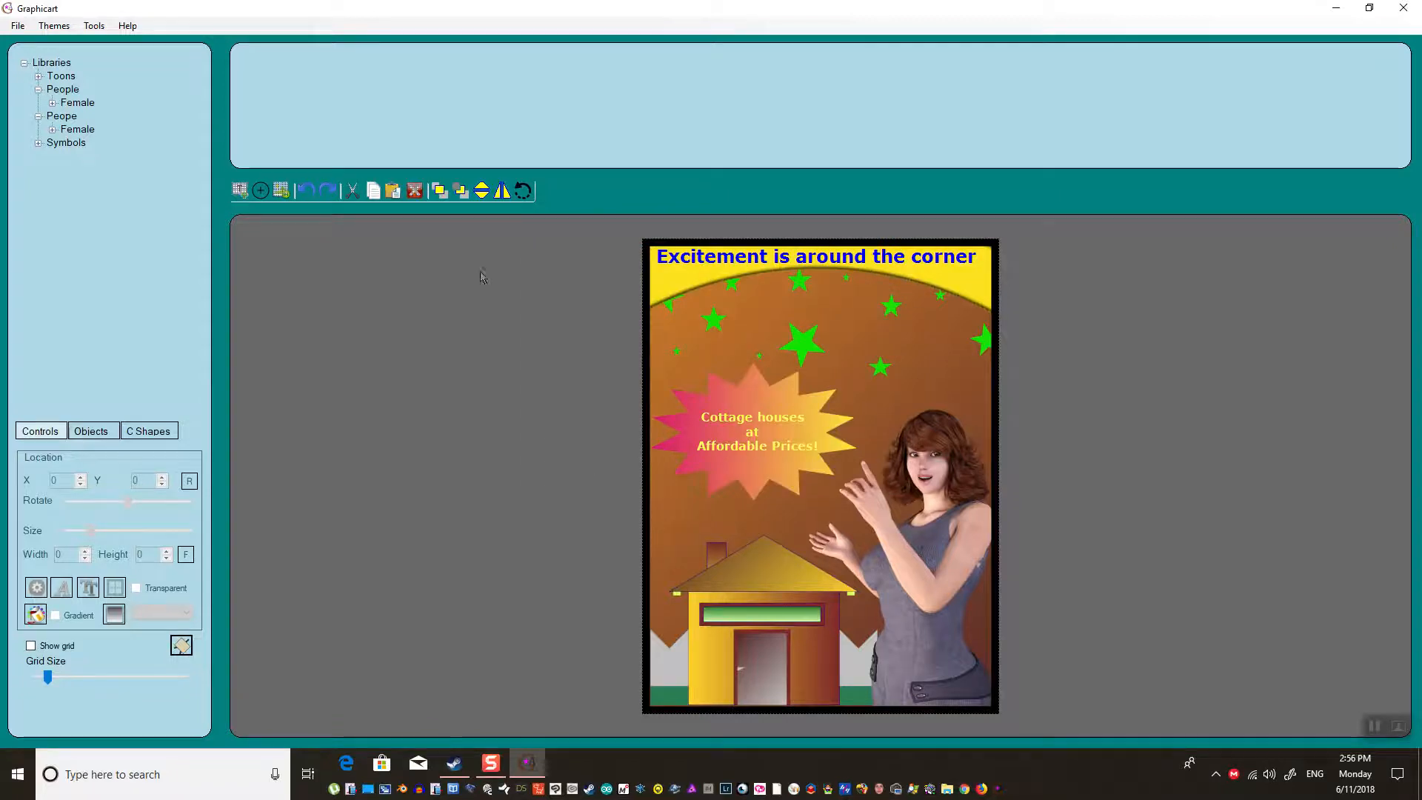
- Start a new canvas with the 480x640 template and an orange canvas color
{"action": "left_click", "coordinate": [18, 27]}
{"action": "left_click", "coordinate": [24, 47]}
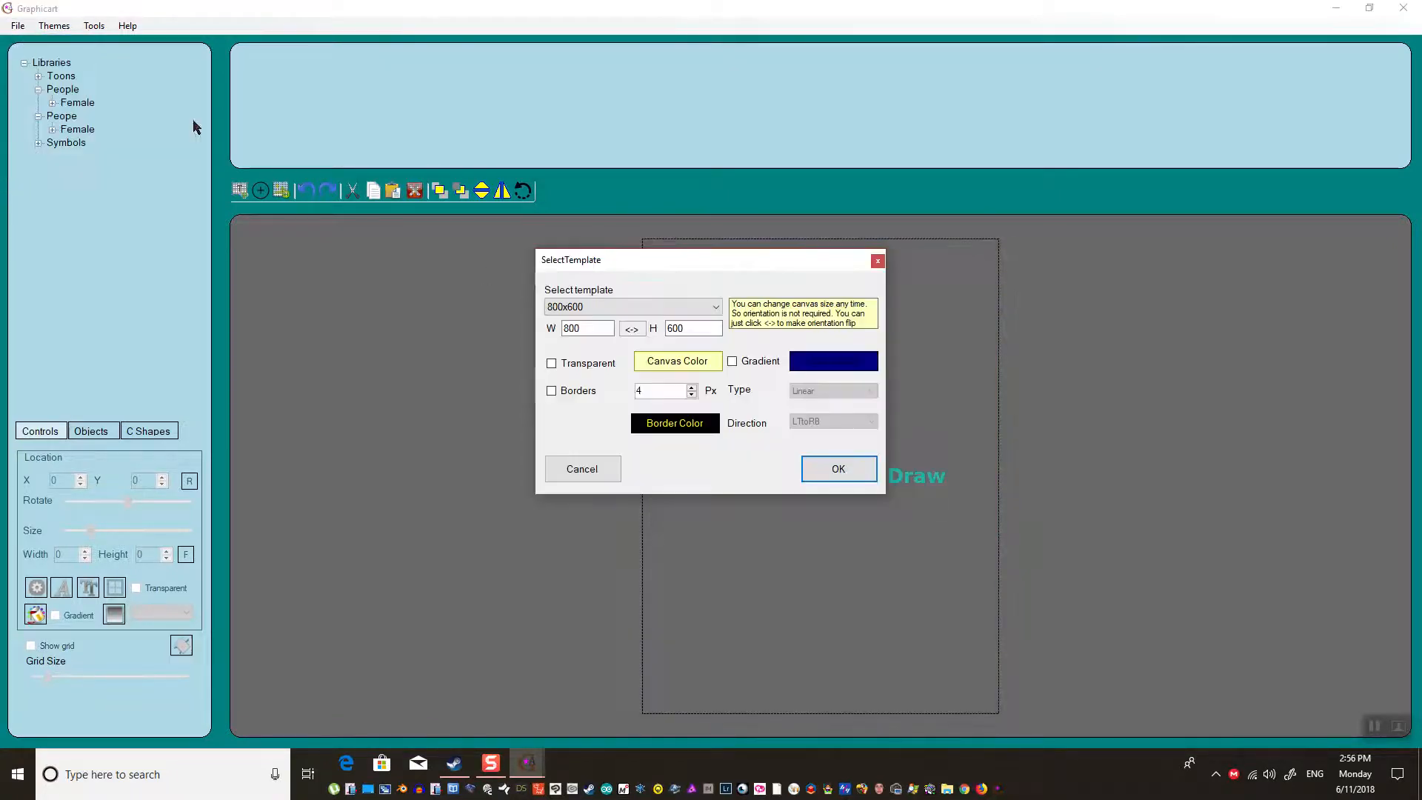
{"action": "left_click", "coordinate": [625, 306]}
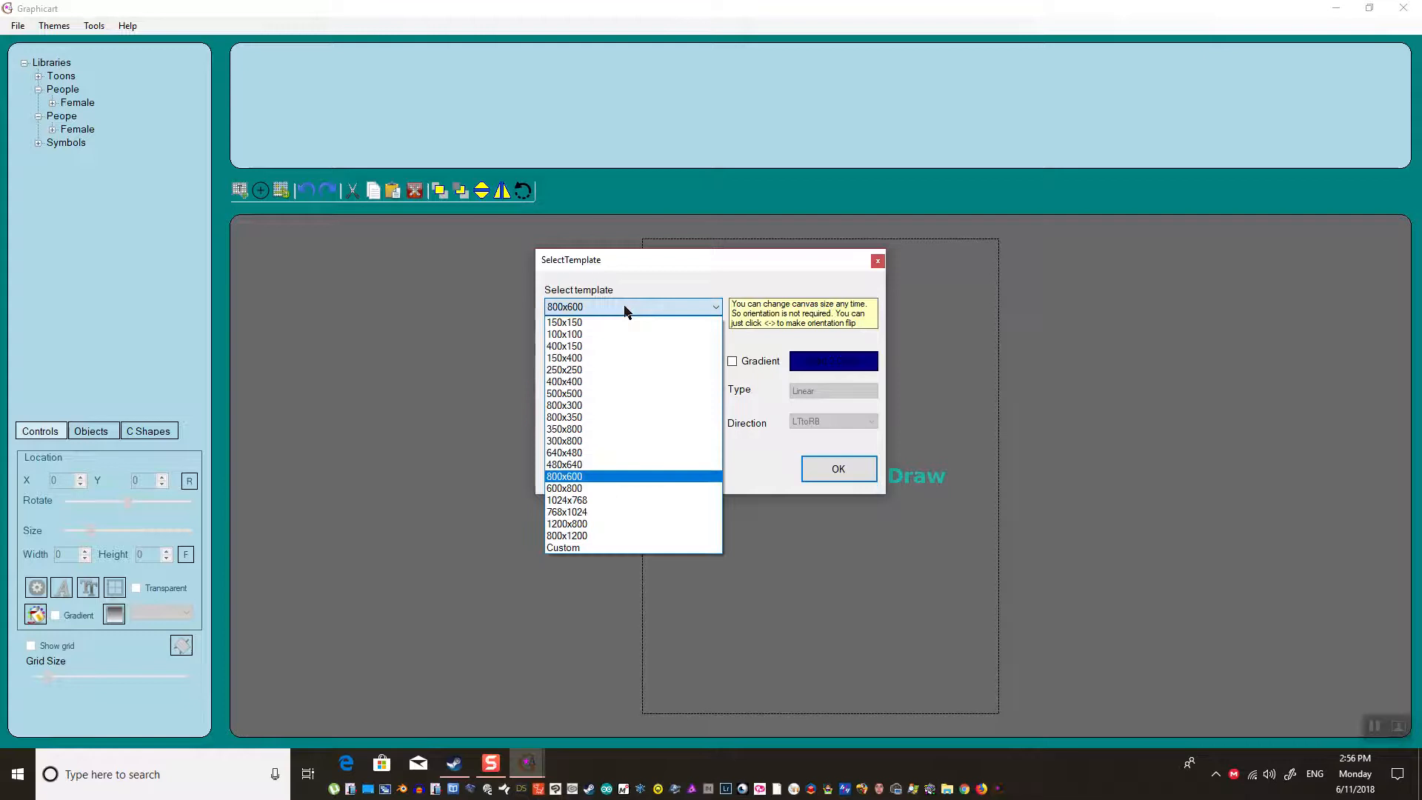
{"action": "left_click", "coordinate": [619, 464]}
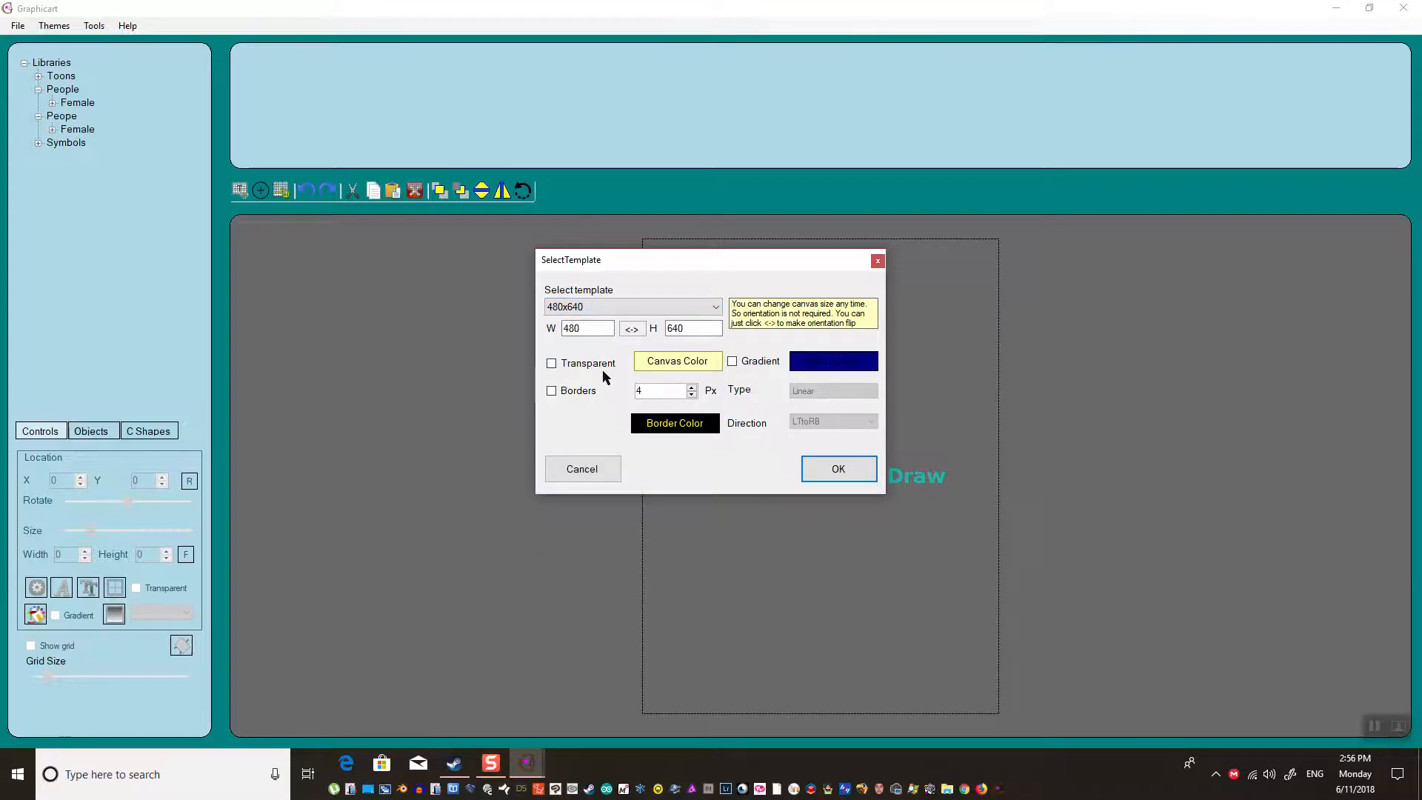
{"action": "left_click", "coordinate": [670, 364]}
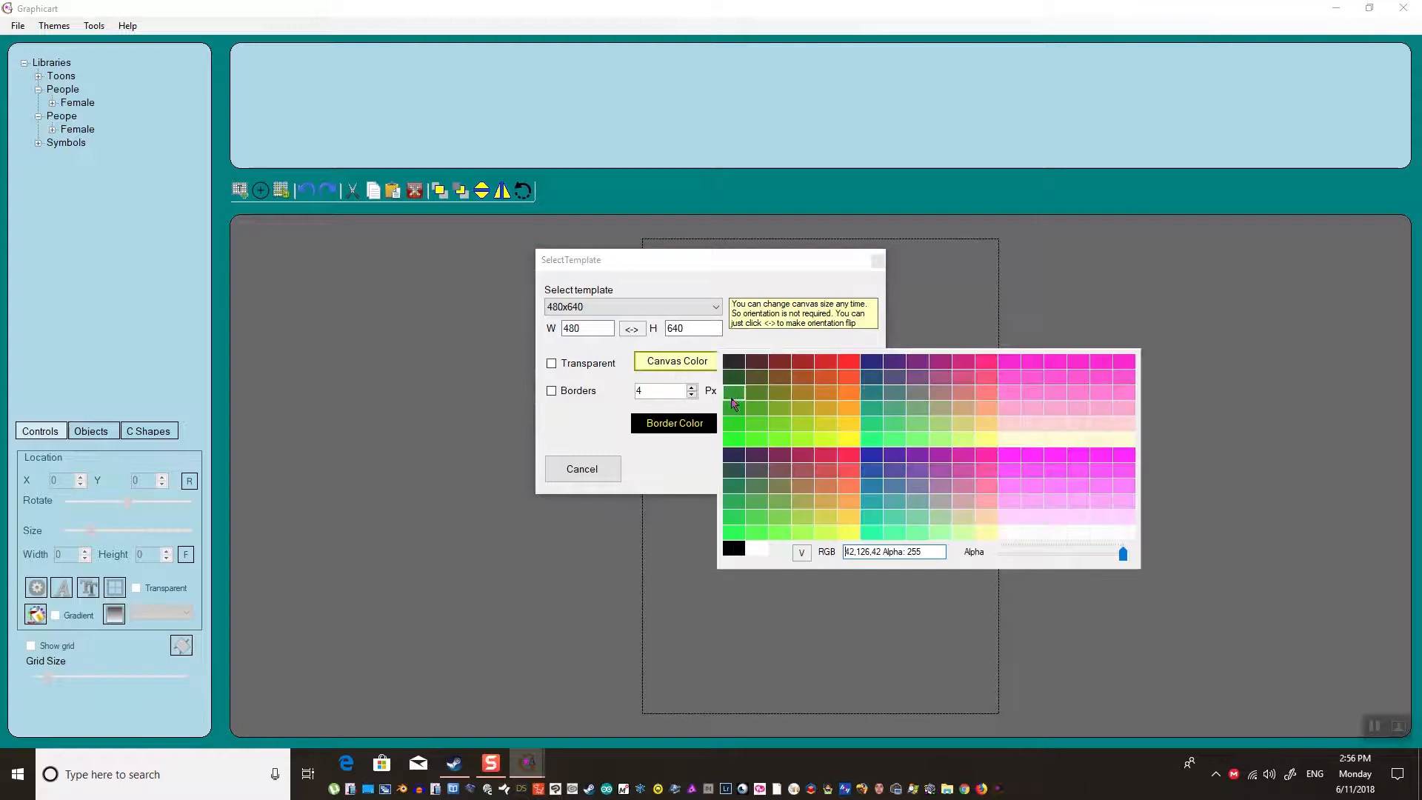
{"action": "left_click", "coordinate": [828, 408]}
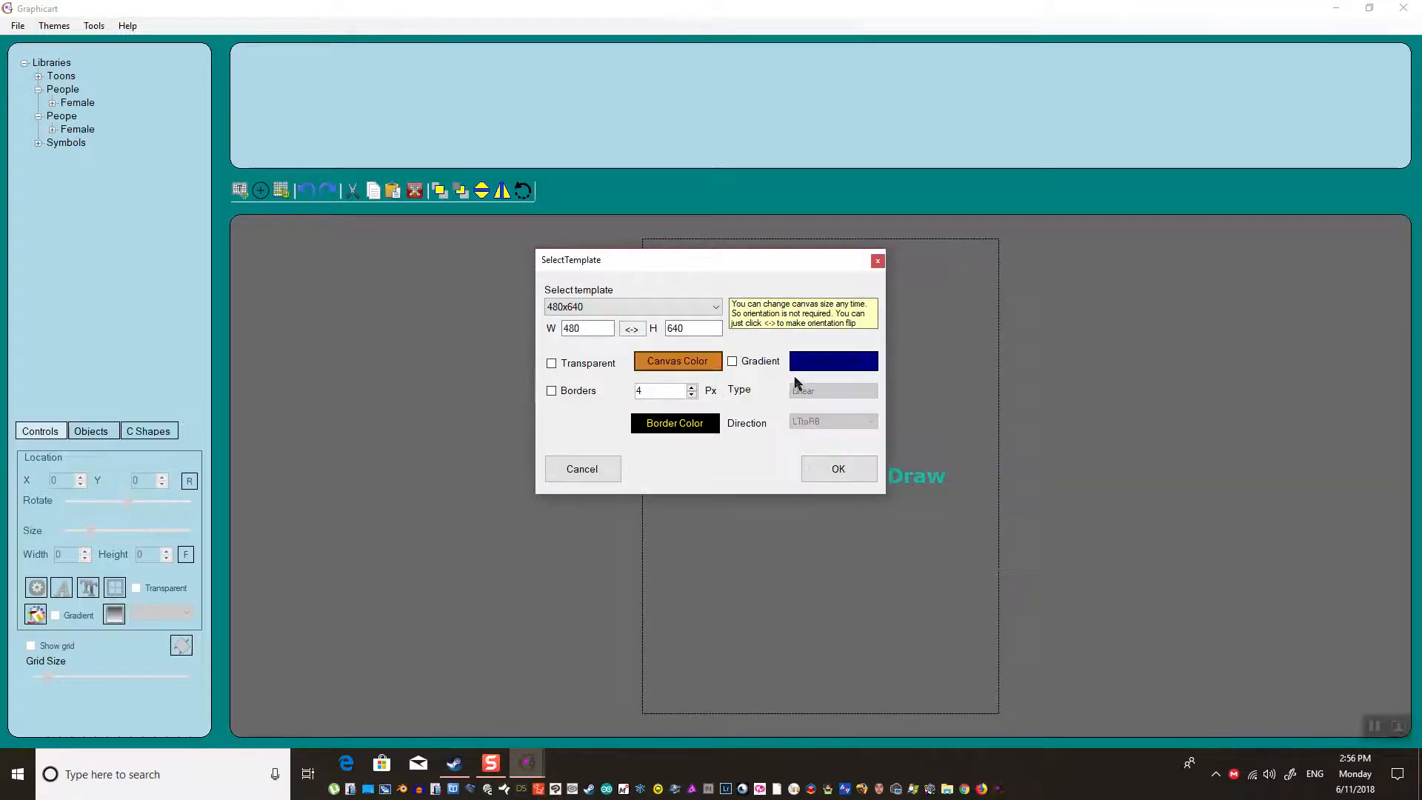
- Enable a gradient for the new canvas with dark red as the second color, keeping the direction at LTtoRB
{"action": "left_click", "coordinate": [817, 371]}
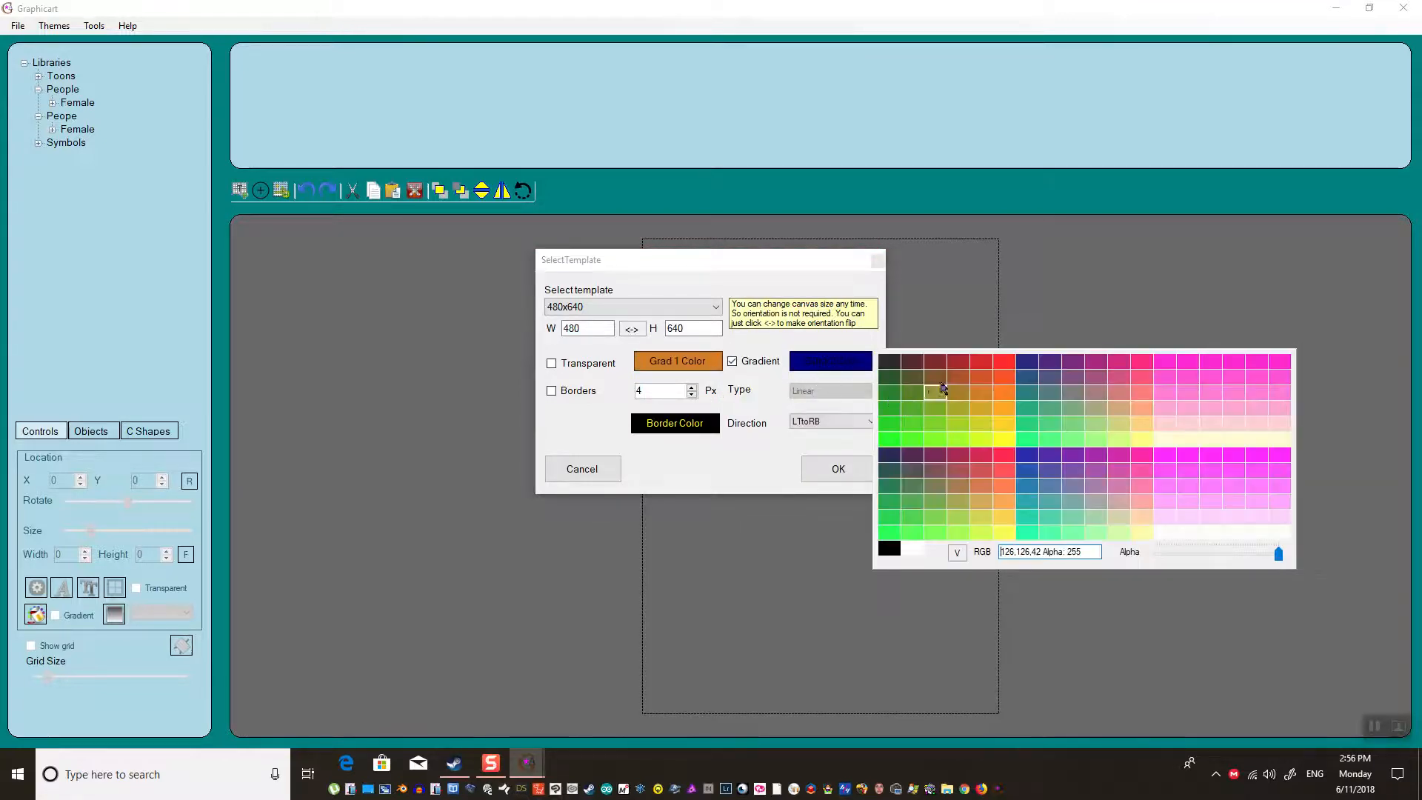
{"action": "left_click", "coordinate": [962, 362]}
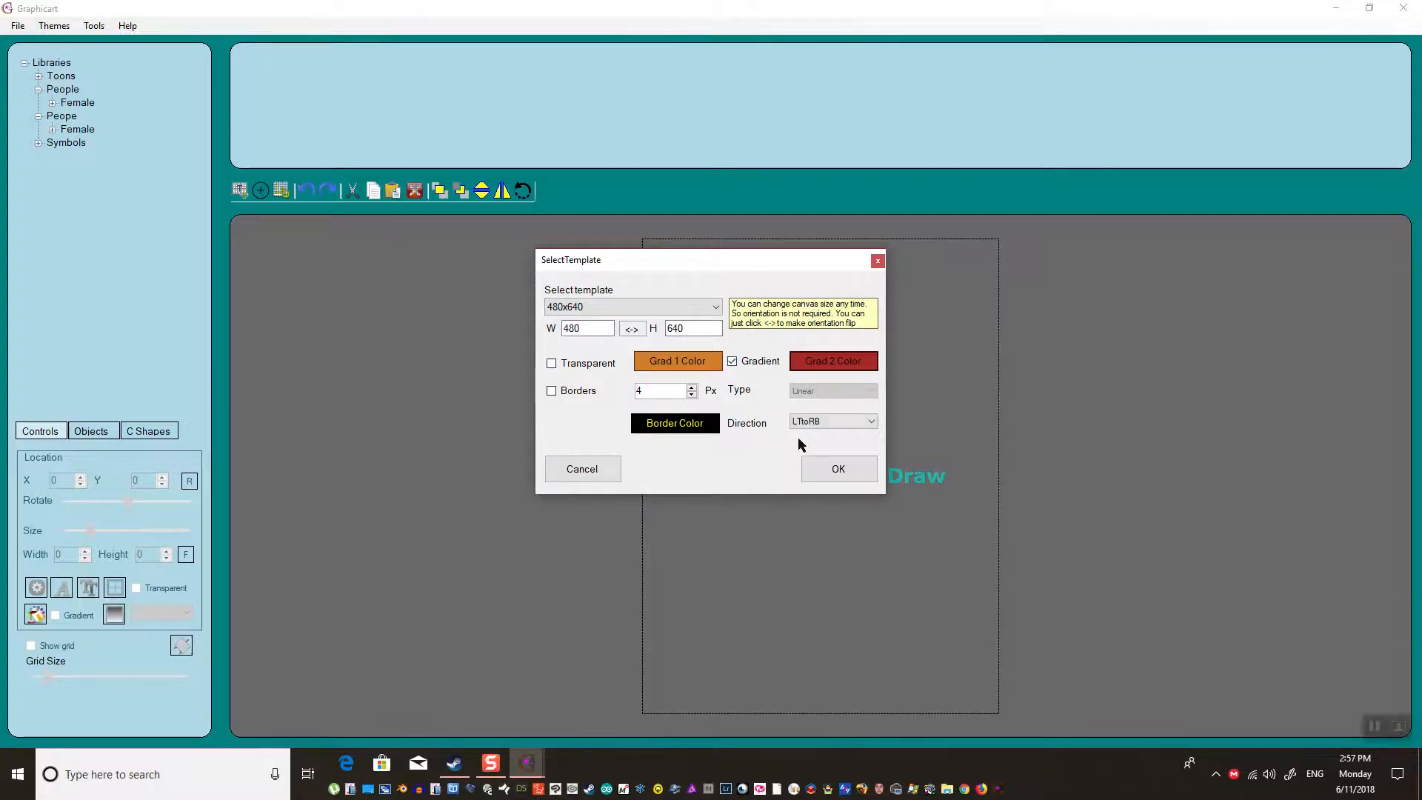
{"action": "left_click", "coordinate": [828, 426]}
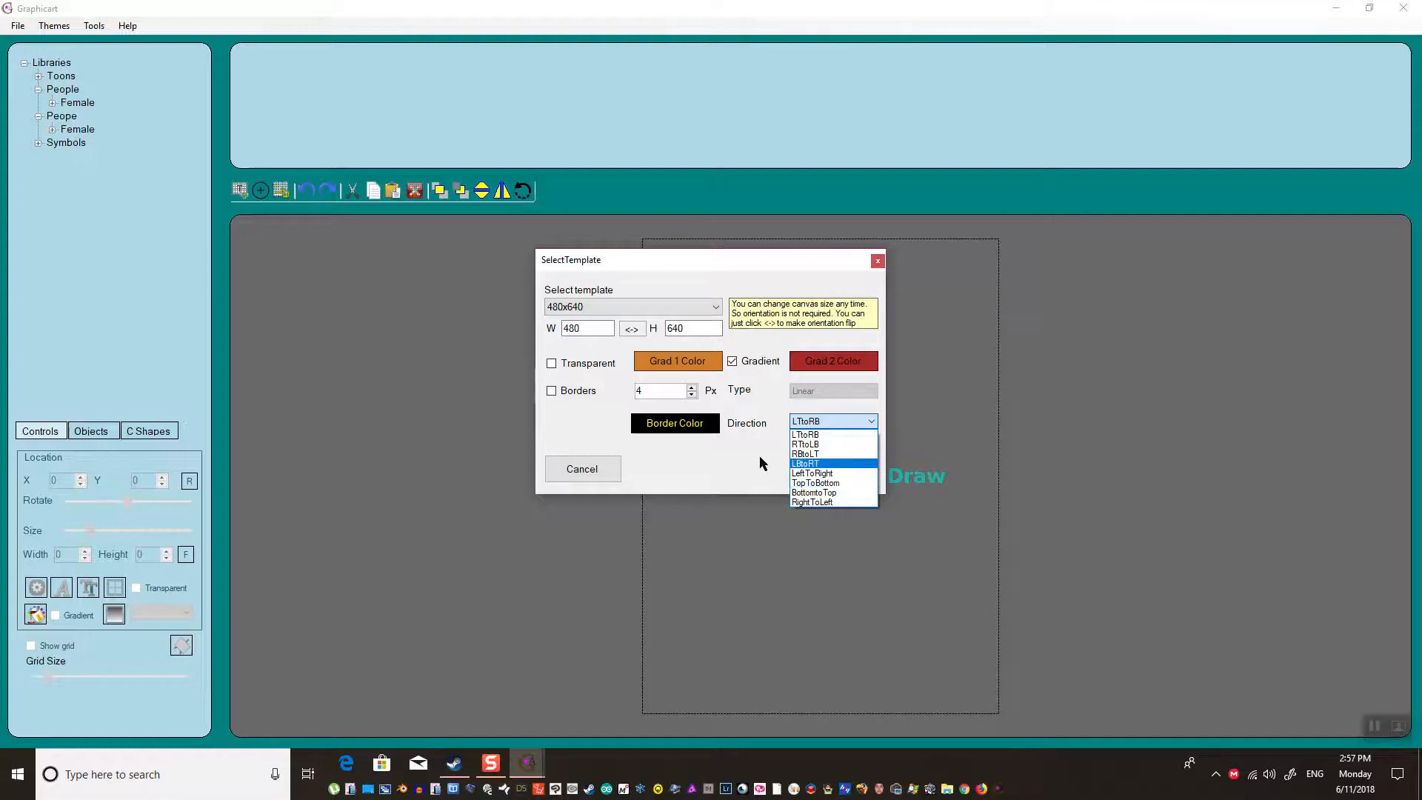
{"action": "left_click", "coordinate": [705, 458]}
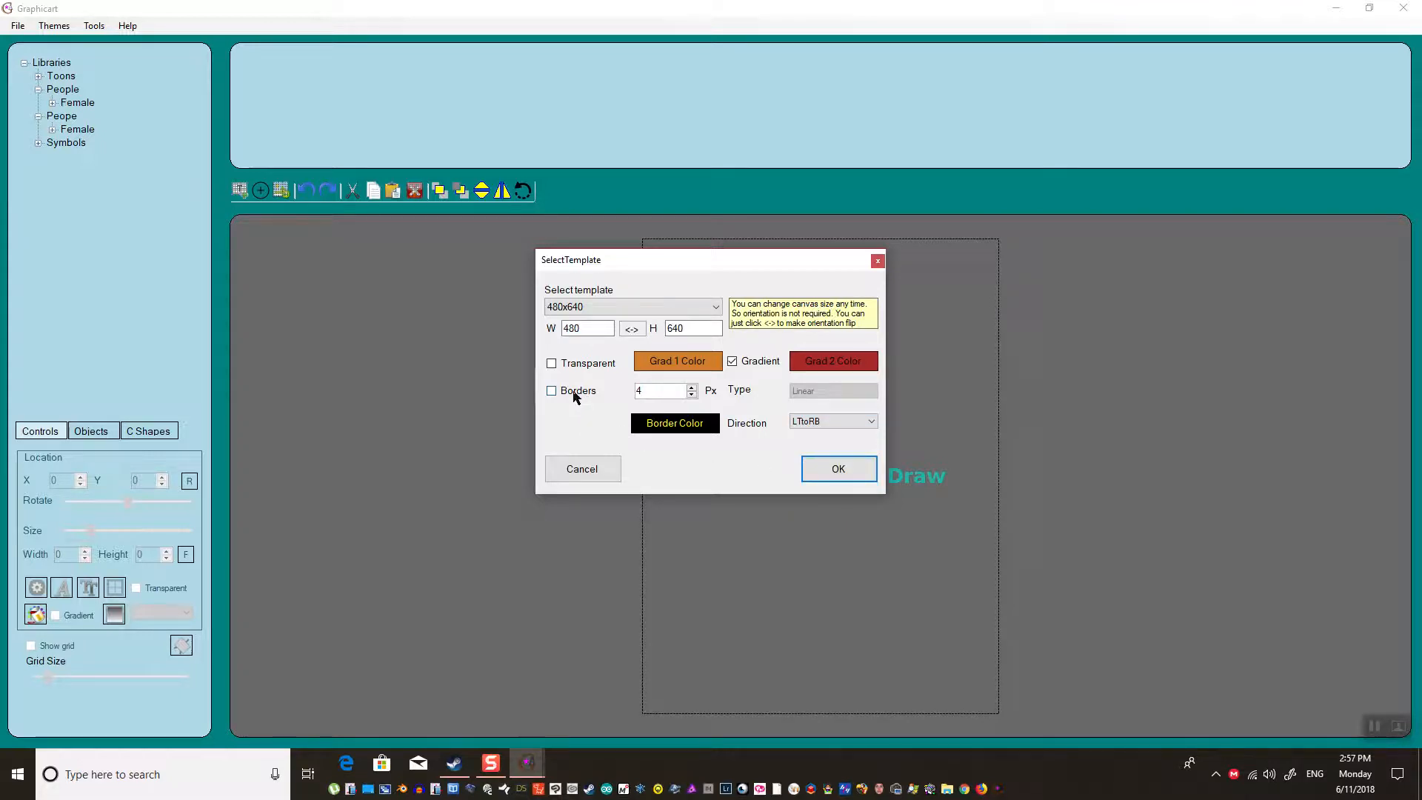
- Enable 10 px black borders and create the canvas
{"action": "left_click_drag", "start_coordinate": [645, 397], "coordinate": [619, 398]}
{"action": "left_click", "coordinate": [657, 430]}
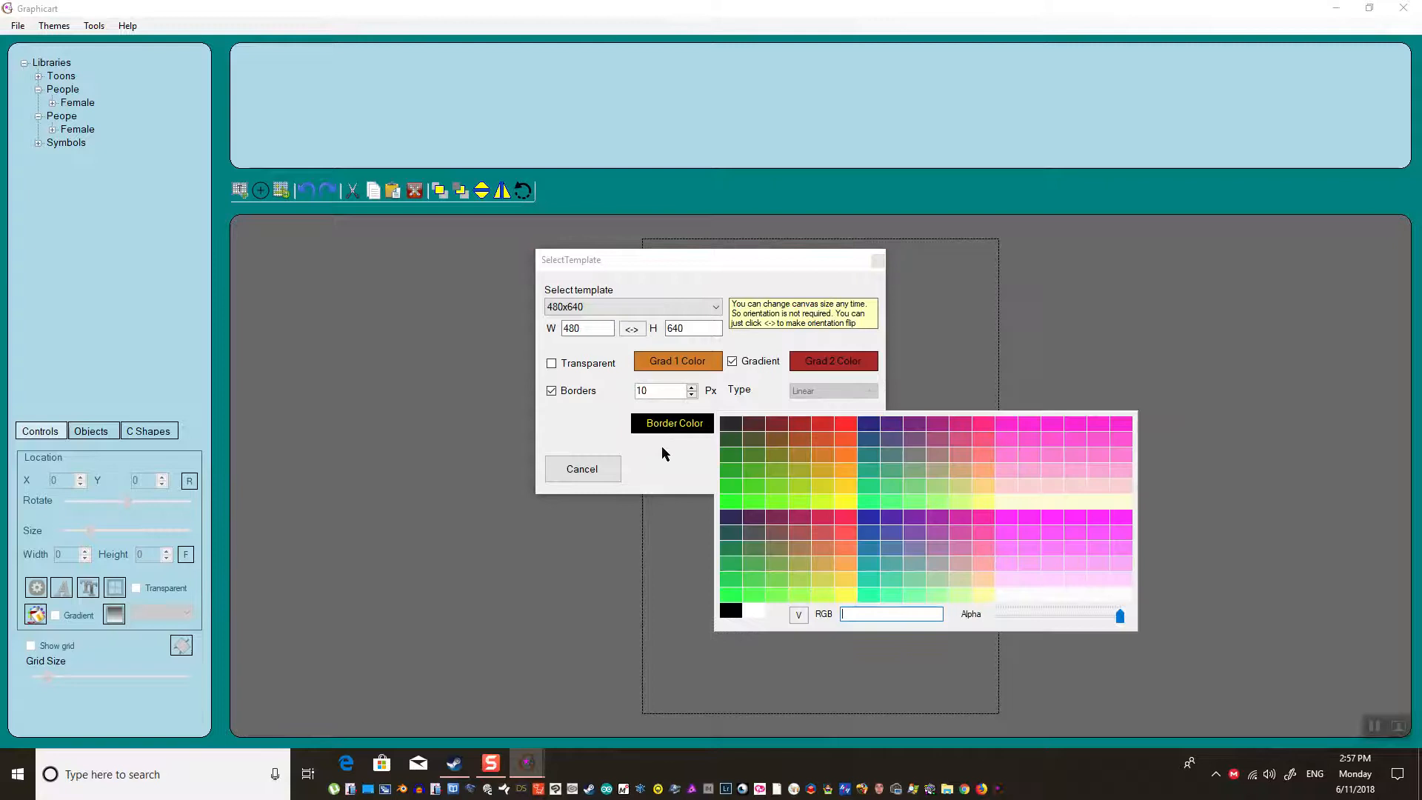
{"action": "left_click", "coordinate": [662, 449]}
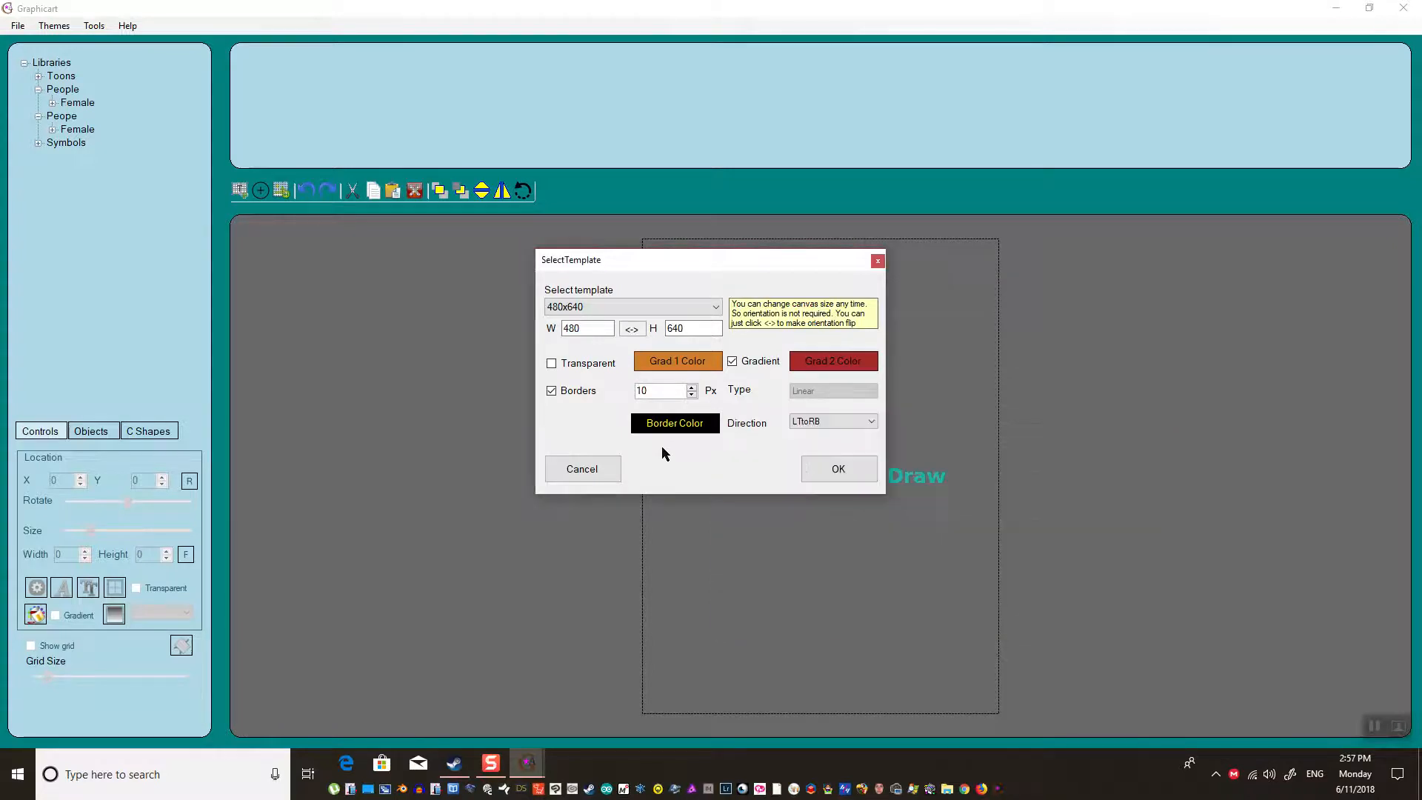
{"action": "left_click", "coordinate": [817, 471]}
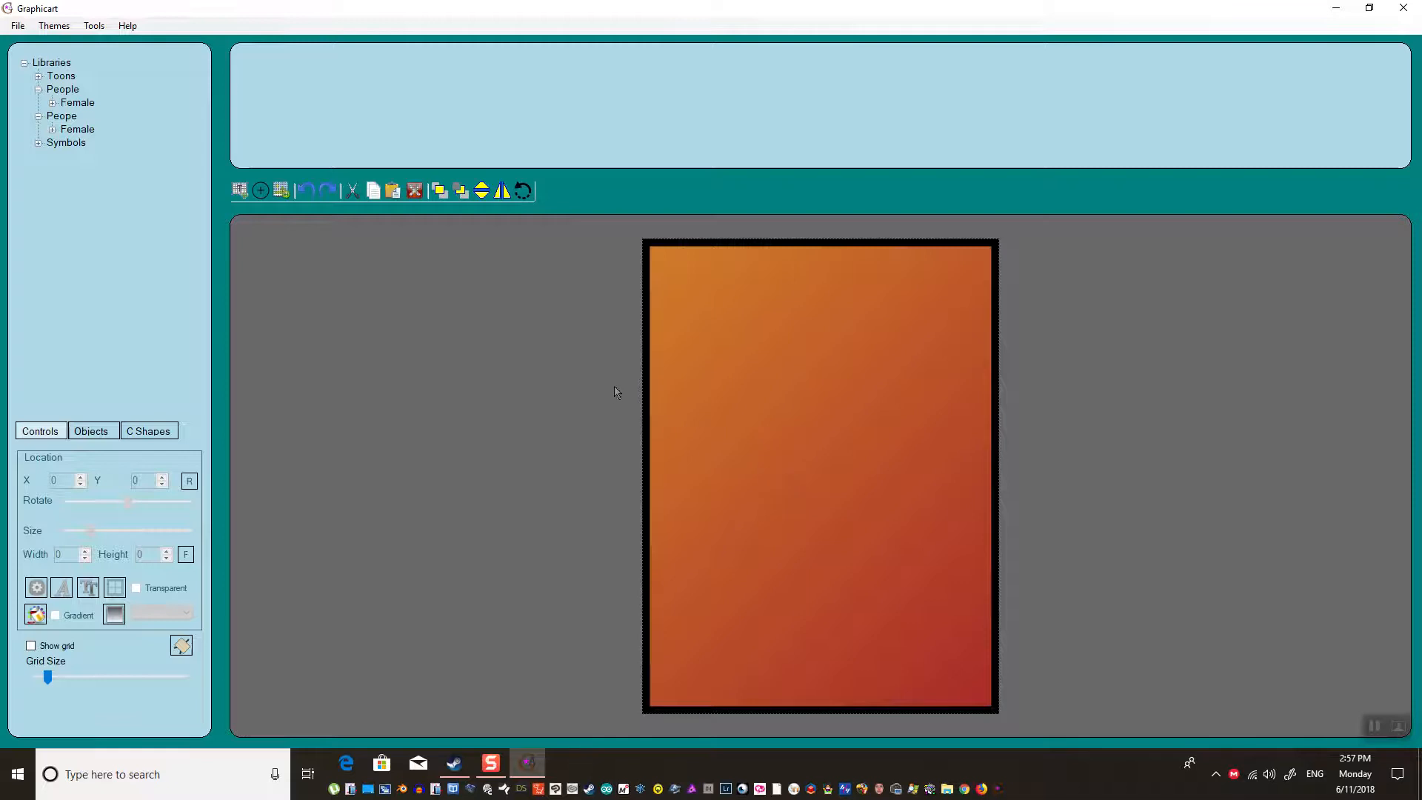
- Add the Female-Lovina figure gesturing with both hands, shrink it to about 460 by 537 and place it at the canvas's lower right
{"action": "left_click", "coordinate": [53, 130]}
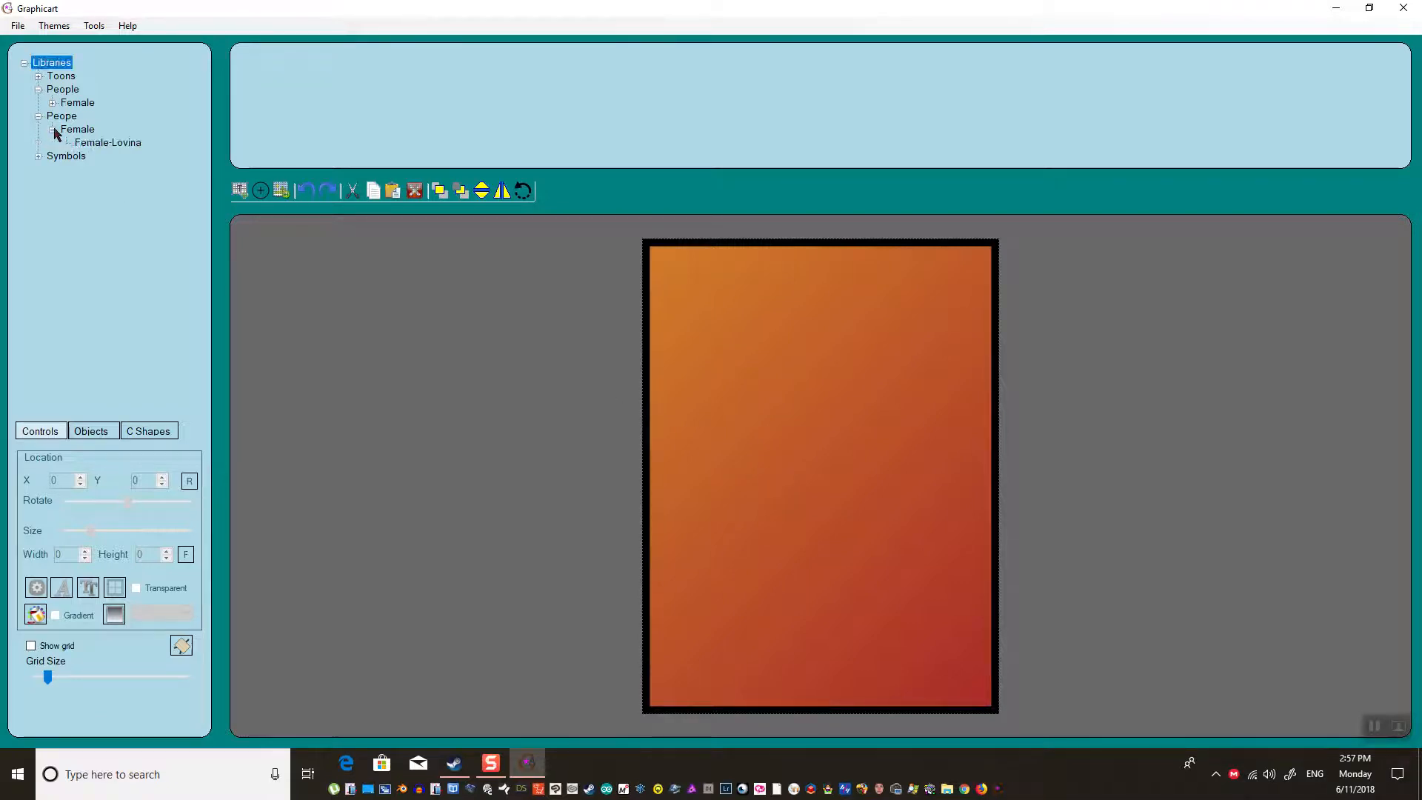
{"action": "left_click", "coordinate": [105, 143]}
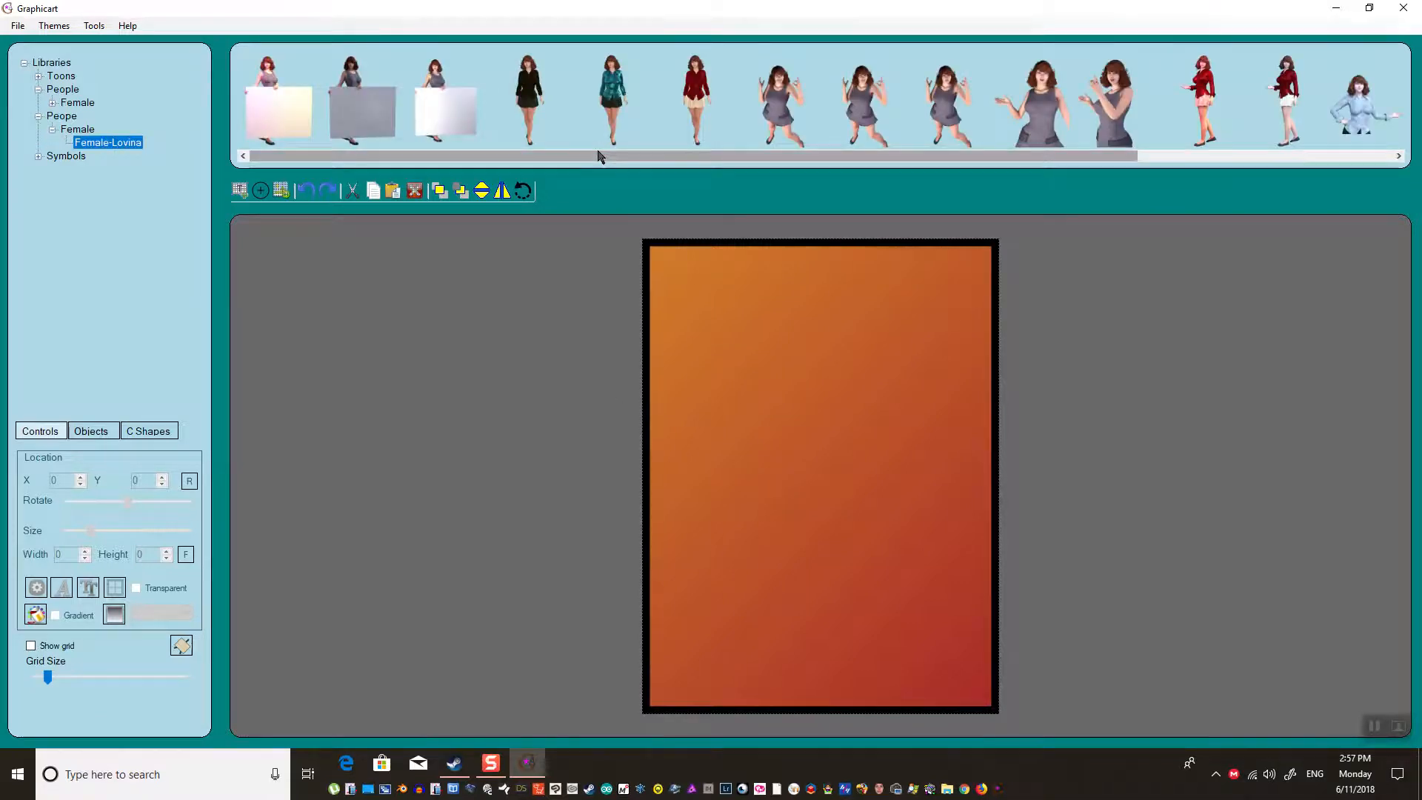
{"action": "left_click_drag", "start_coordinate": [598, 155], "coordinate": [914, 174]}
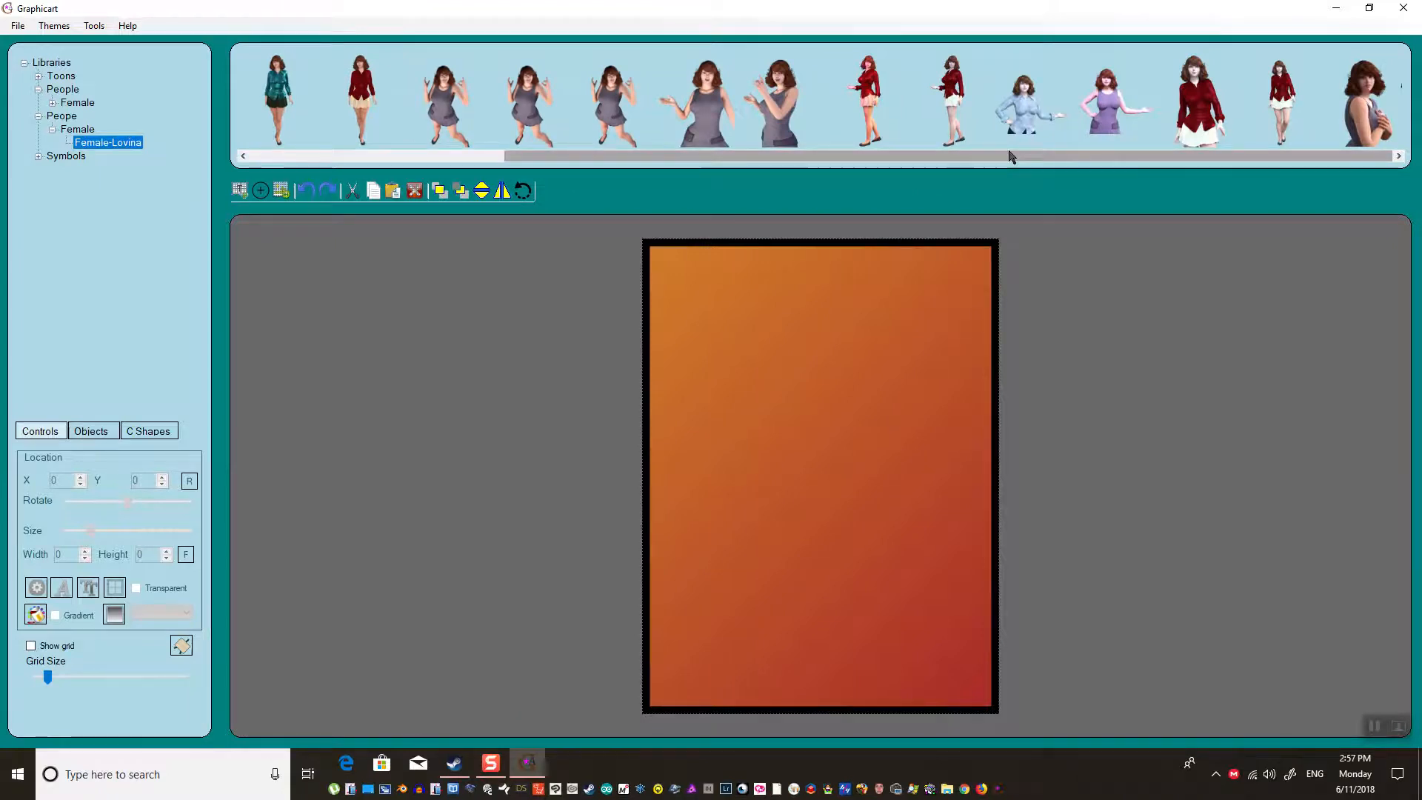
{"action": "left_click", "coordinate": [777, 119]}
{"action": "left_click_drag", "start_coordinate": [854, 487], "coordinate": [880, 459]}
{"action": "left_click_drag", "start_coordinate": [78, 530], "coordinate": [74, 533]}
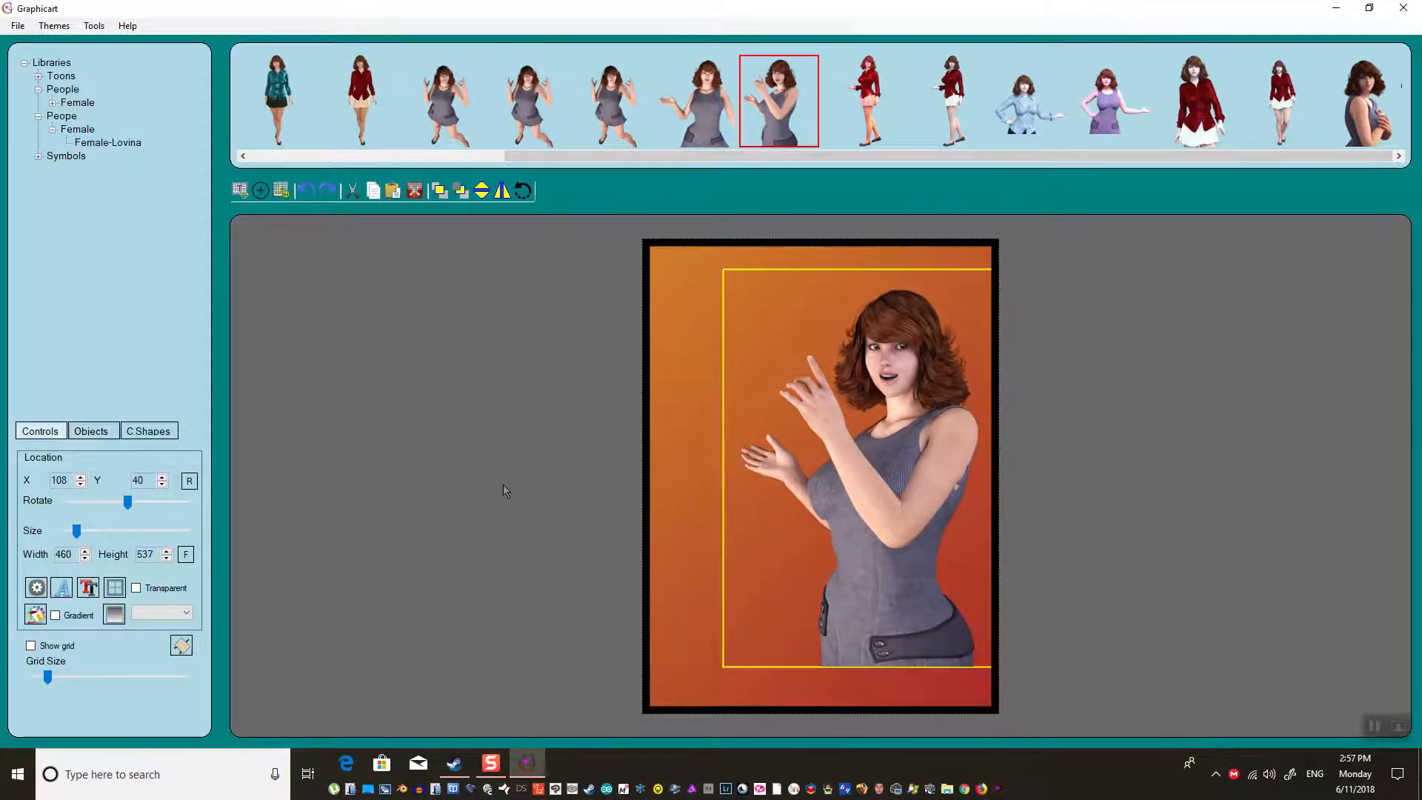
{"action": "left_click_drag", "start_coordinate": [901, 500], "coordinate": [922, 550]}
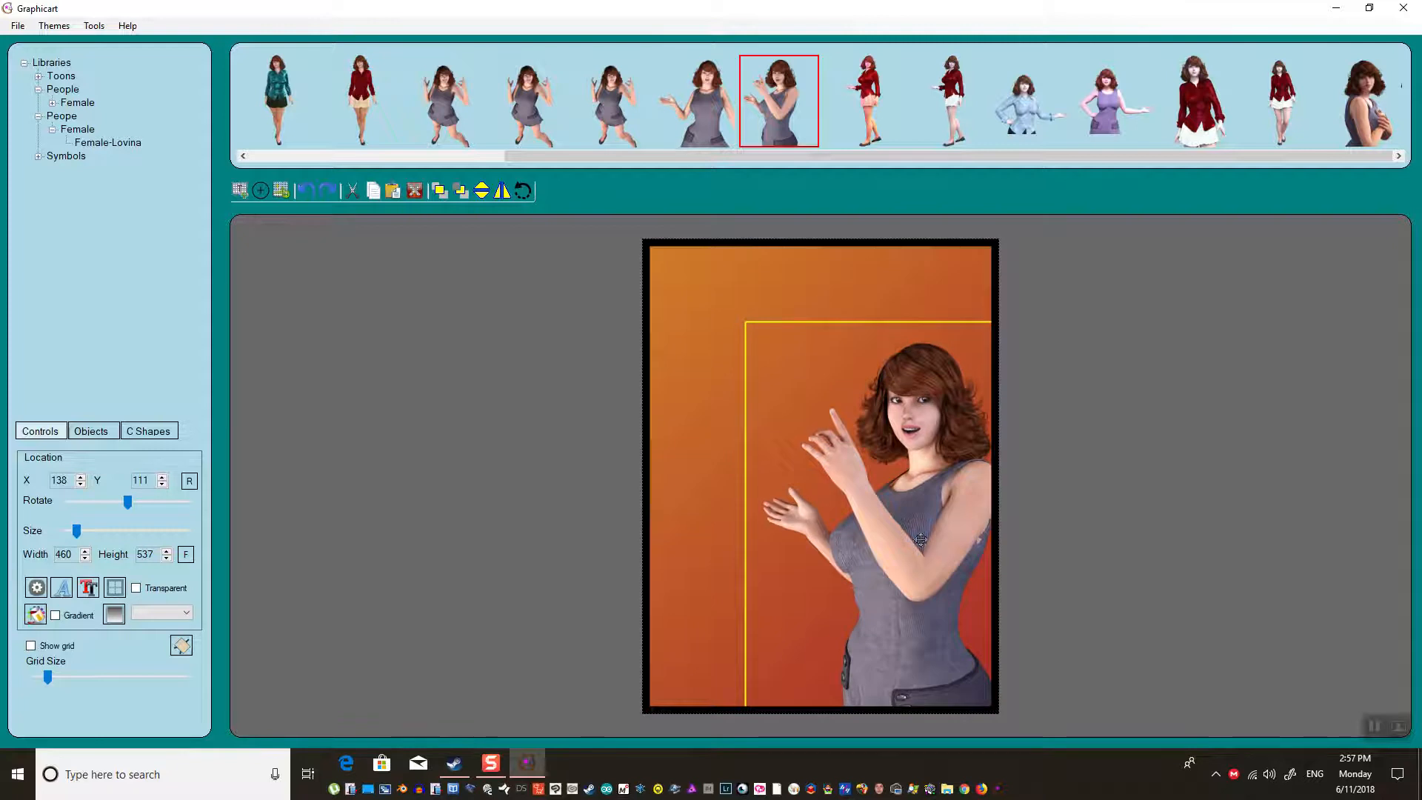
{"action": "left_click", "coordinate": [841, 328]}
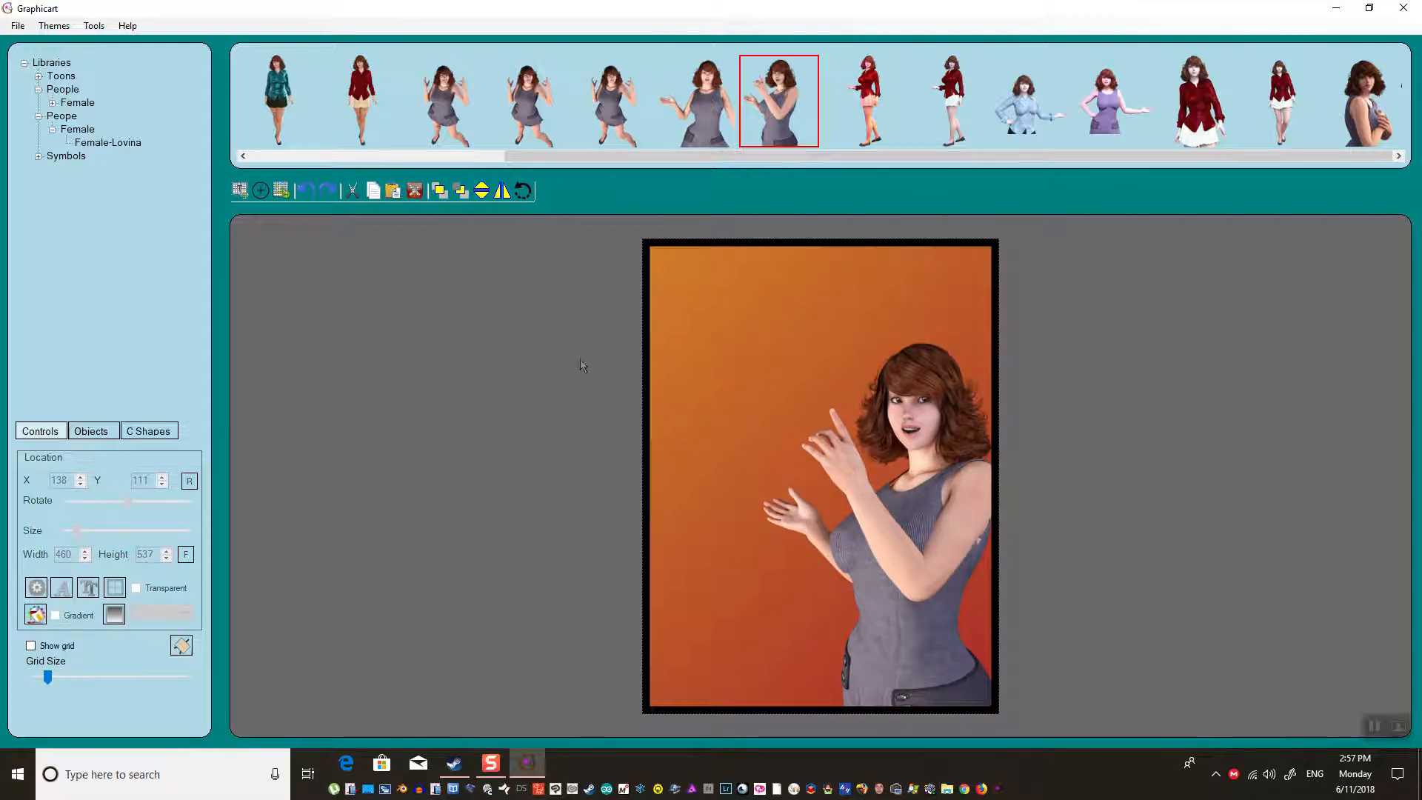
- Add the yellow crescent from the LogoElements-Vol1 shapes to the canvas and rotate it counterclockwise into an upward arch
{"action": "left_click", "coordinate": [55, 154]}
{"action": "left_click", "coordinate": [52, 170]}
{"action": "left_click", "coordinate": [104, 182]}
{"action": "left_click_drag", "start_coordinate": [550, 162], "coordinate": [806, 160]}
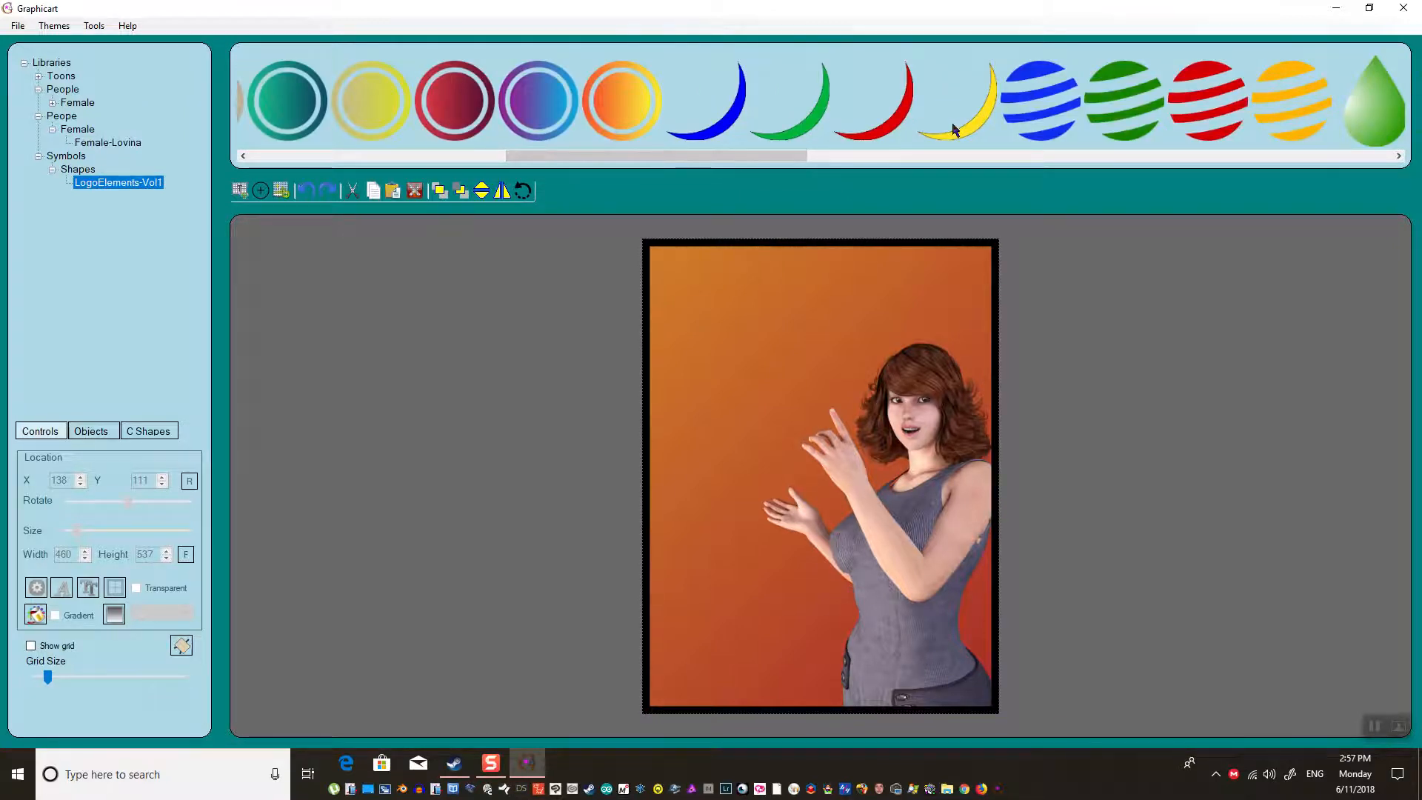
{"action": "left_click_drag", "start_coordinate": [804, 157], "coordinate": [841, 164]}
{"action": "left_click", "coordinate": [816, 100]}
{"action": "left_click_drag", "start_coordinate": [874, 513], "coordinate": [833, 480]}
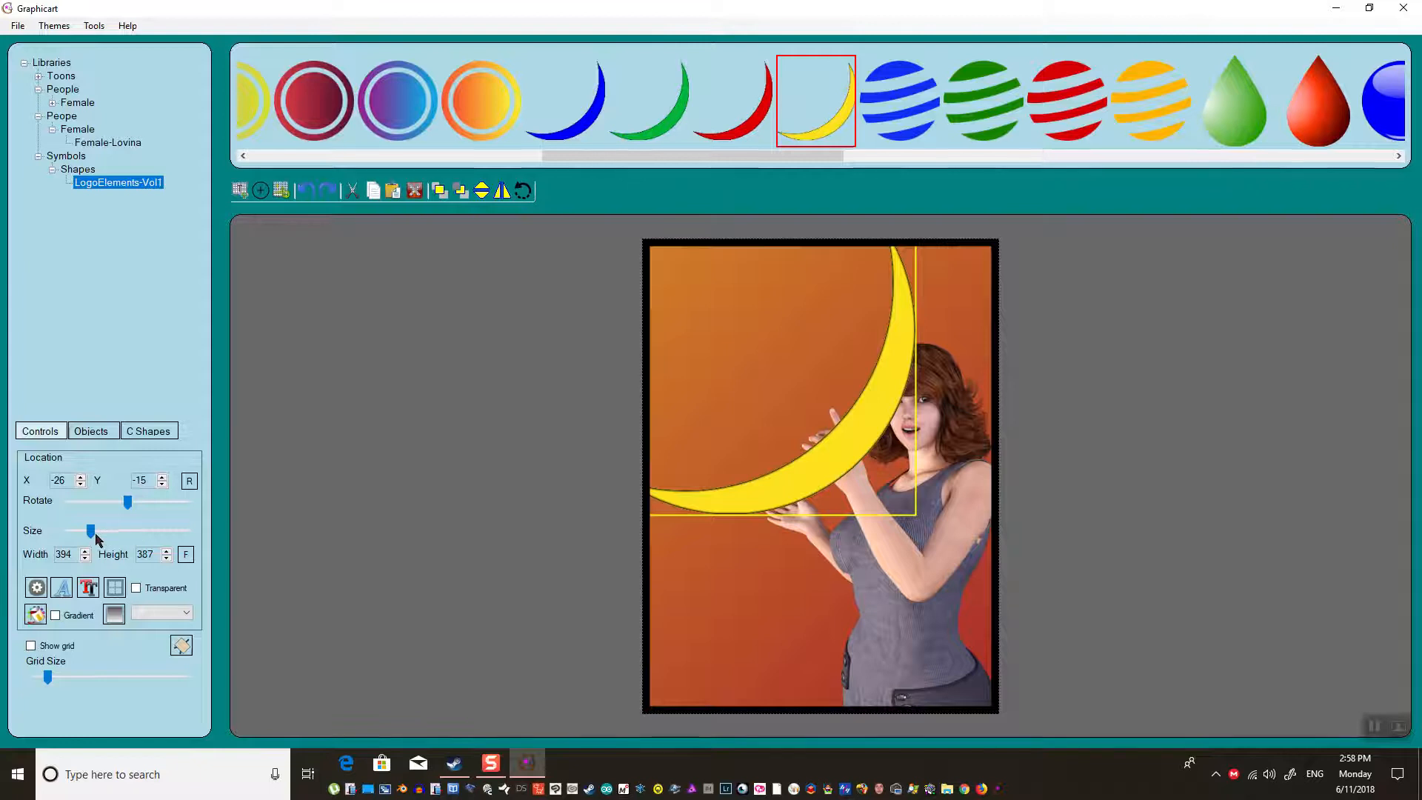
{"action": "left_click_drag", "start_coordinate": [125, 504], "coordinate": [82, 518]}
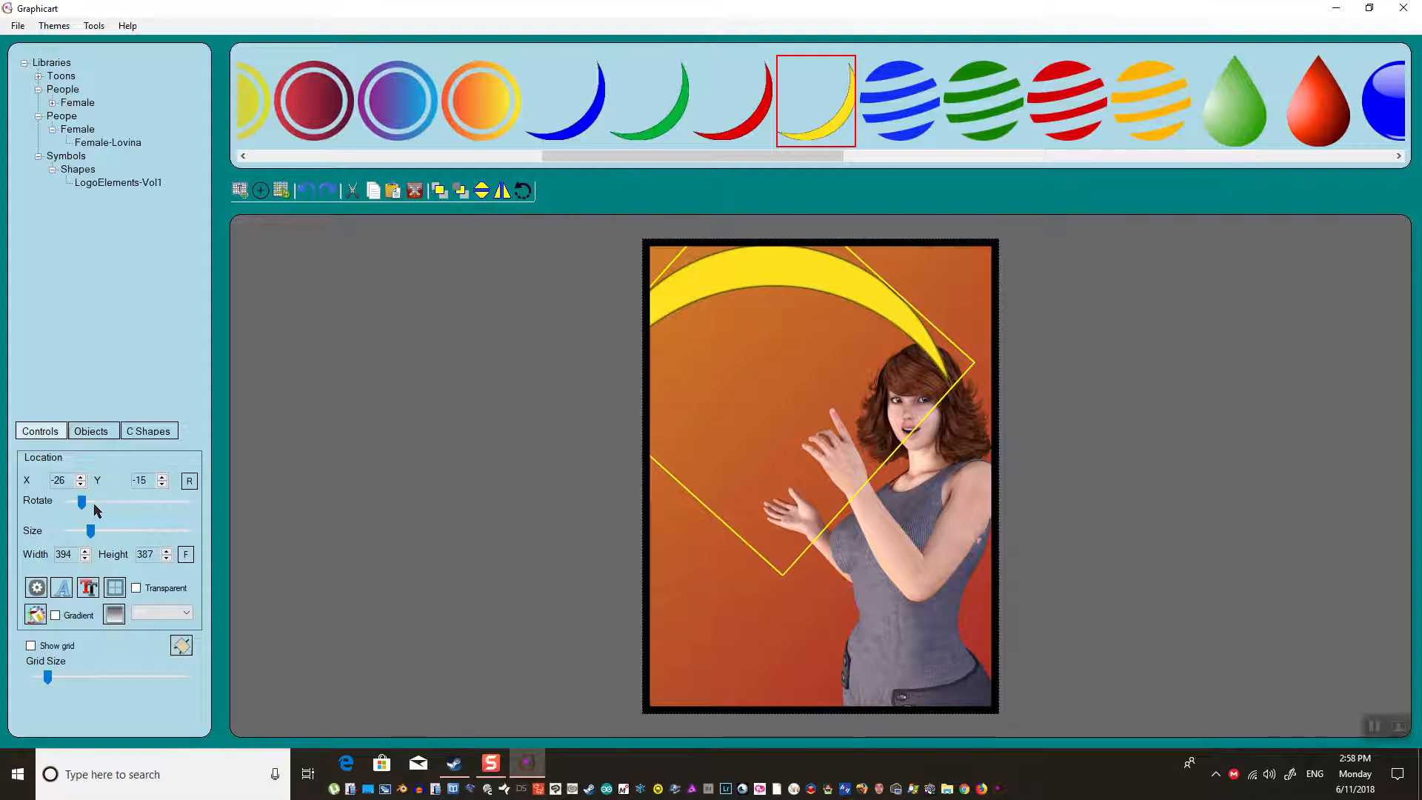
- Enlarge the yellow crescent to about 792 by 778 and position it as an arch spanning the canvas's upper edge
{"action": "left_click_drag", "start_coordinate": [91, 532], "coordinate": [96, 533]}
{"action": "left_click_drag", "start_coordinate": [899, 273], "coordinate": [948, 258]}
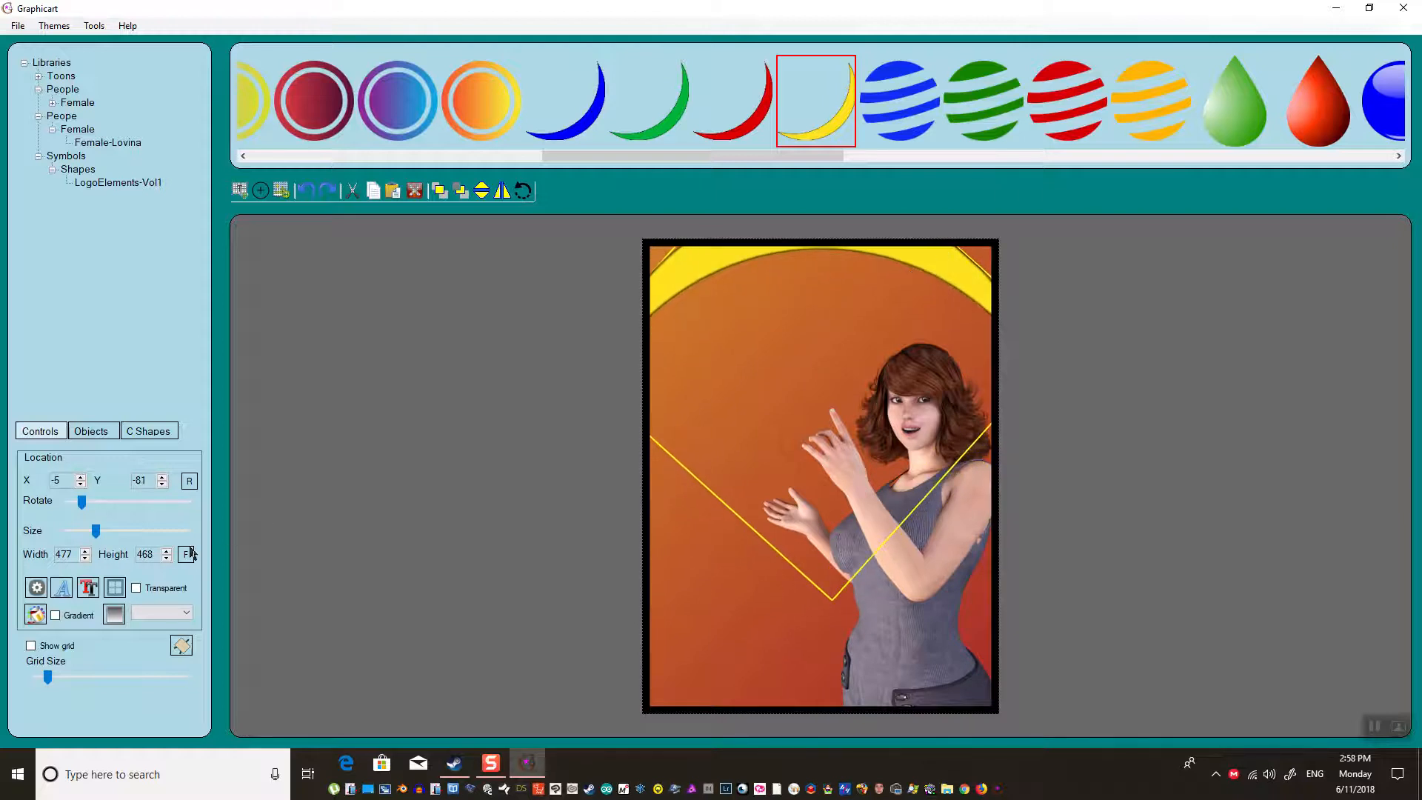
{"action": "left_click_drag", "start_coordinate": [96, 533], "coordinate": [103, 533]}
{"action": "left_click_drag", "start_coordinate": [780, 292], "coordinate": [789, 329]}
{"action": "left_click_drag", "start_coordinate": [109, 536], "coordinate": [112, 536]}
{"action": "left_click_drag", "start_coordinate": [851, 328], "coordinate": [851, 345]}
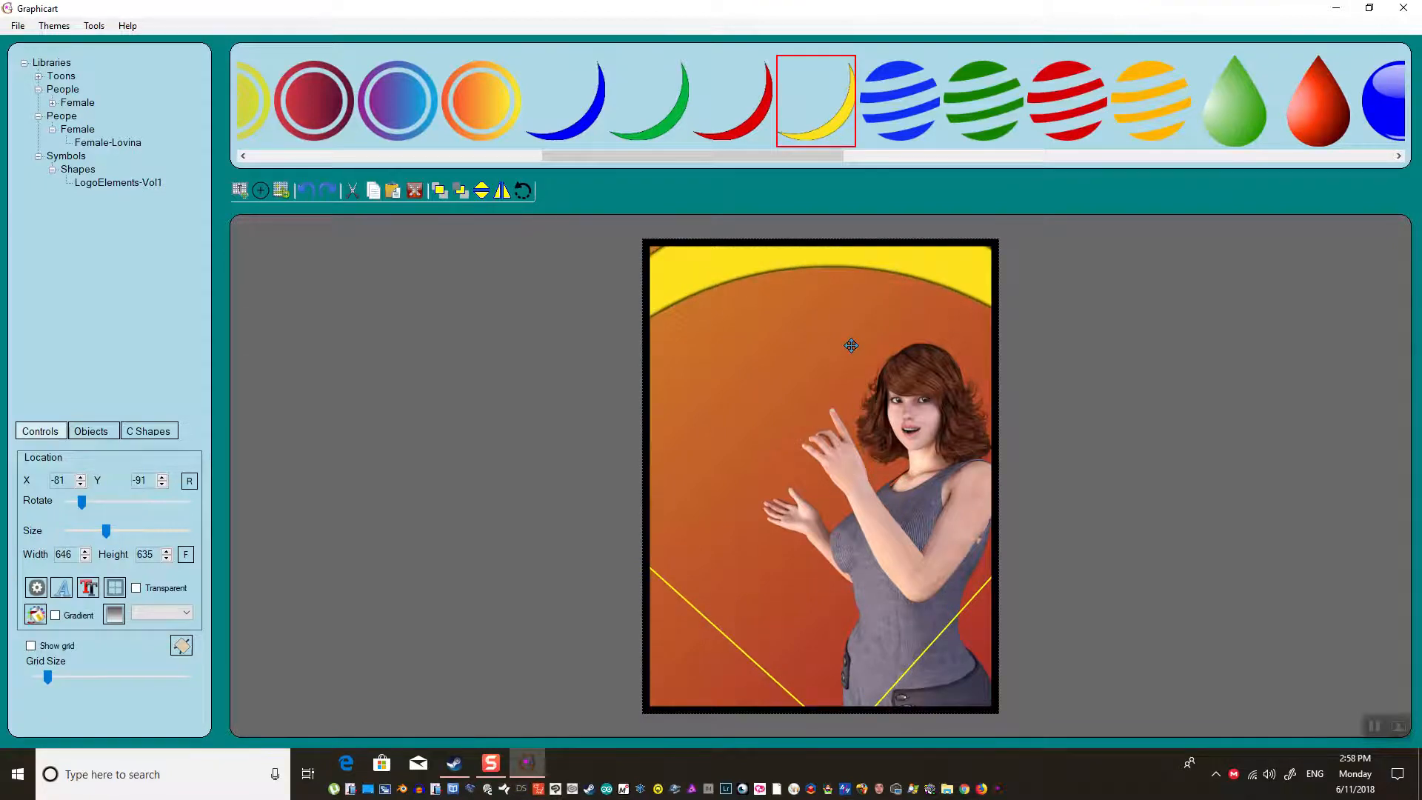
{"action": "left_click_drag", "start_coordinate": [106, 533], "coordinate": [111, 533]}
{"action": "left_click_drag", "start_coordinate": [806, 274], "coordinate": [807, 316]}
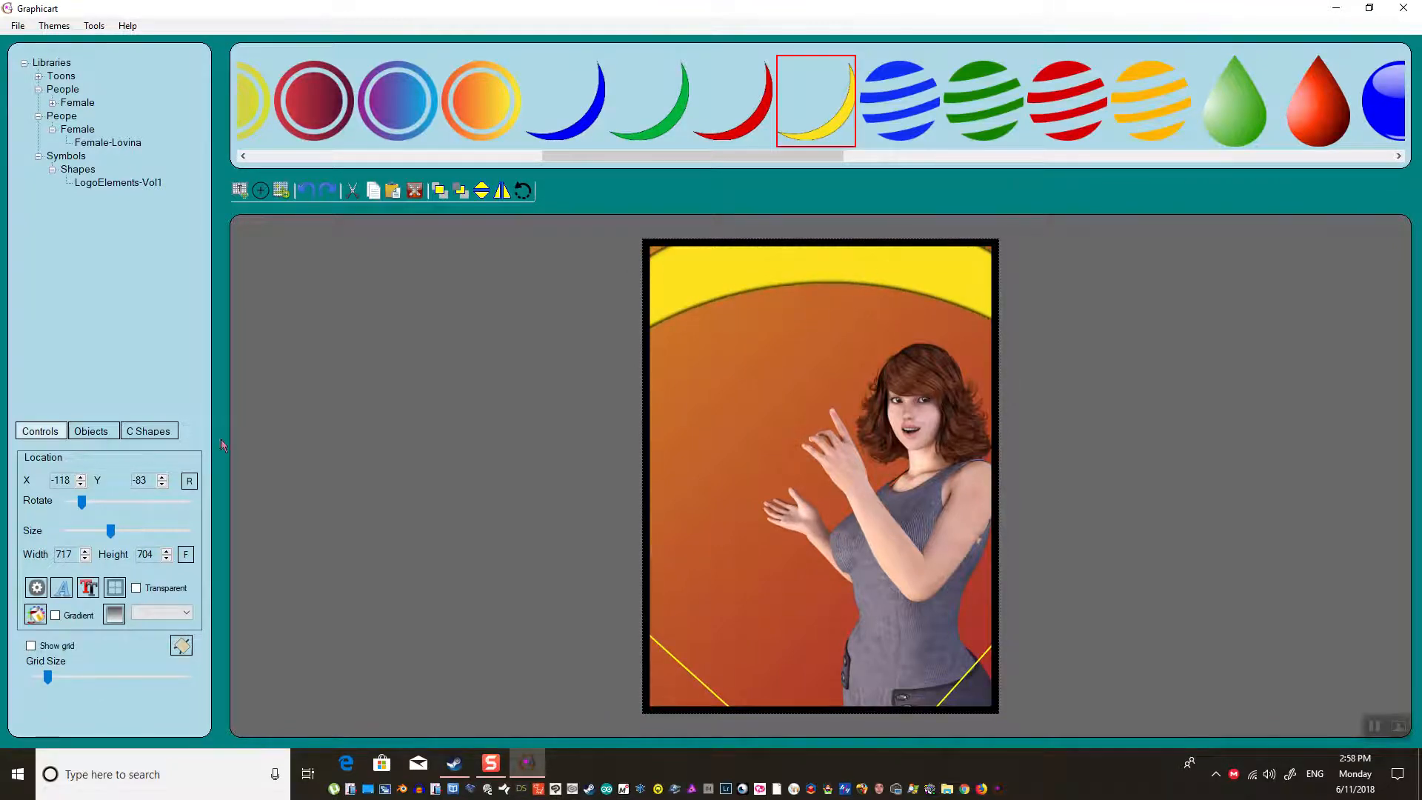
{"action": "left_click_drag", "start_coordinate": [110, 532], "coordinate": [115, 535]}
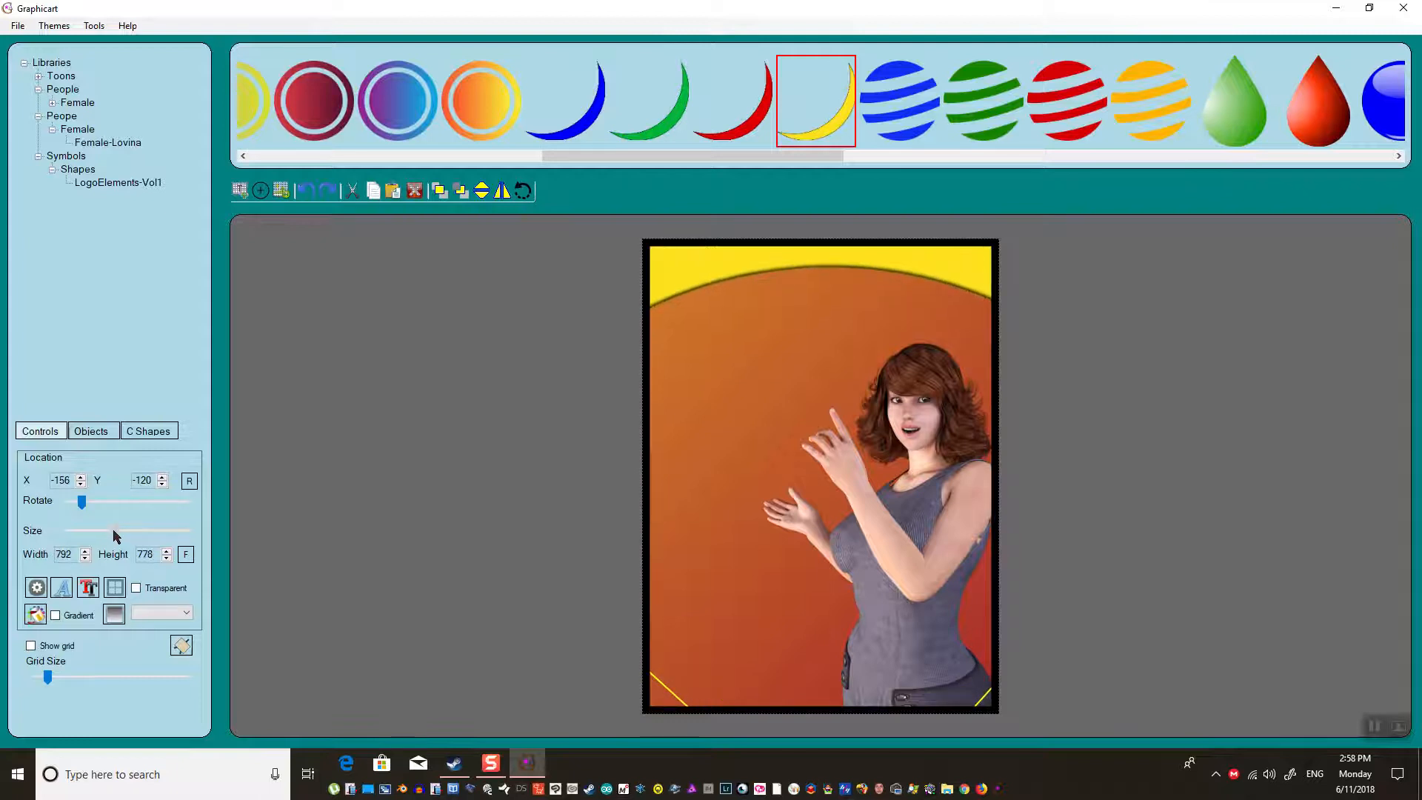
{"action": "left_click_drag", "start_coordinate": [822, 300], "coordinate": [830, 307]}
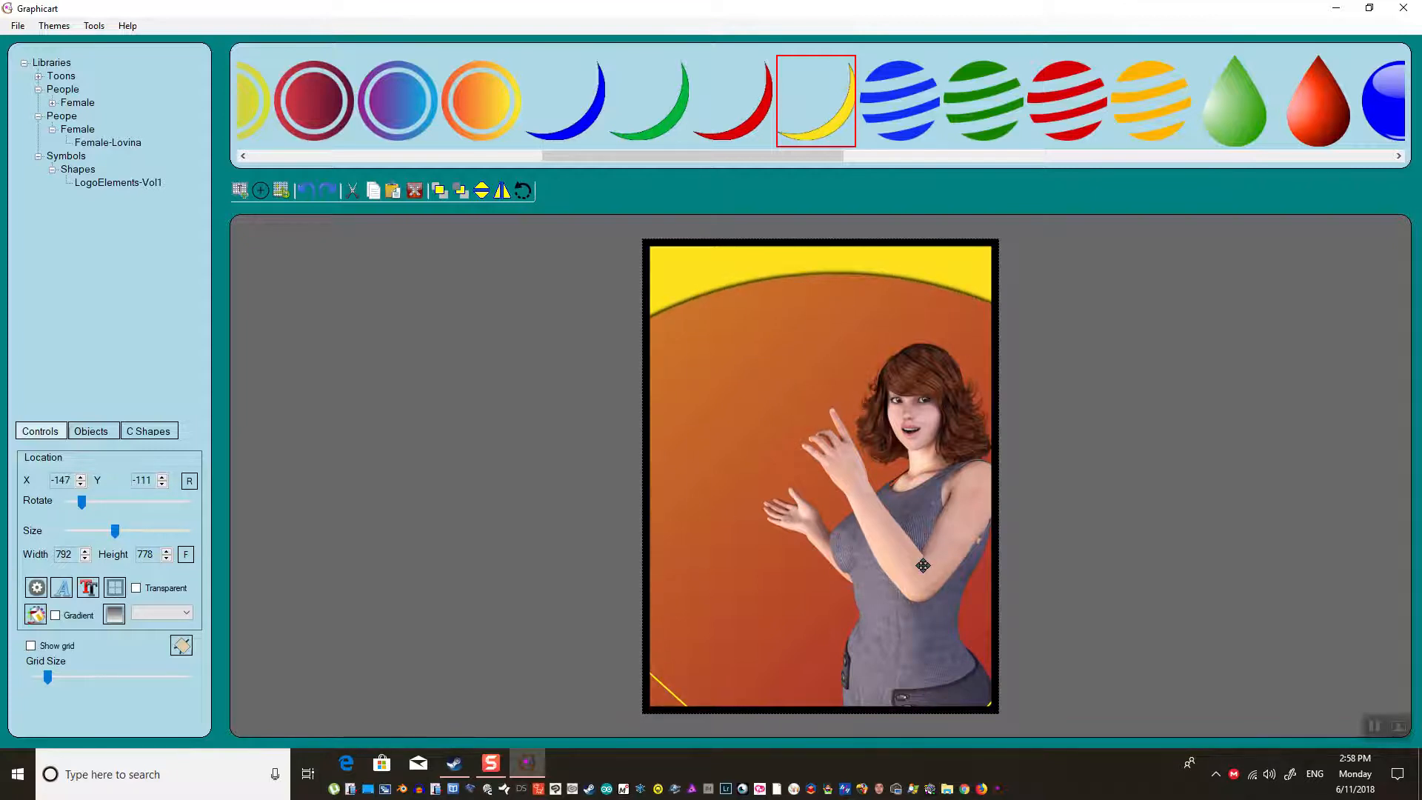
- Nudge the crescent to about X -152, Y -105 and the woman figure to about X 135, Y 110
{"action": "left_click", "coordinate": [500, 765]}
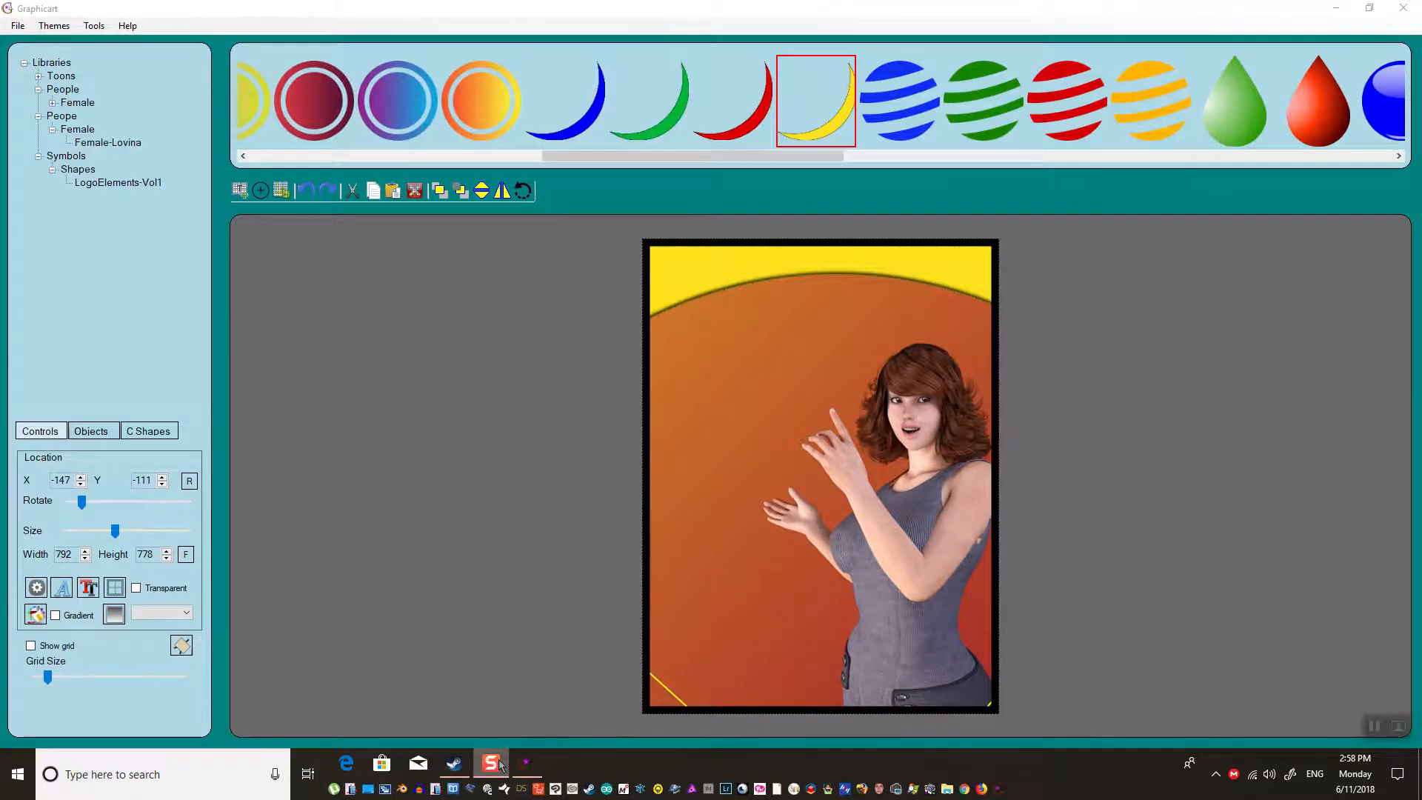
{"action": "left_click", "coordinate": [898, 497]}
{"action": "left_click_drag", "start_coordinate": [898, 526], "coordinate": [894, 531]}
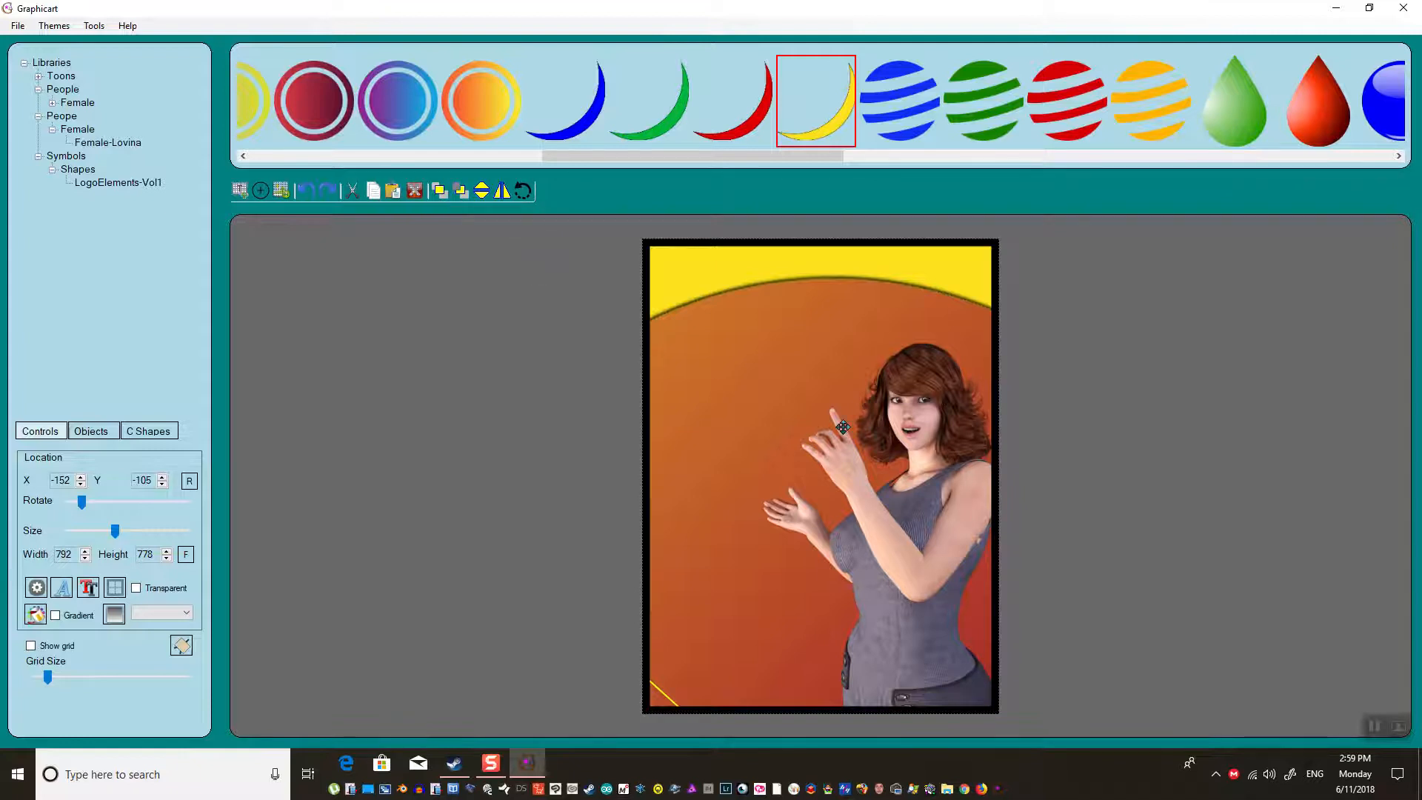
{"action": "left_click", "coordinate": [878, 546]}
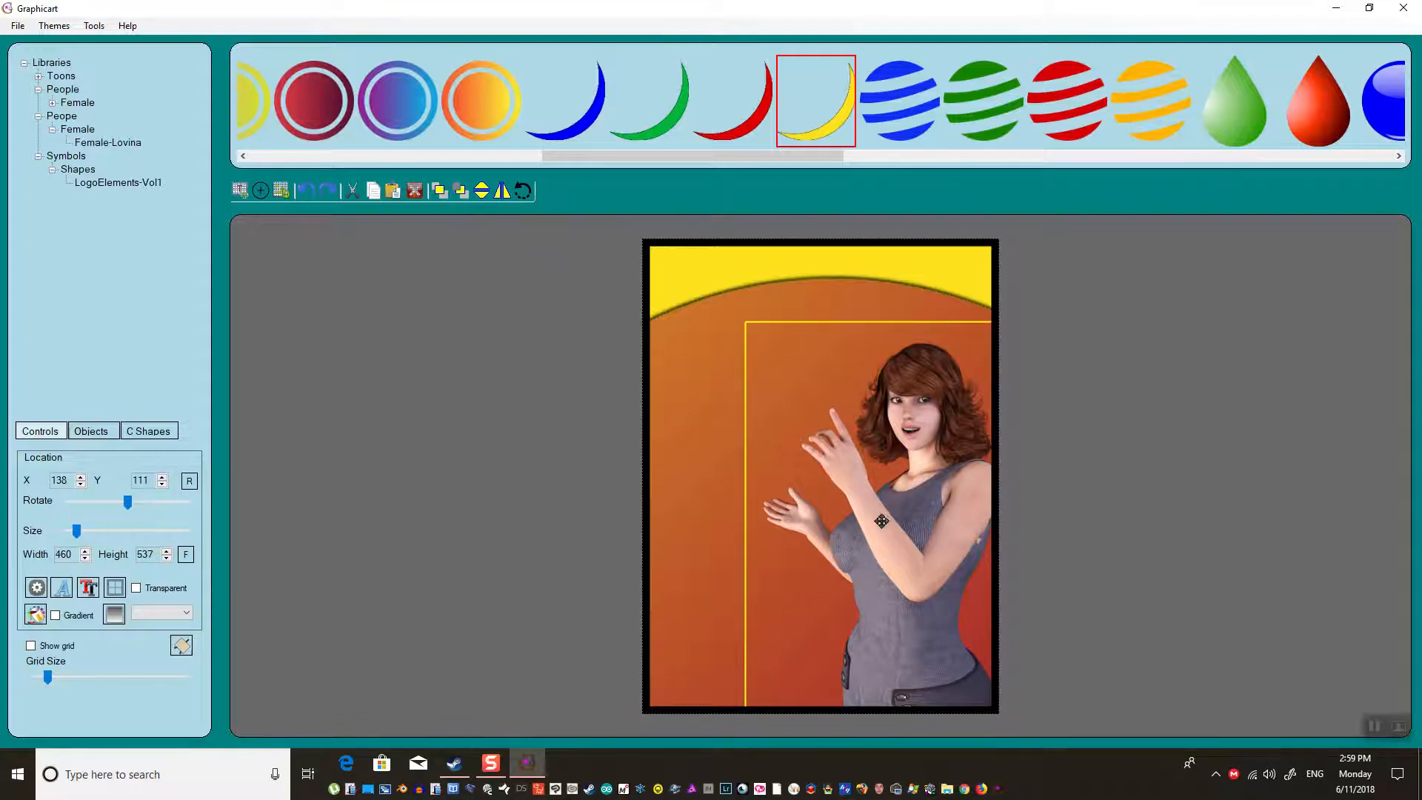
{"action": "left_click_drag", "start_coordinate": [891, 522], "coordinate": [887, 524]}
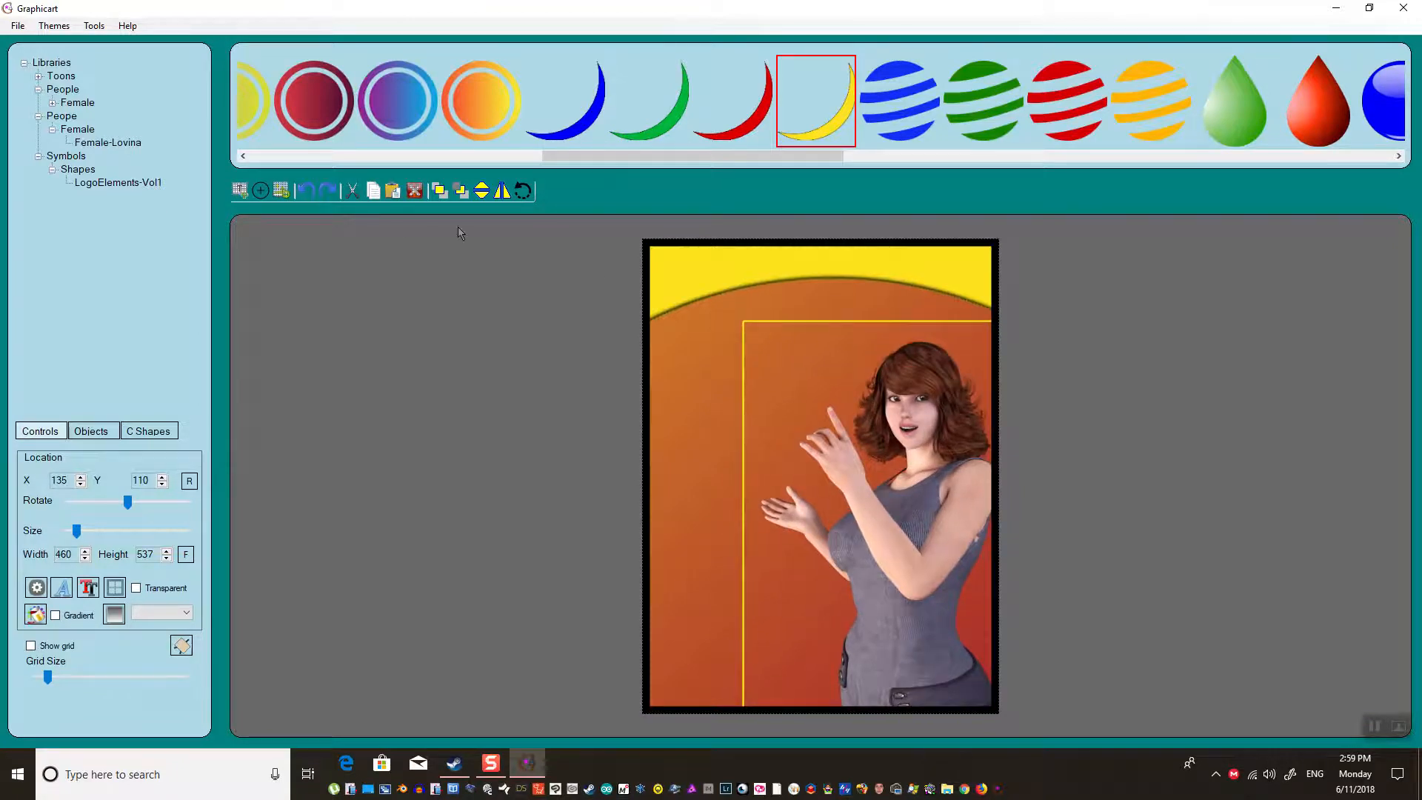
{"action": "left_click", "coordinate": [239, 191]}
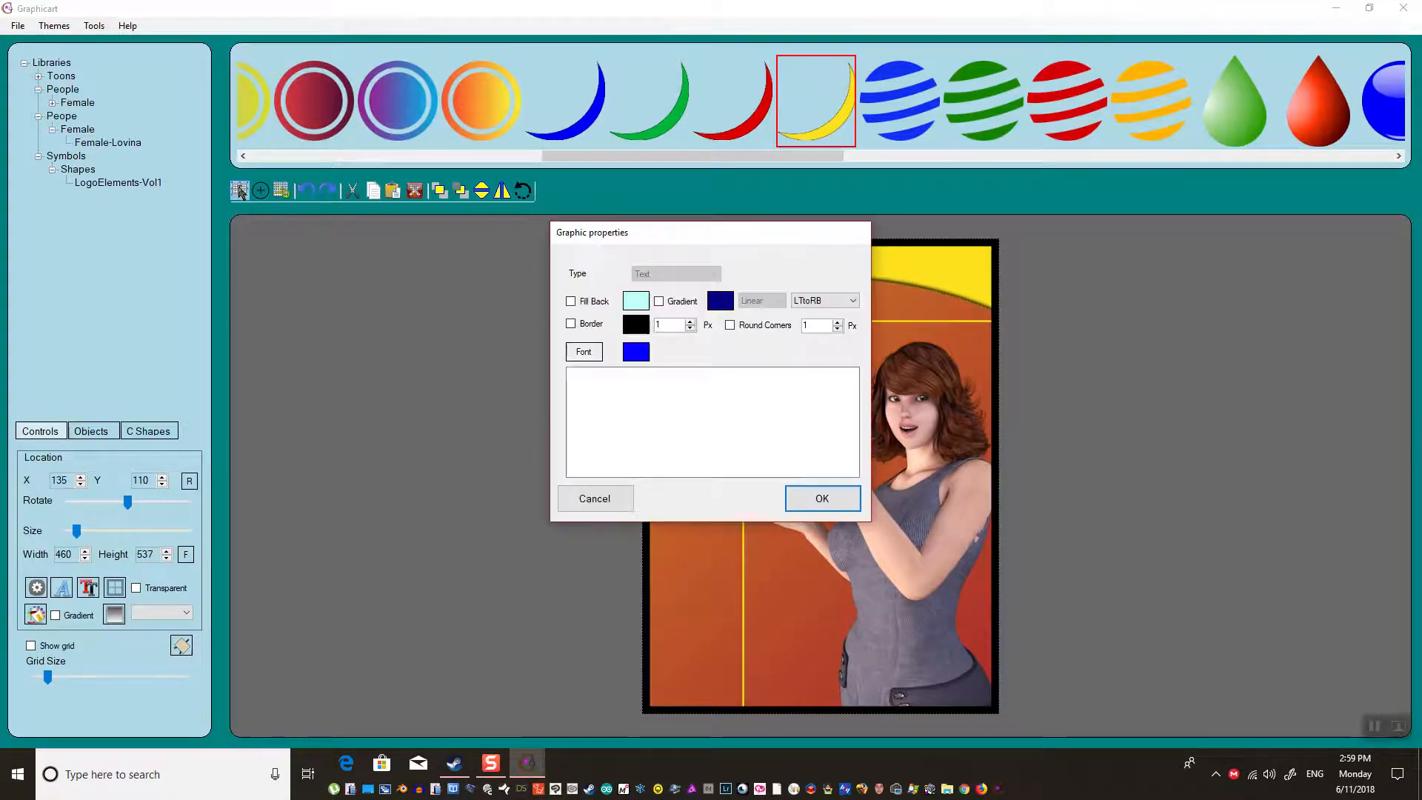
{"action": "left_click_drag", "start_coordinate": [669, 234], "coordinate": [674, 249]}
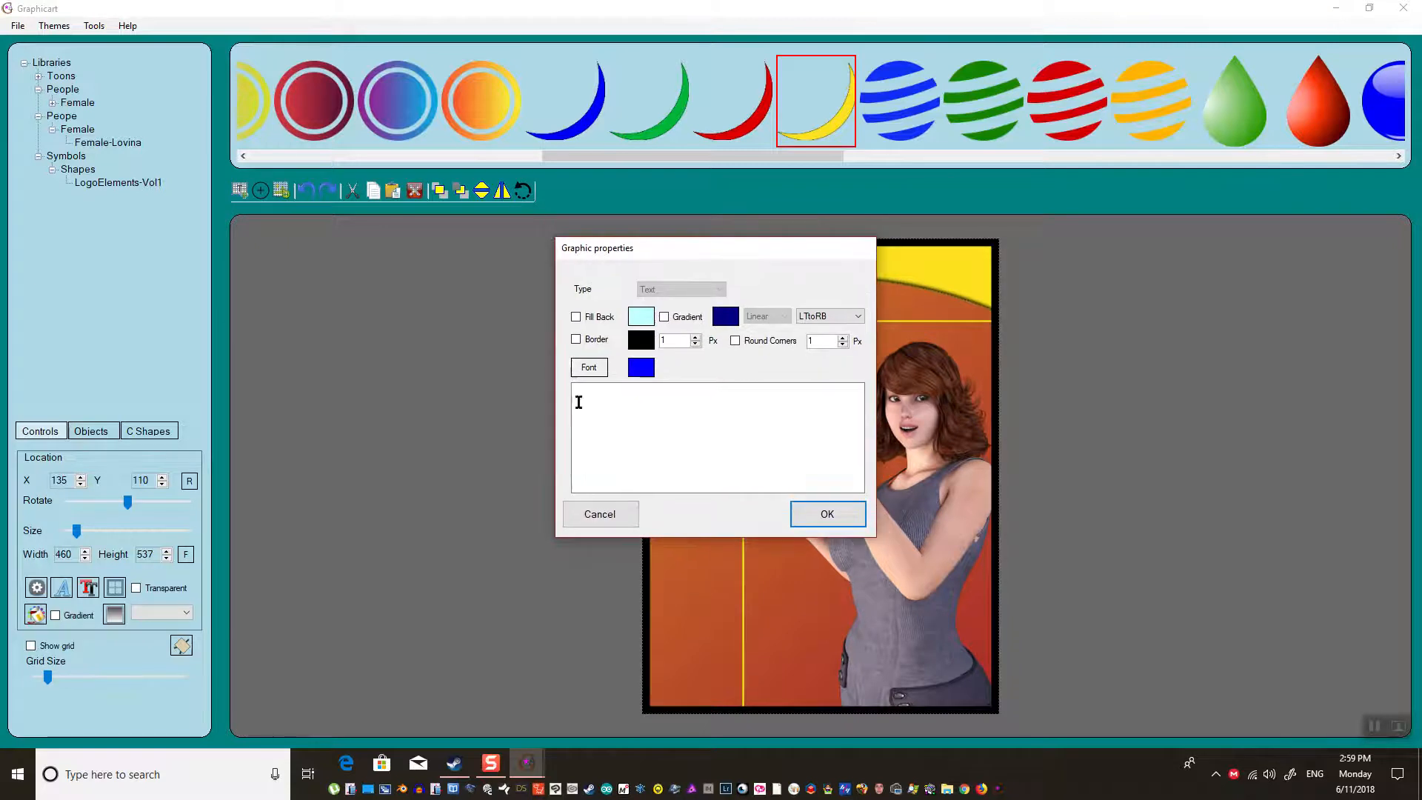
{"action": "left_click", "coordinate": [609, 515]}
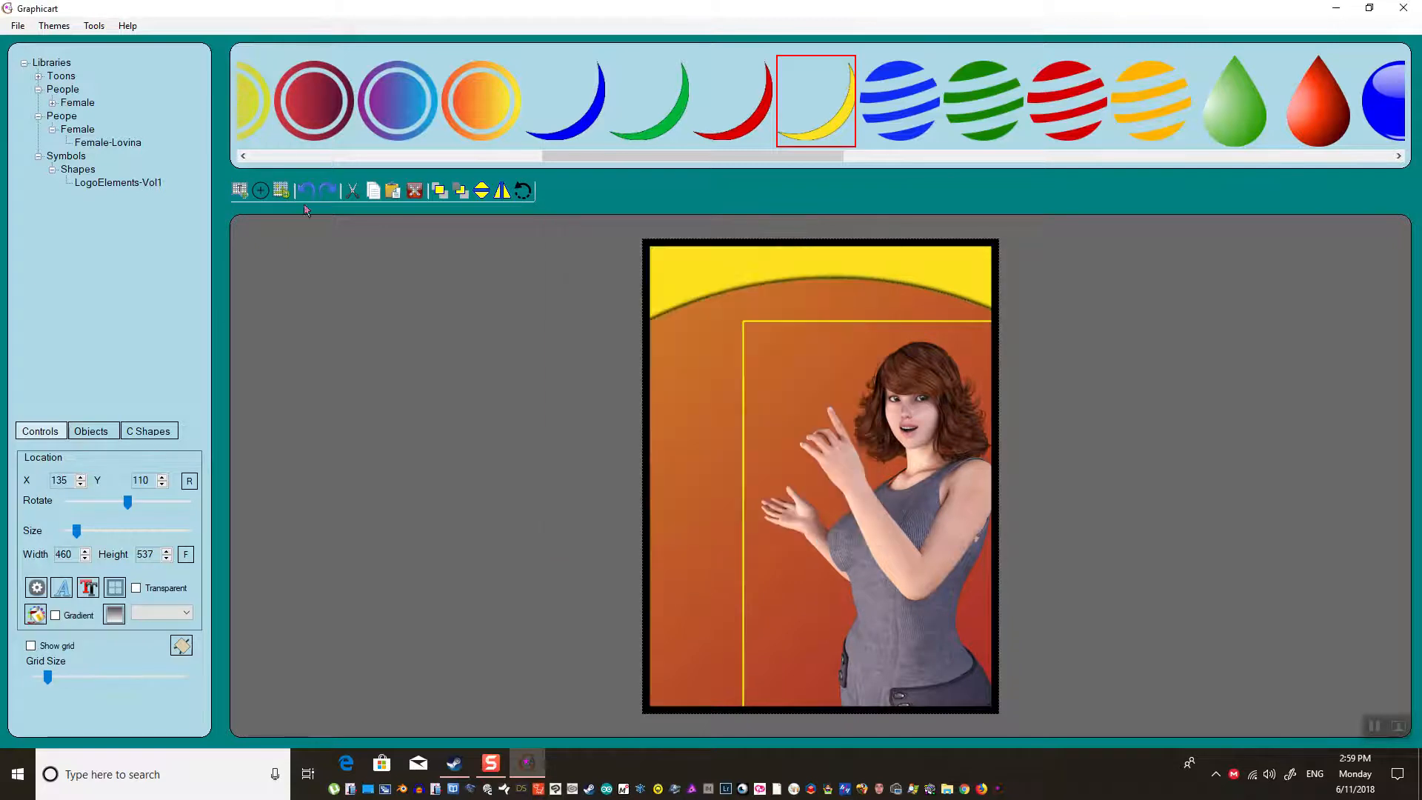
- Add the text "Excitement is around the corner" in pink and place it on the yellow arch at about X 84, Y 18
{"action": "left_click", "coordinate": [239, 191]}
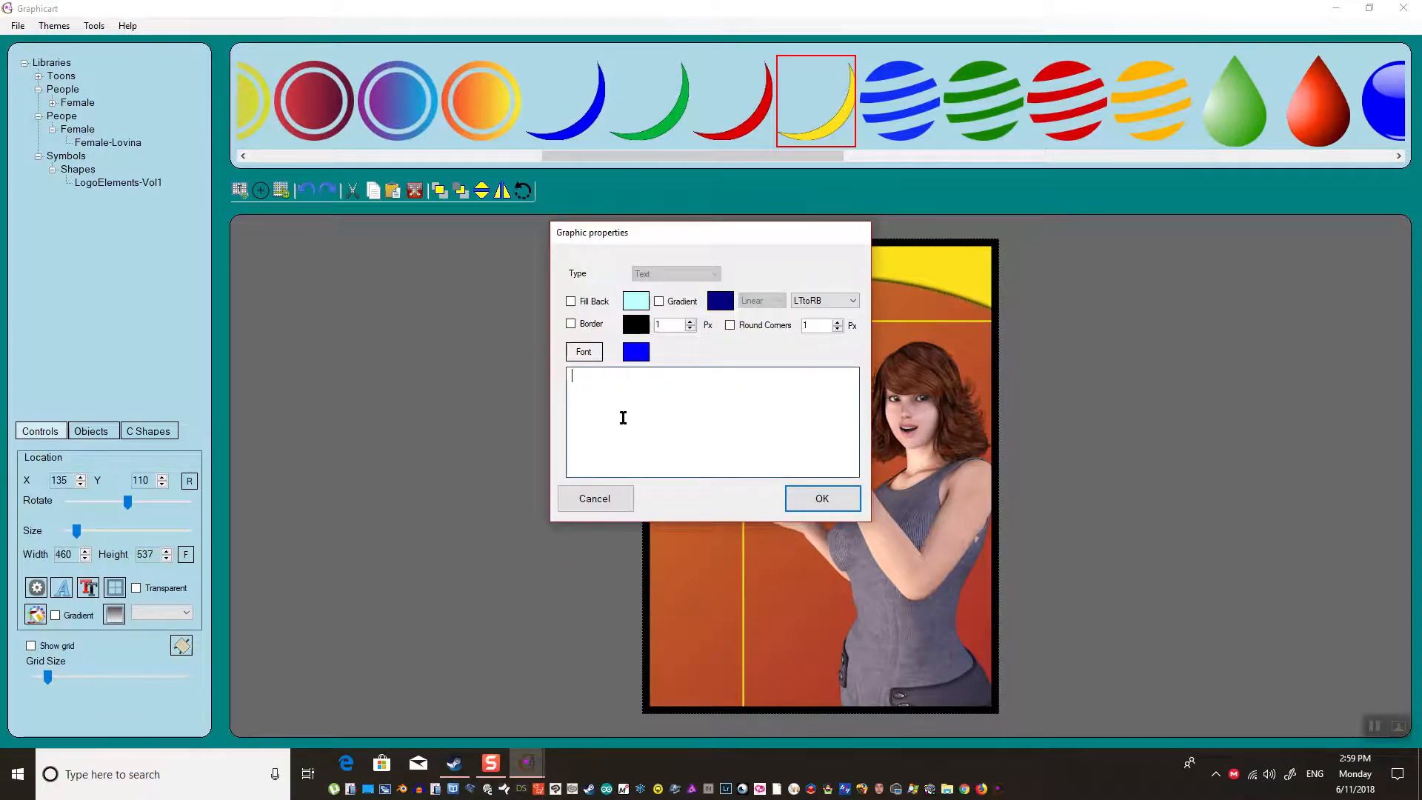
{"action": "type", "text": "Excitement is a"}
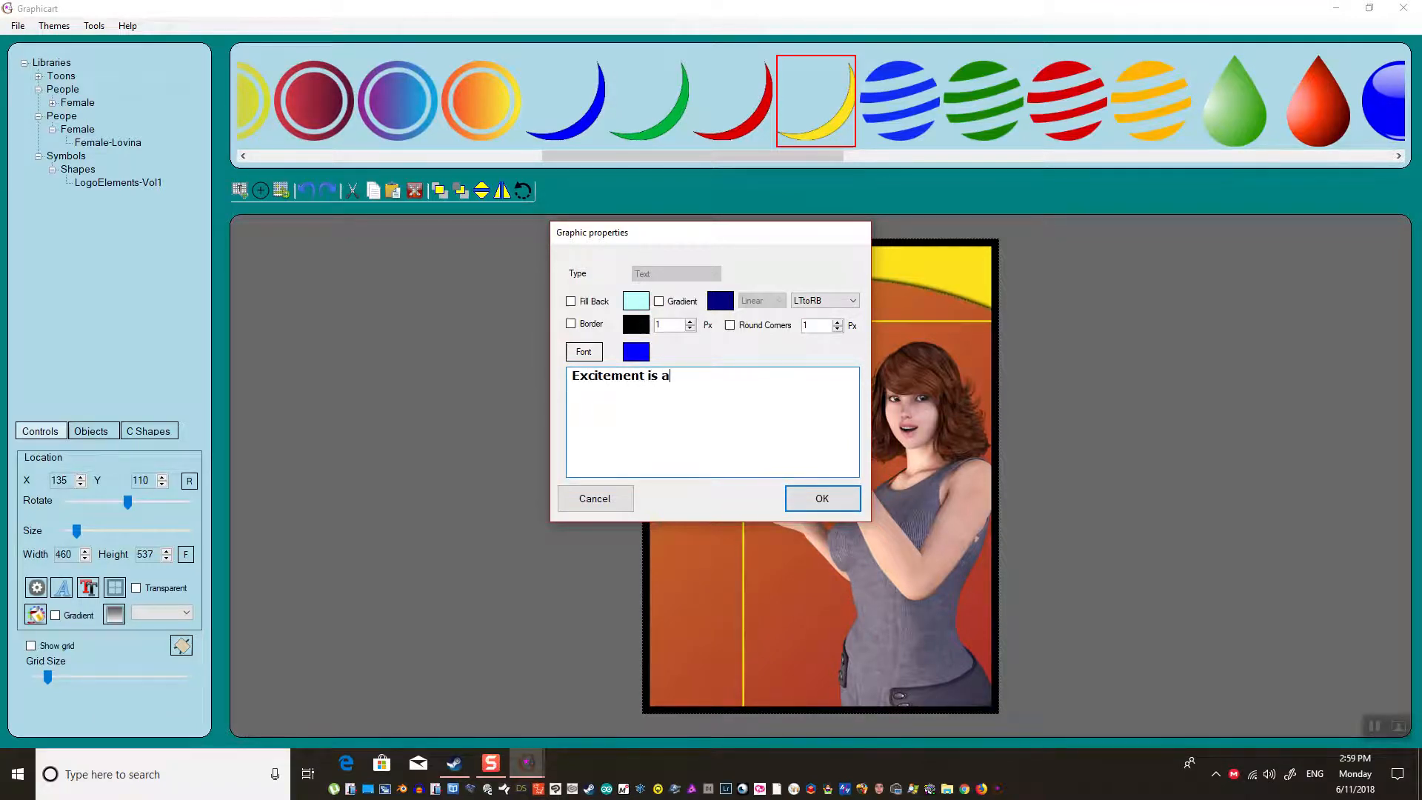
{"action": "type", "text": "round the corner"}
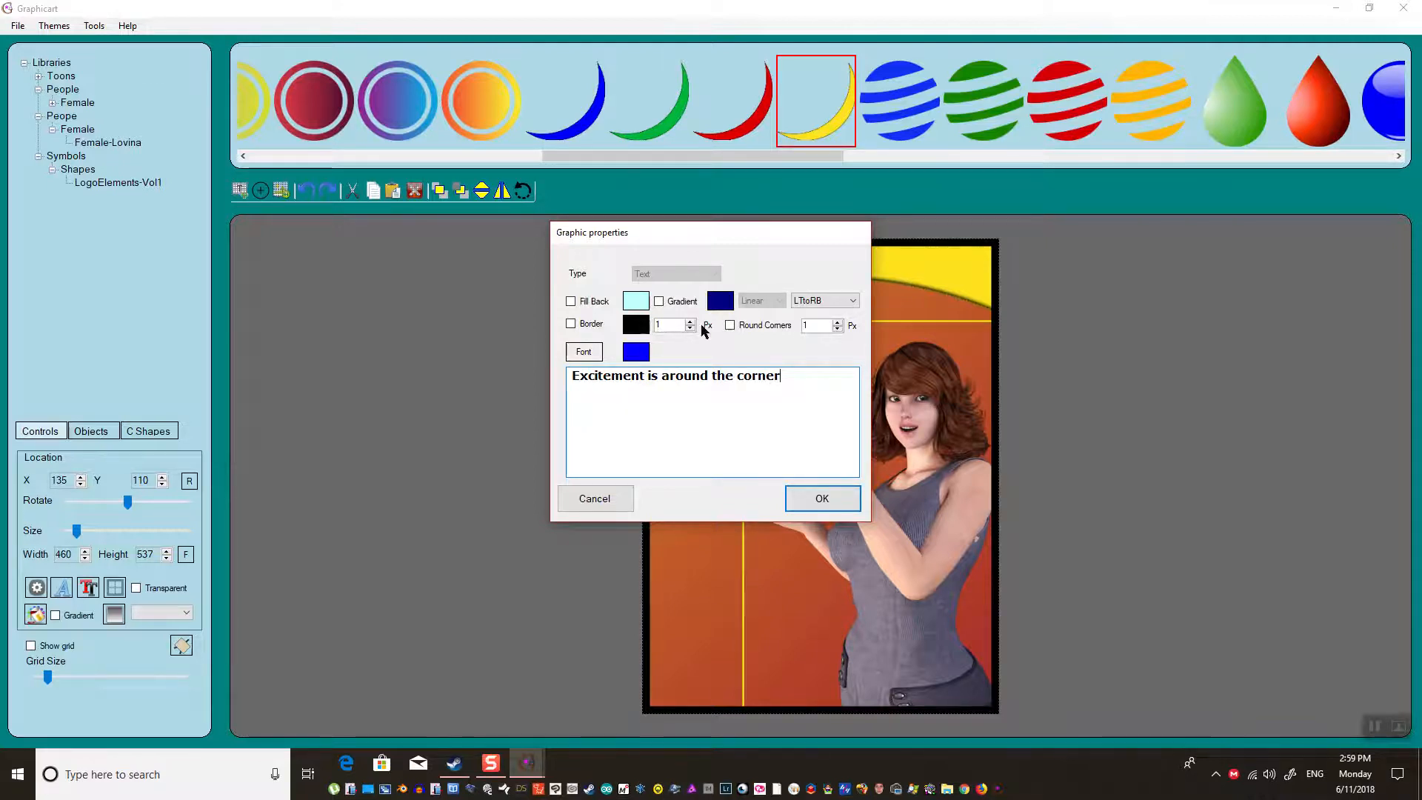
{"action": "left_click", "coordinate": [641, 353]}
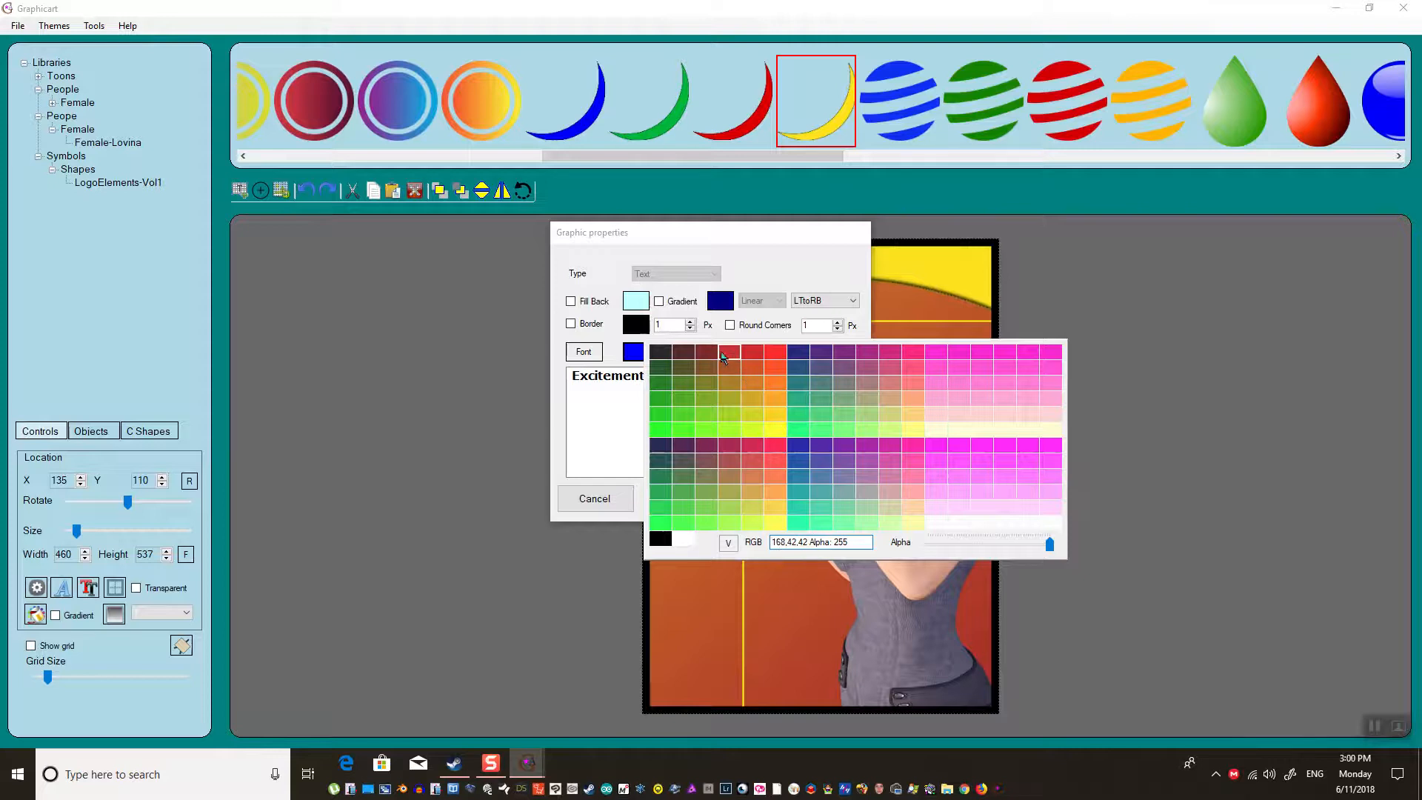
{"action": "left_click", "coordinate": [912, 361]}
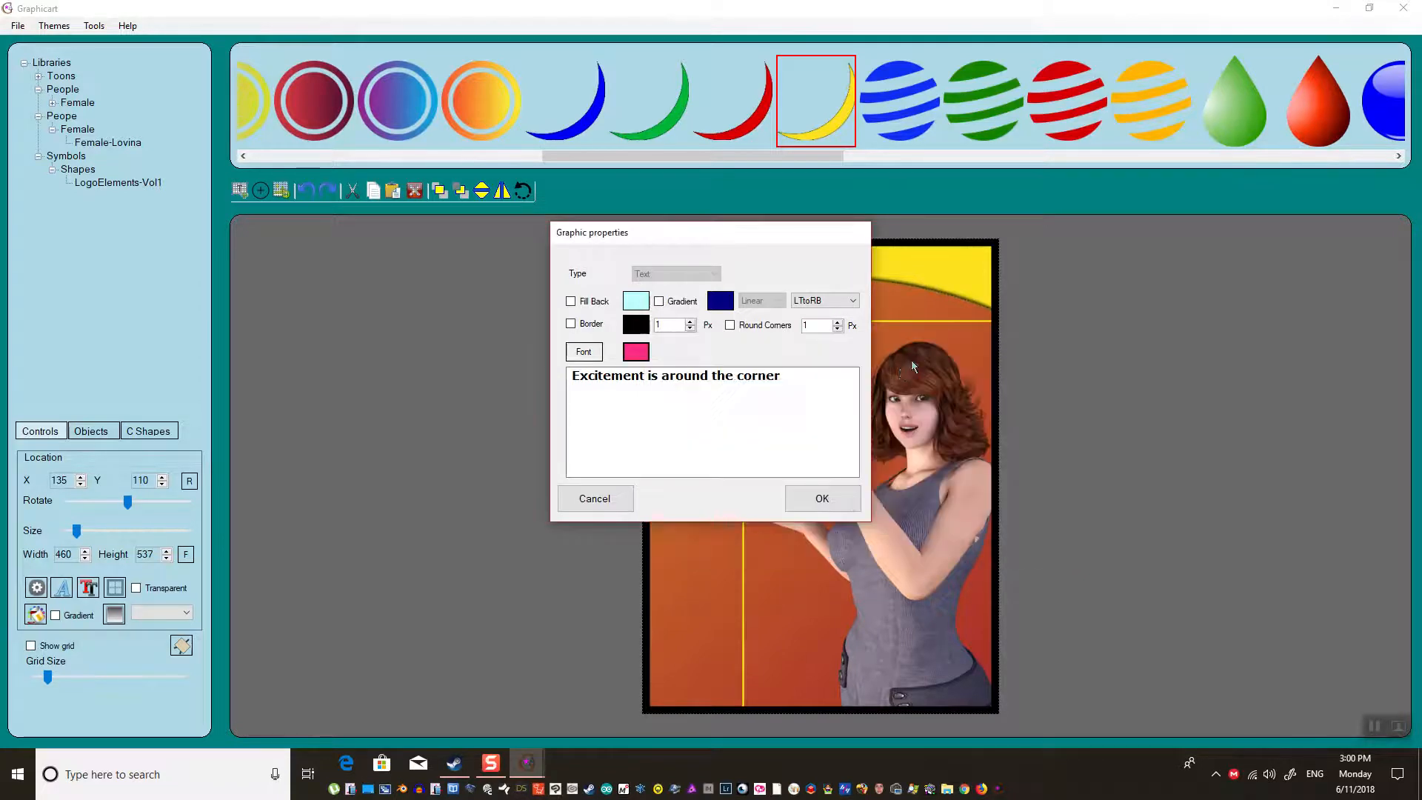
{"action": "left_click", "coordinate": [816, 494]}
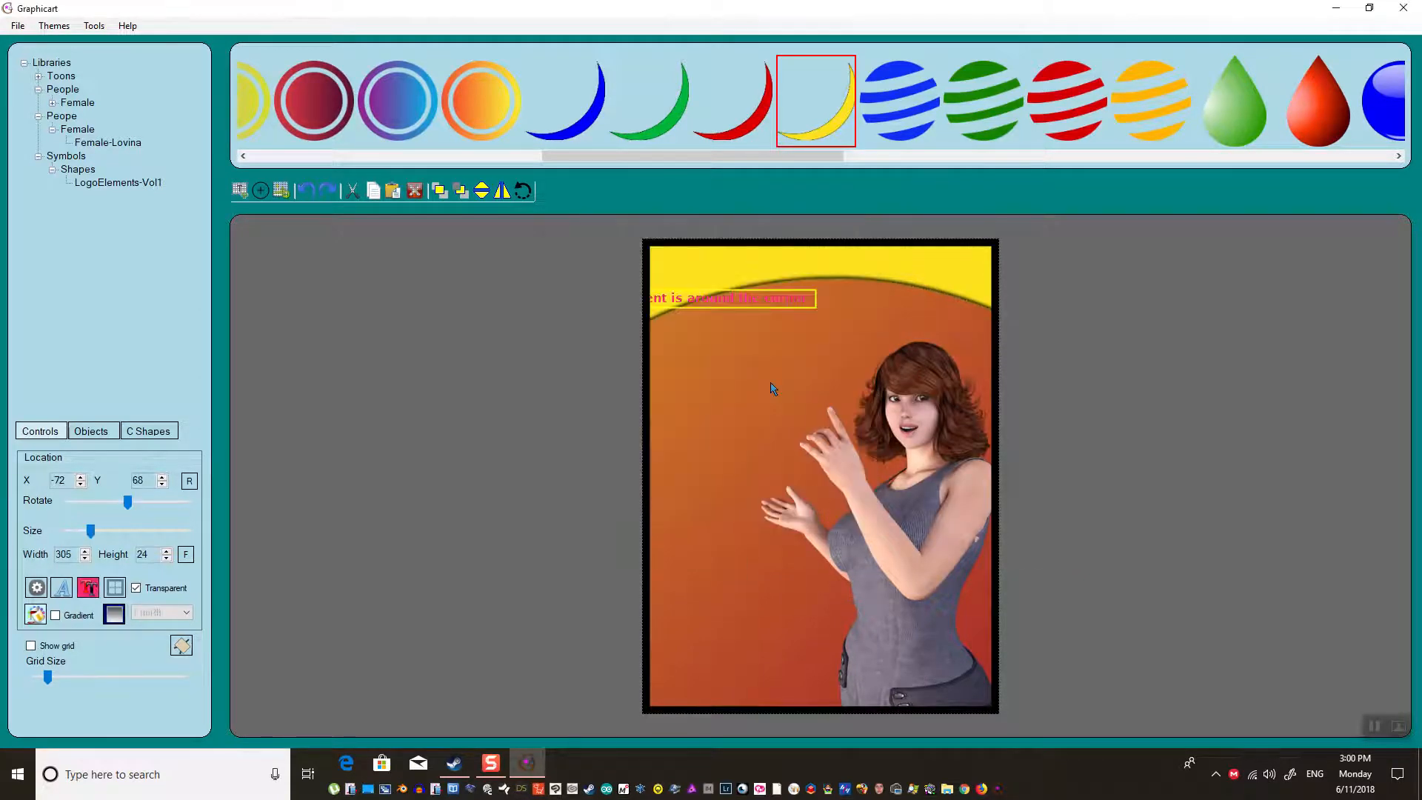
{"action": "left_click_drag", "start_coordinate": [711, 299], "coordinate": [825, 261]}
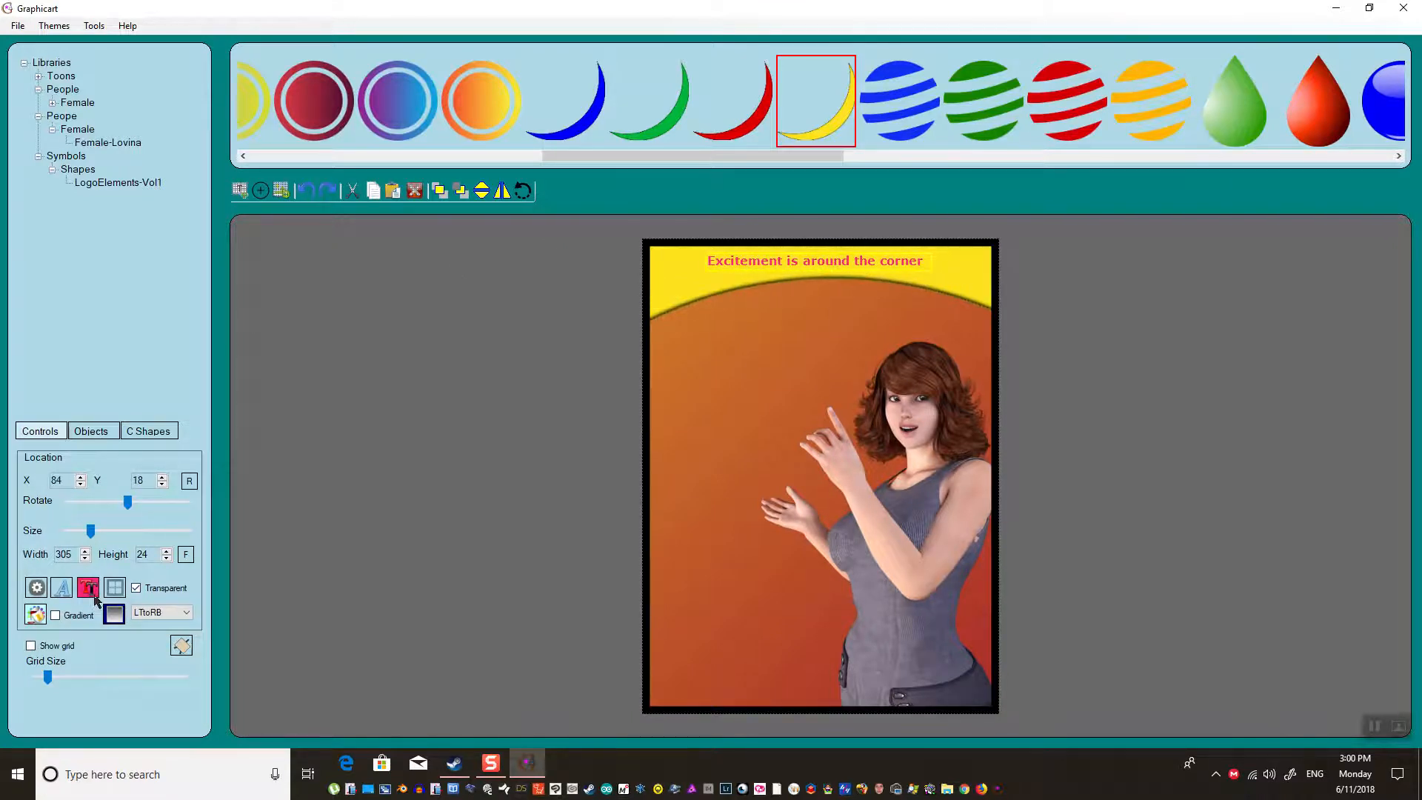
- Set the headline's font to Vivian Medium at size 20 and move it to about X -11, Y 12
{"action": "left_click", "coordinate": [63, 588]}
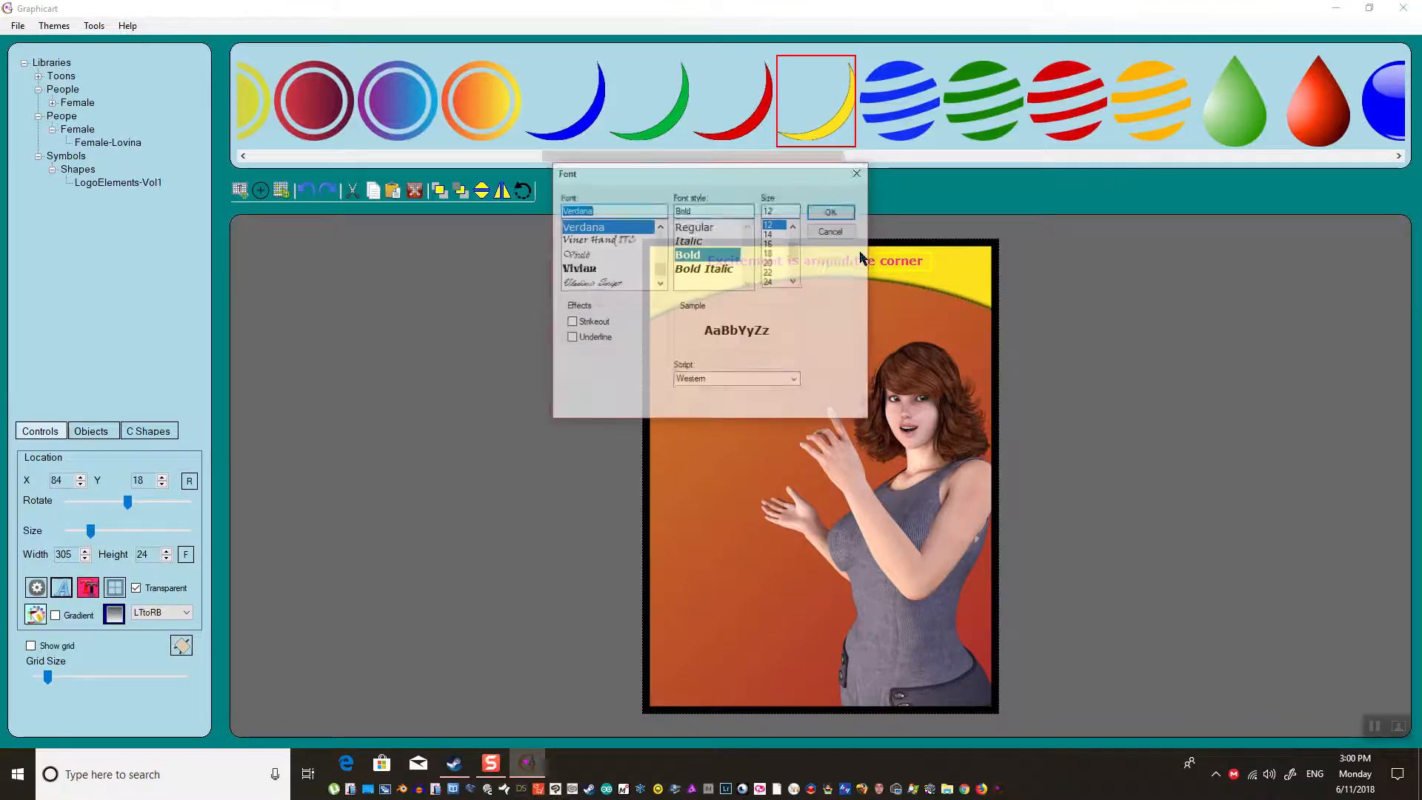
{"action": "left_click", "coordinate": [776, 263]}
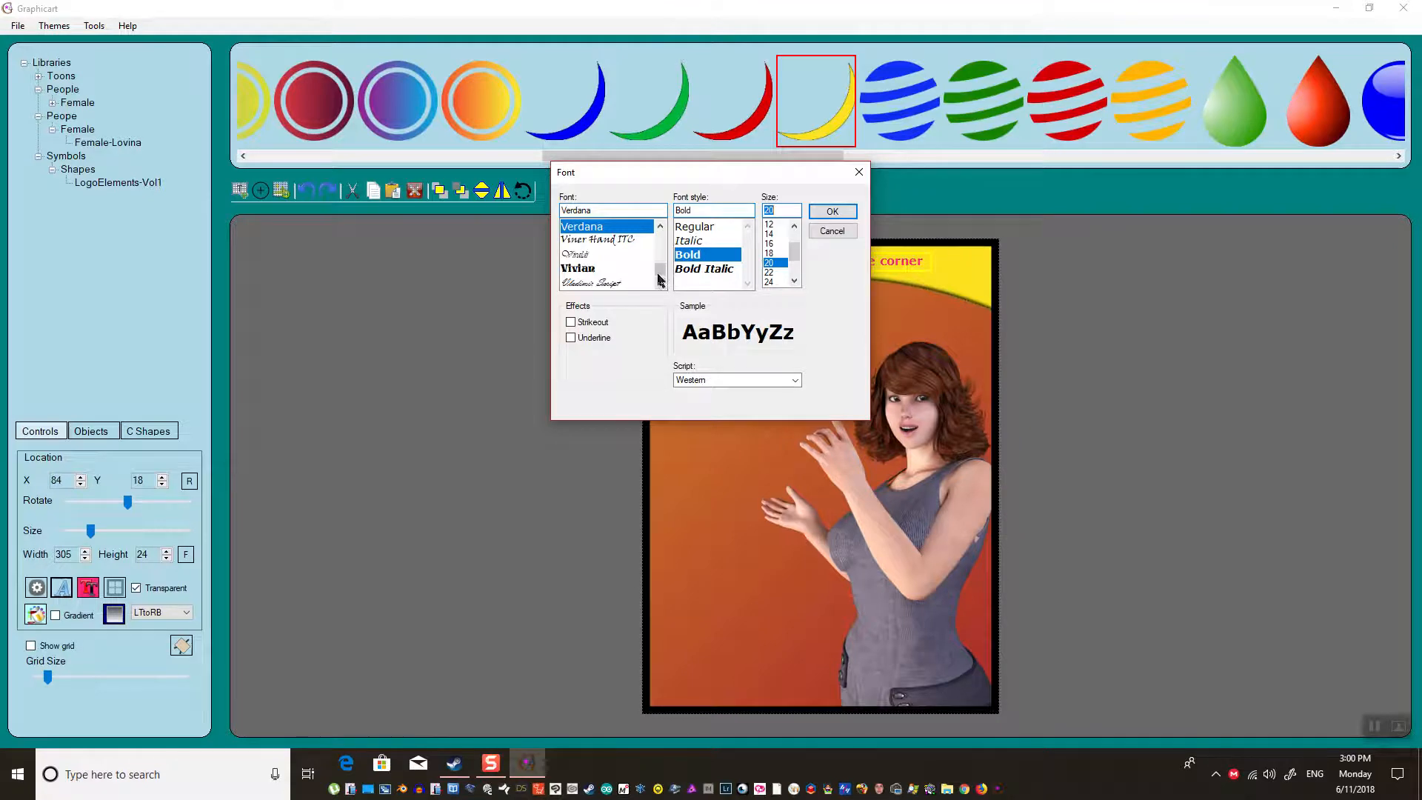
{"action": "left_click", "coordinate": [610, 271]}
{"action": "left_click", "coordinate": [733, 227]}
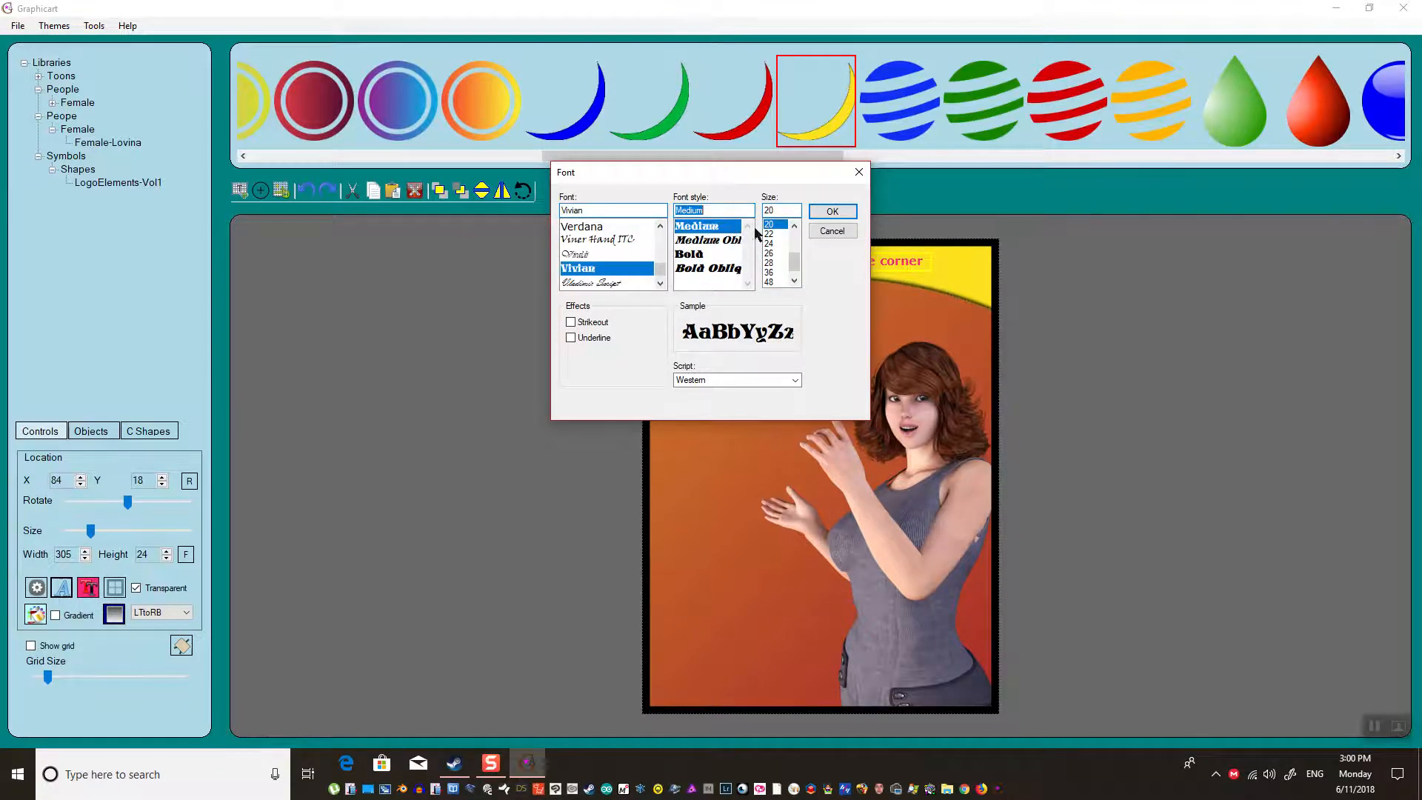
{"action": "left_click", "coordinate": [824, 212]}
{"action": "left_click_drag", "start_coordinate": [836, 261], "coordinate": [836, 263]}
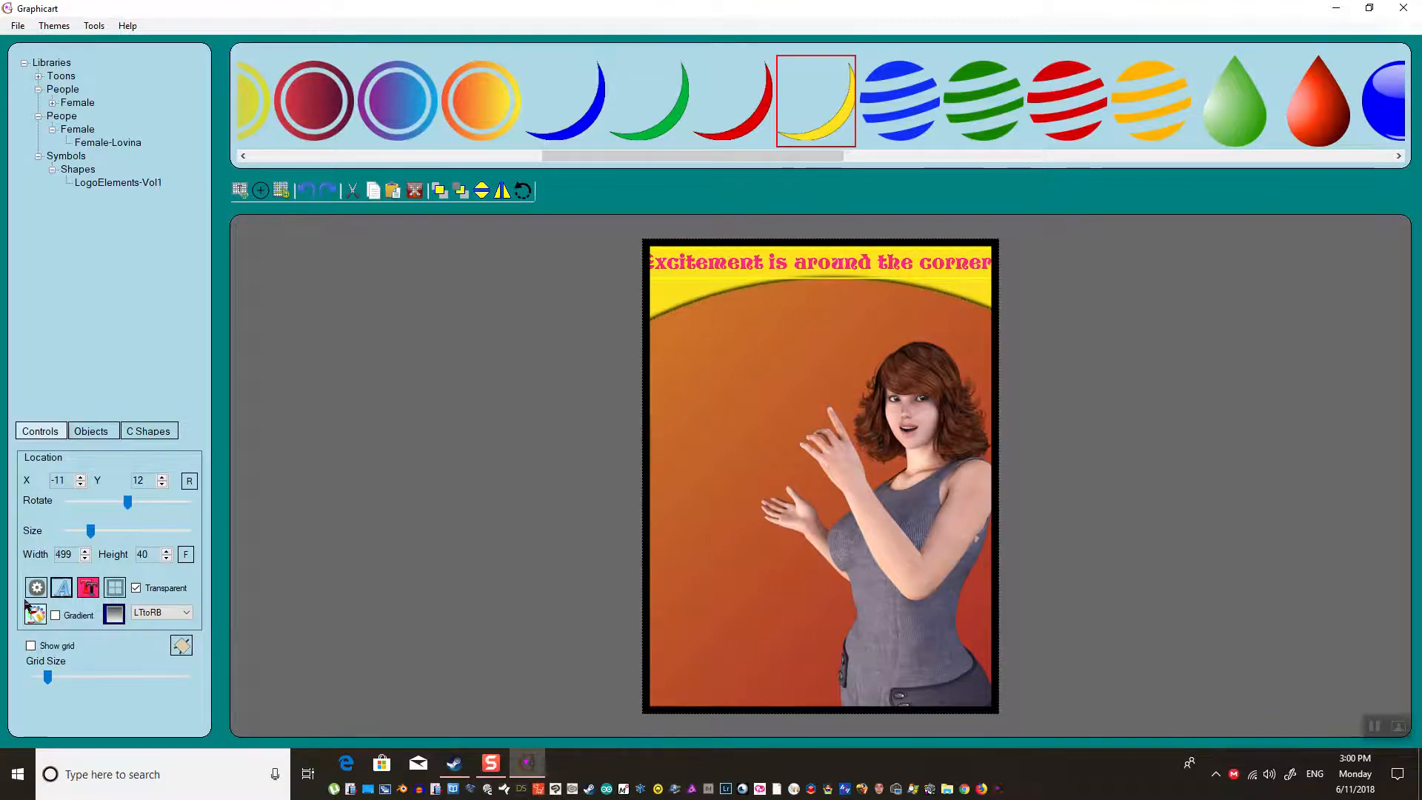
- Reduce the headline's font size to 18 and center it on the yellow arch at about X 27, Y 13
{"action": "left_click", "coordinate": [61, 588]}
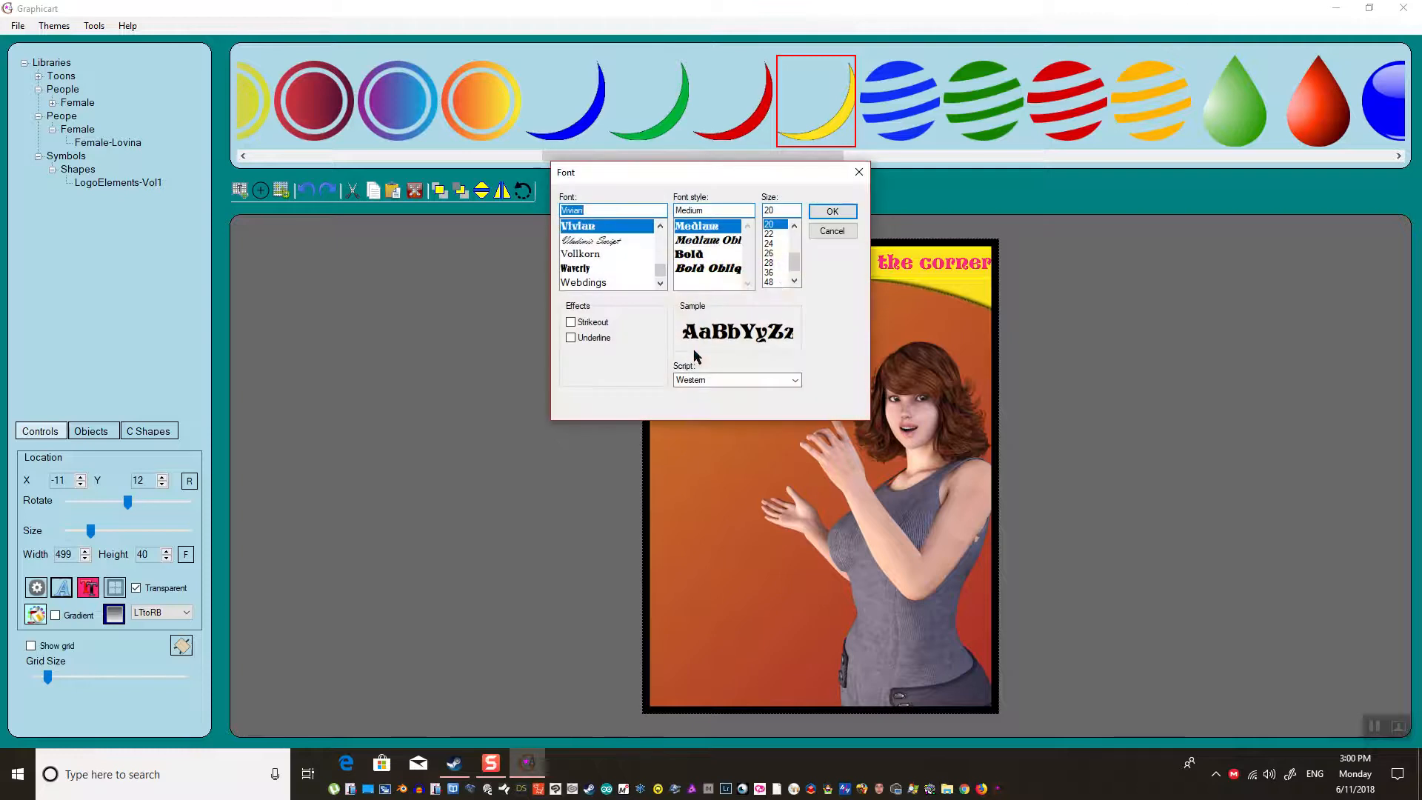
{"action": "left_click", "coordinate": [794, 225]}
{"action": "left_click", "coordinate": [782, 226]}
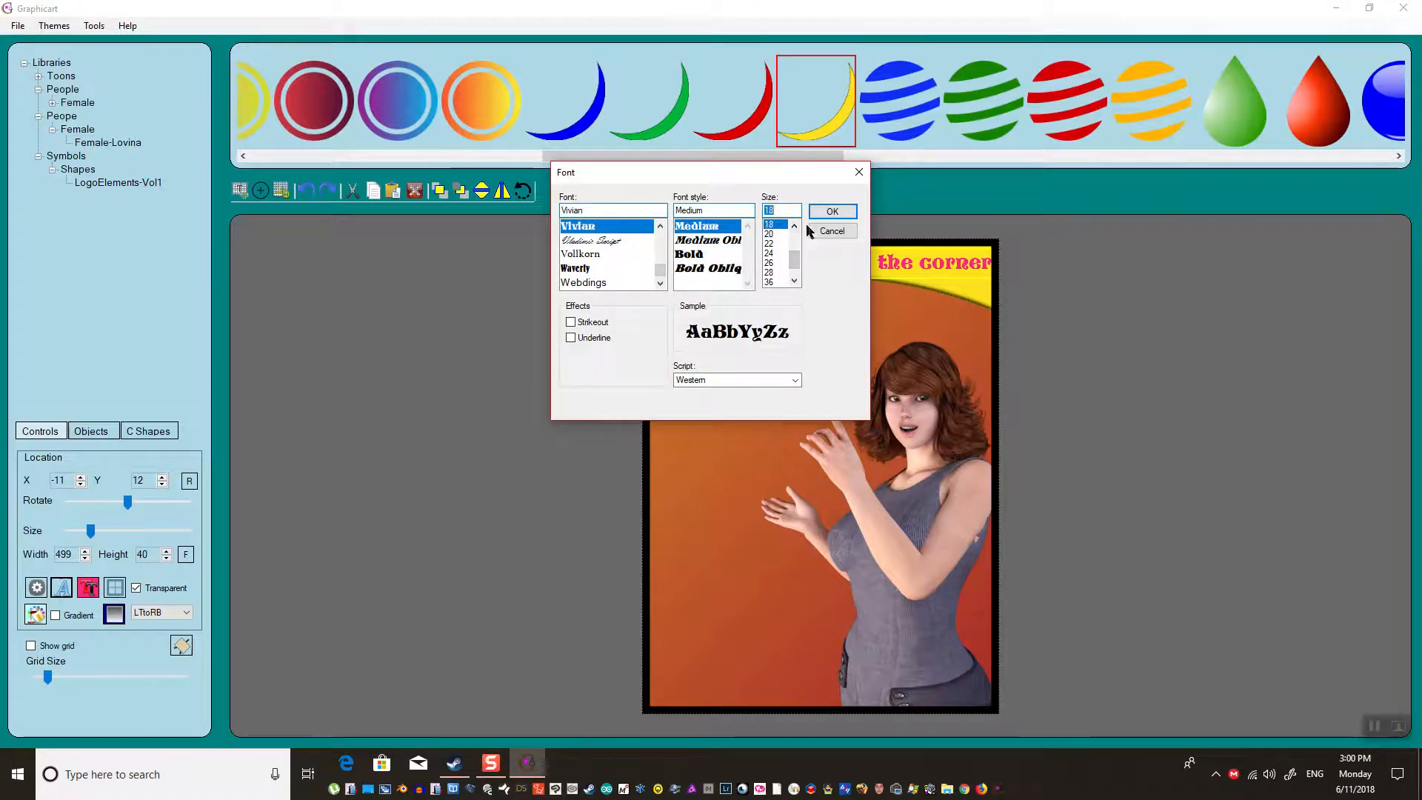
{"action": "left_click", "coordinate": [845, 214]}
{"action": "left_click_drag", "start_coordinate": [791, 262], "coordinate": [799, 261]}
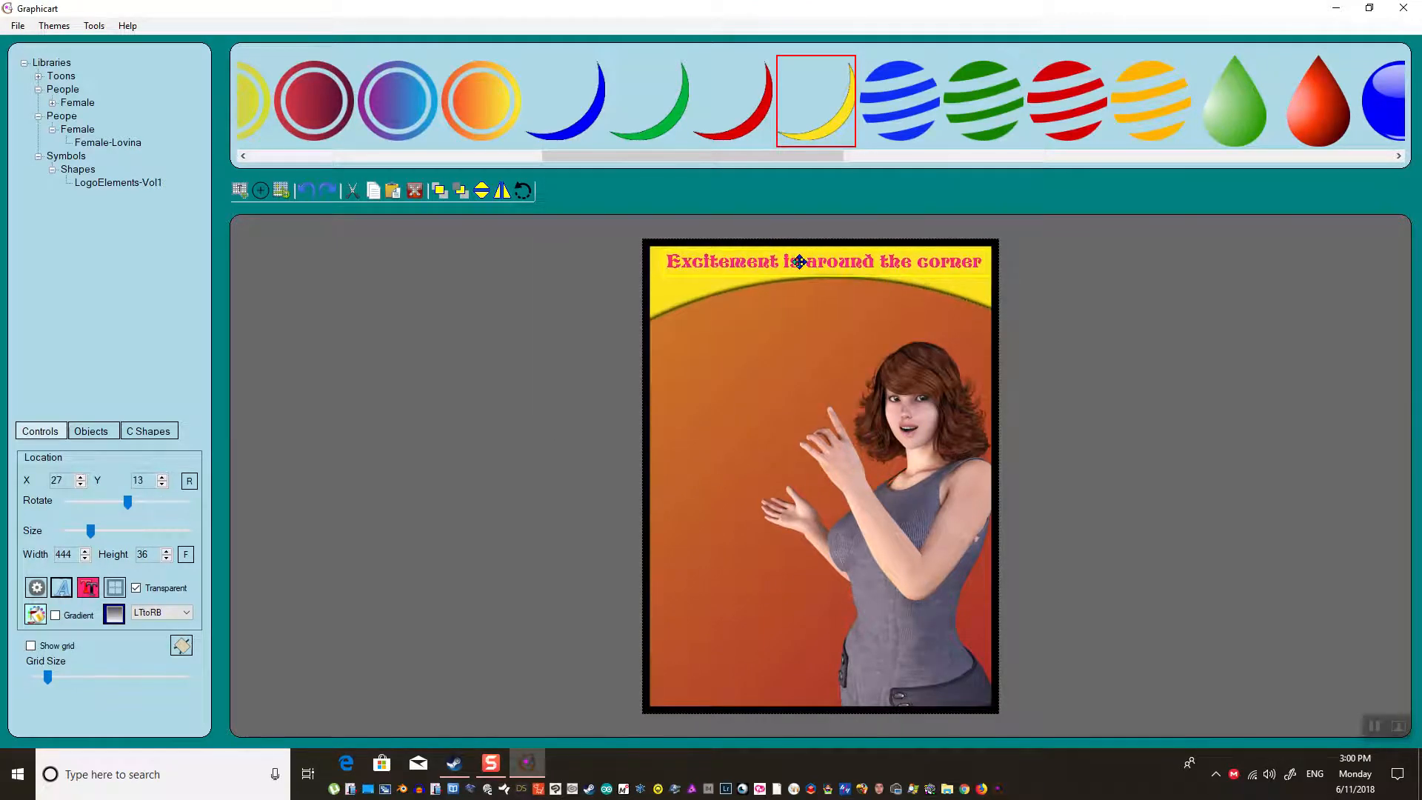
- Add the green star scatter from the LogoElements-Vol1 shapes and place it below the headline at about X -1, Y 58
{"action": "left_click", "coordinate": [738, 399]}
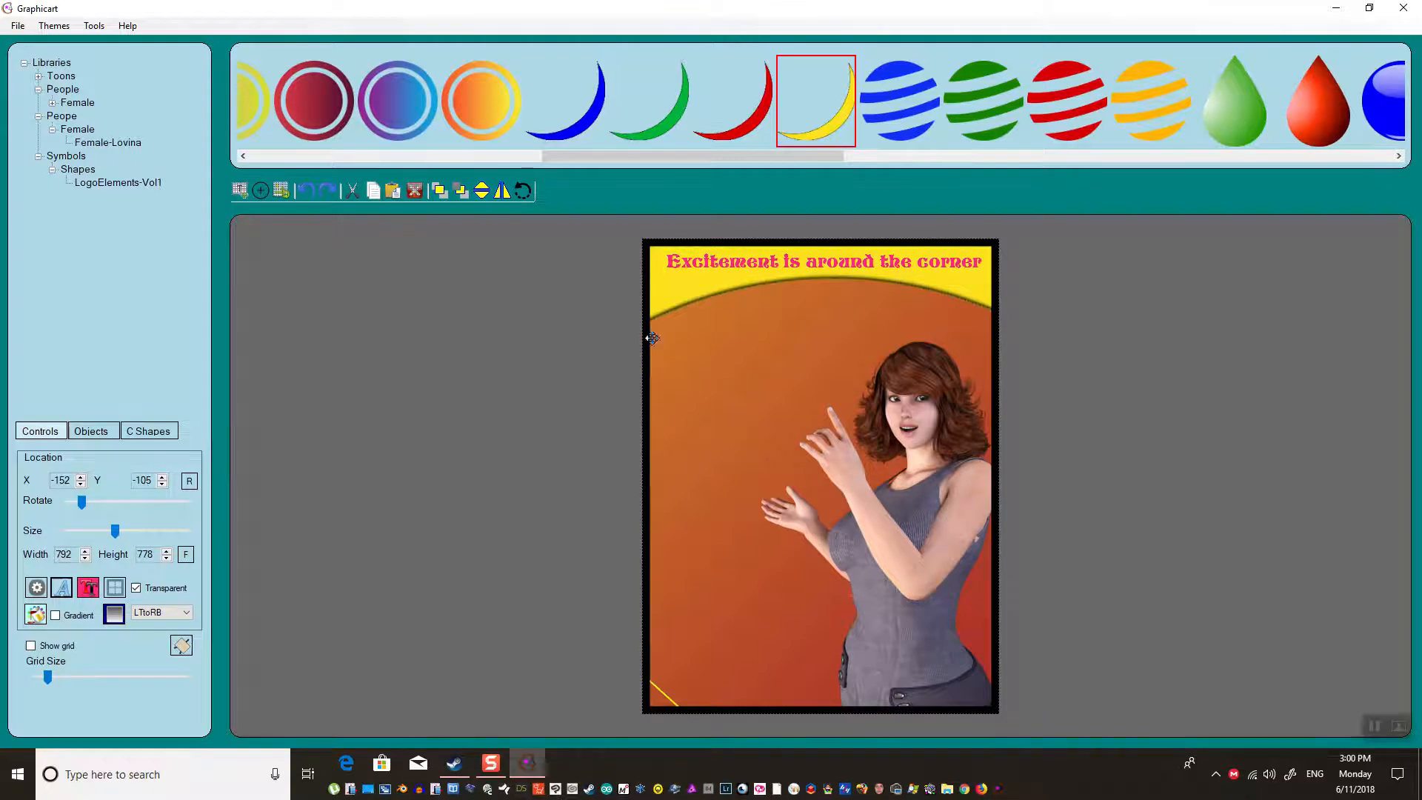
{"action": "left_click_drag", "start_coordinate": [771, 156], "coordinate": [1268, 148]}
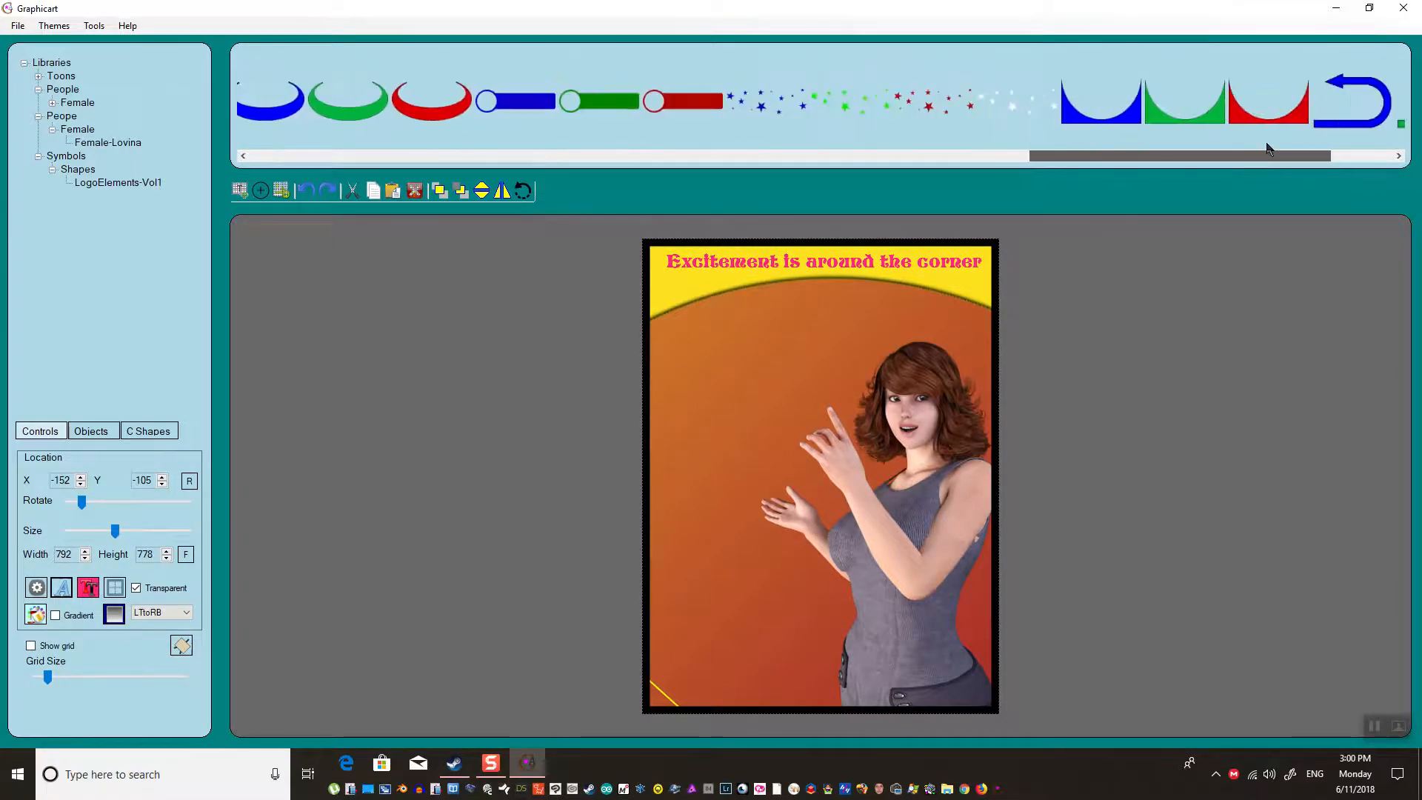
{"action": "left_click", "coordinate": [850, 109]}
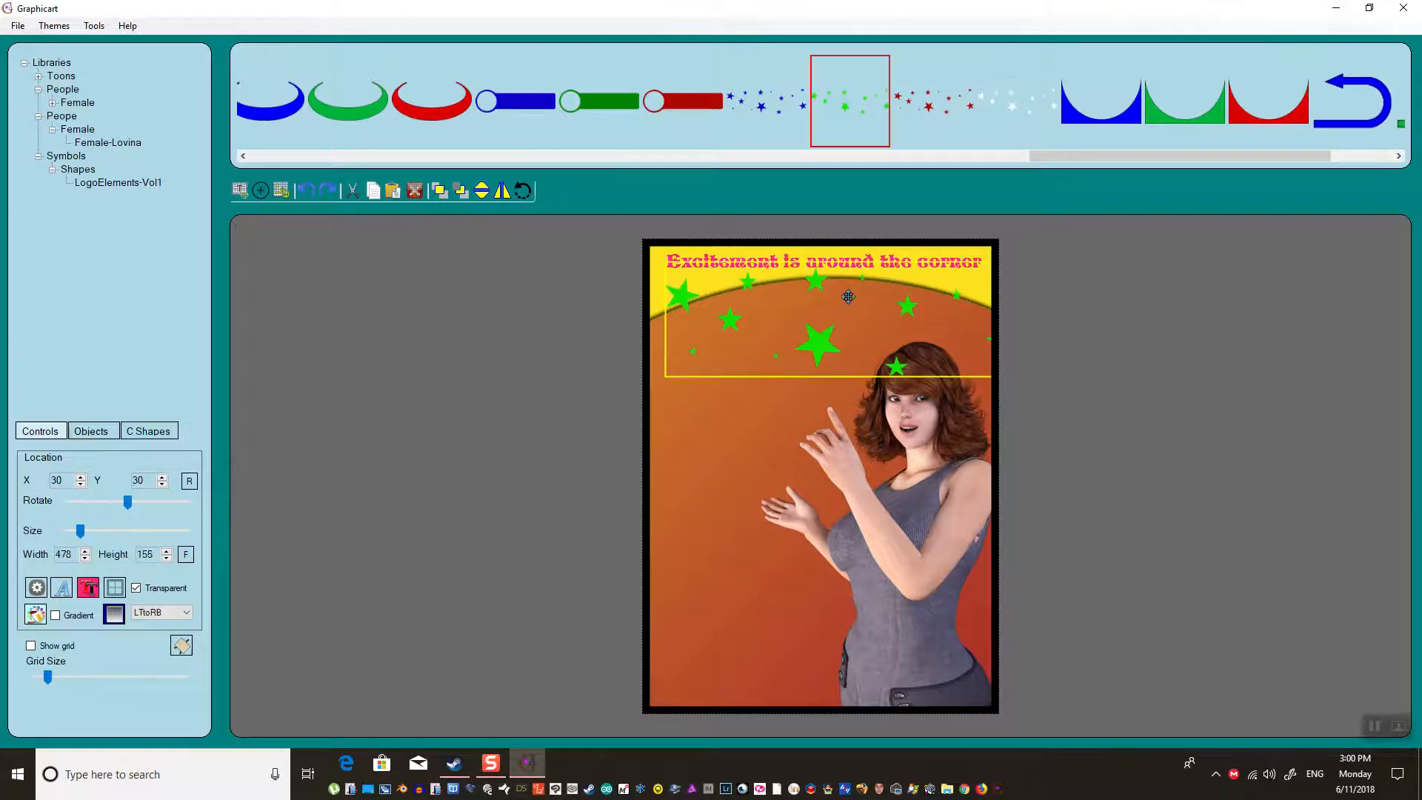
{"action": "left_click_drag", "start_coordinate": [812, 355], "coordinate": [817, 355]}
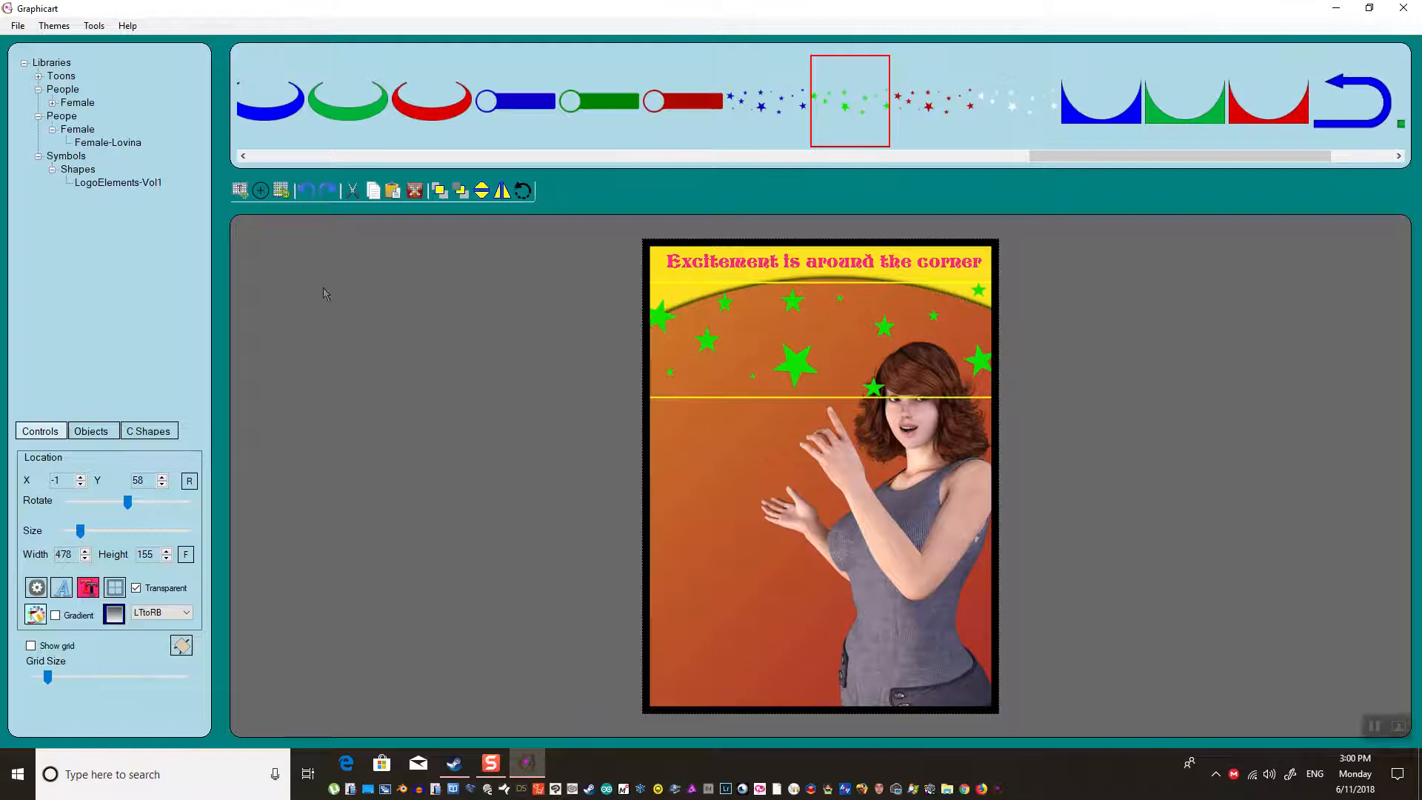
- Send the green stars back in the stacking order until they lie behind the woman and the yellow arch
{"action": "left_click", "coordinate": [461, 193]}
{"action": "left_click", "coordinate": [464, 199]}
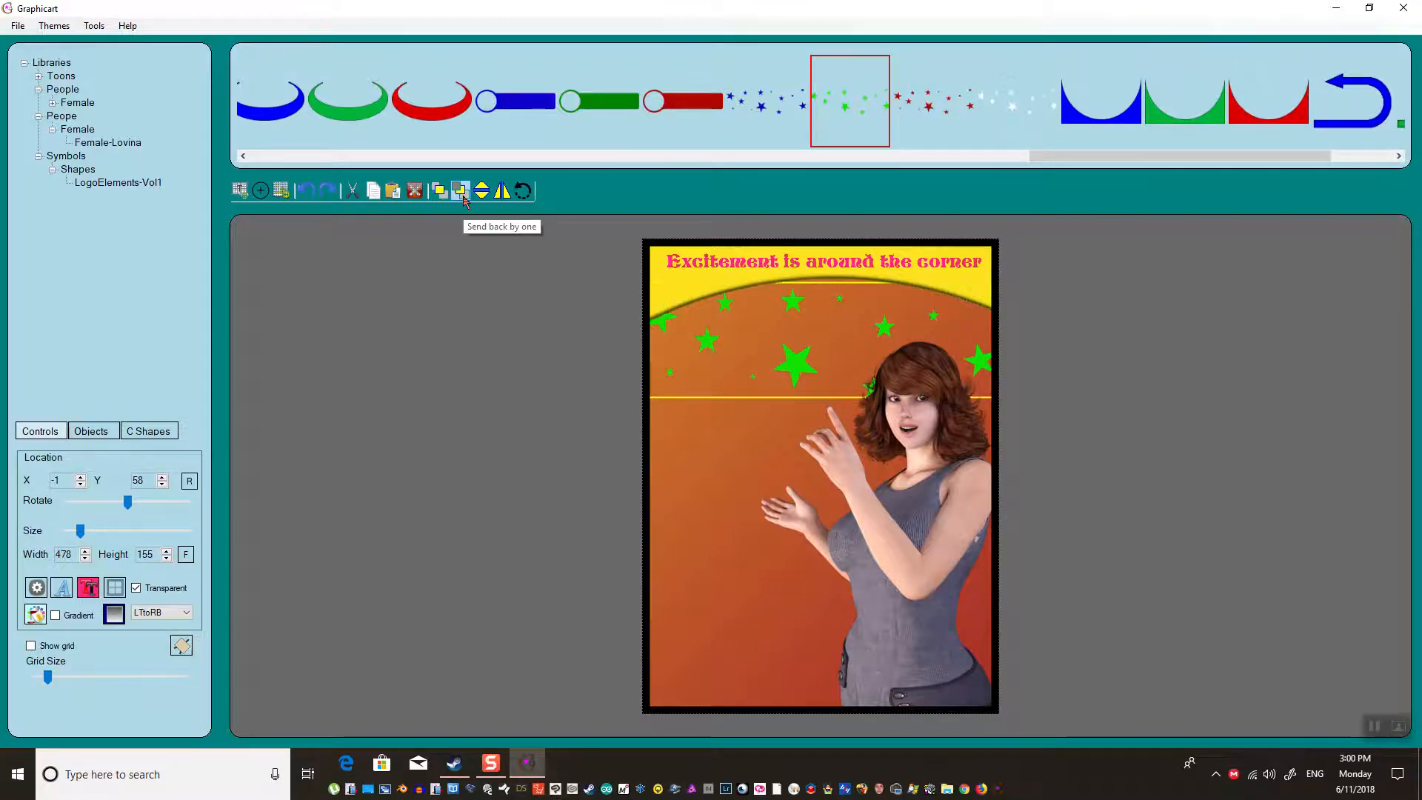
{"action": "left_click", "coordinate": [726, 465]}
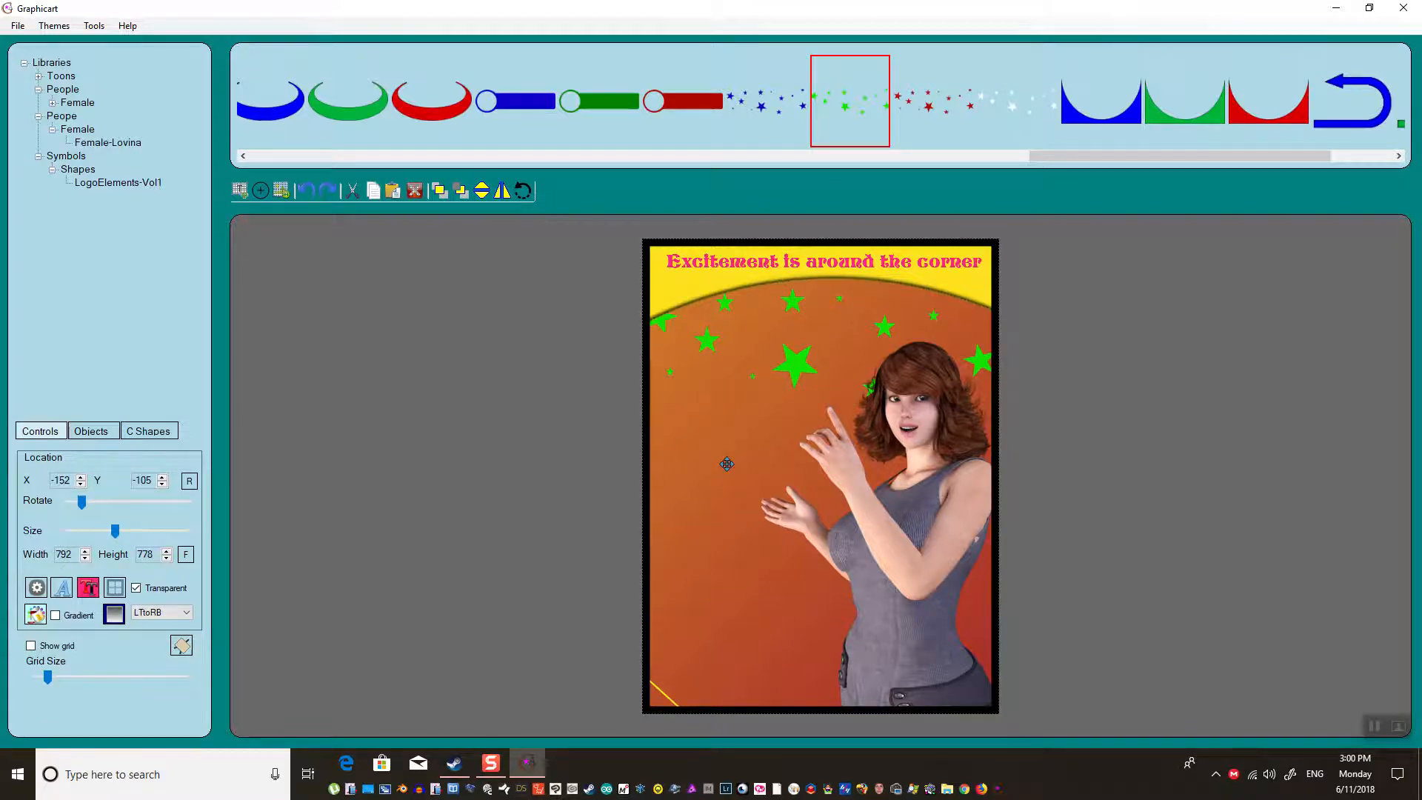
- Nudge the woman figure slightly upward on the banner and deselect it
{"action": "left_click", "coordinate": [786, 367]}
{"action": "mouse_move", "coordinate": [884, 538]}
{"action": "left_mouse_down"}
{"action": "mouse_move", "coordinate": [878, 508]}
{"action": "mouse_move", "coordinate": [886, 529]}
{"action": "left_mouse_up"}
{"action": "left_click", "coordinate": [723, 492]}
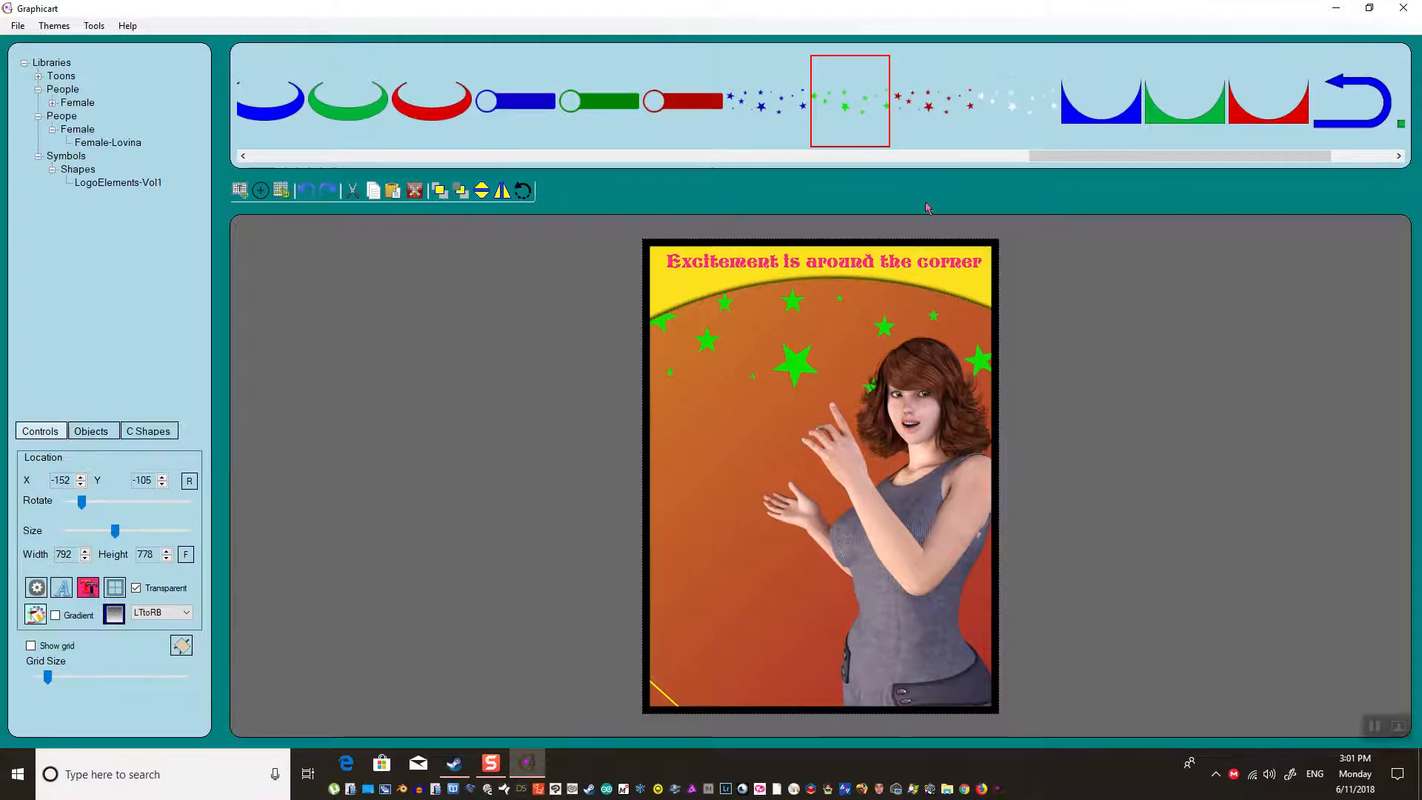
{"action": "left_click_drag", "start_coordinate": [1042, 155], "coordinate": [241, 156]}
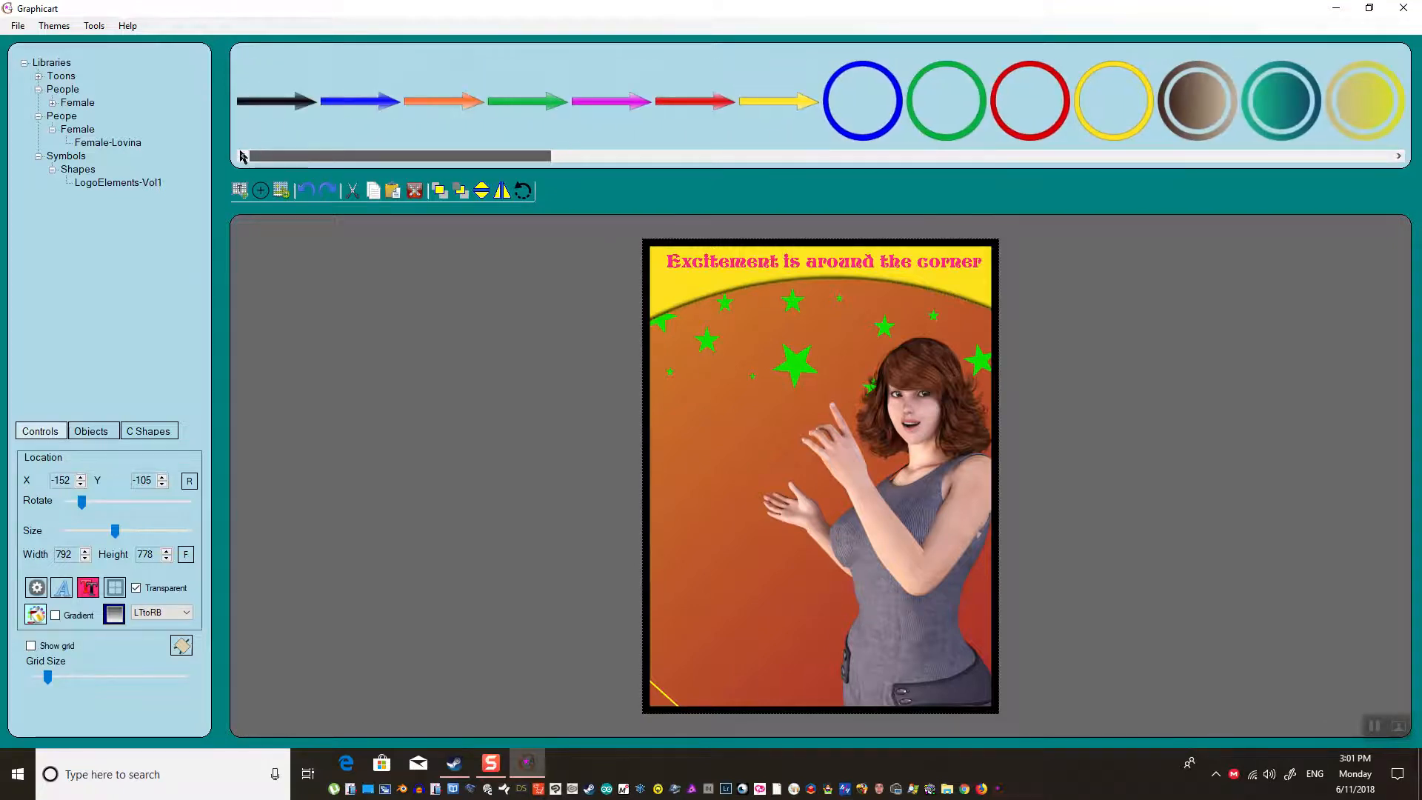
{"action": "left_click", "coordinate": [52, 103]}
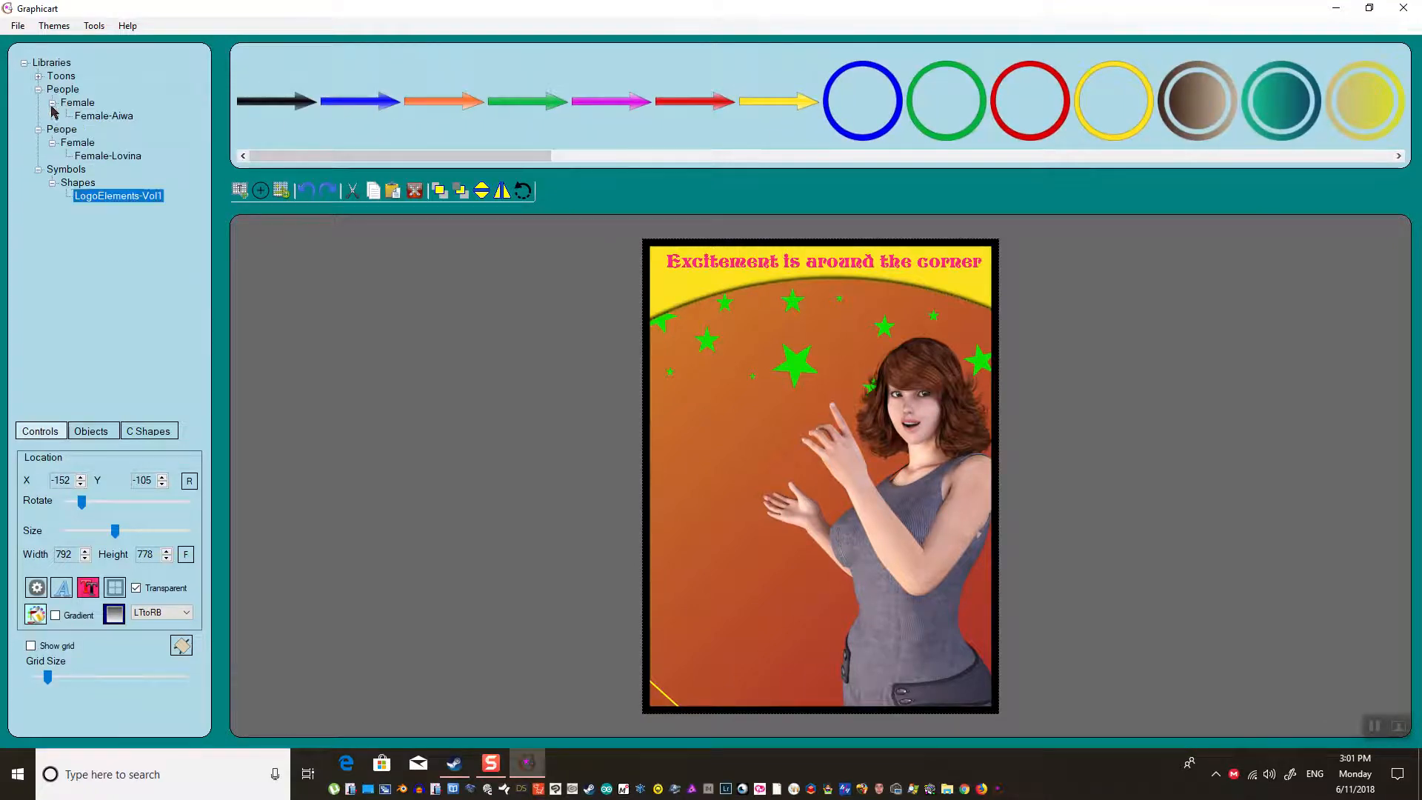
- In the Shape maker, draw a roof triangle through (300, 0), (0, 200) and (600, 200) and save it as a gradient-filled element
{"action": "left_click", "coordinate": [95, 26]}
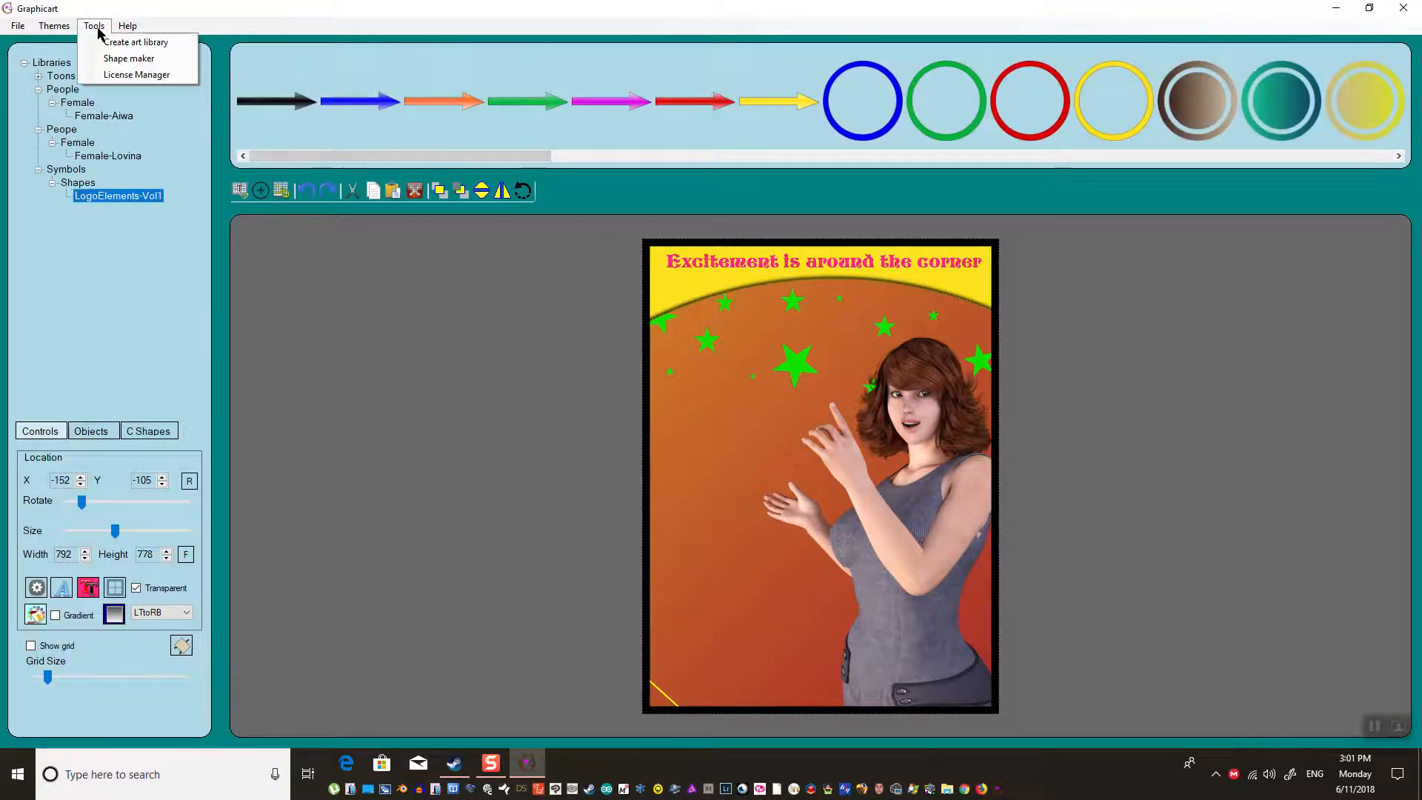
{"action": "left_click", "coordinate": [132, 59]}
{"action": "left_click_drag", "start_coordinate": [493, 154], "coordinate": [248, 142]}
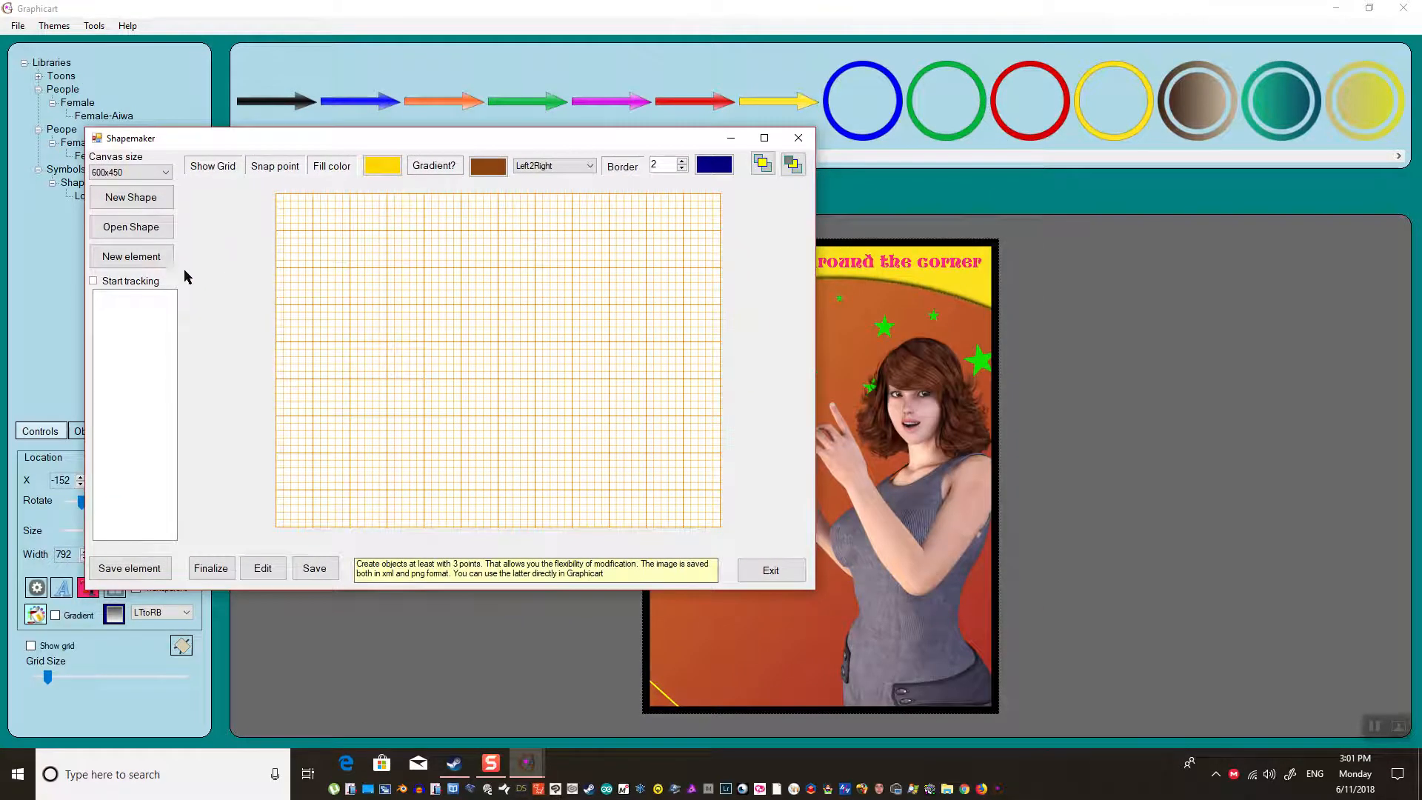
{"action": "left_click", "coordinate": [498, 195]}
{"action": "left_click", "coordinate": [277, 340]}
{"action": "left_click_drag", "start_coordinate": [418, 350], "coordinate": [722, 345]}
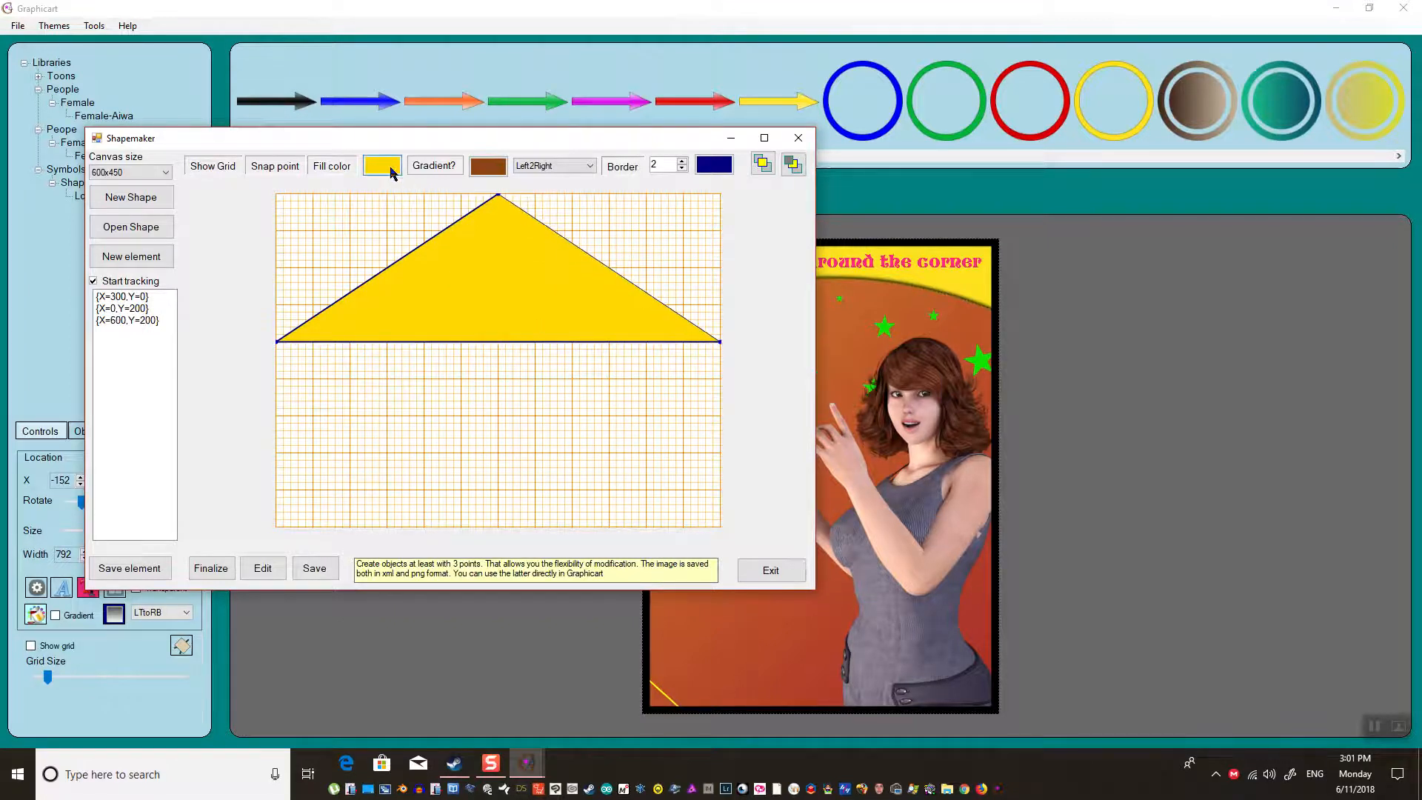
{"action": "left_click", "coordinate": [441, 169]}
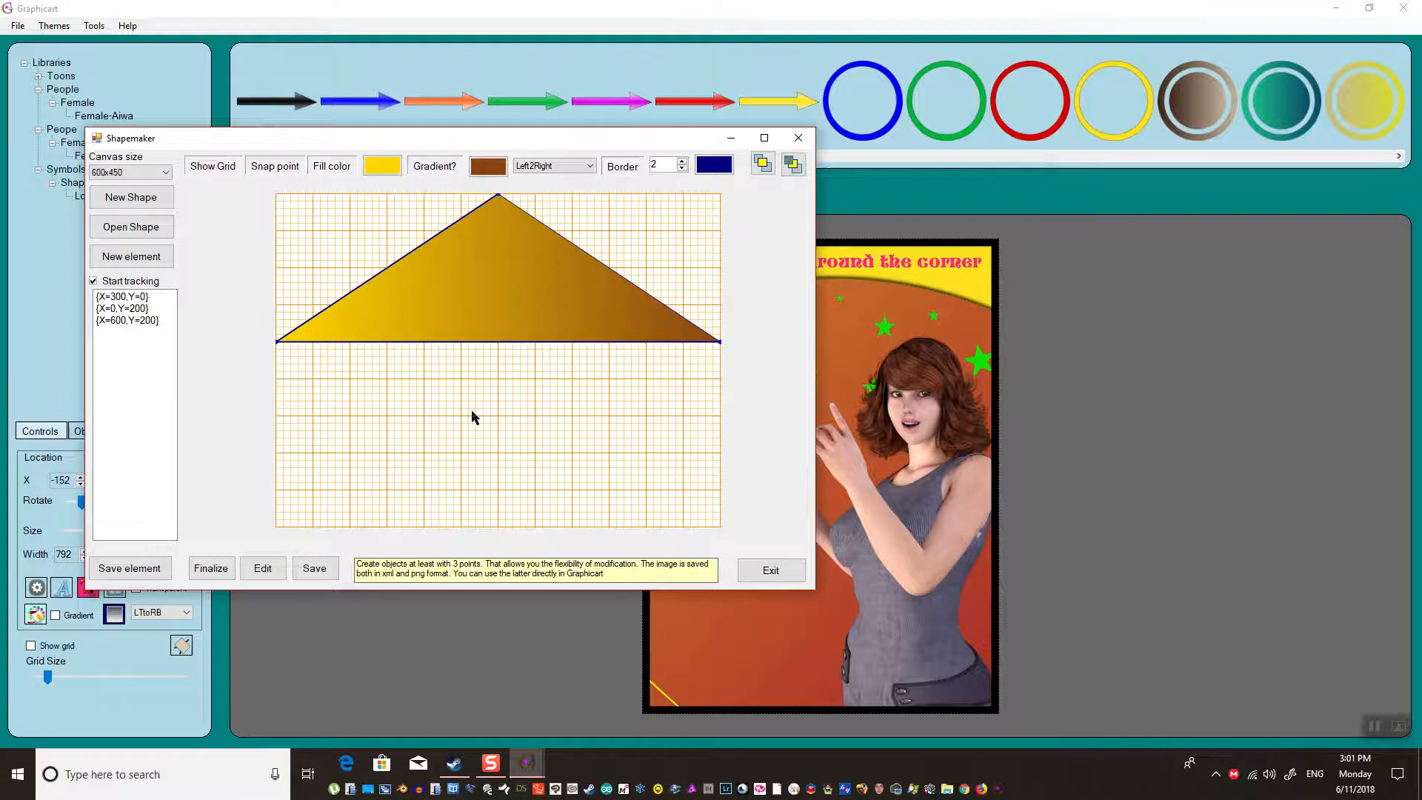
{"action": "left_click", "coordinate": [132, 569]}
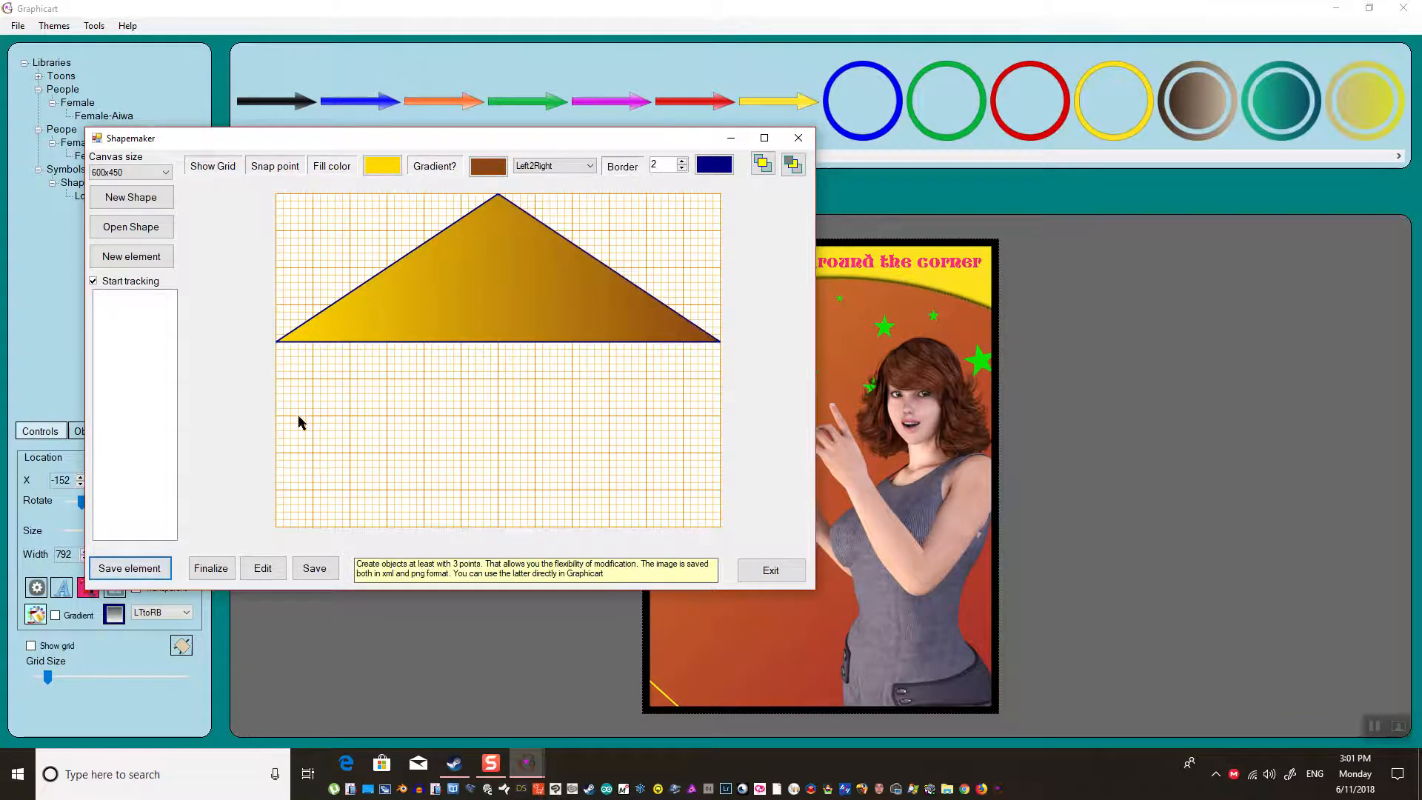
- Draw the house's wall rectangle under the roof from (100, 200) to (500, 450) and save it as an element
{"action": "left_click", "coordinate": [361, 355]}
{"action": "left_click", "coordinate": [350, 528]}
{"action": "left_click", "coordinate": [651, 530]}
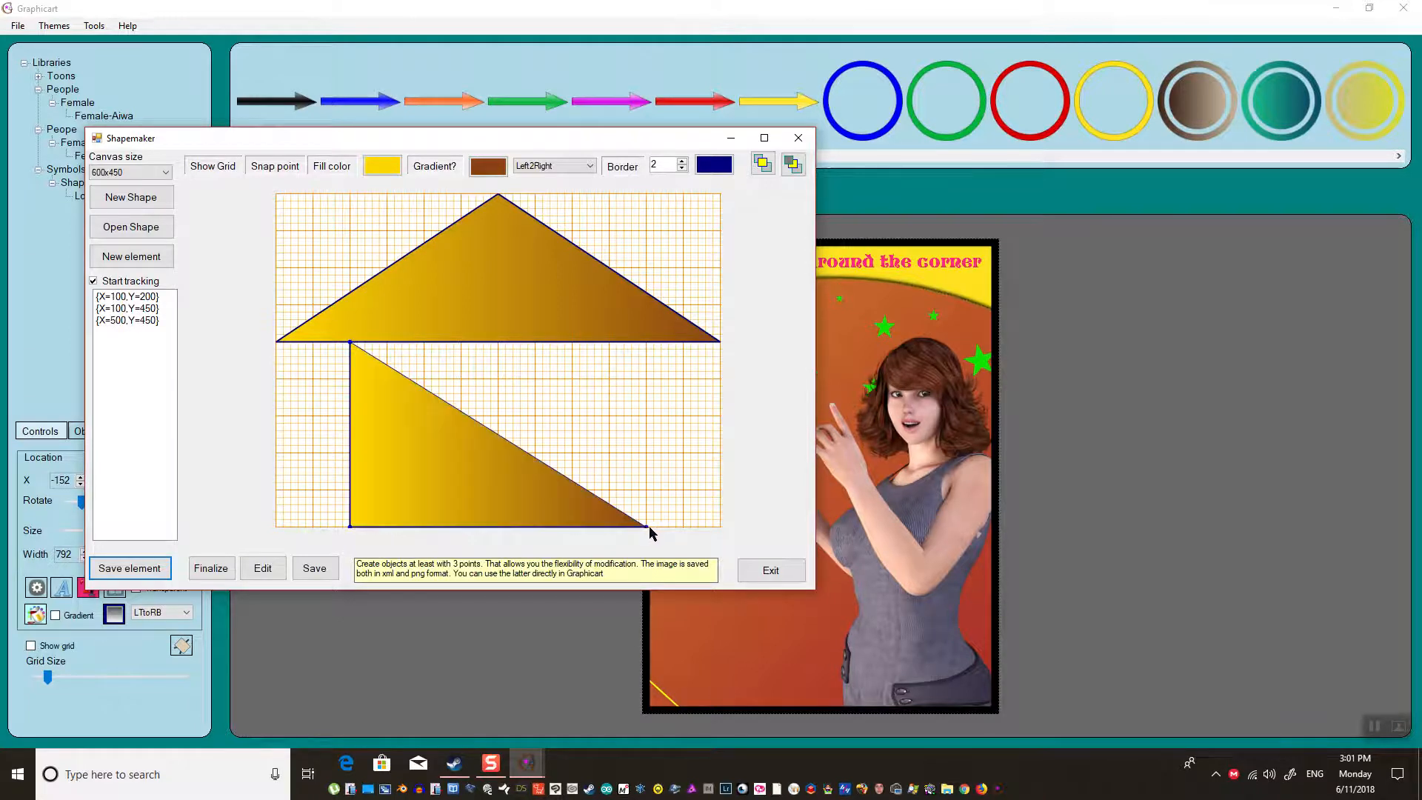
{"action": "left_click", "coordinate": [653, 345]}
{"action": "left_click_drag", "start_coordinate": [653, 346], "coordinate": [645, 345]}
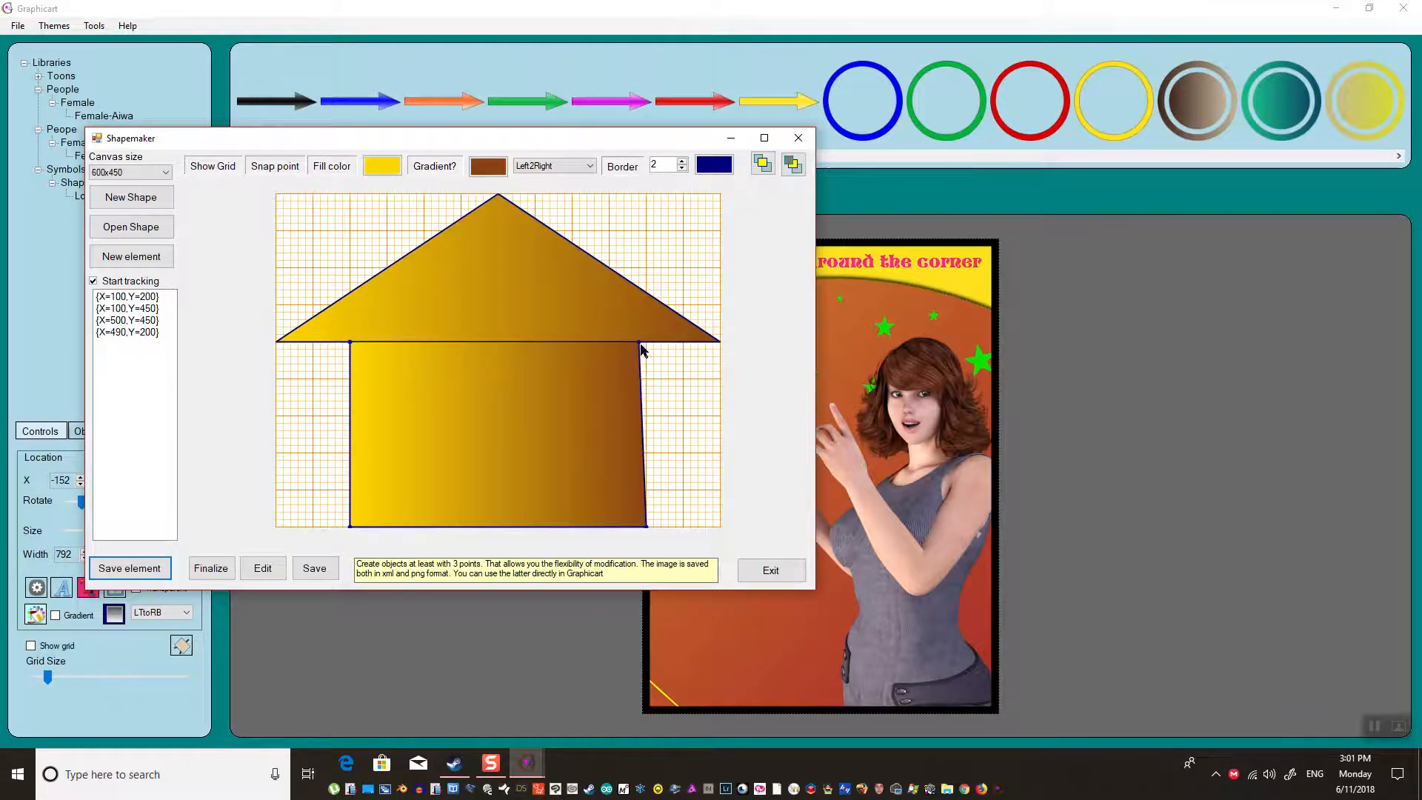
{"action": "left_click", "coordinate": [137, 572]}
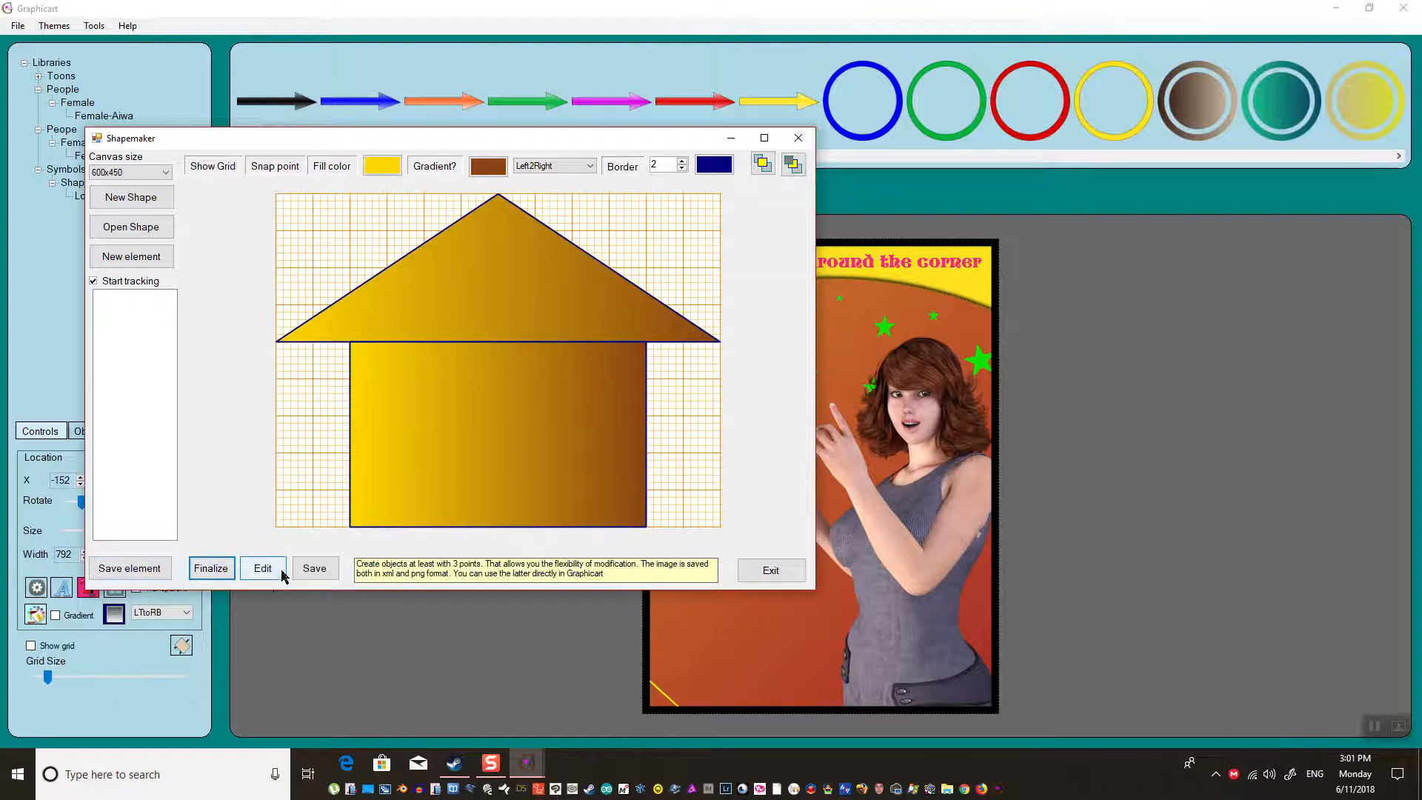
- Open the shape's save dialog, cancel it and close the Shape maker without saving the house drawing
{"action": "left_click", "coordinate": [317, 571]}
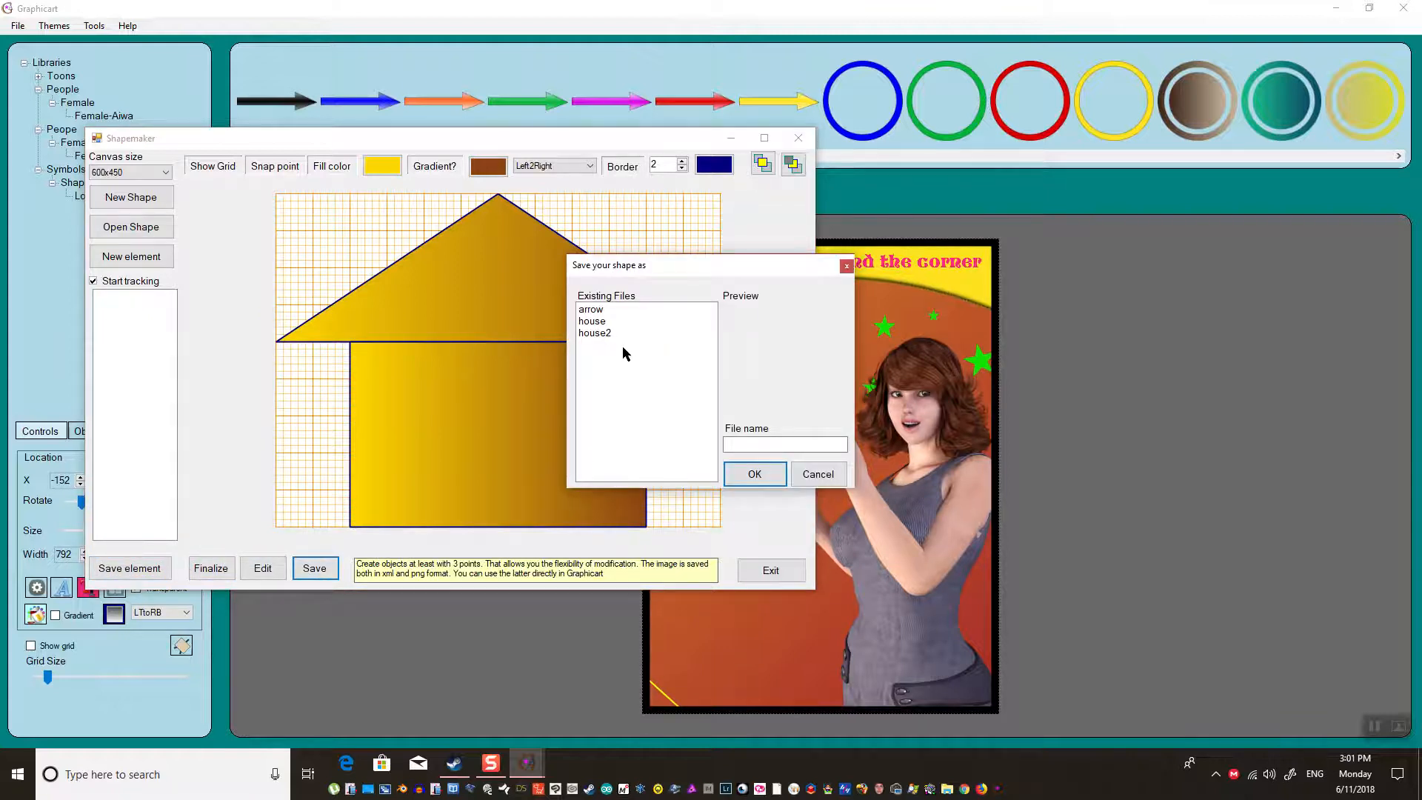
{"action": "left_click", "coordinate": [823, 478]}
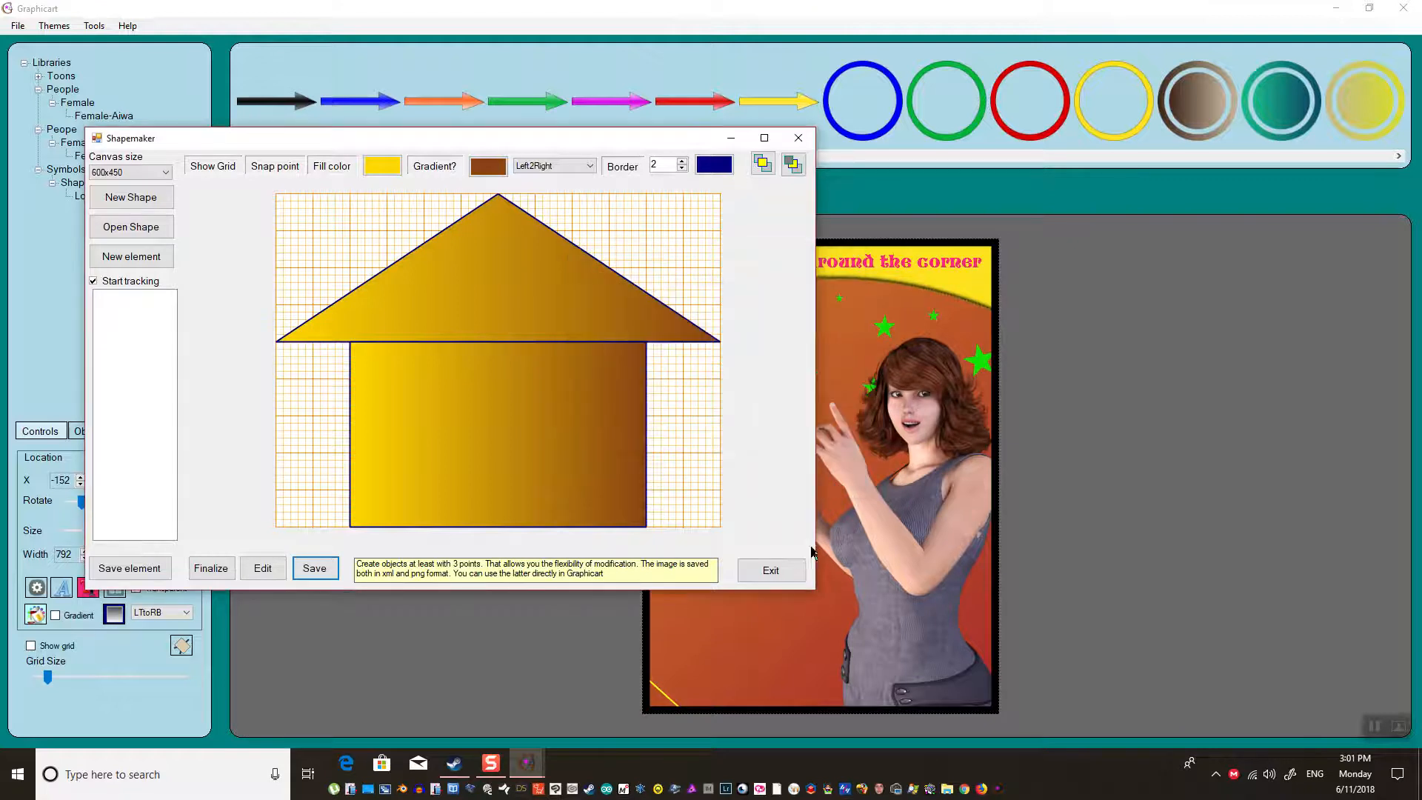
{"action": "left_click", "coordinate": [798, 138]}
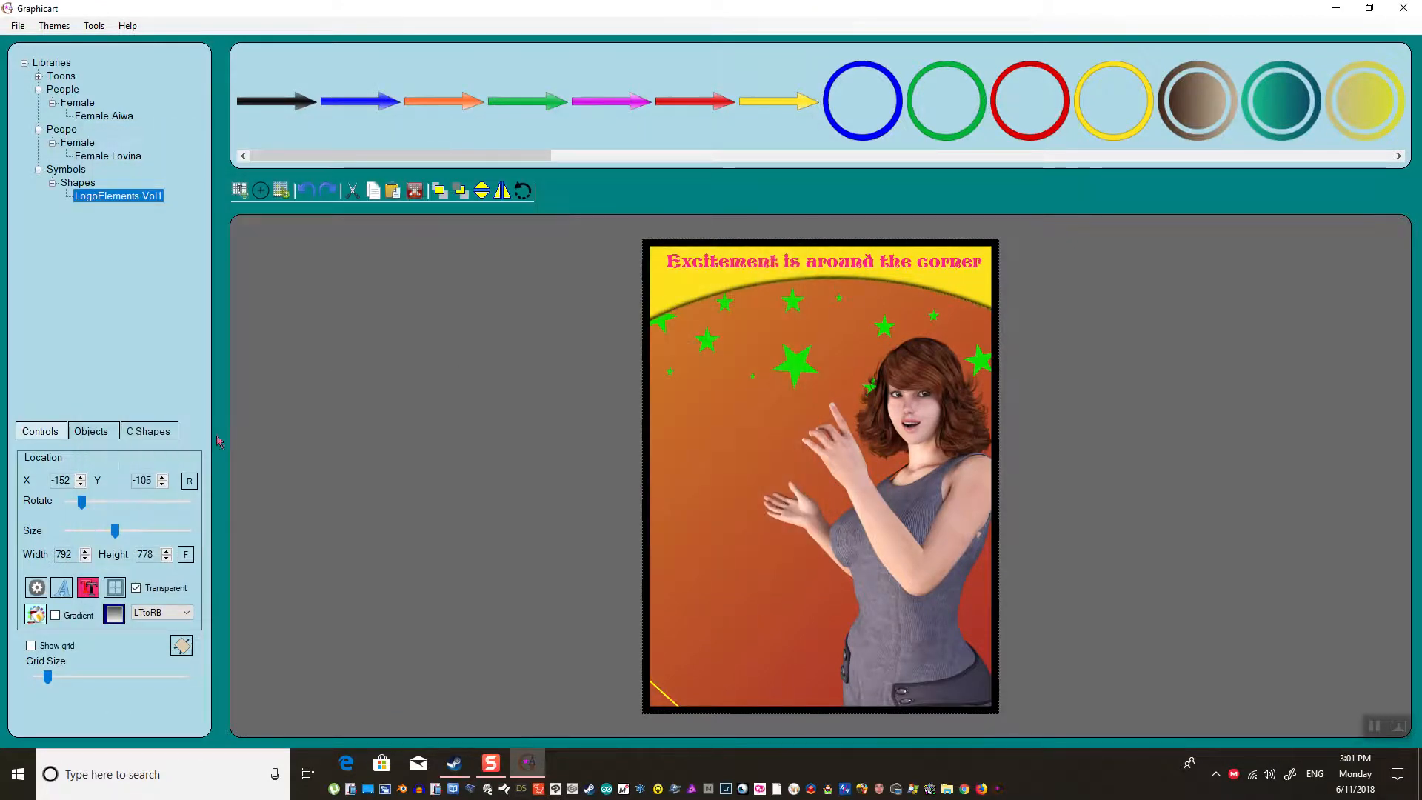
- Add the custom shape house2 to the banner and move it to about X -36, Y 277
{"action": "left_click", "coordinate": [152, 433]}
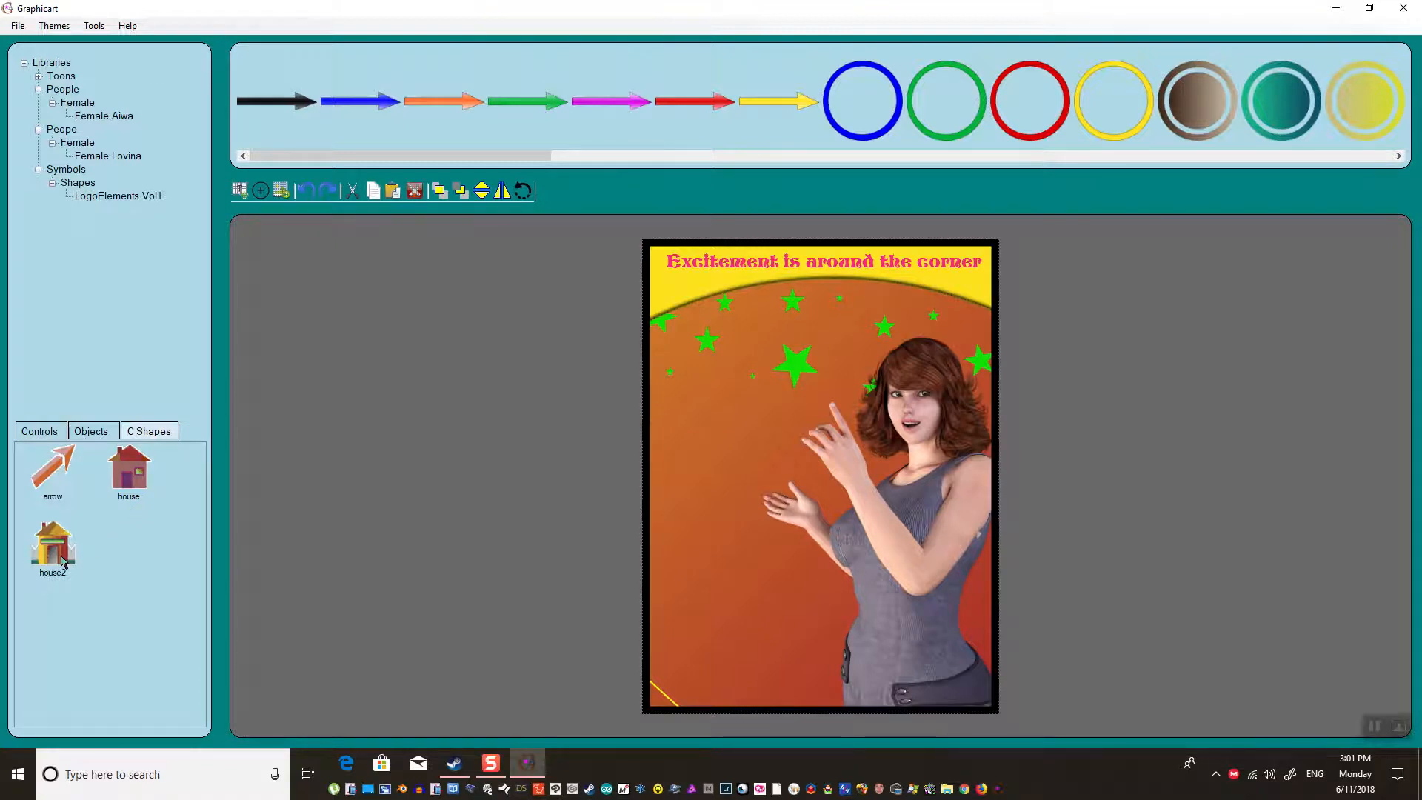
{"action": "left_click", "coordinate": [62, 561]}
{"action": "double_click", "coordinate": [55, 568]}
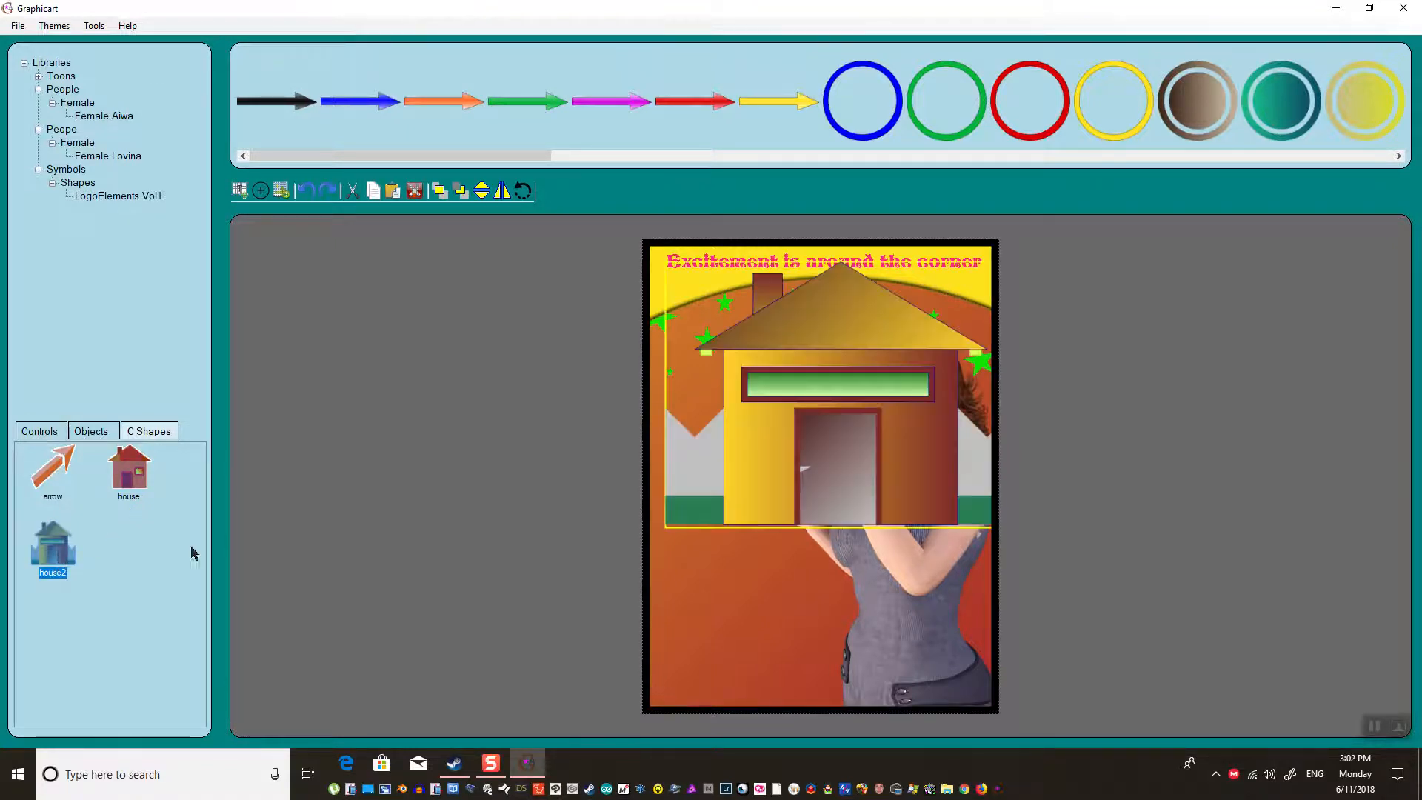
{"action": "left_click_drag", "start_coordinate": [852, 444], "coordinate": [815, 618]}
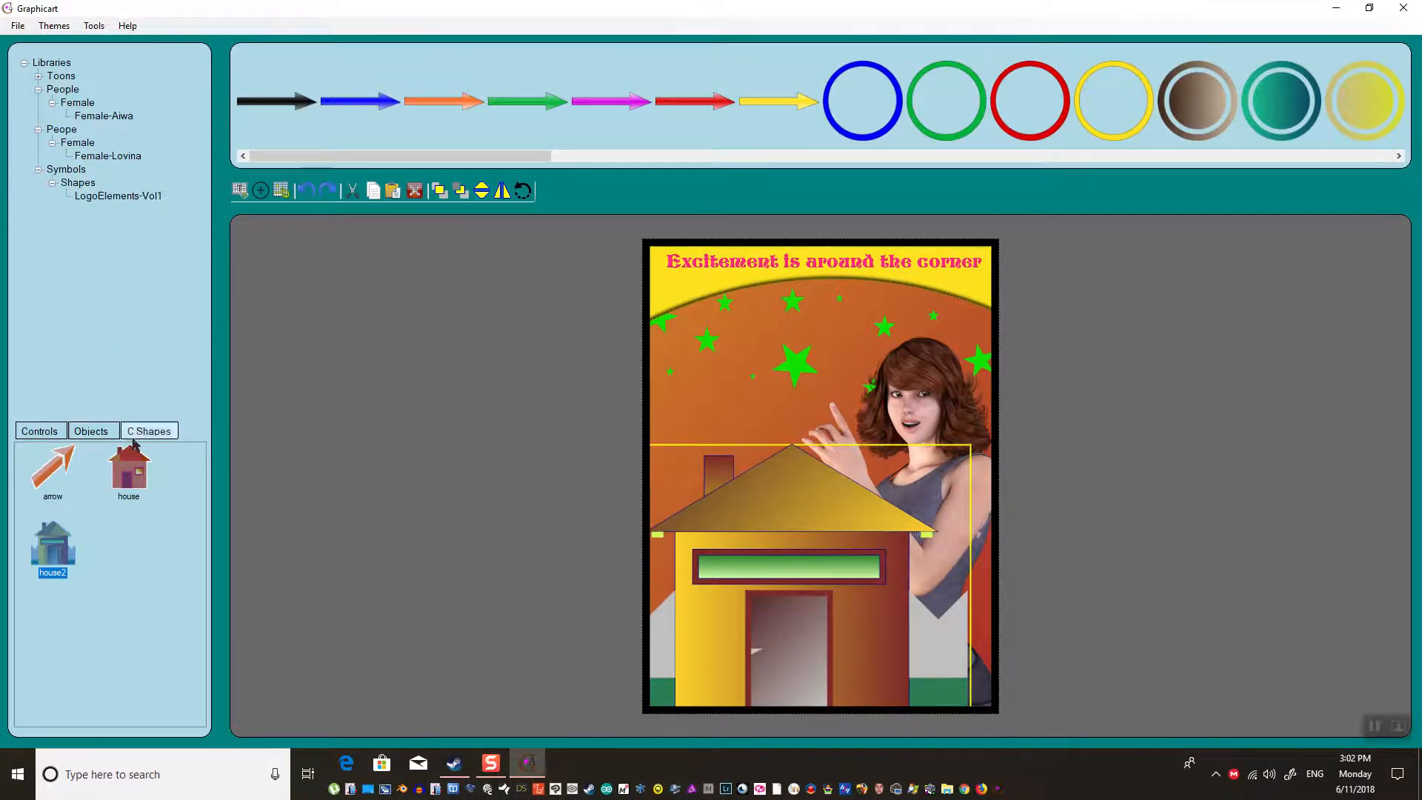
- Shrink the house to about 290 wide by 218 high
{"action": "left_click", "coordinate": [54, 436]}
{"action": "left_click", "coordinate": [54, 435]}
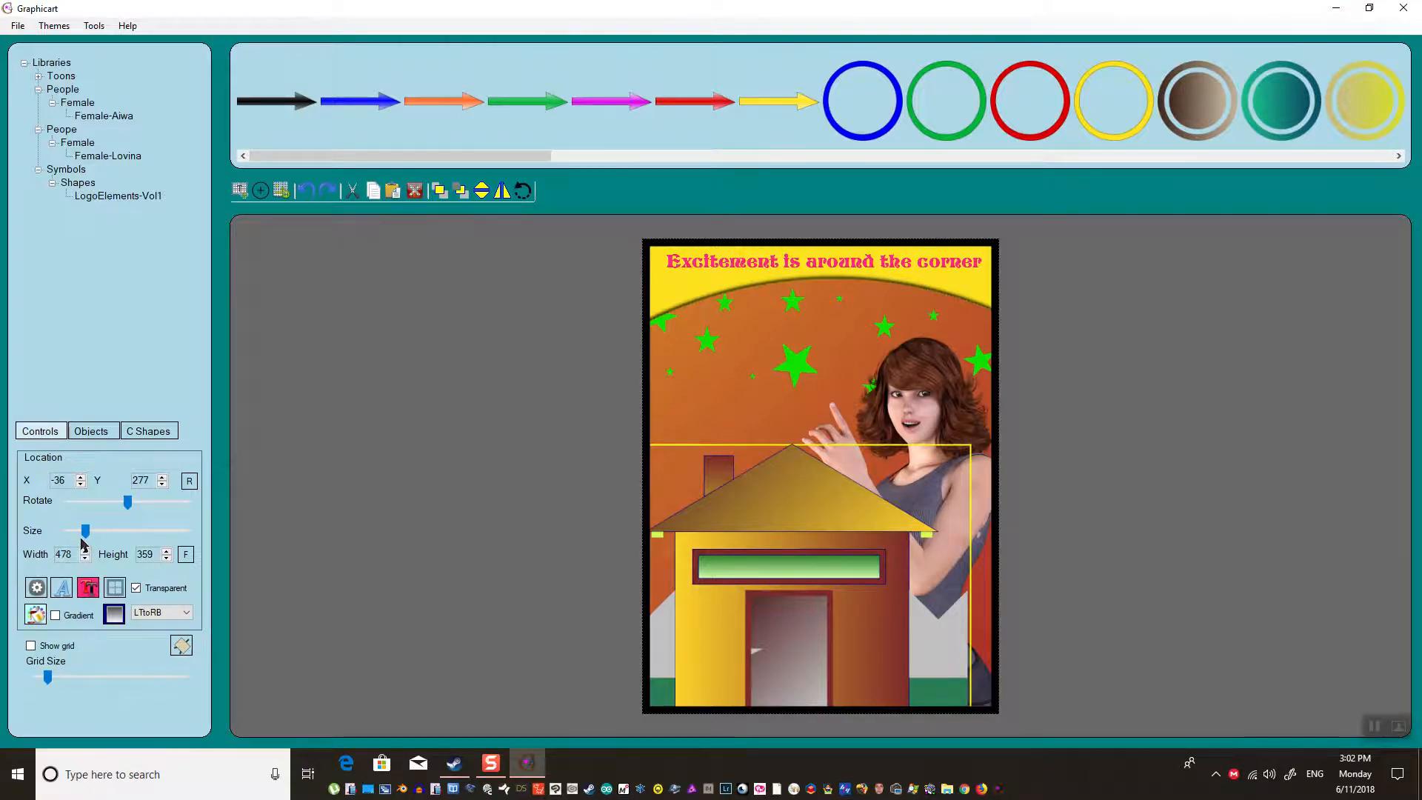
{"action": "left_click_drag", "start_coordinate": [86, 533], "coordinate": [78, 533]}
- Move the house to the banner's lower-left corner at about X -1, Y 416 and send it behind the woman
{"action": "left_click_drag", "start_coordinate": [777, 562], "coordinate": [728, 610]}
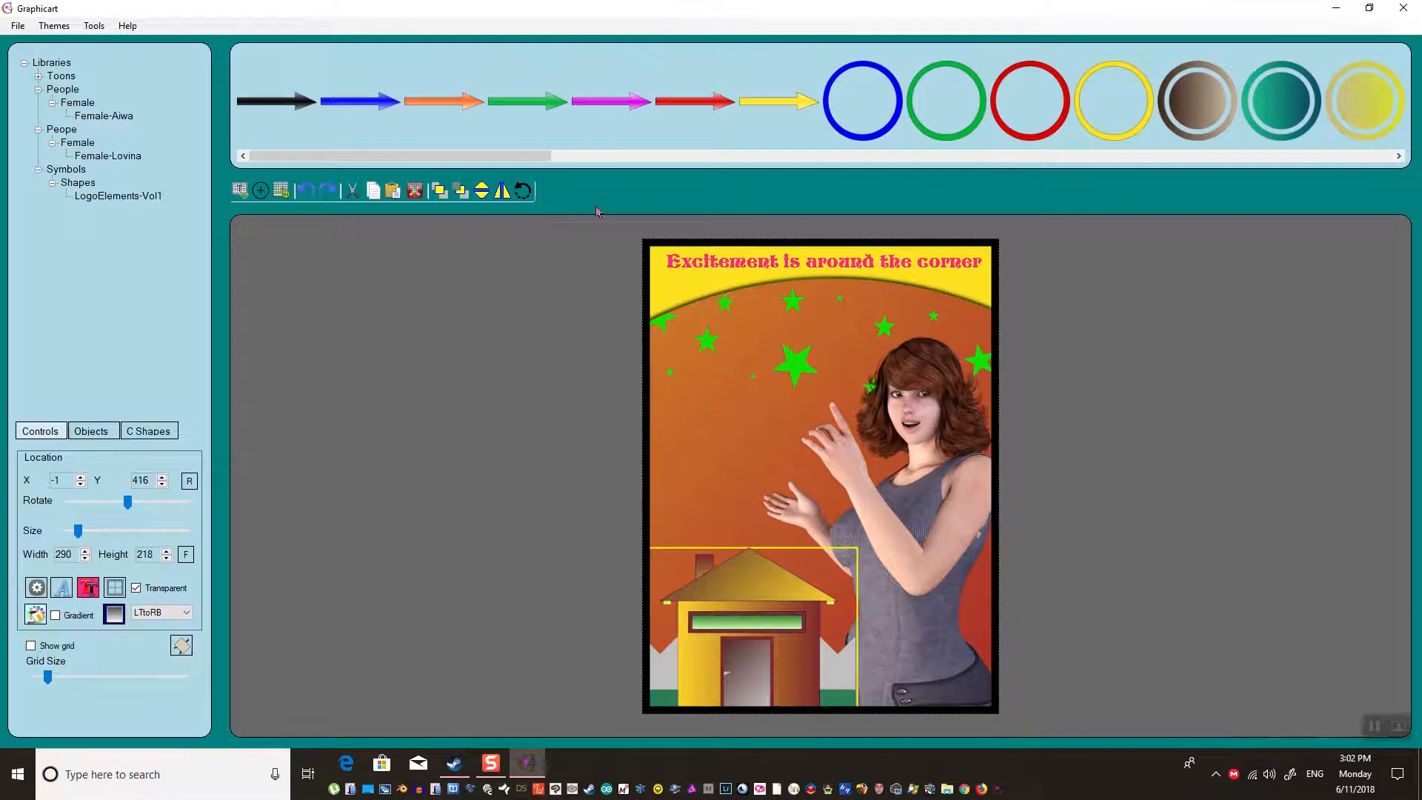
{"action": "left_click", "coordinate": [458, 191]}
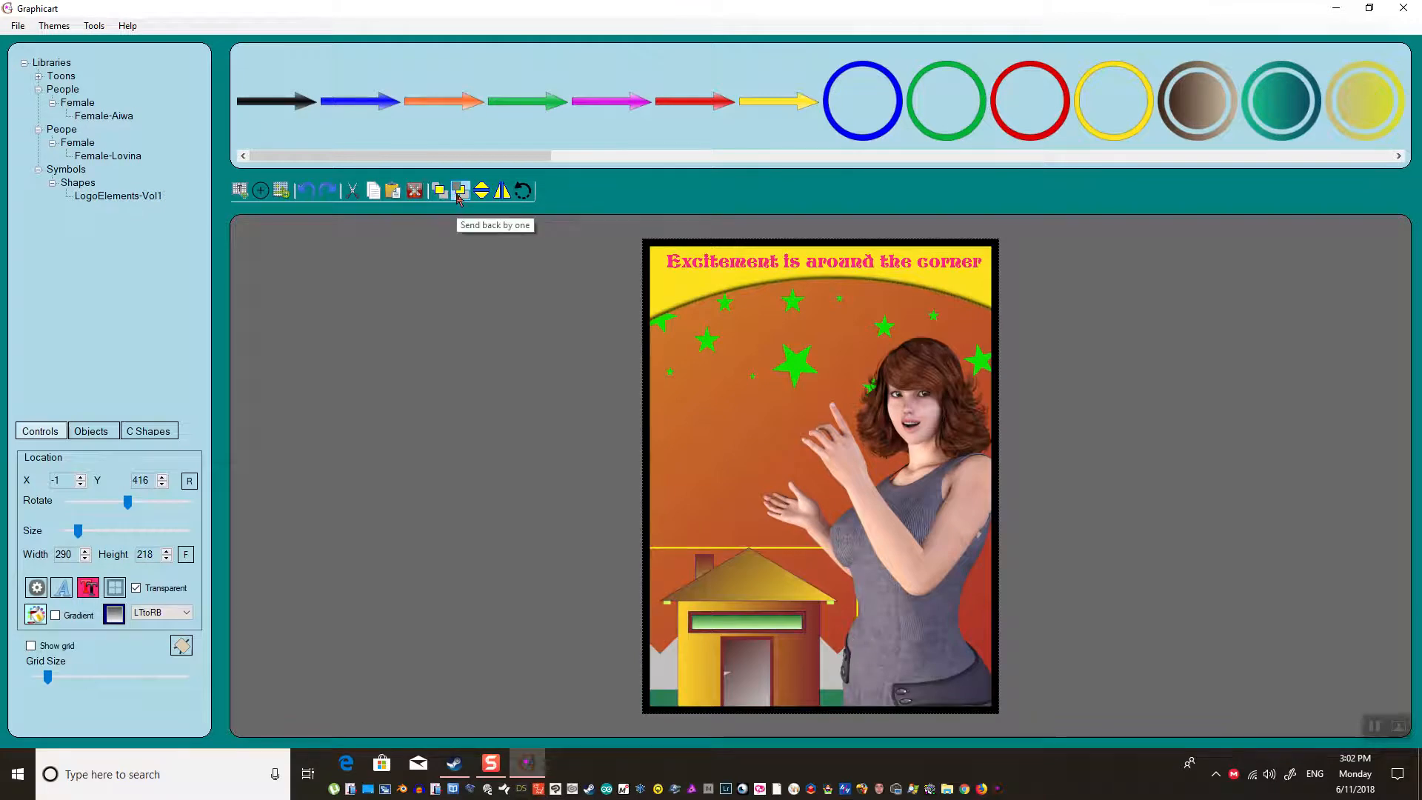
{"action": "left_click", "coordinate": [739, 468]}
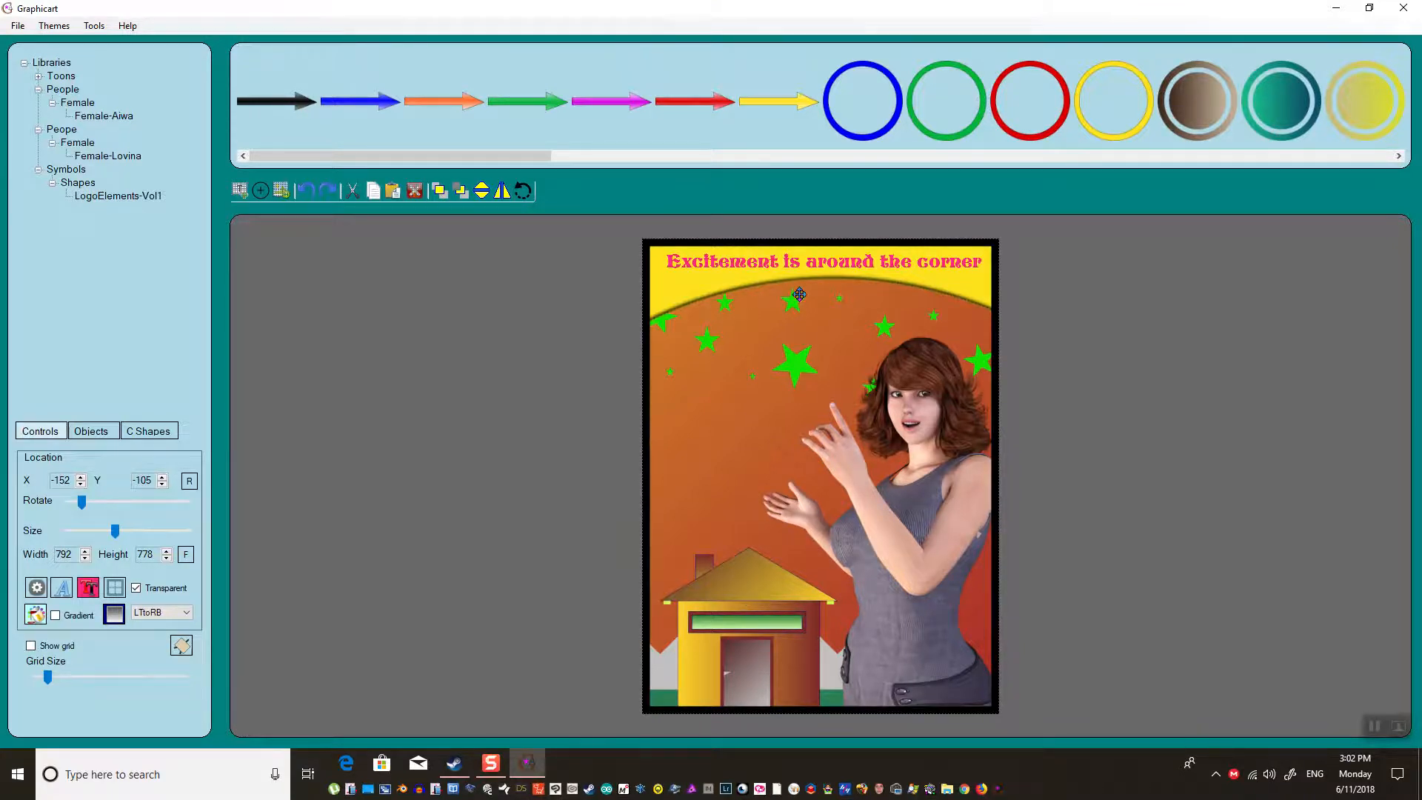
- Start a new text object with no background fill, a 1 px black border and corners rounded by 15 px
{"action": "left_click", "coordinate": [239, 189]}
{"action": "left_click", "coordinate": [597, 301]}
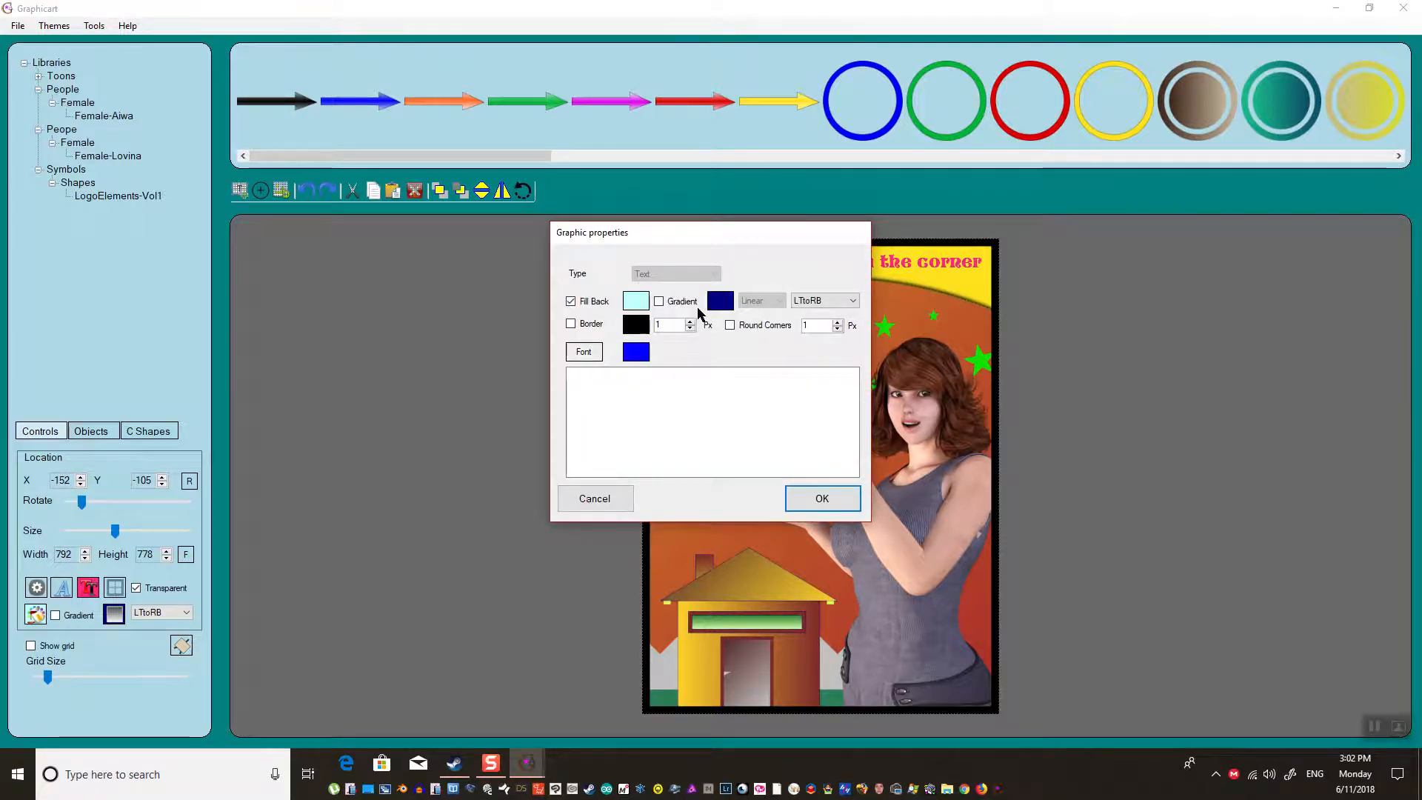
{"action": "left_click", "coordinate": [597, 302]}
{"action": "left_click", "coordinate": [597, 324]}
{"action": "left_click", "coordinate": [730, 325]}
{"action": "left_click", "coordinate": [818, 326]}
{"action": "type", "text": "15"}
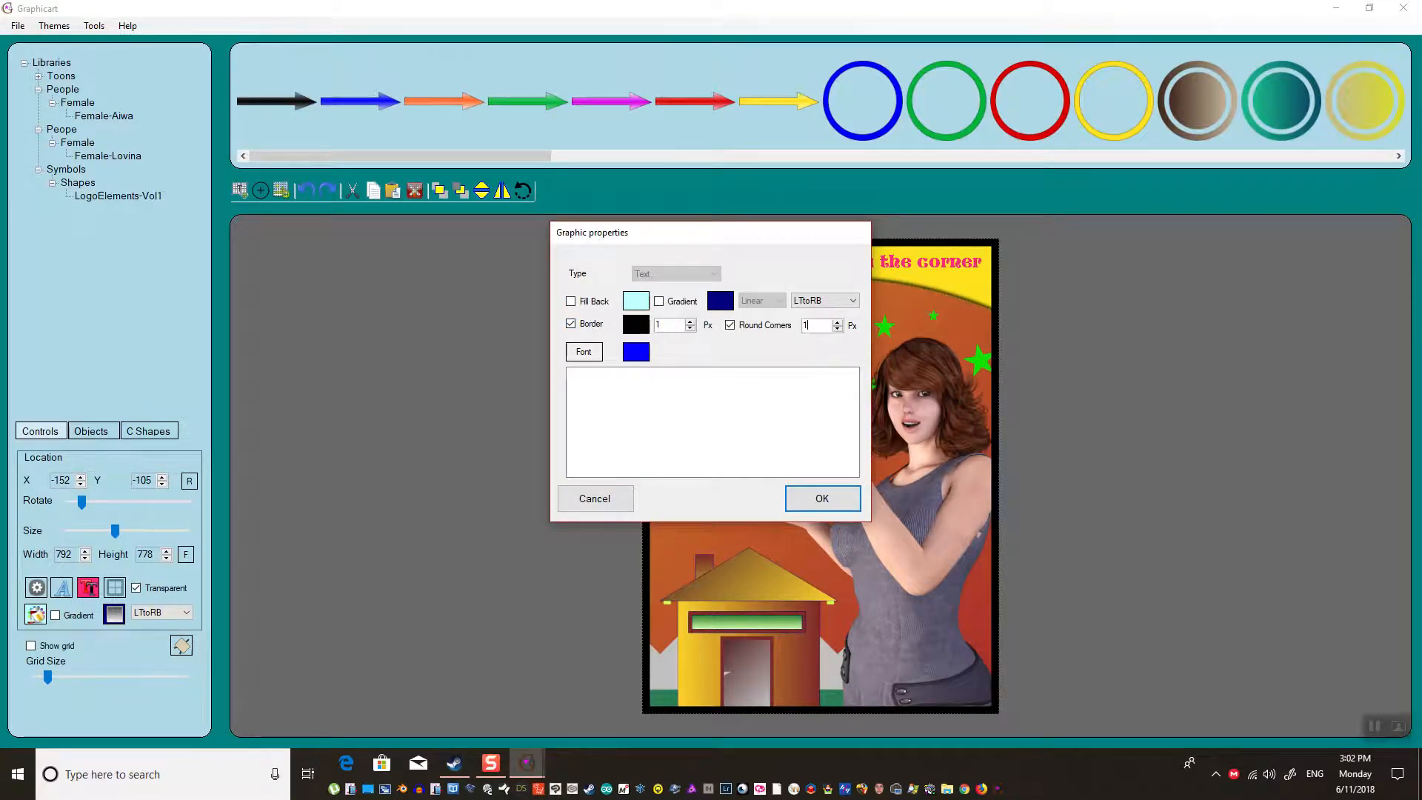
{"action": "left_click", "coordinate": [742, 426]}
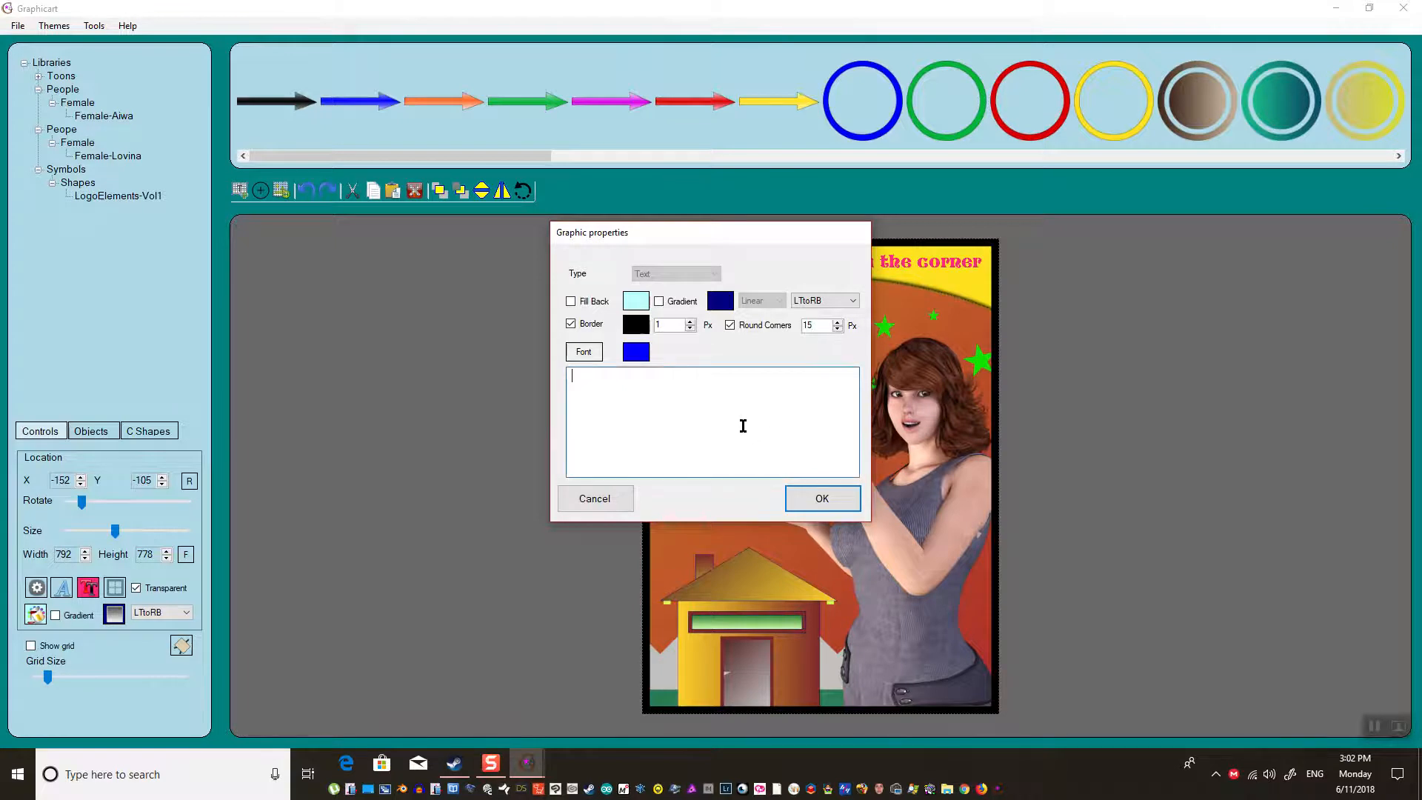
- Set the new text's font to Hombre, Medium style, size 12
{"action": "left_click", "coordinate": [589, 355]}
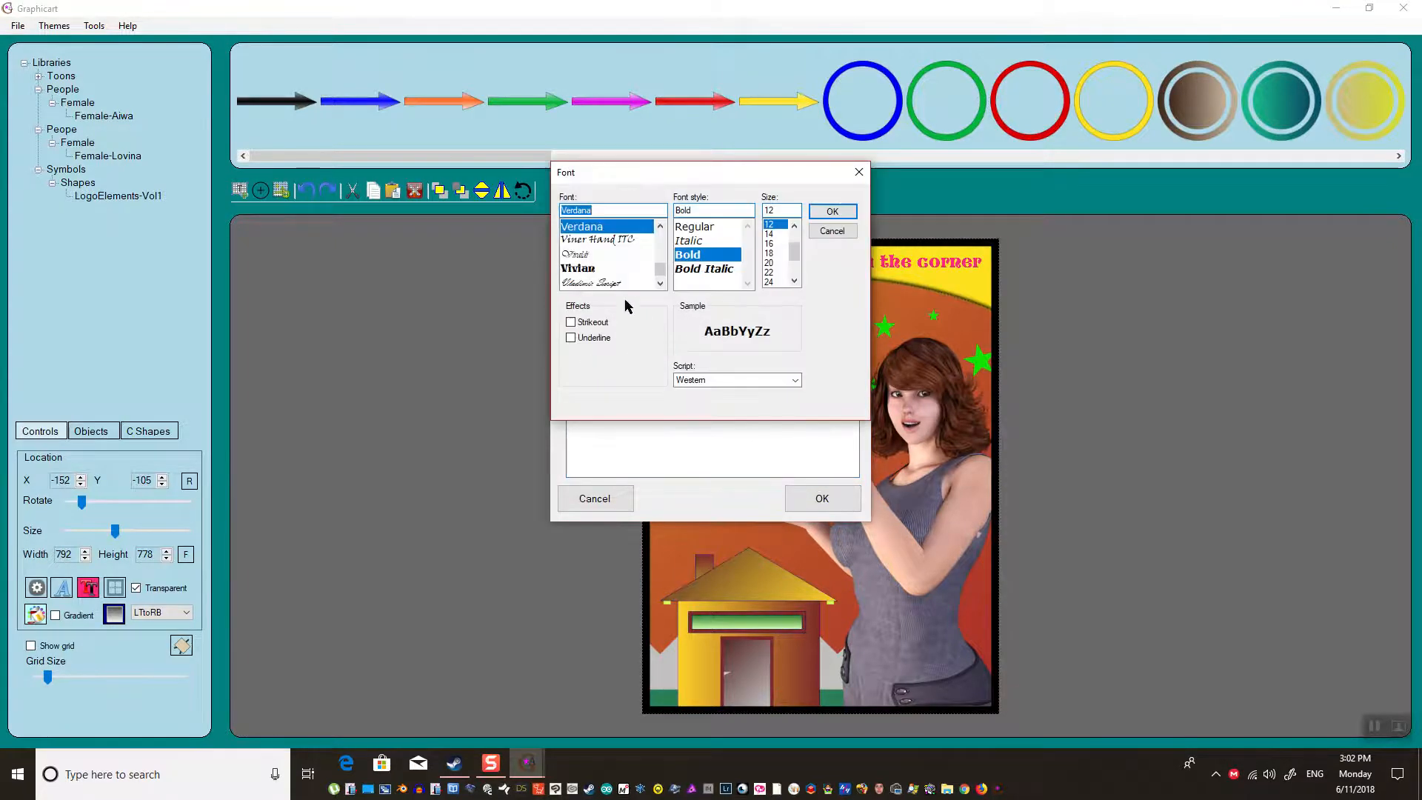
{"action": "left_click", "coordinate": [597, 239]}
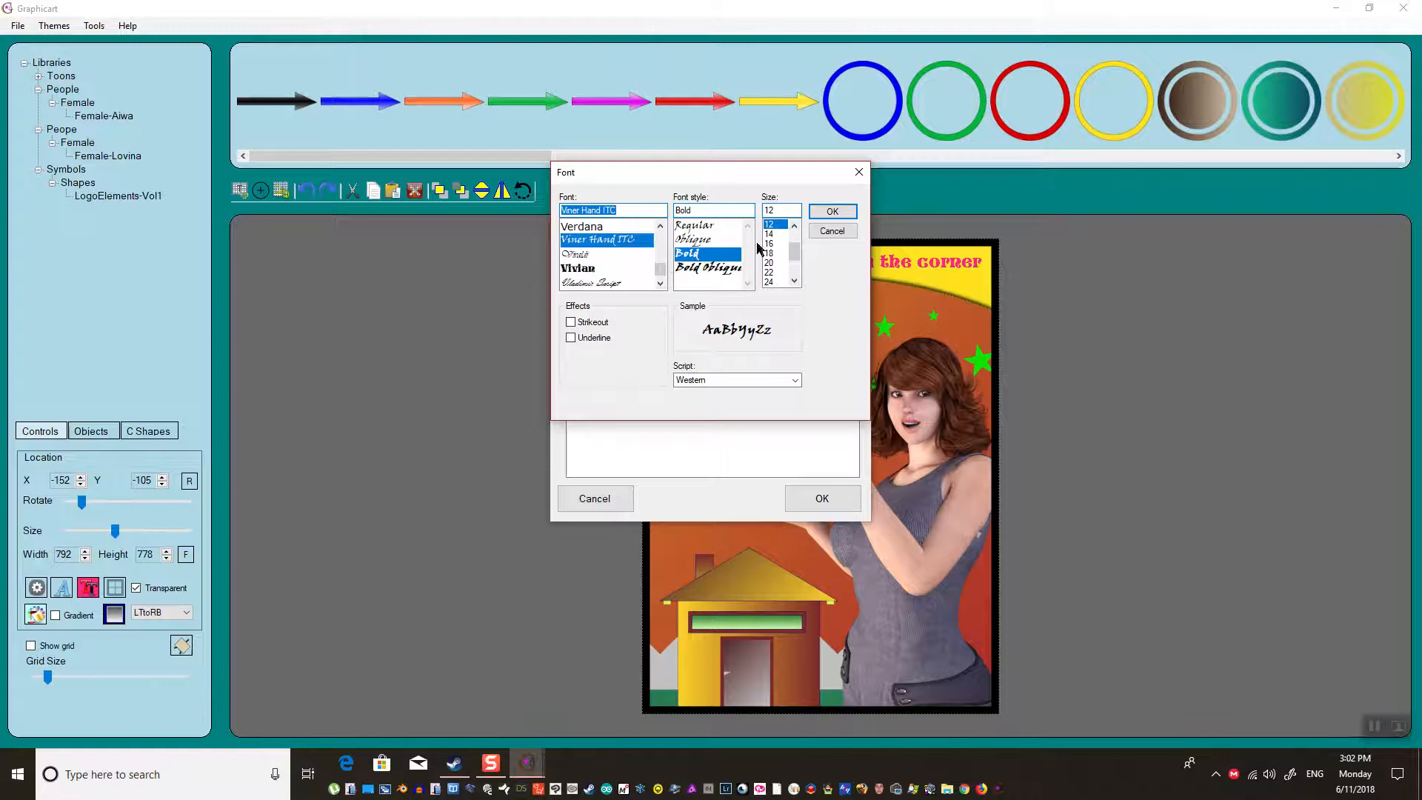
{"action": "left_click", "coordinate": [737, 229]}
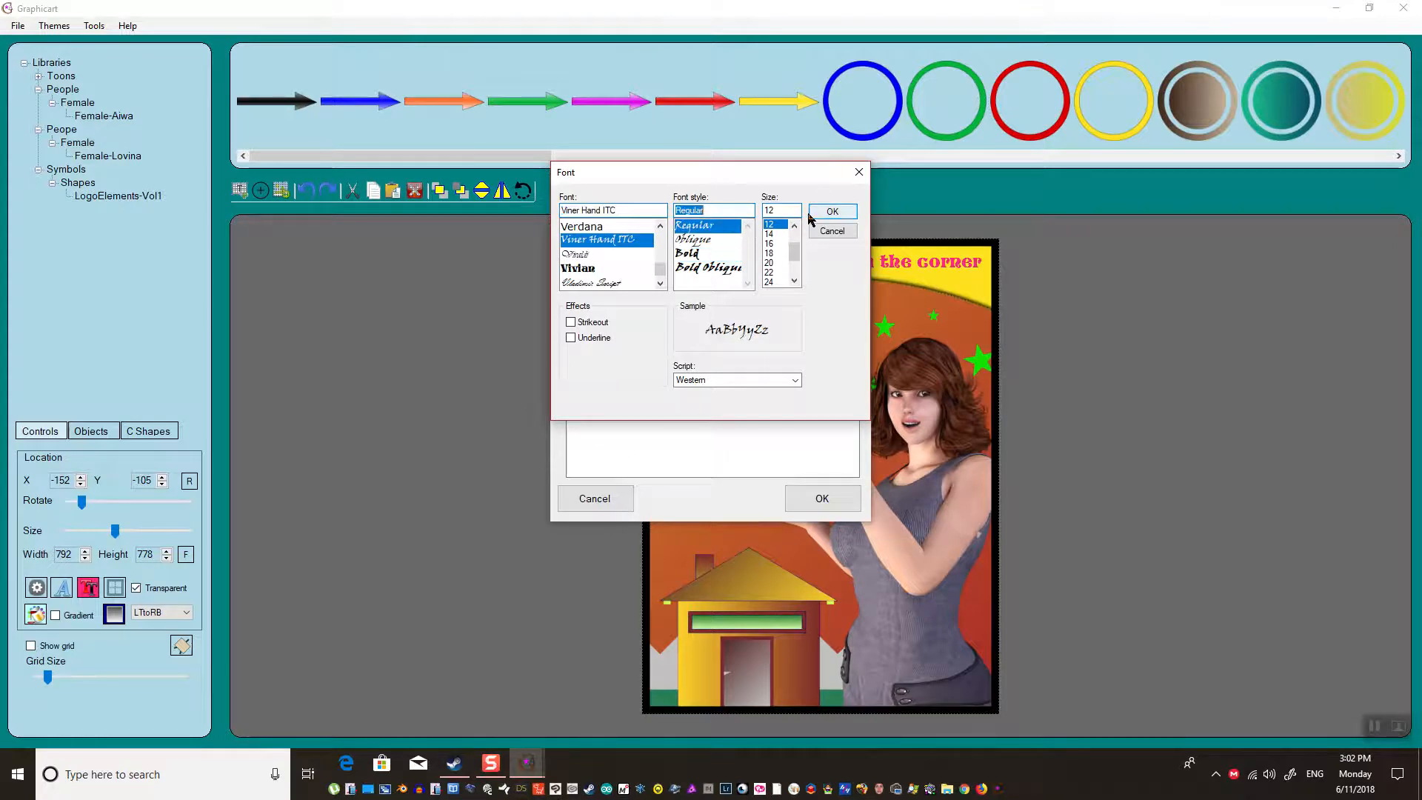
{"action": "mouse_move", "coordinate": [655, 270]}
{"action": "left_mouse_down"}
{"action": "mouse_move", "coordinate": [663, 239]}
{"action": "mouse_move", "coordinate": [668, 269]}
{"action": "left_mouse_up"}
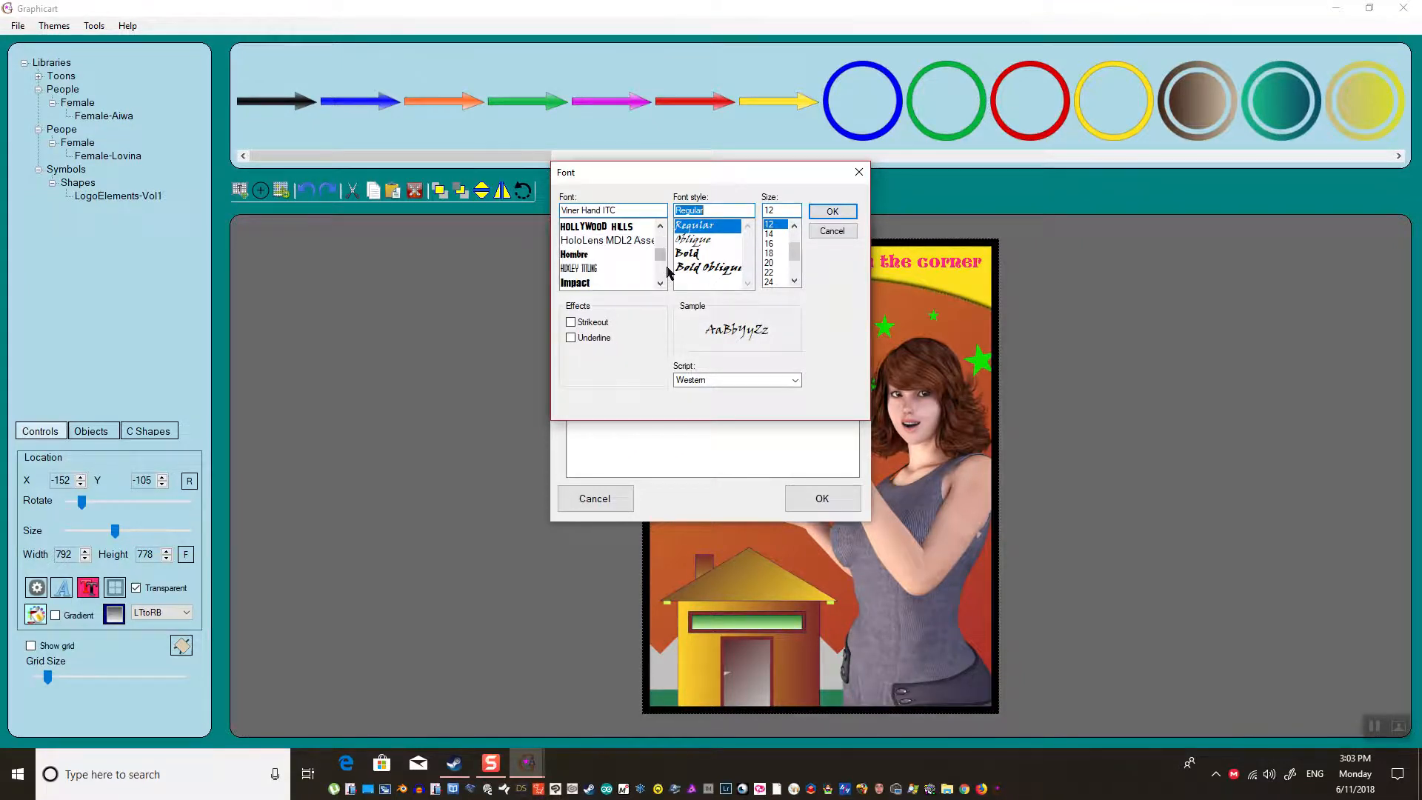
{"action": "left_click", "coordinate": [633, 255]}
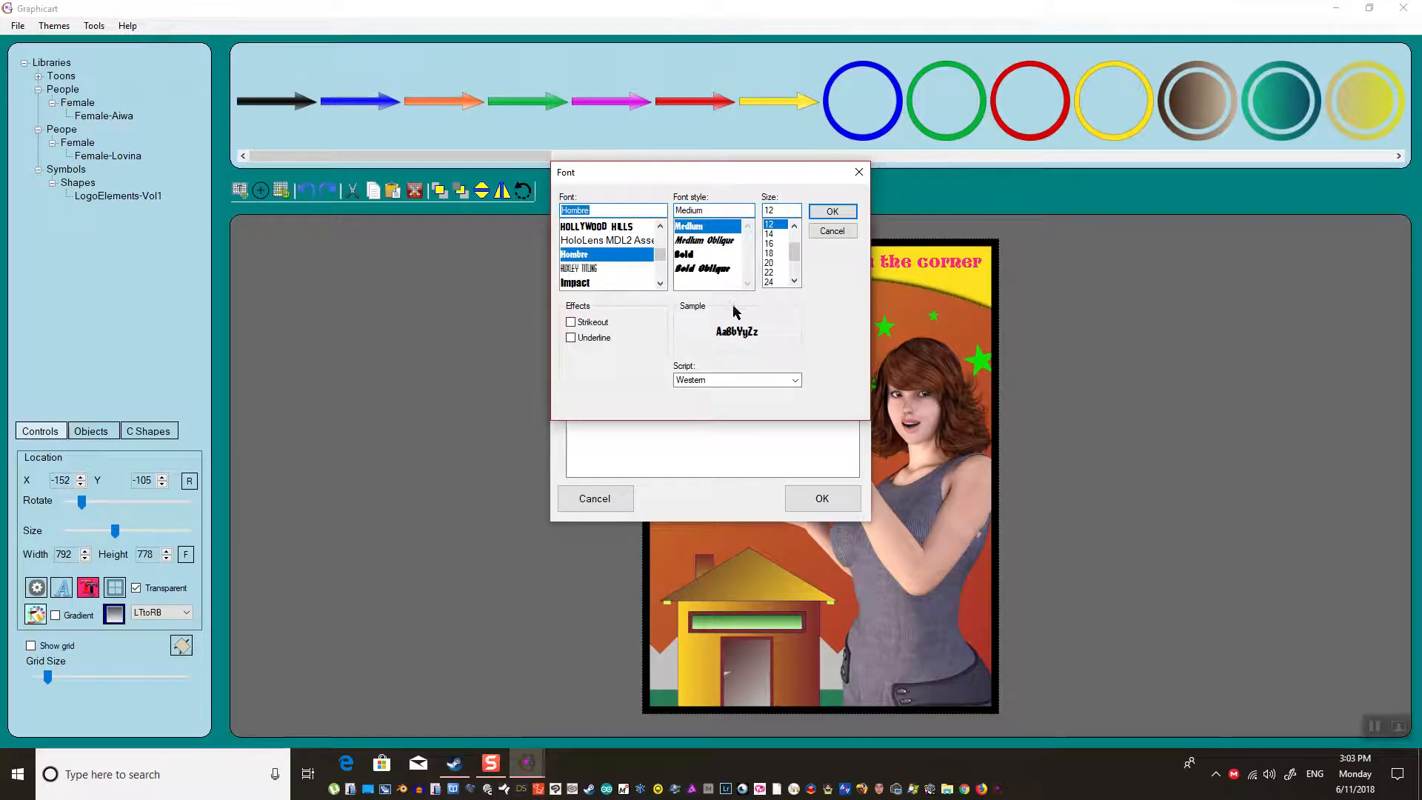
{"action": "left_click", "coordinate": [830, 211]}
- Enter the three-line text "Beautiful Cottages / at / Affordable Prices", add it to the banner and move it to about X 40, Y 250
{"action": "type", "text": "Affordabl"}
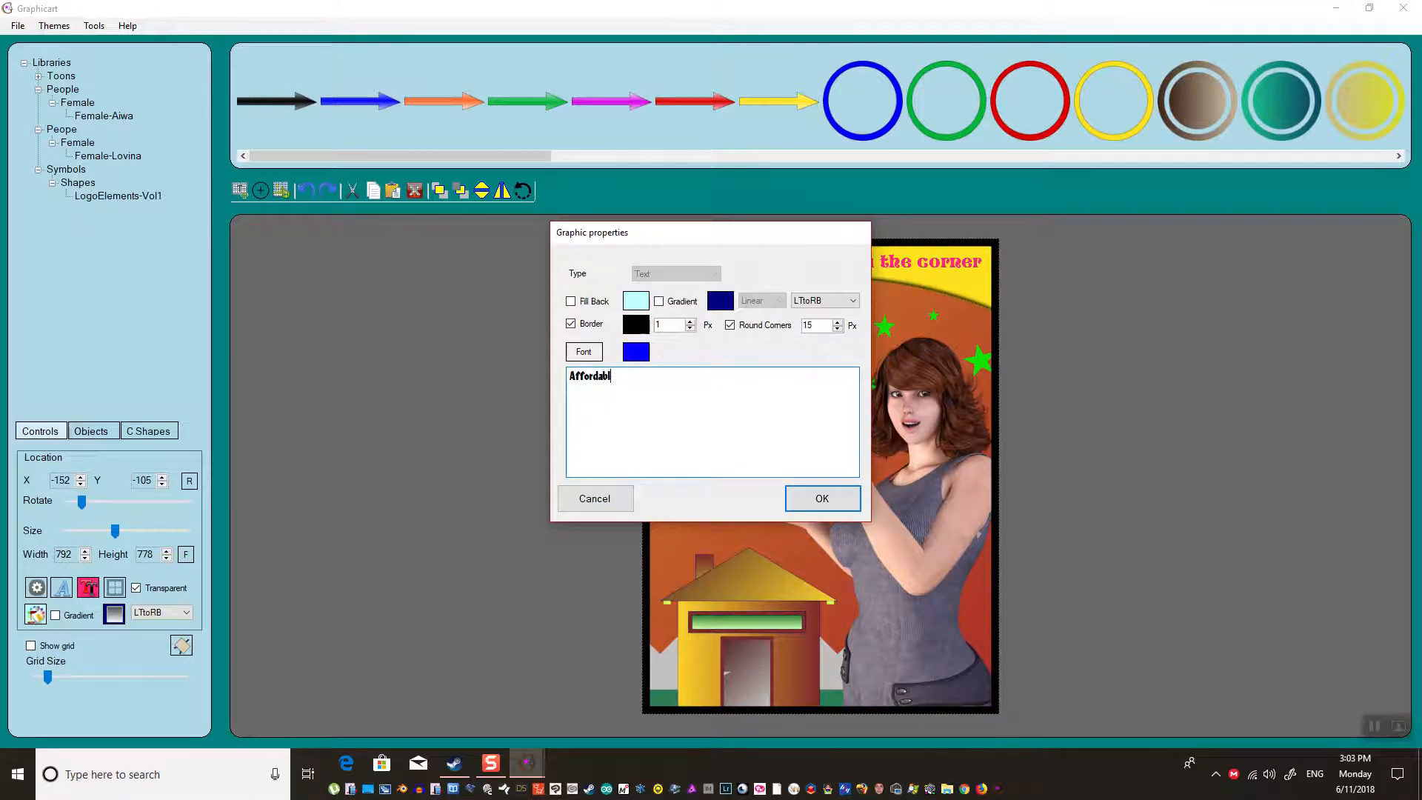
{"action": "type", "text": "e Cottages"}
{"action": "key", "text": "ctrl+a"}
{"action": "type", "text": "Beauti"}
{"action": "type", "text": "ful Cottage"}
{"action": "type", "text": "a"}
{"action": "key", "text": "BackSpace"}
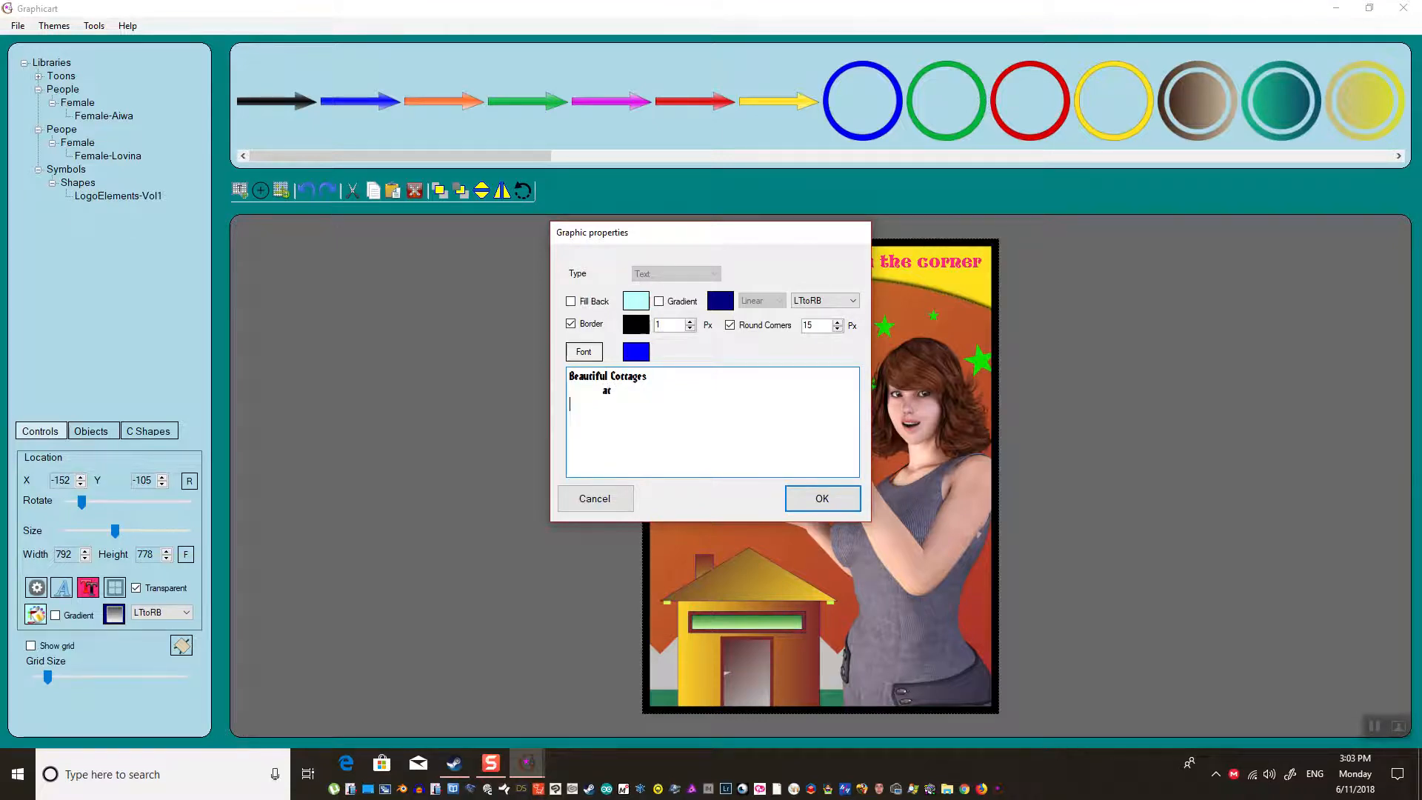
{"action": "type", "text": "Affordable Prices"}
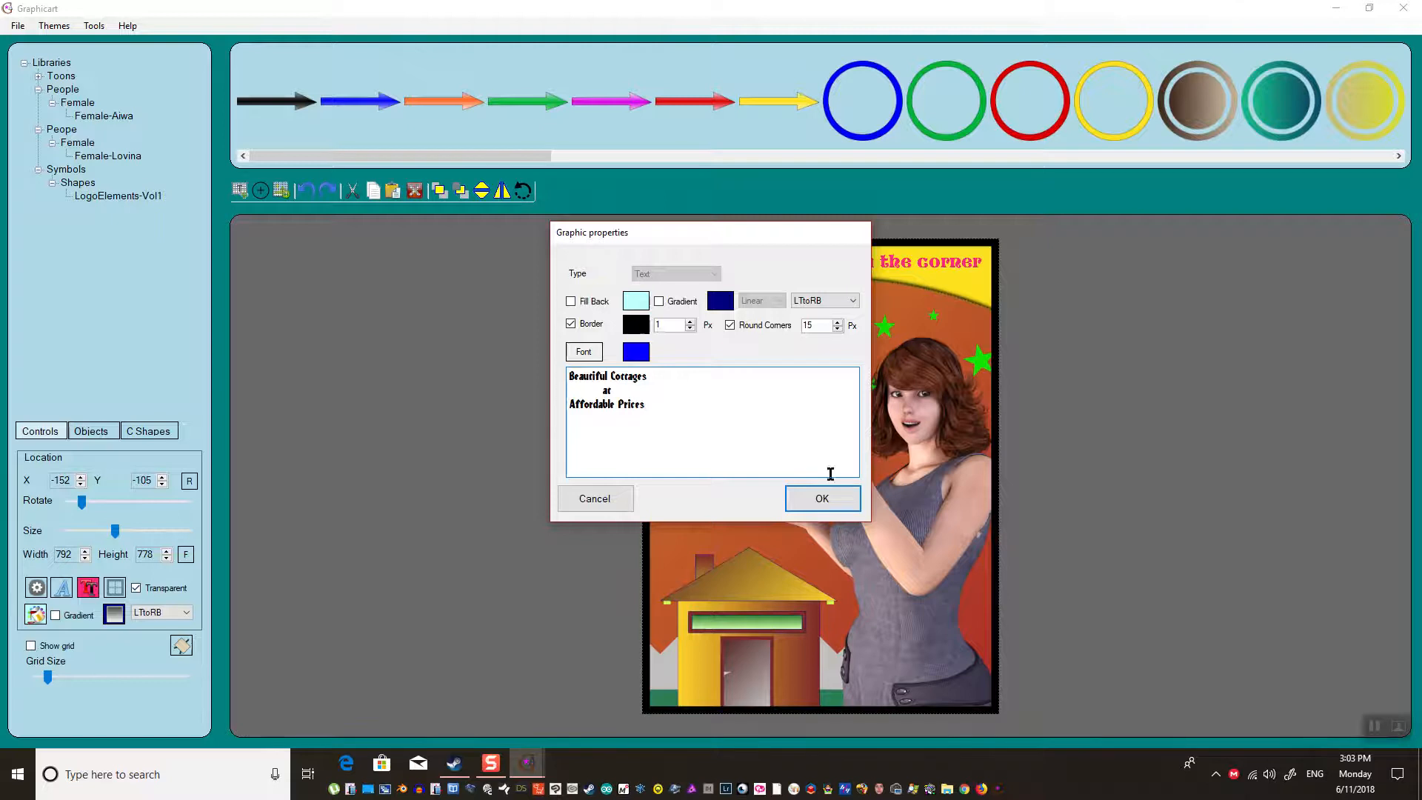
{"action": "left_click", "coordinate": [820, 498]}
{"action": "left_click_drag", "start_coordinate": [687, 294], "coordinate": [700, 446]}
- Increase the Beautiful Cottages text block's font size to 16
{"action": "right_click", "coordinate": [700, 445]}
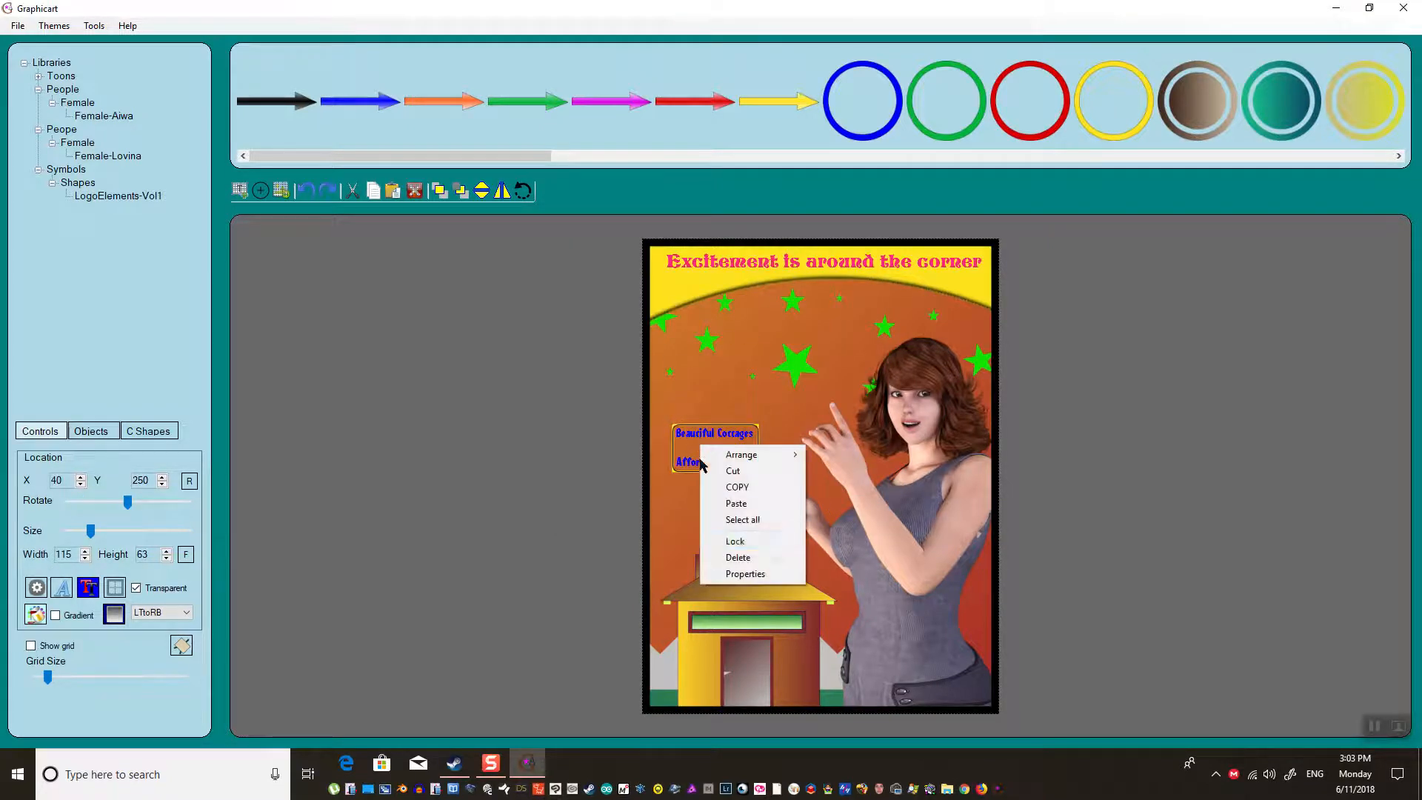
{"action": "left_click", "coordinate": [722, 572]}
{"action": "left_click", "coordinate": [592, 352]}
{"action": "left_click", "coordinate": [770, 234]}
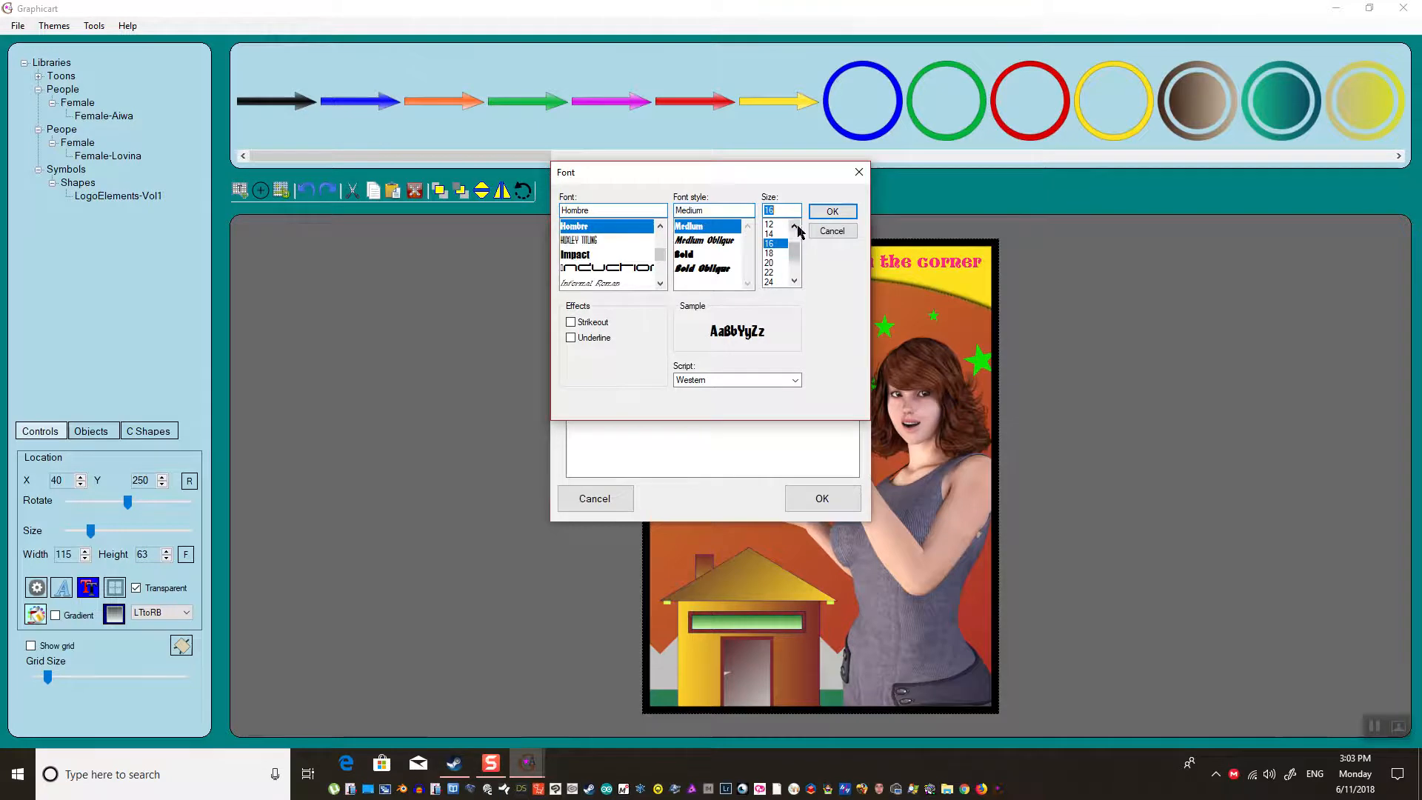
{"action": "left_click", "coordinate": [822, 214]}
{"action": "left_click", "coordinate": [584, 352]}
{"action": "left_click", "coordinate": [770, 244]}
{"action": "left_click", "coordinate": [832, 212]}
{"action": "left_click", "coordinate": [819, 498]}
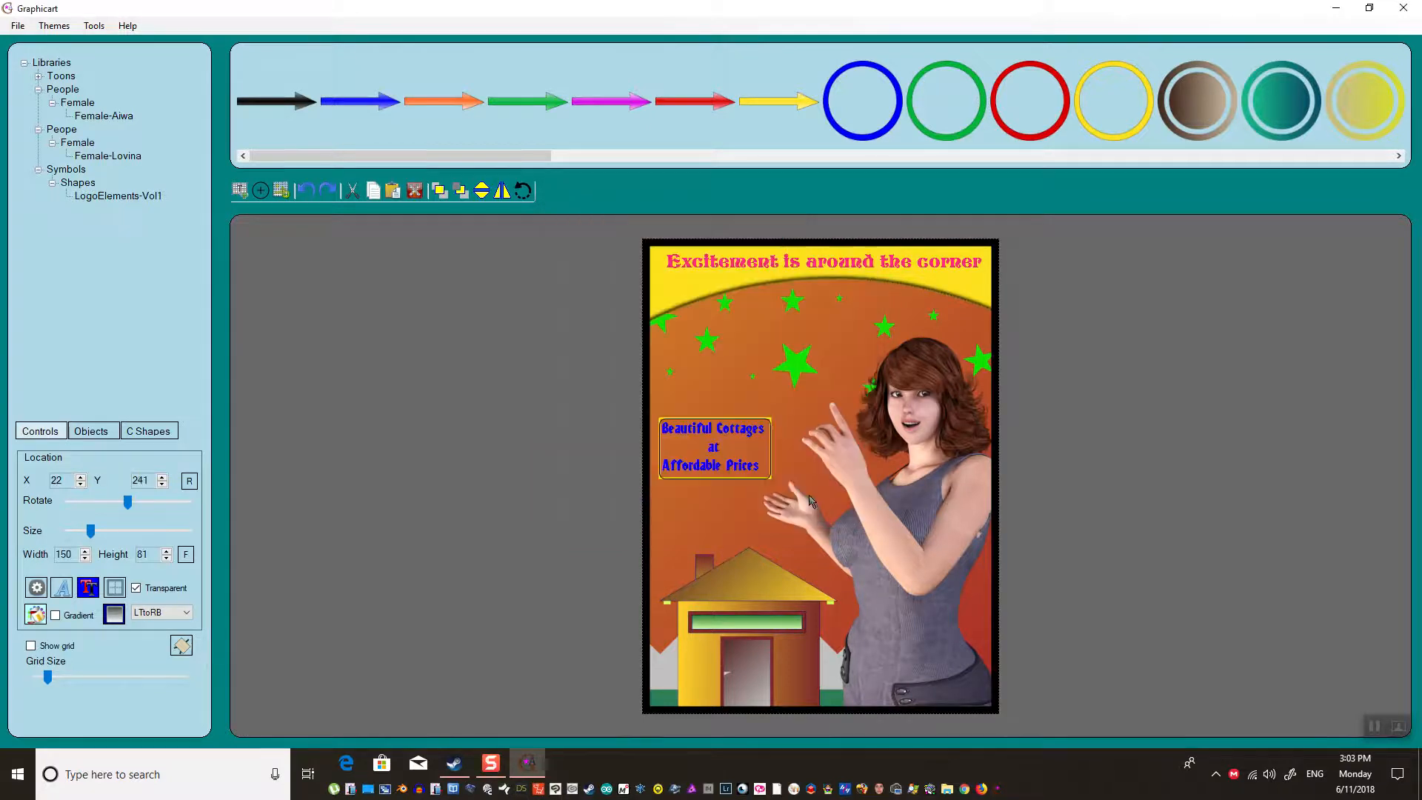
- Move the Beautiful Cottages text block to about X 34, Y 233
{"action": "left_click_drag", "start_coordinate": [748, 451], "coordinate": [743, 439]}
{"action": "right_click", "coordinate": [744, 439]}
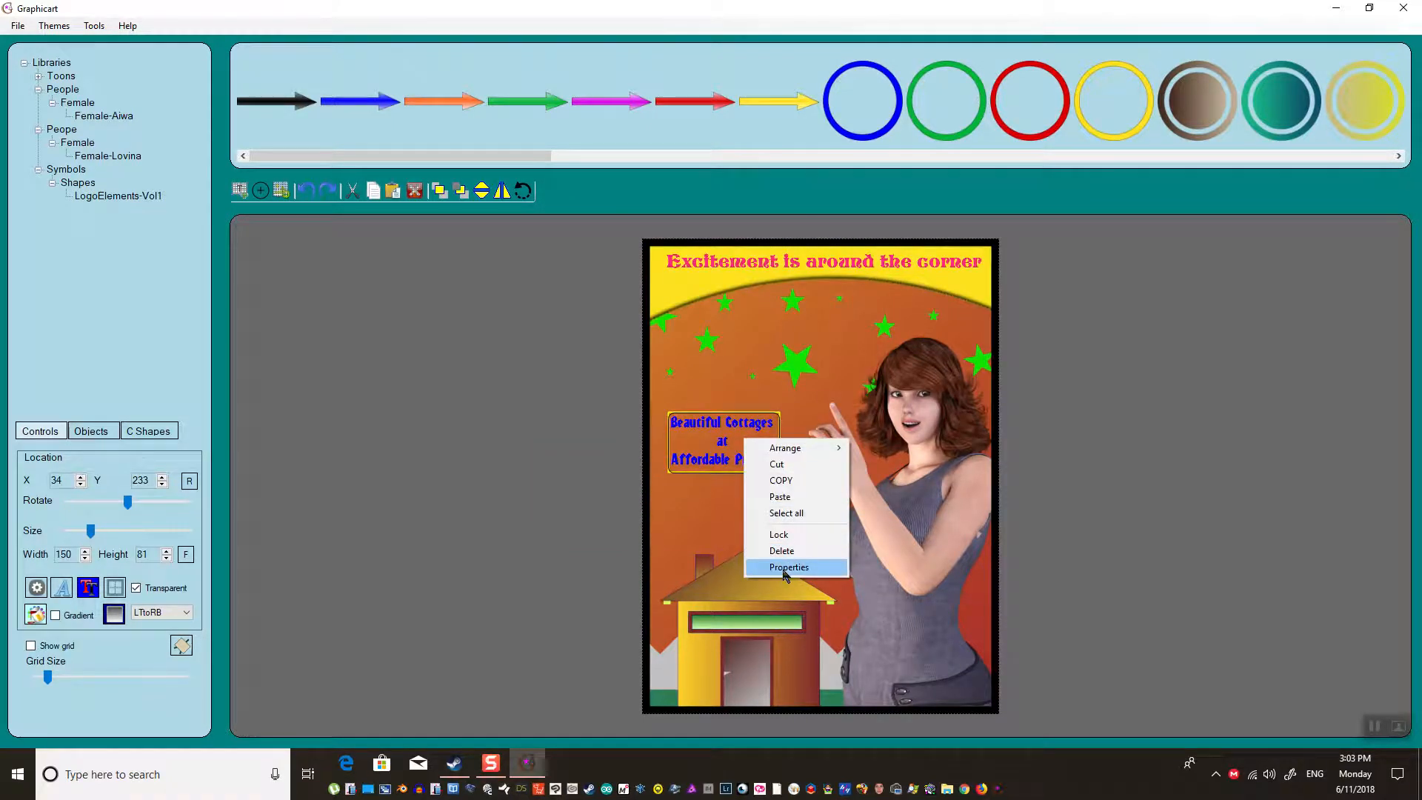
{"action": "left_click", "coordinate": [246, 587]}
{"action": "right_click", "coordinate": [730, 448]}
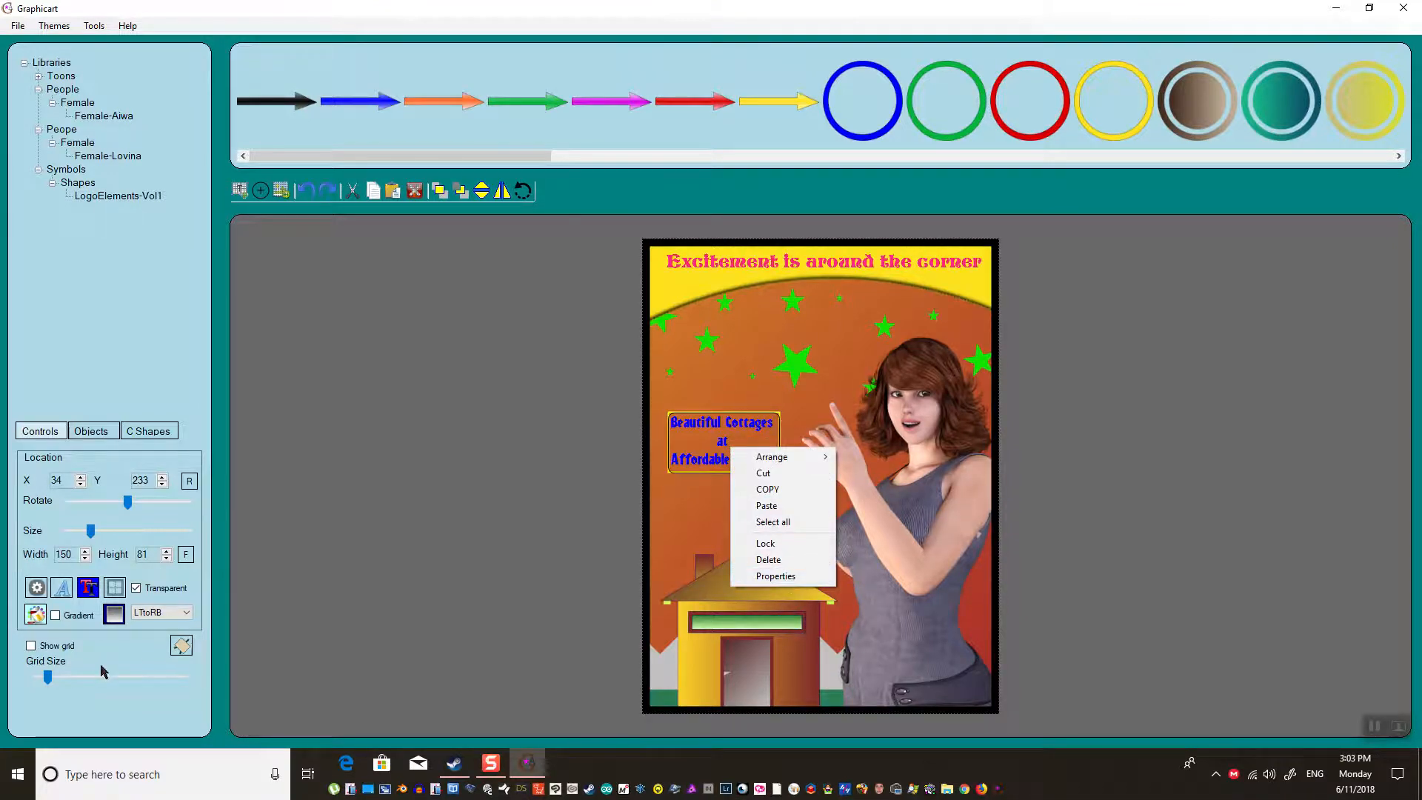
{"action": "left_click", "coordinate": [108, 670]}
- Recolor the Beautiful Cottages text light yellow and deselect the block
{"action": "left_click", "coordinate": [88, 589]}
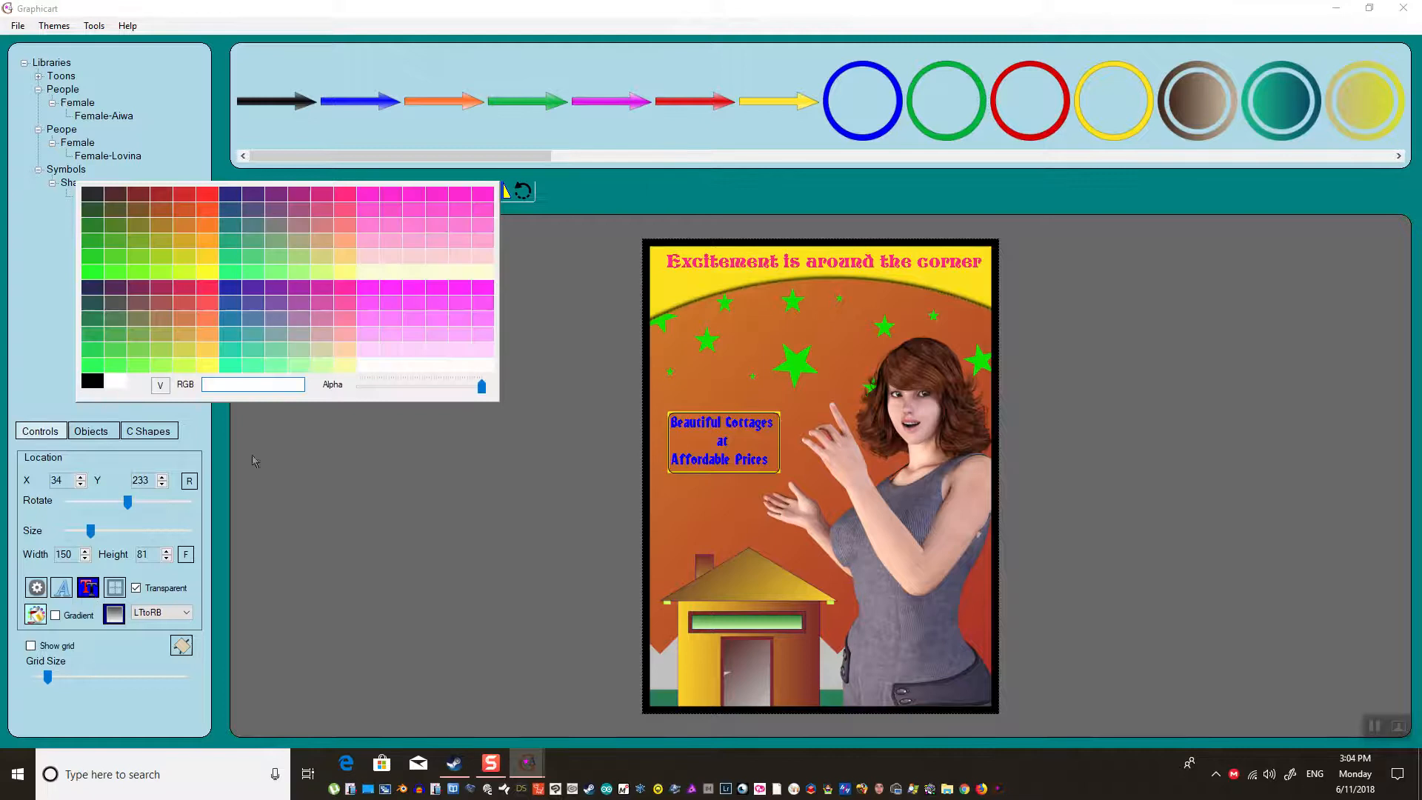
{"action": "left_click", "coordinate": [388, 343]}
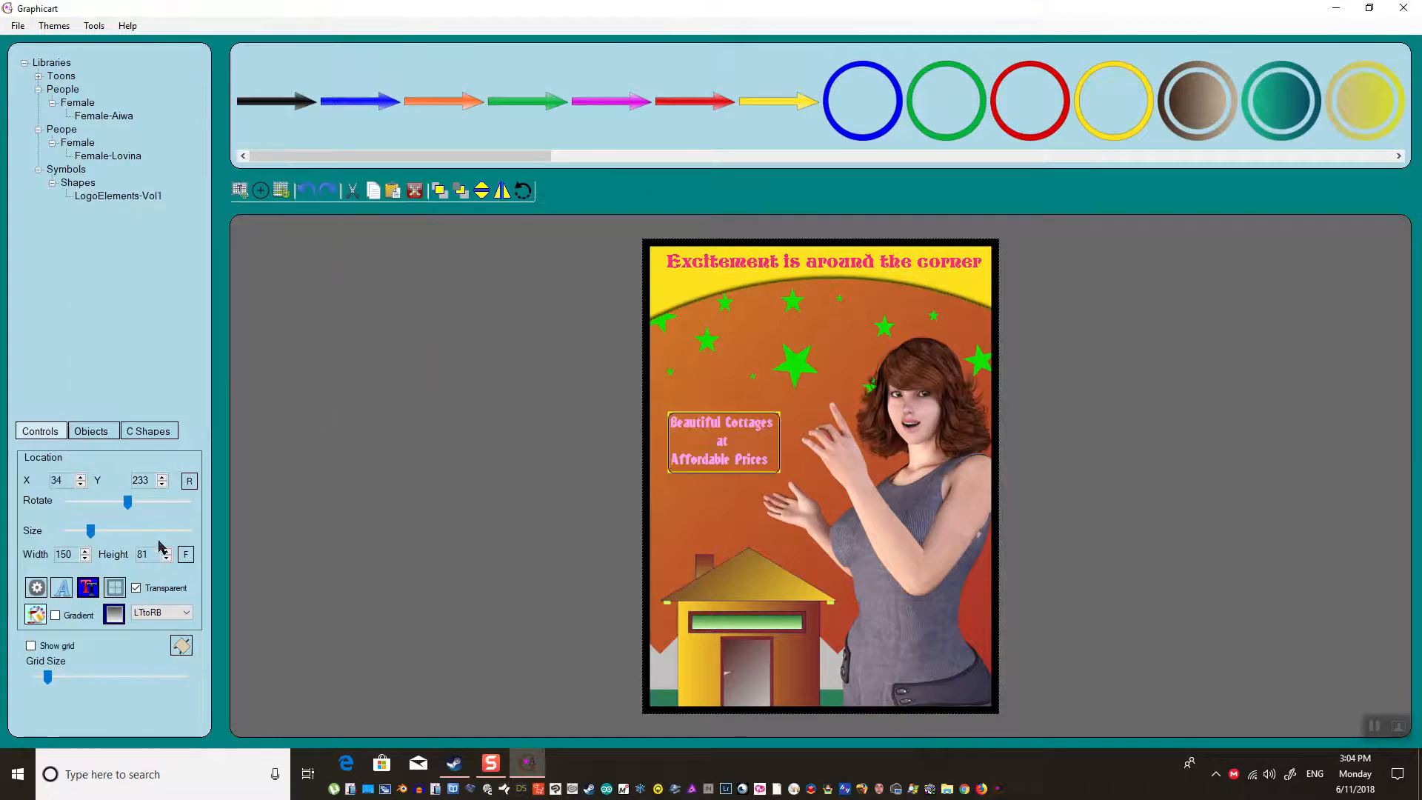
{"action": "left_click", "coordinate": [88, 588]}
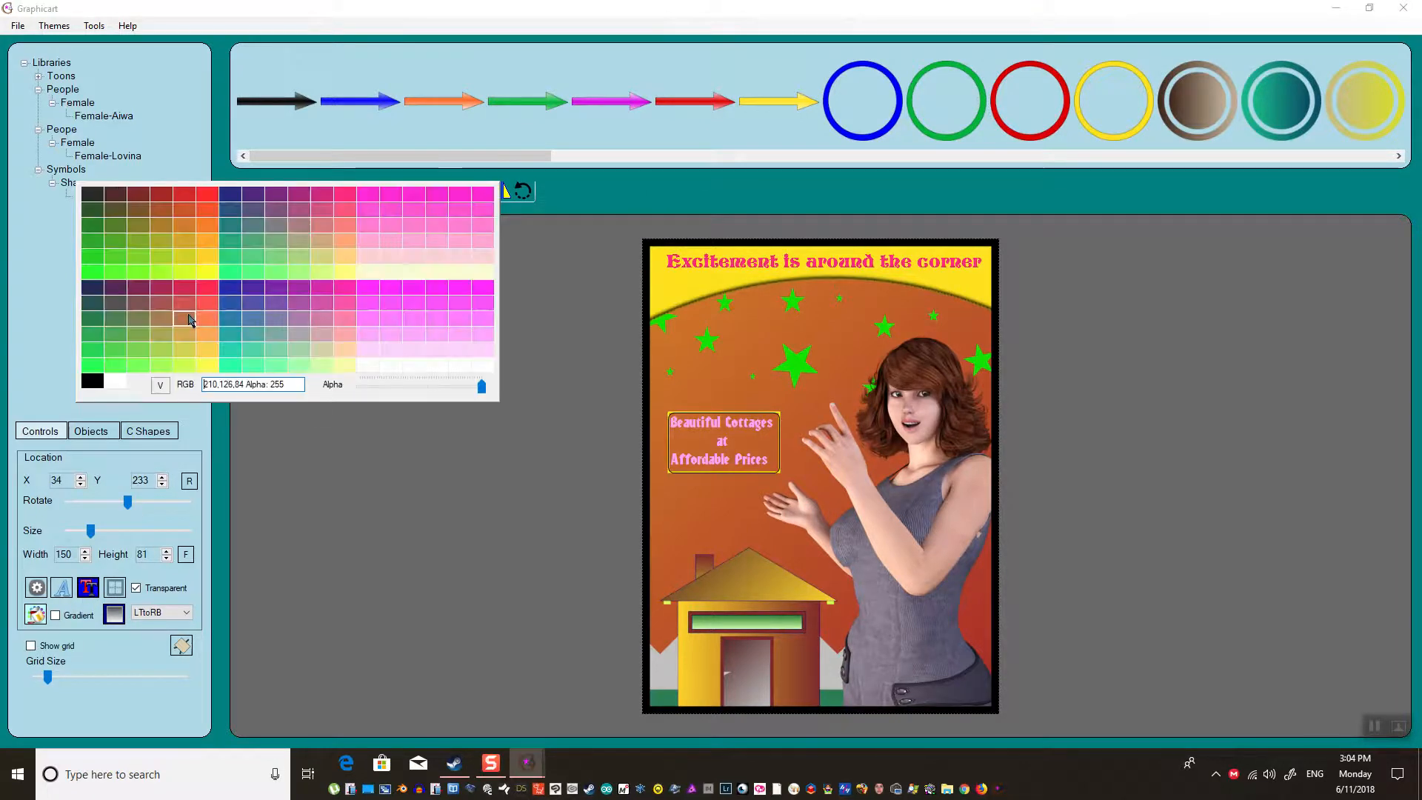
{"action": "left_click", "coordinate": [197, 366]}
{"action": "left_click", "coordinate": [707, 525]}
{"action": "left_click", "coordinate": [738, 455]}
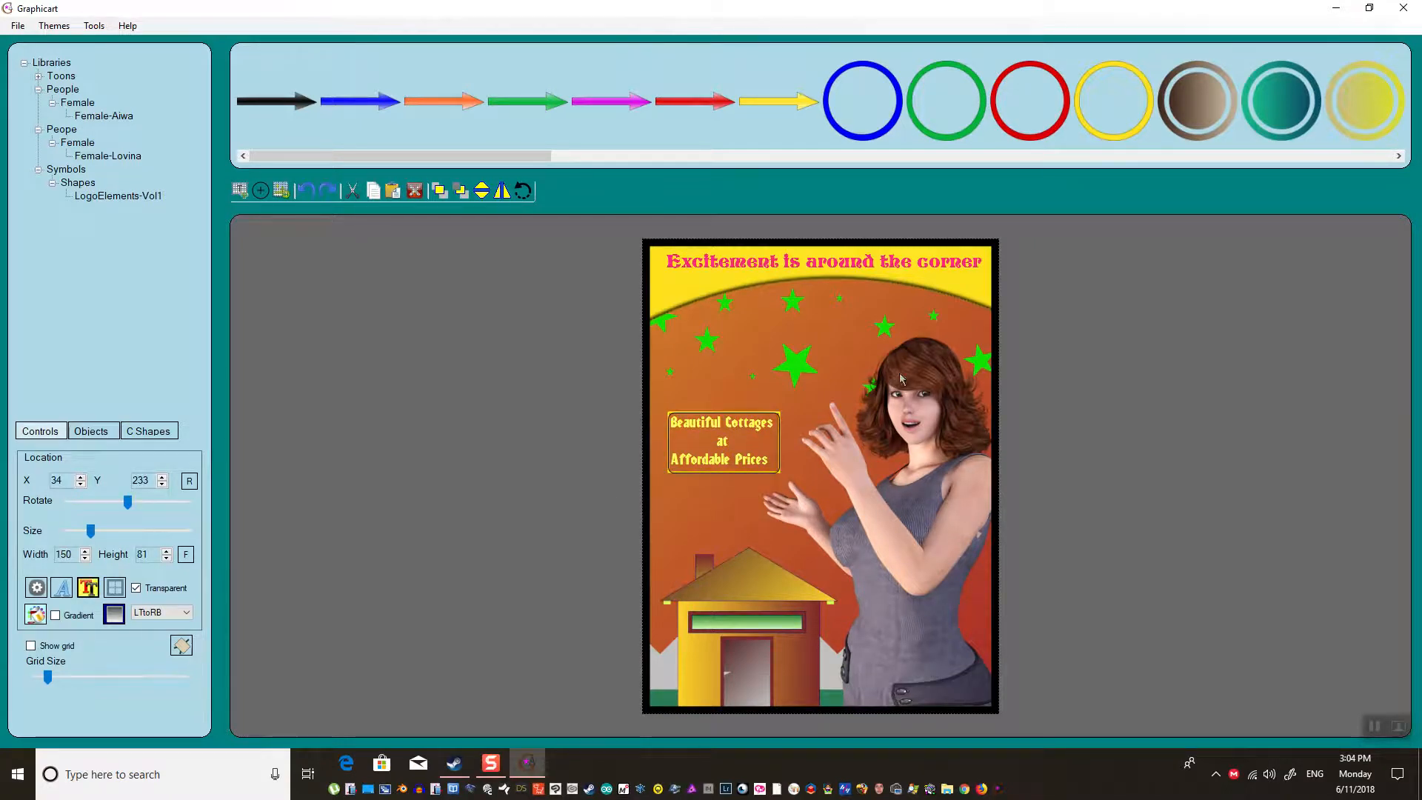
{"action": "left_click", "coordinate": [872, 330]}
{"action": "left_click", "coordinate": [721, 362]}
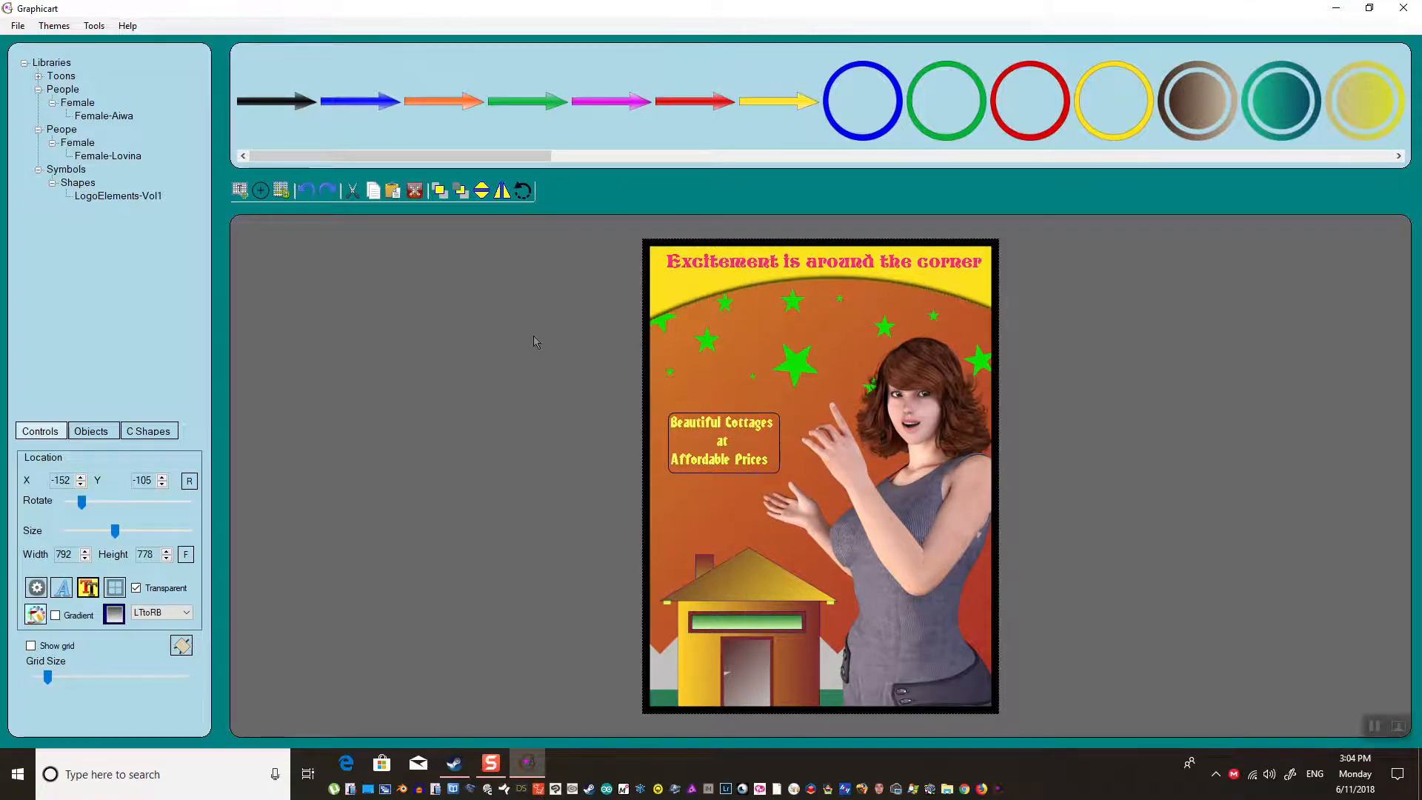
- Export the banner as a JPG named cottage2 in the Graphics folder
{"action": "left_click", "coordinate": [18, 25]}
{"action": "mouse_move", "coordinate": [44, 128]}
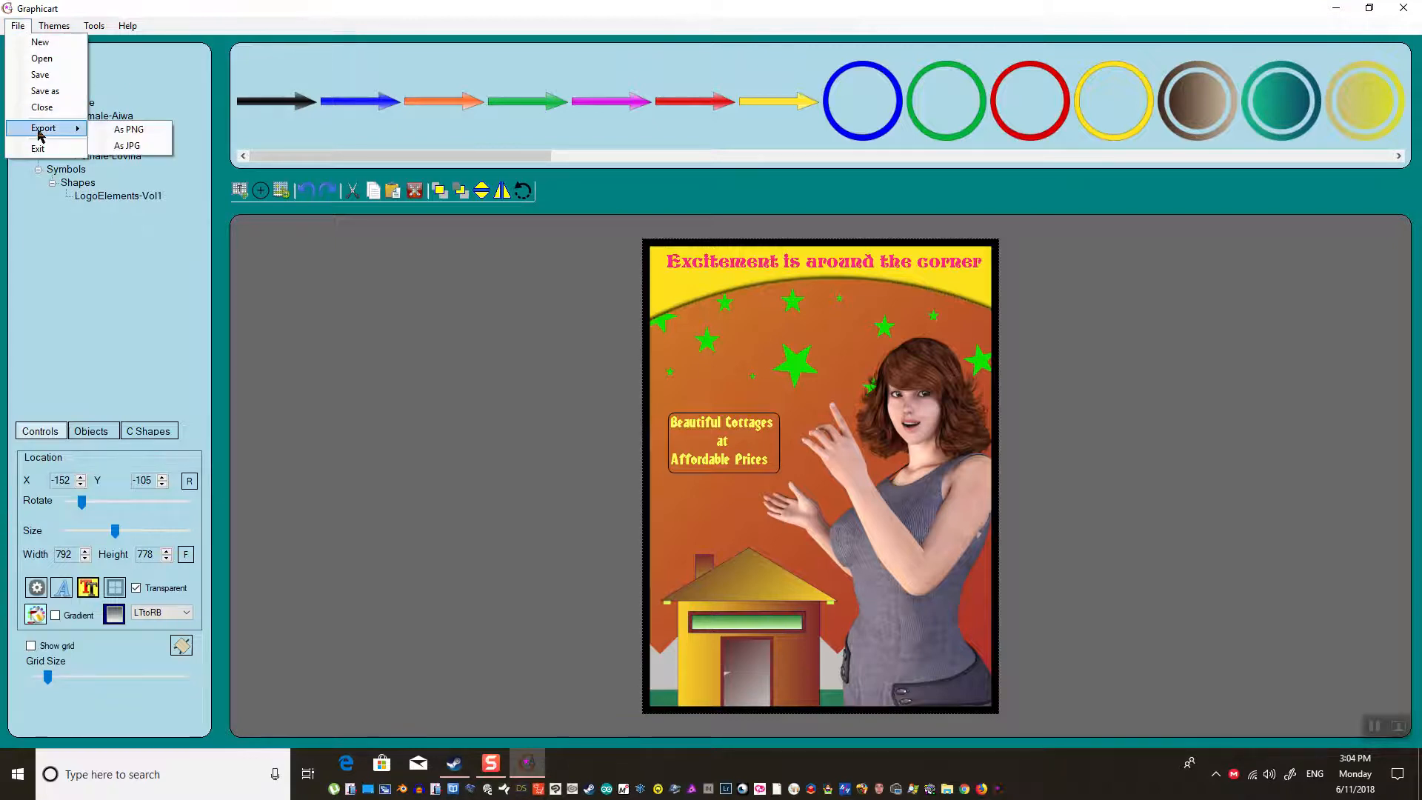
{"action": "left_click", "coordinate": [118, 146]}
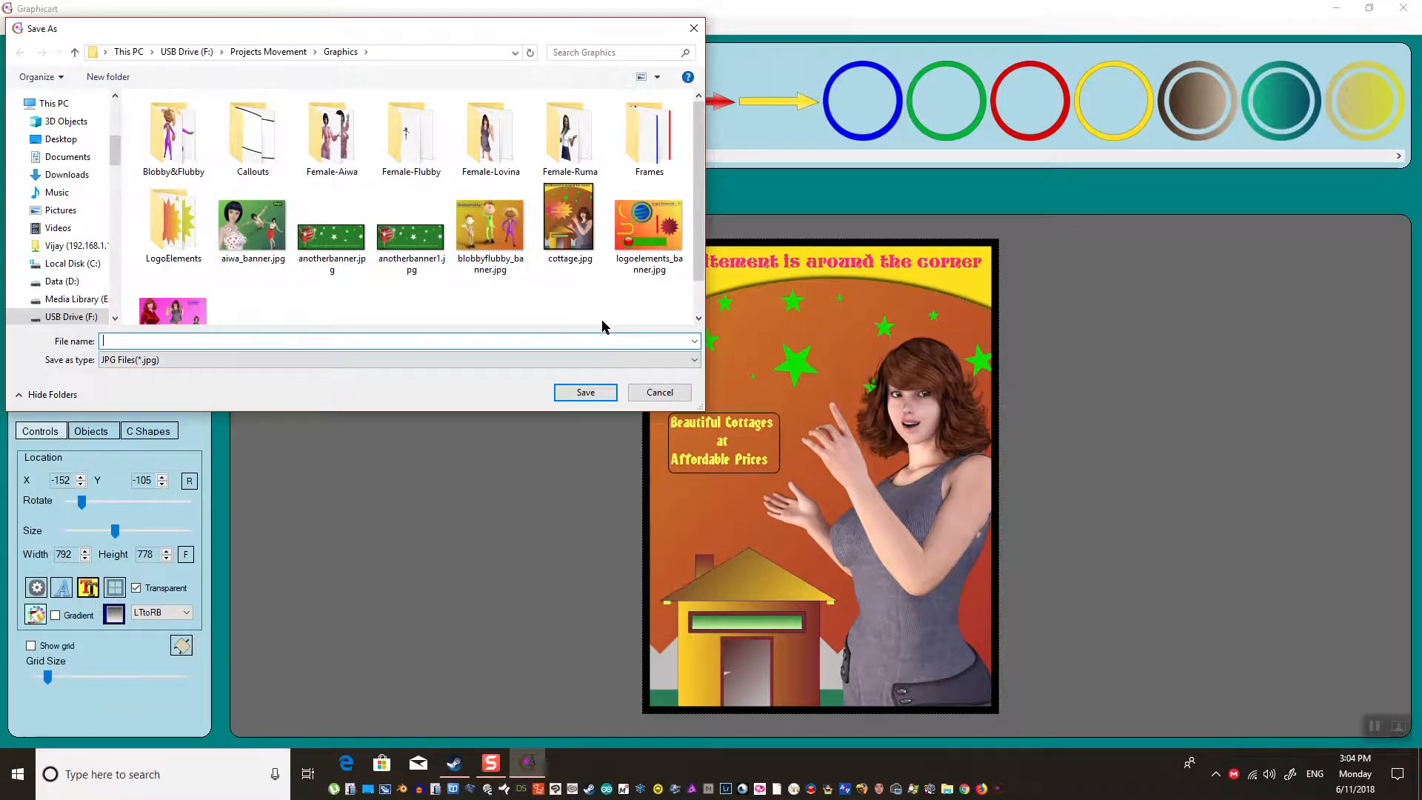
{"action": "type", "text": "cottage2"}
{"action": "left_click", "coordinate": [586, 394]}
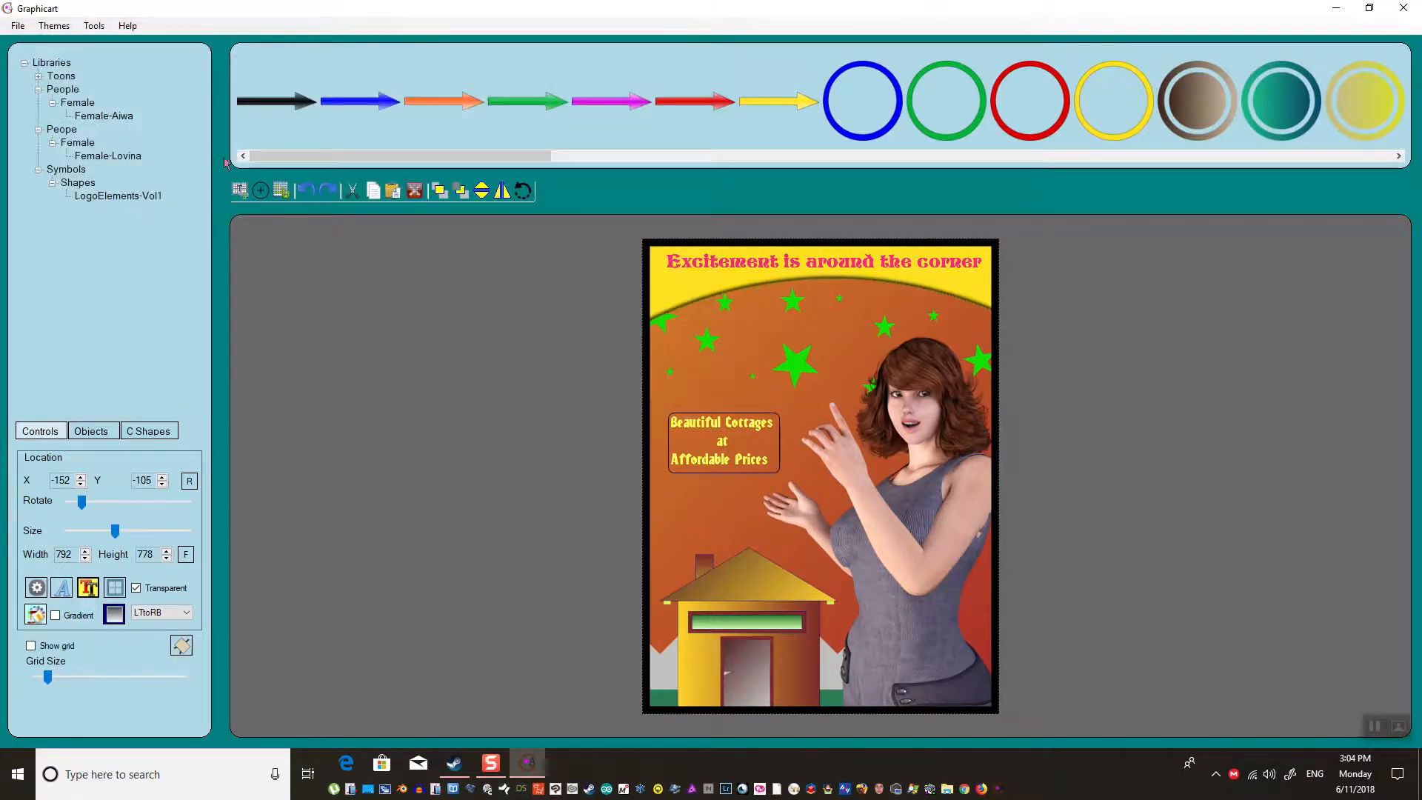
- Preview the exported cottage2.jpg from the JPG export's file browser, and leave without exporting again
{"action": "left_click", "coordinate": [18, 26]}
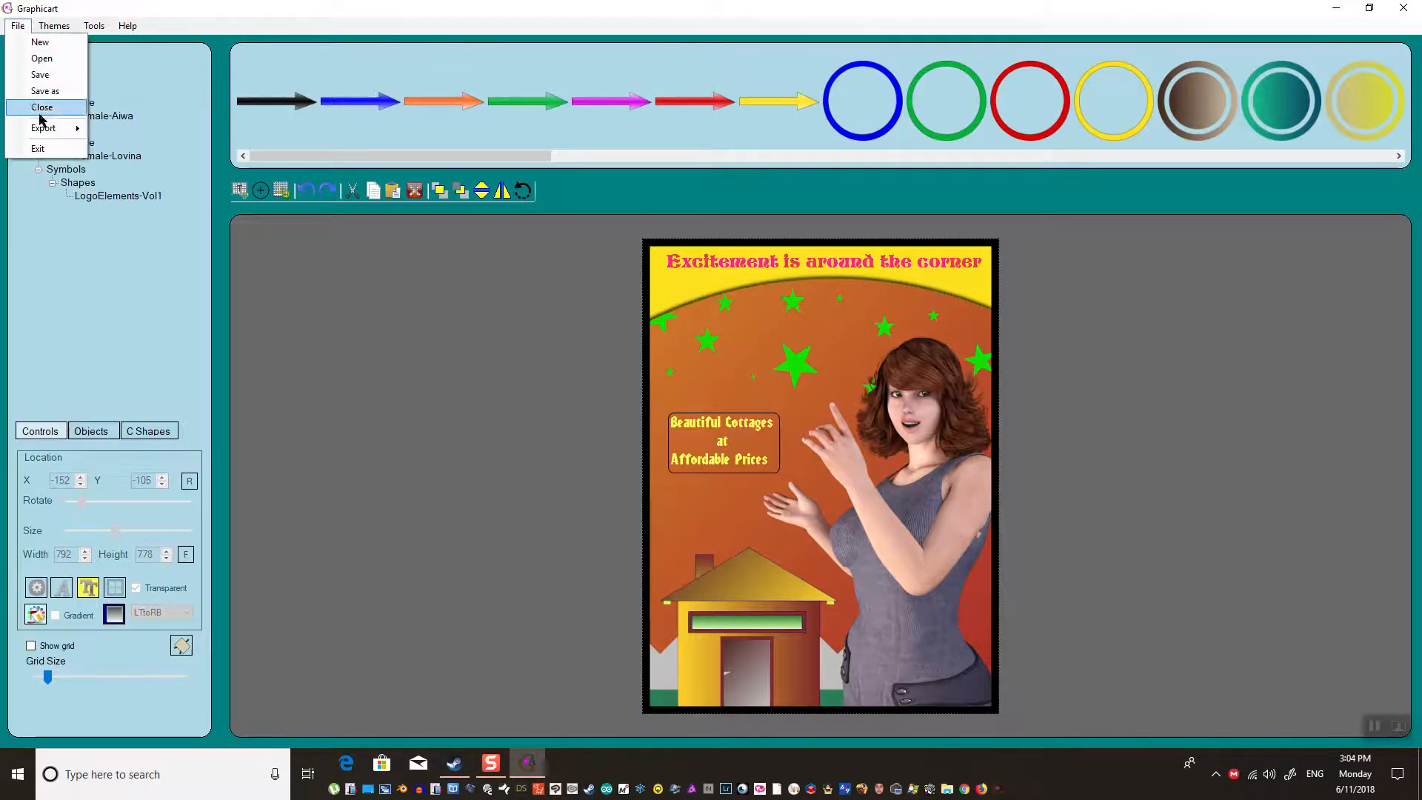
{"action": "mouse_move", "coordinate": [74, 133]}
{"action": "left_click", "coordinate": [162, 145]}
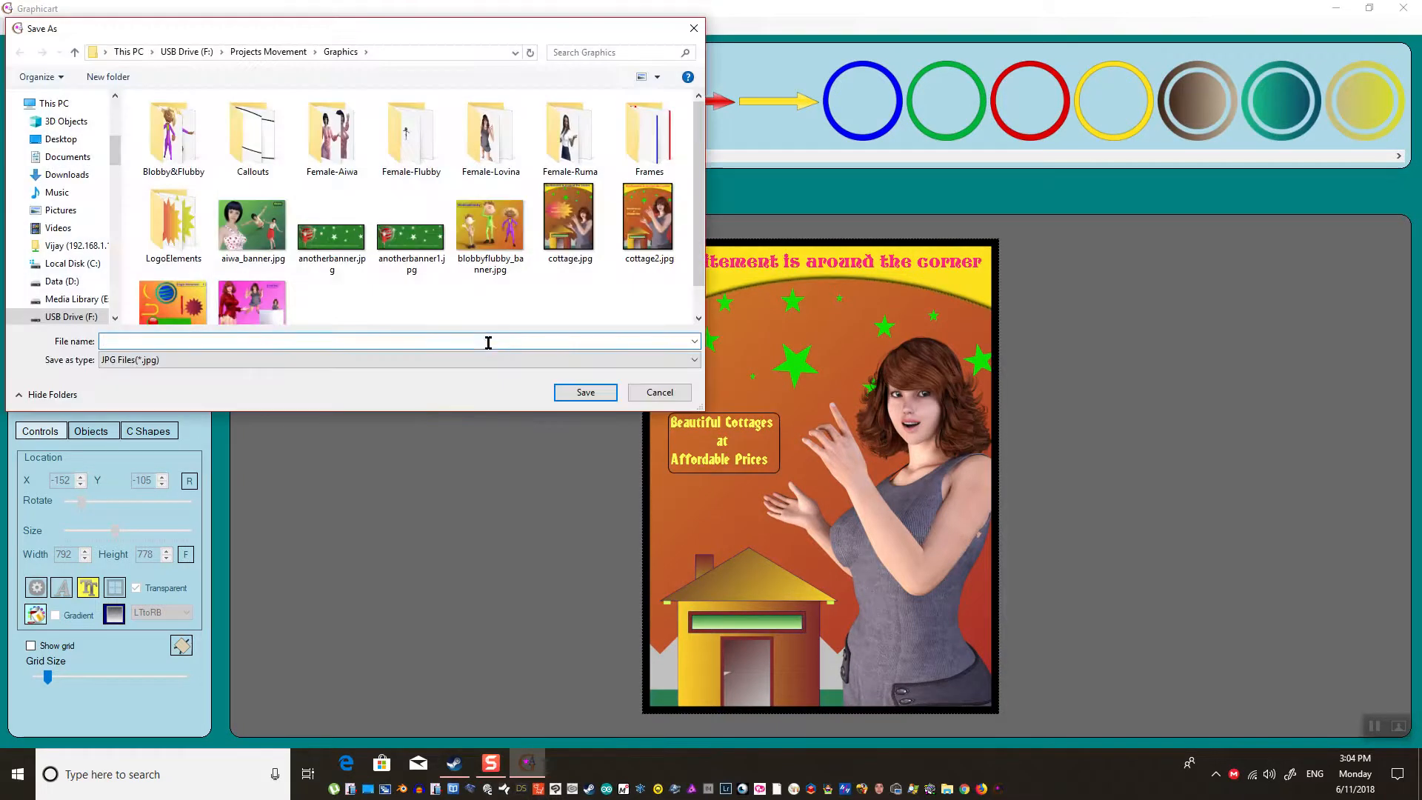
{"action": "right_click", "coordinate": [622, 242]}
{"action": "left_click", "coordinate": [628, 222]}
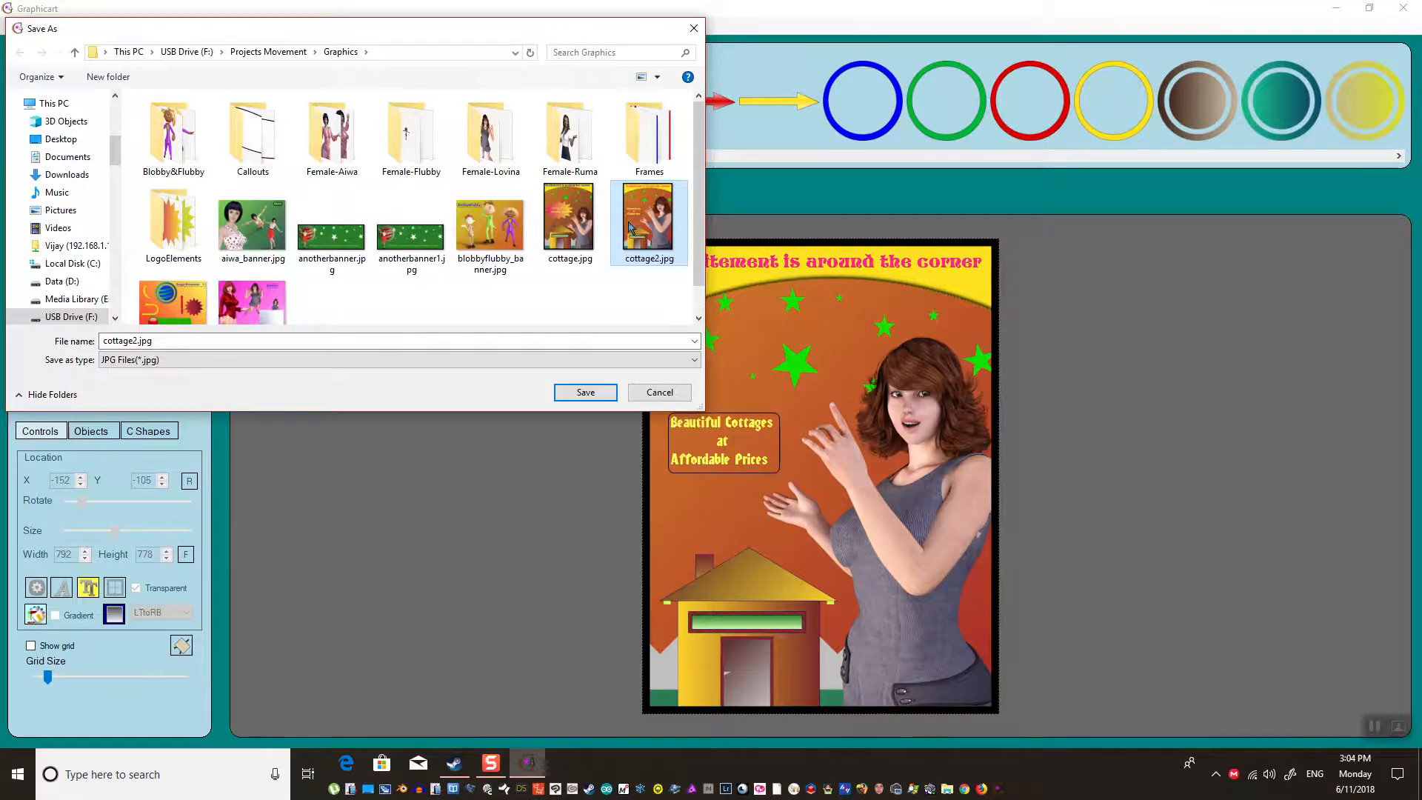
{"action": "right_click", "coordinate": [628, 222]}
{"action": "left_click", "coordinate": [655, 256]}
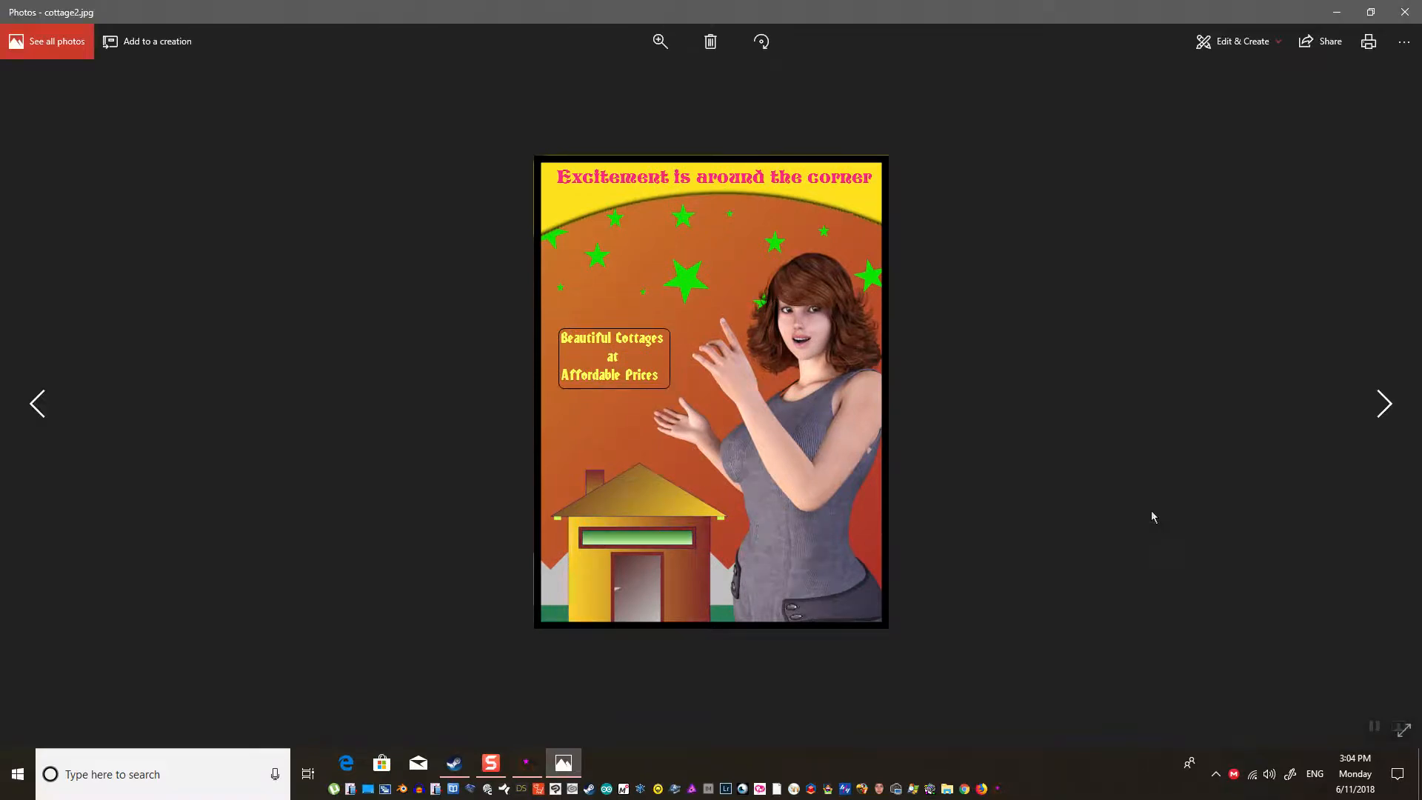
{"action": "left_click", "coordinate": [1405, 13]}
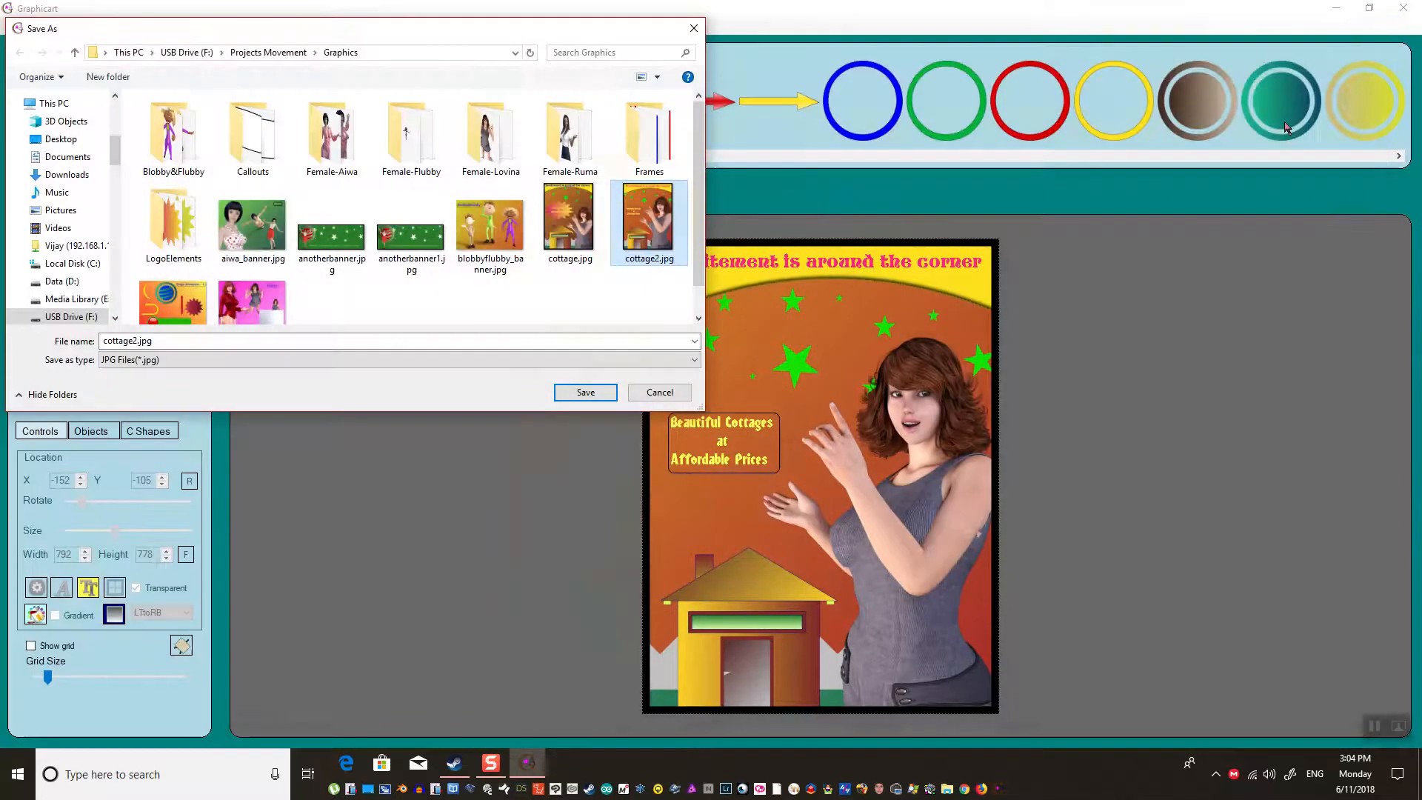
{"action": "left_click", "coordinate": [660, 400]}
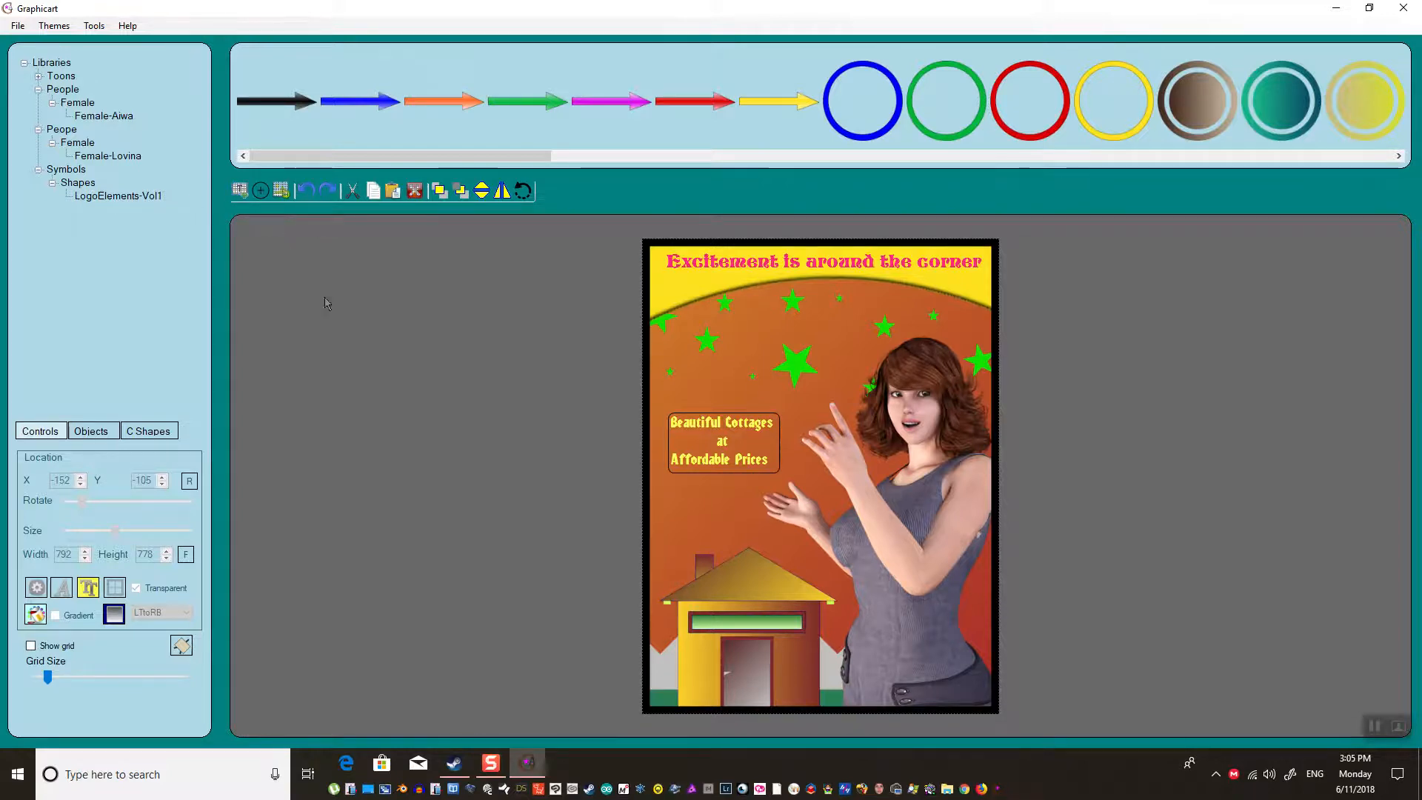
{"action": "left_click", "coordinate": [260, 191]}
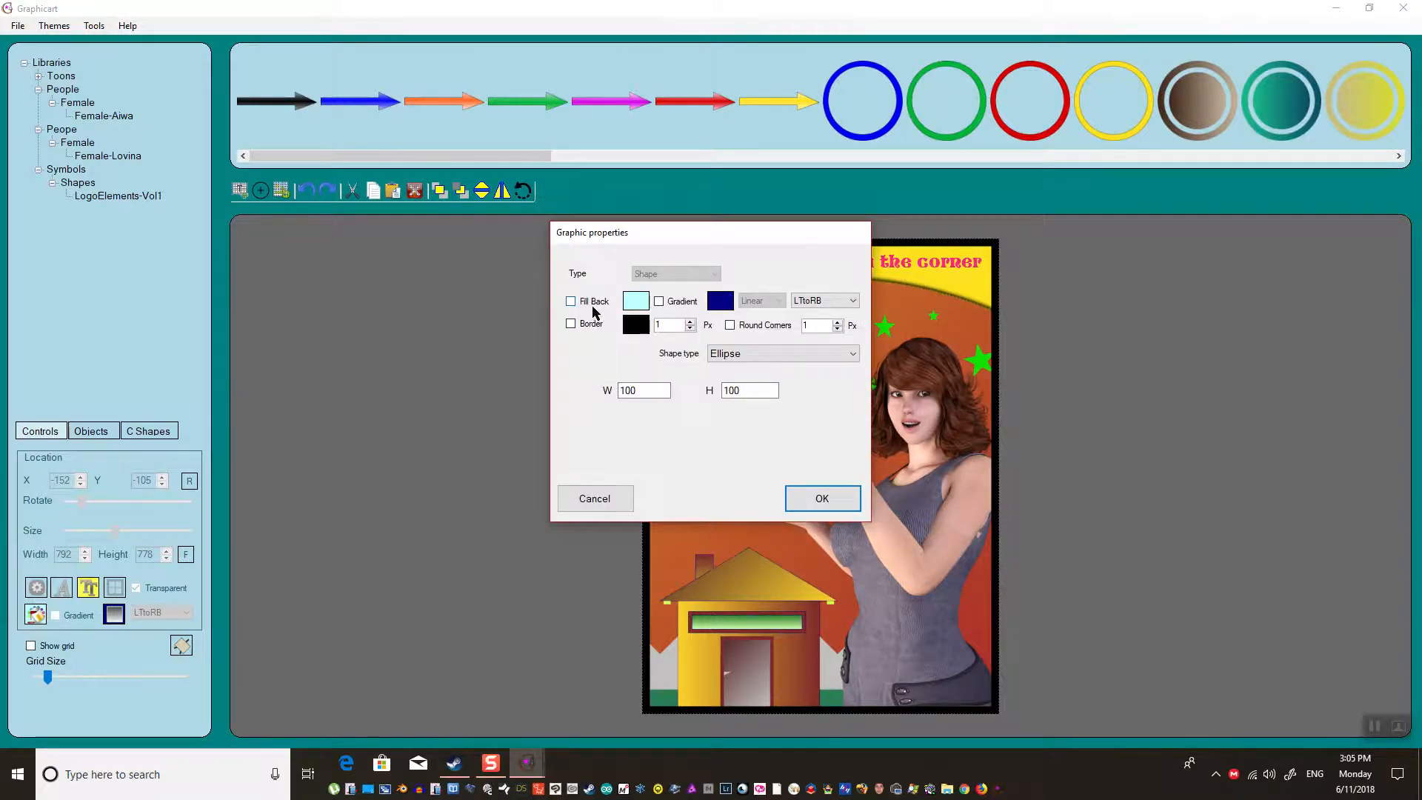
{"action": "left_click", "coordinate": [573, 508]}
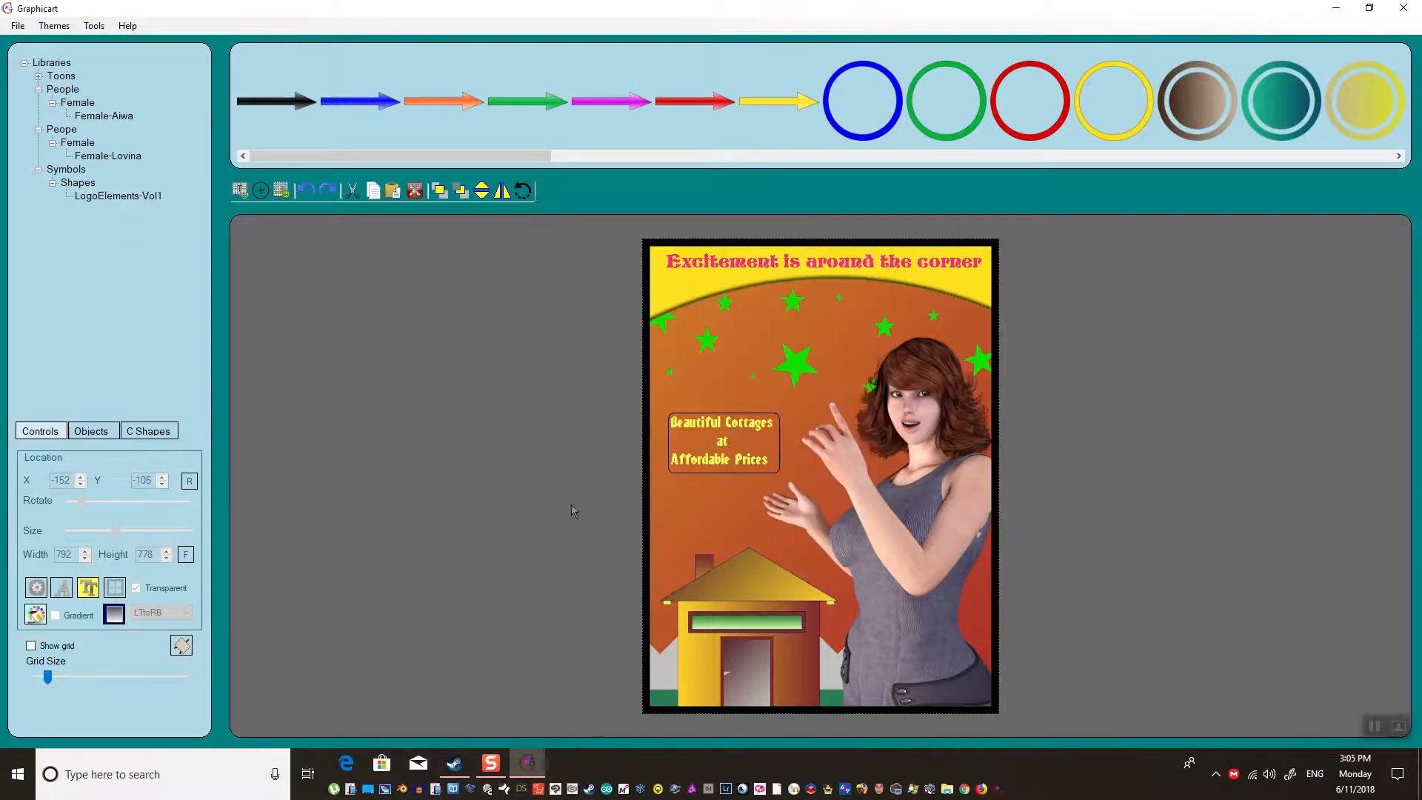
- Start a new image from the 800x300 template without saving the cottage banner
{"action": "left_click", "coordinate": [18, 25]}
{"action": "left_click", "coordinate": [29, 41]}
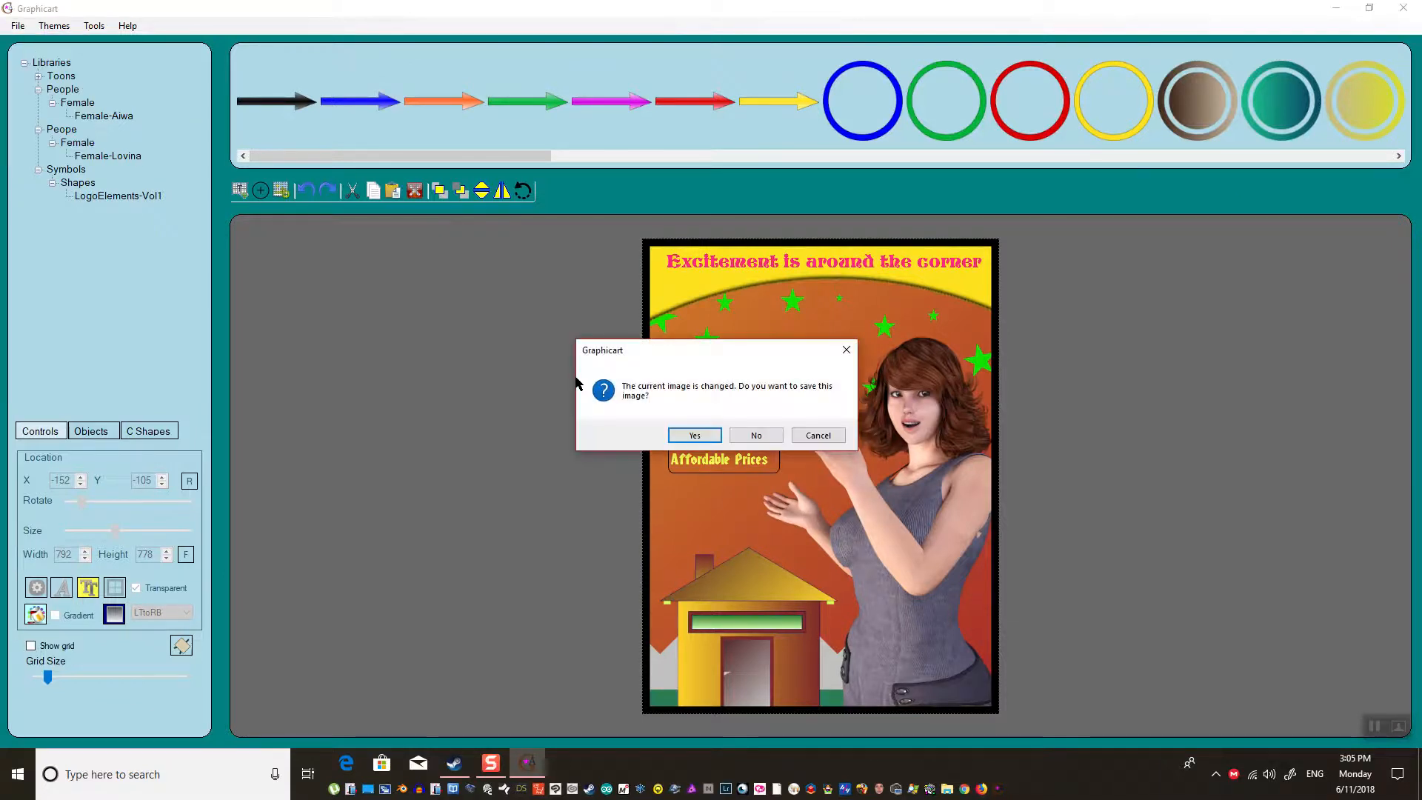
{"action": "left_click", "coordinate": [756, 436]}
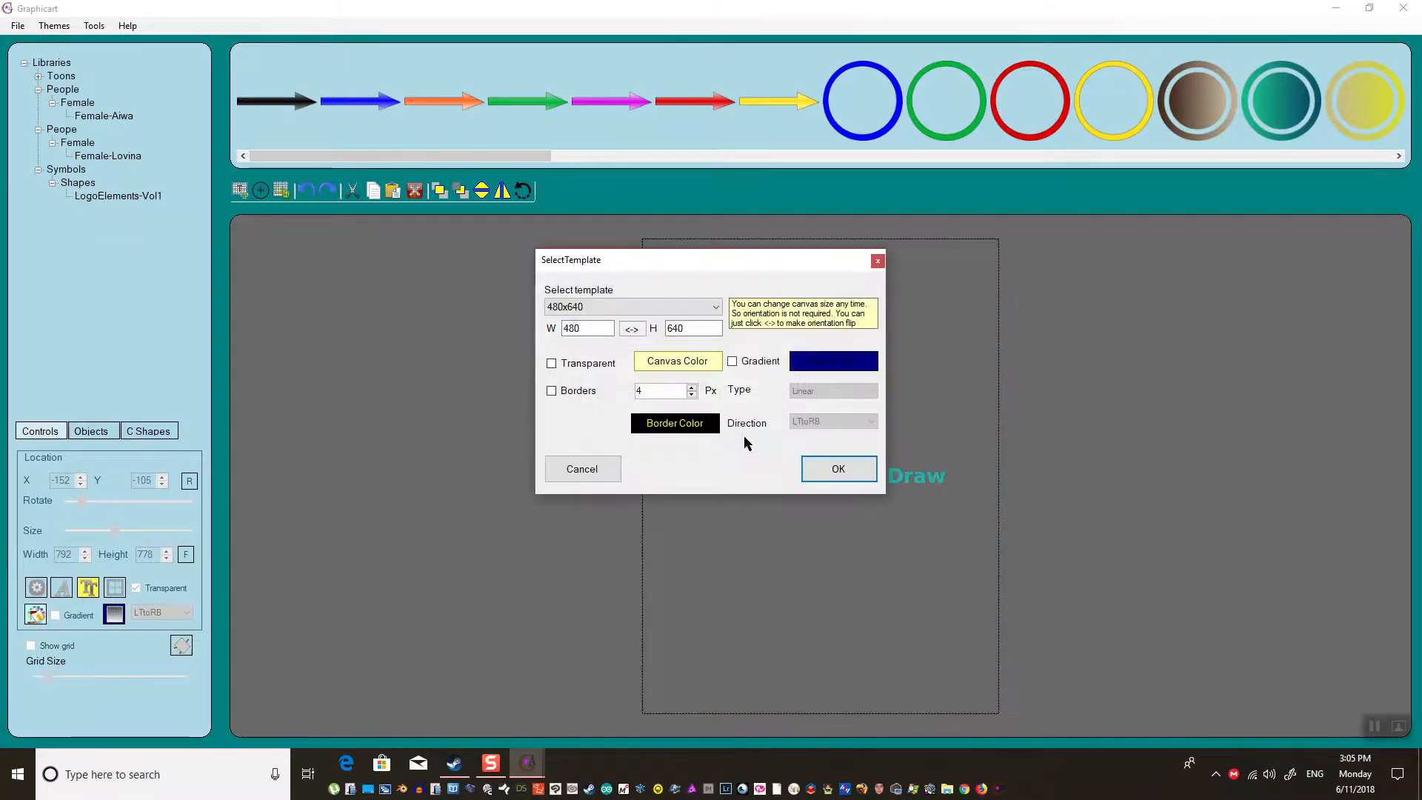
{"action": "left_click", "coordinate": [597, 308]}
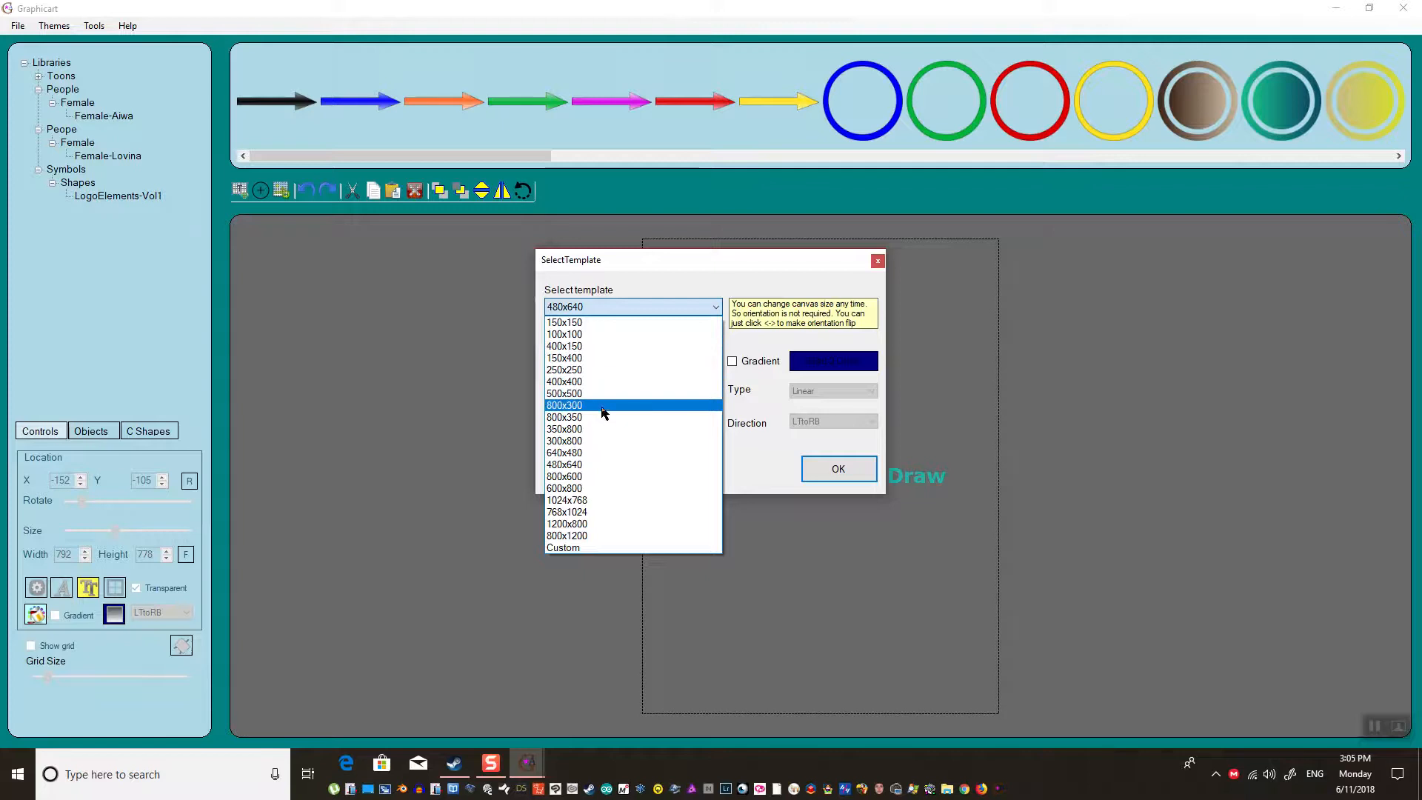
{"action": "left_click", "coordinate": [622, 404]}
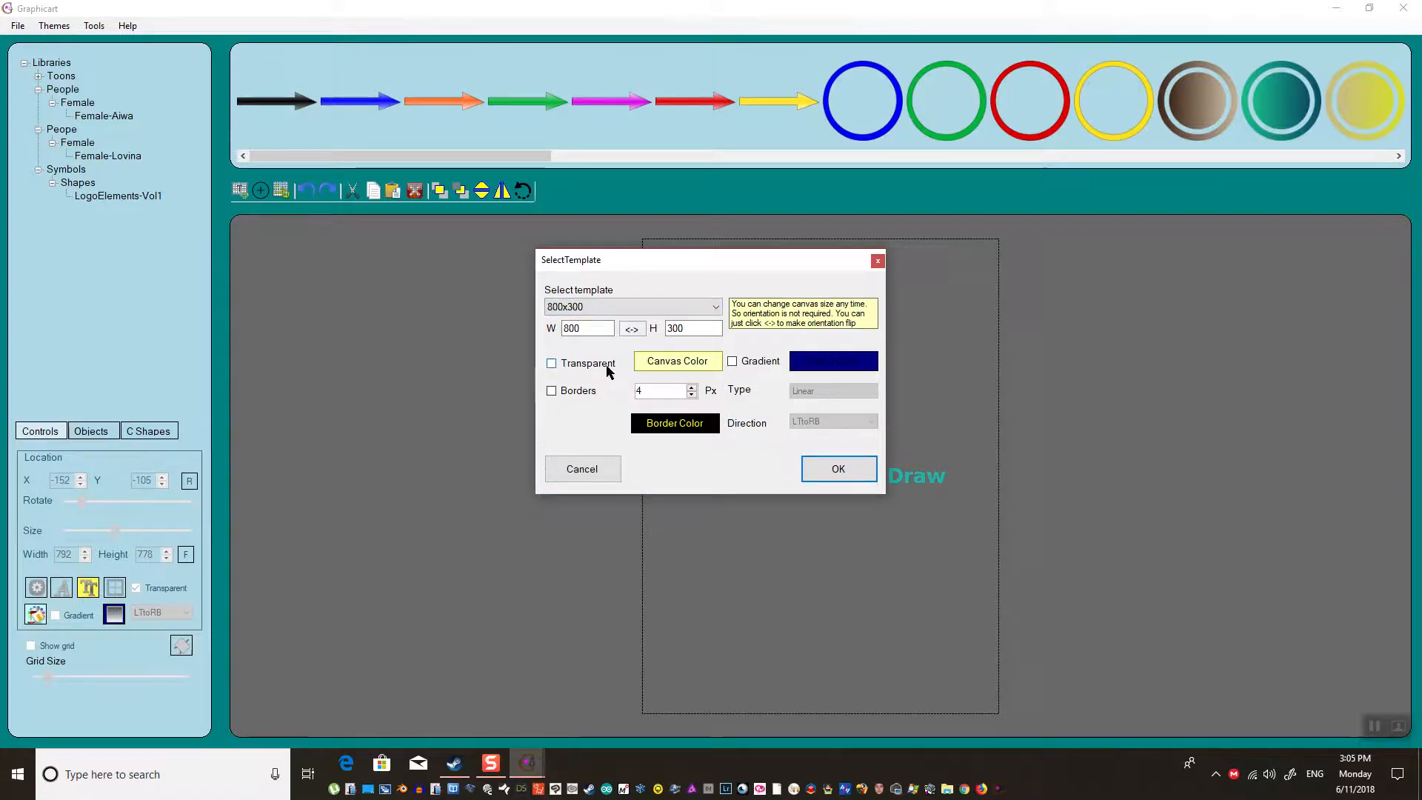
- Create the 800x300 canvas with an LTtoRB gradient from bright yellow to dark red and no border
{"action": "left_click", "coordinate": [677, 364]}
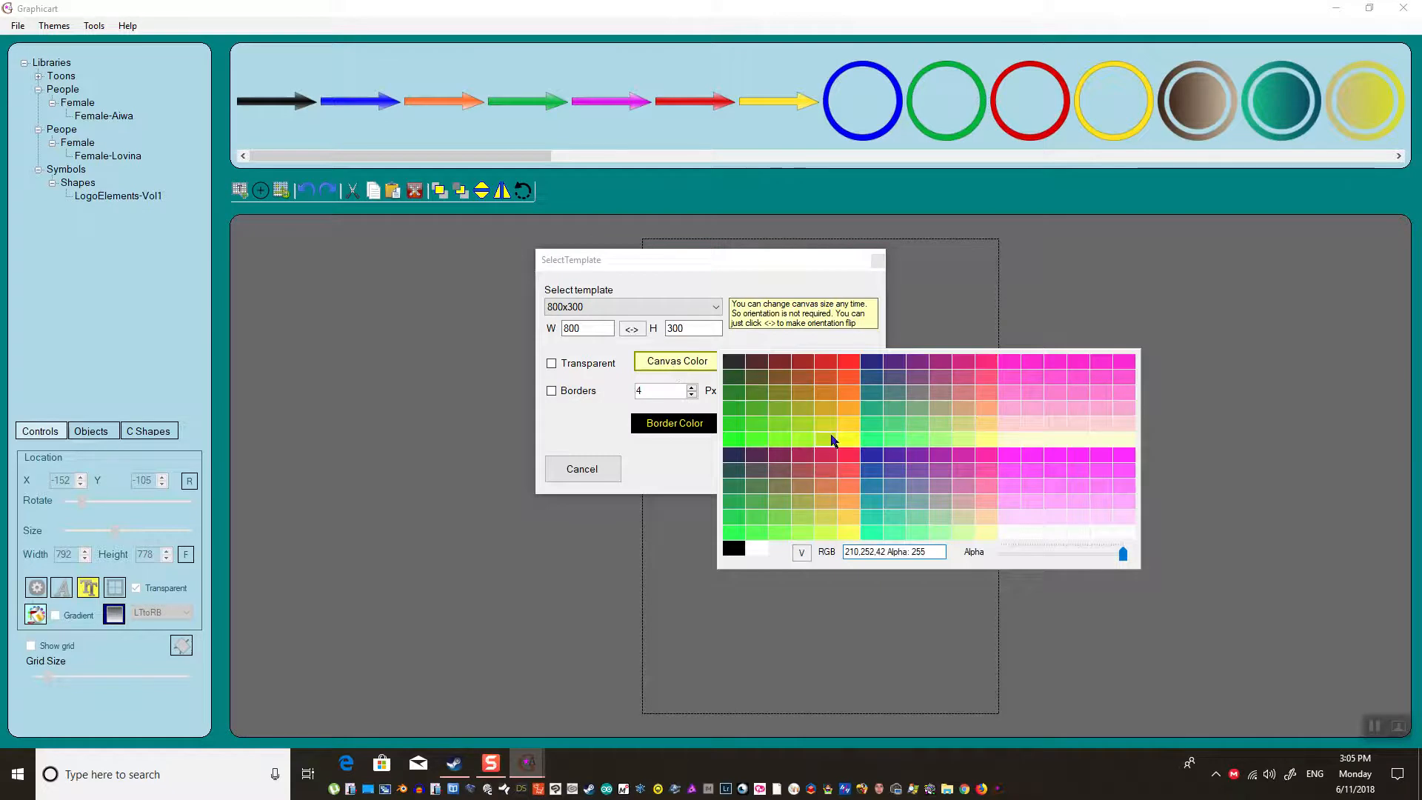
{"action": "left_click", "coordinate": [829, 429]}
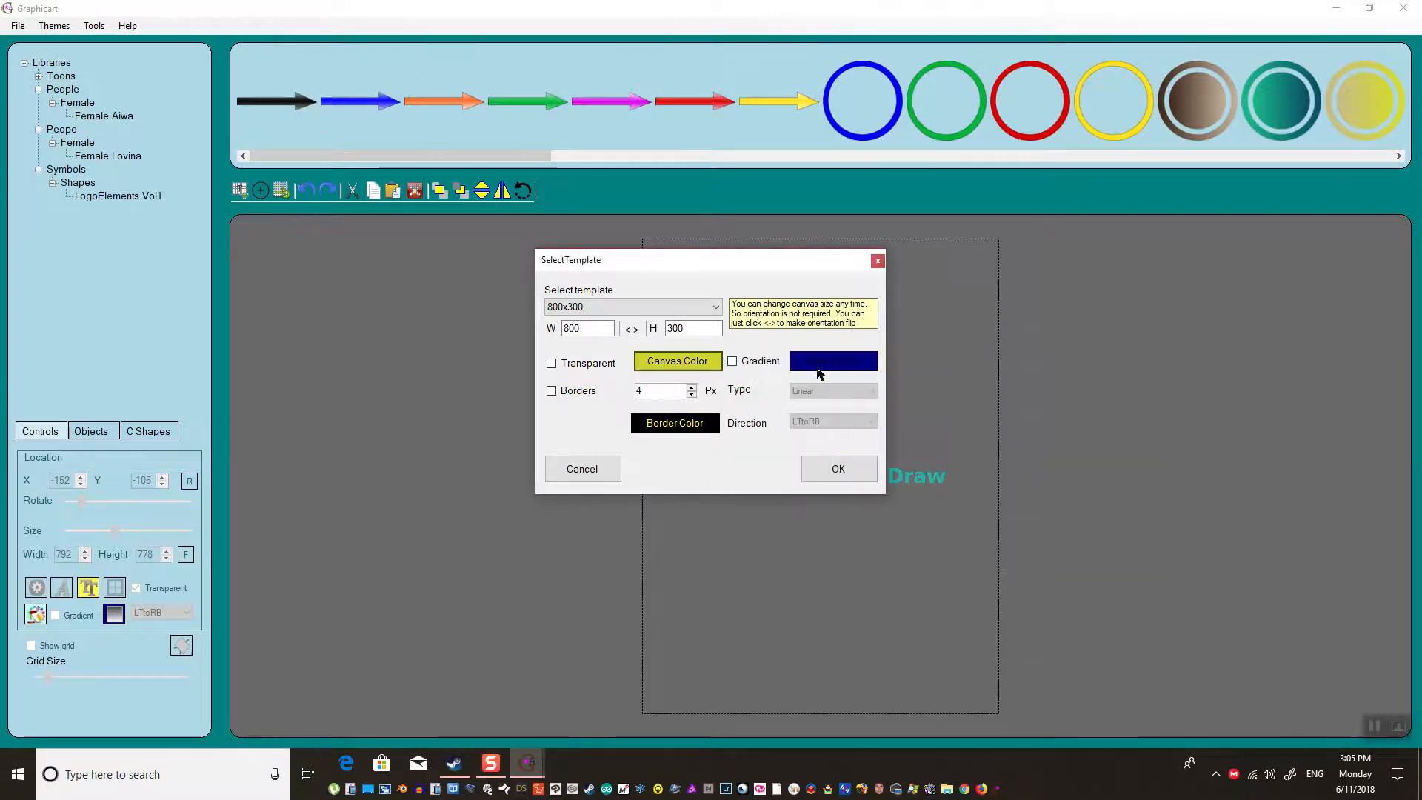
{"action": "left_click", "coordinate": [757, 361]}
{"action": "left_click", "coordinate": [825, 365]}
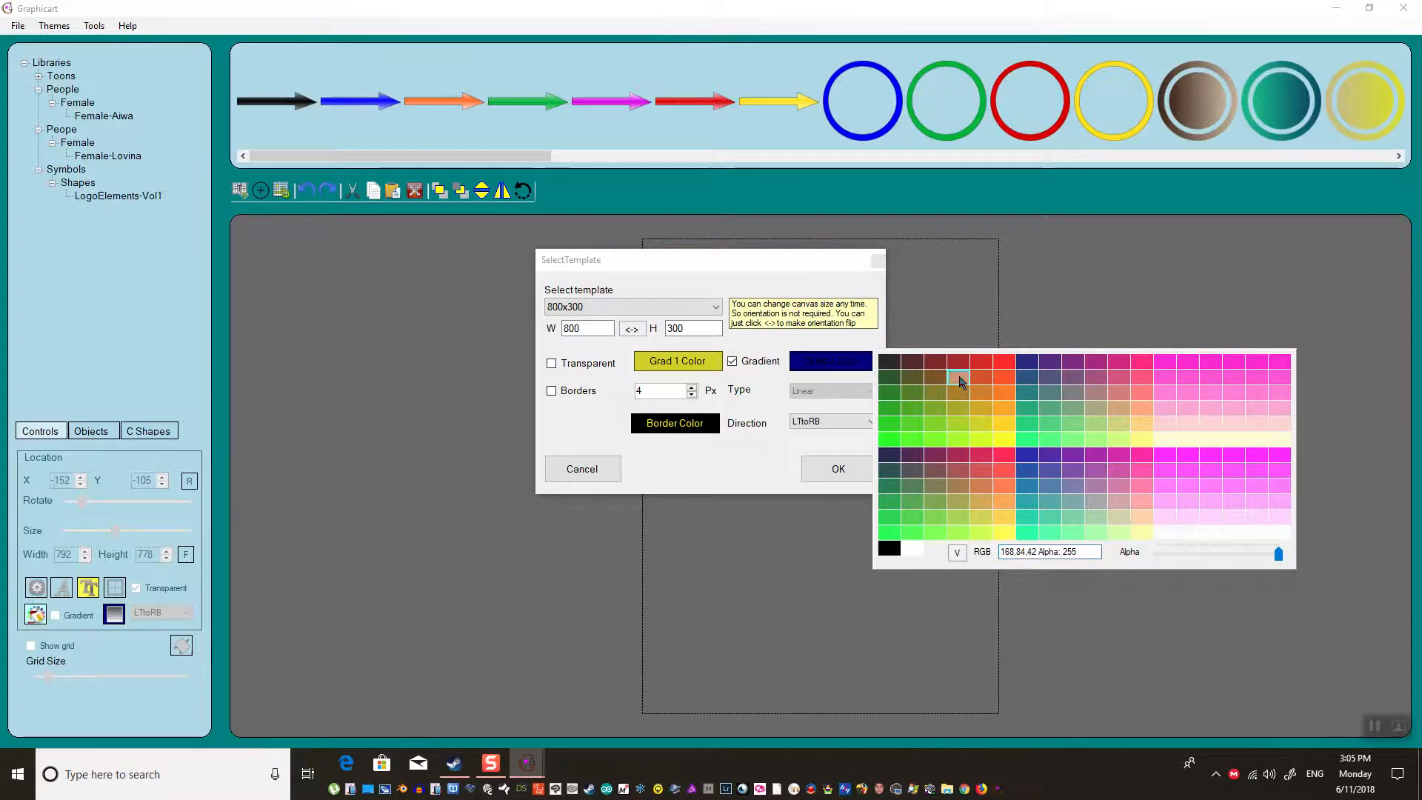
{"action": "left_click", "coordinate": [935, 363]}
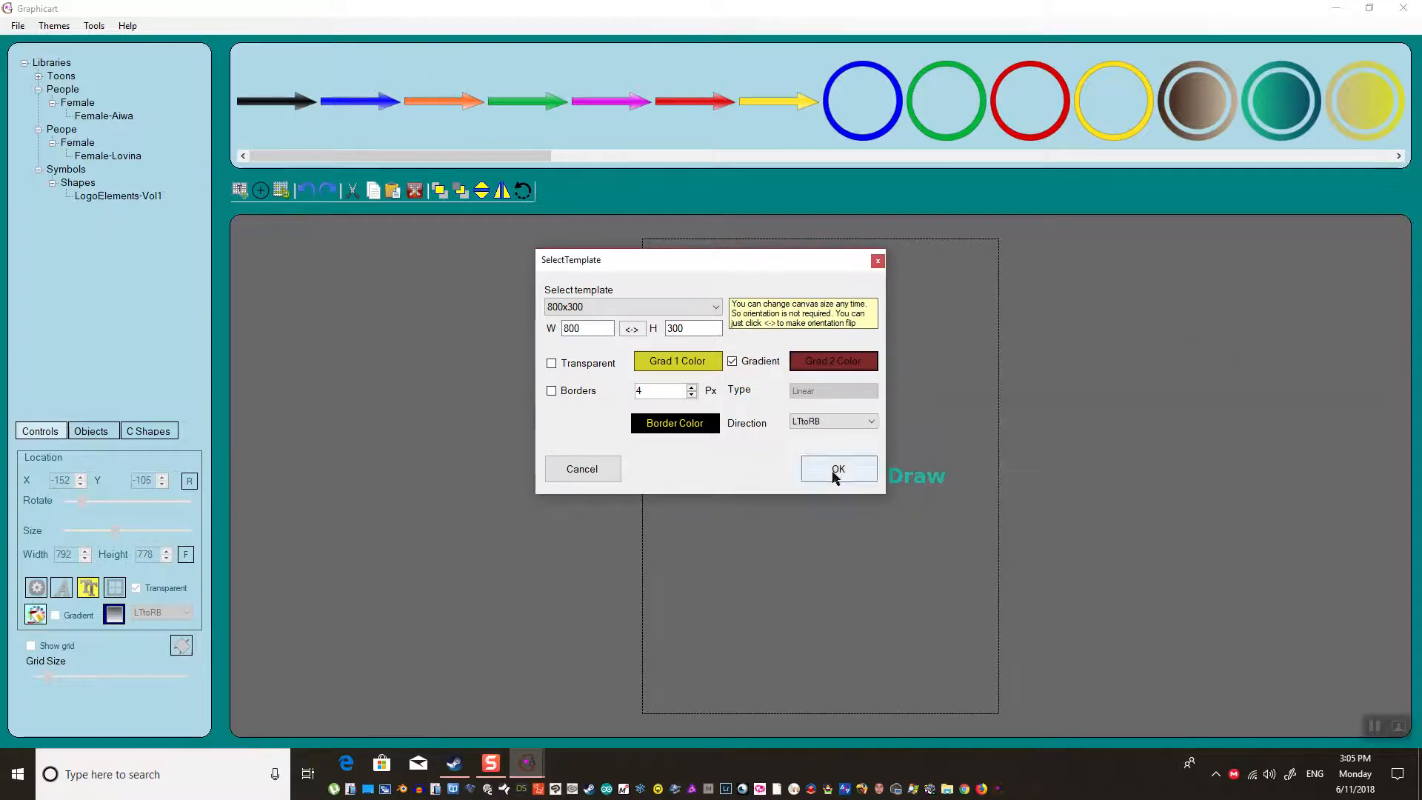
{"action": "left_click", "coordinate": [675, 360]}
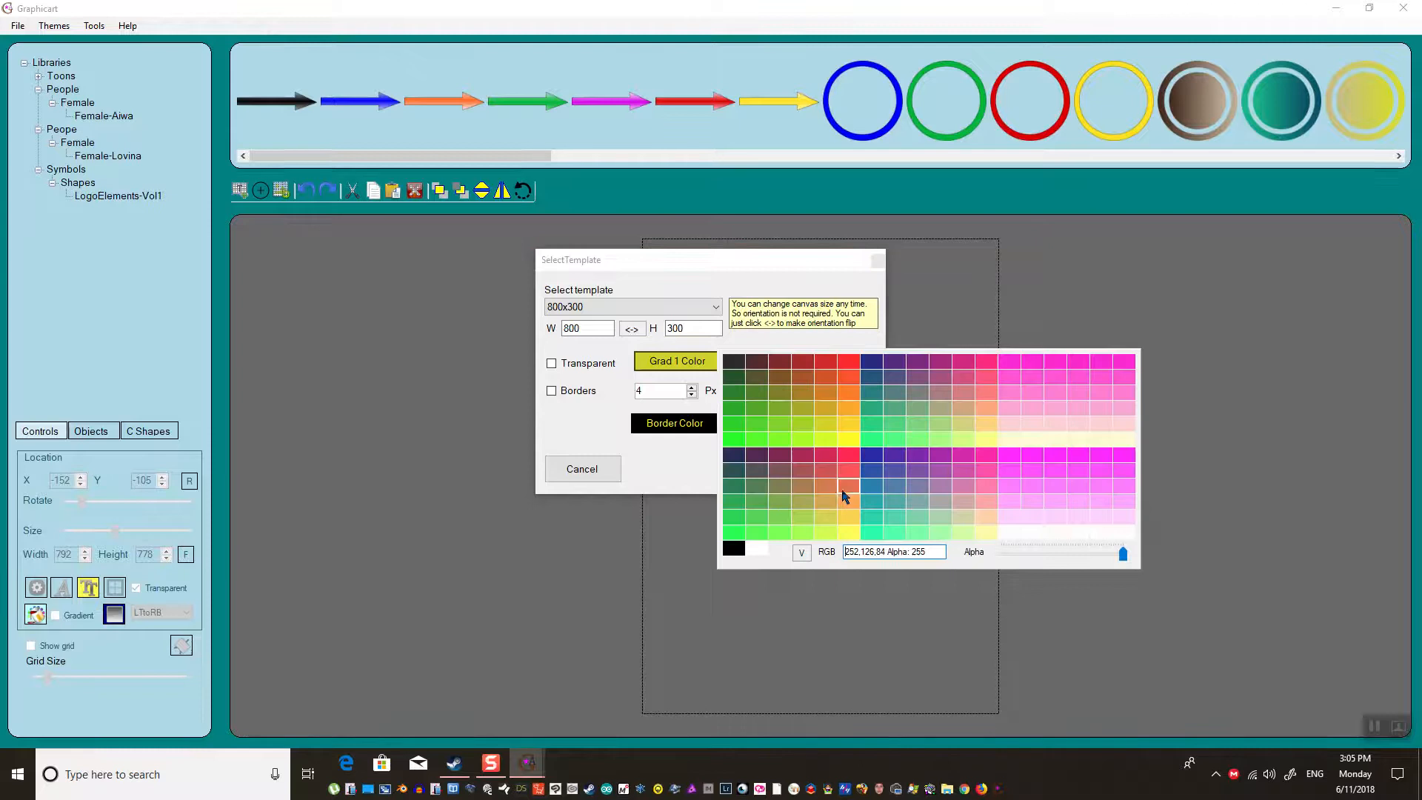
{"action": "left_click", "coordinate": [843, 524]}
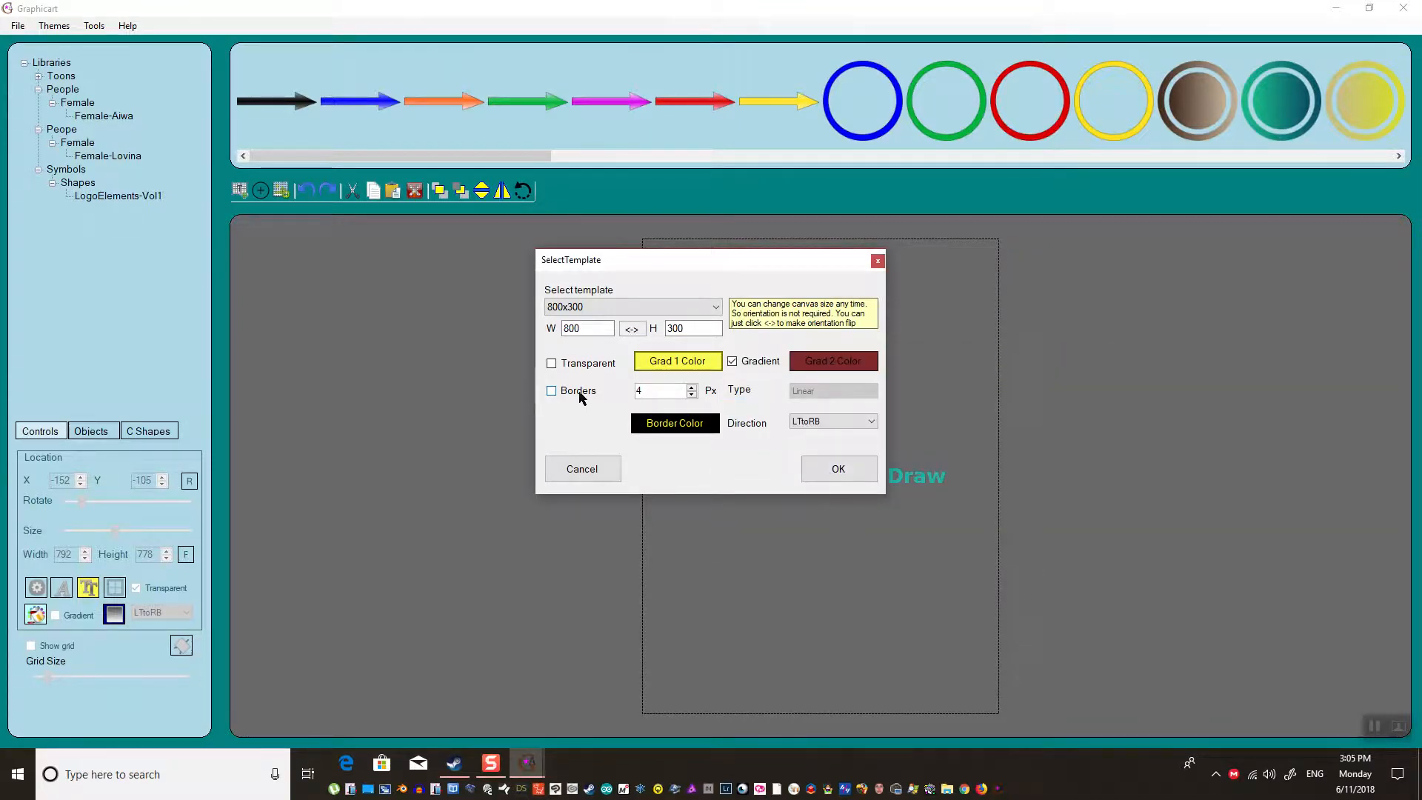
{"action": "left_click", "coordinate": [837, 471]}
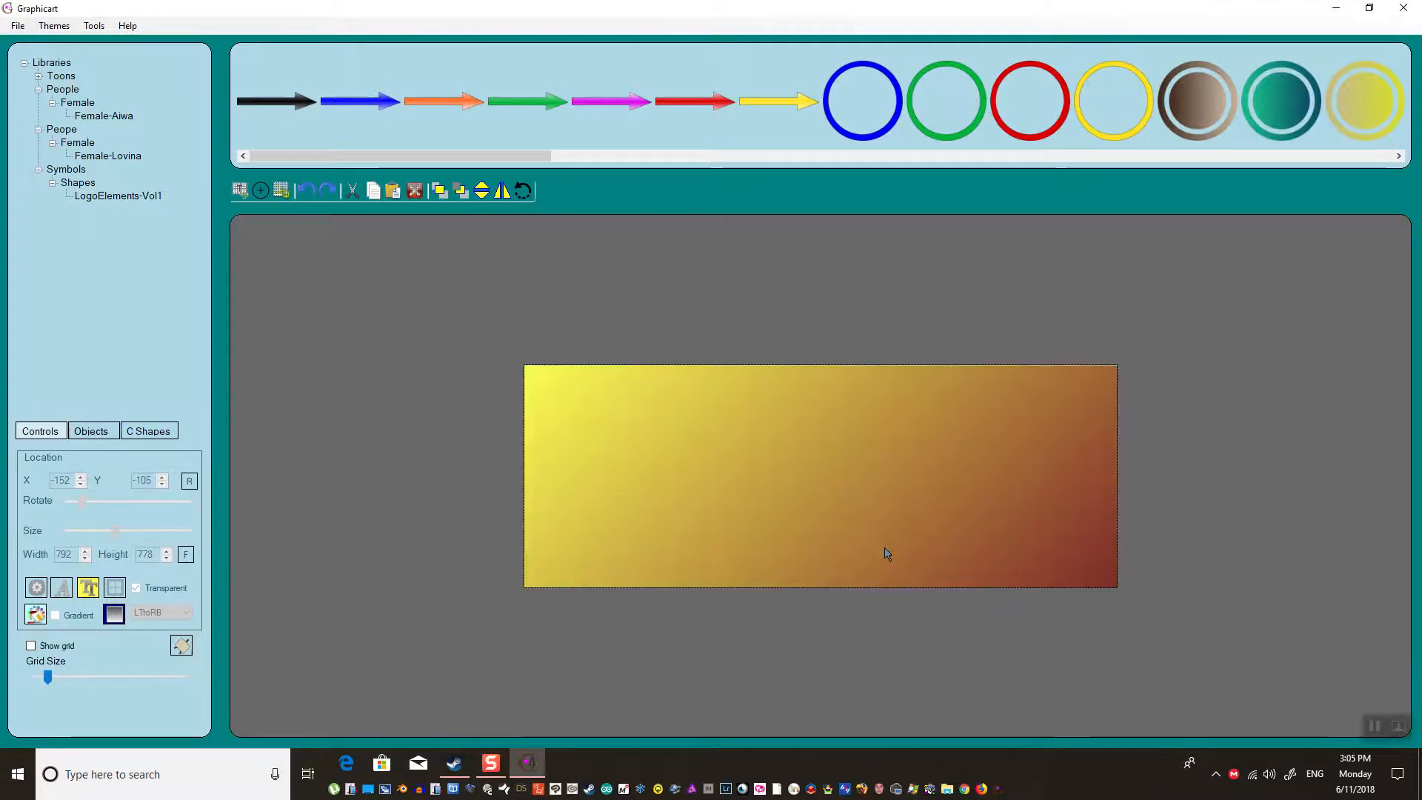
- Add a 100x100 ellipse filled with a TopToBottom gradient from mustard yellow to orange-red
{"action": "left_click", "coordinate": [260, 191]}
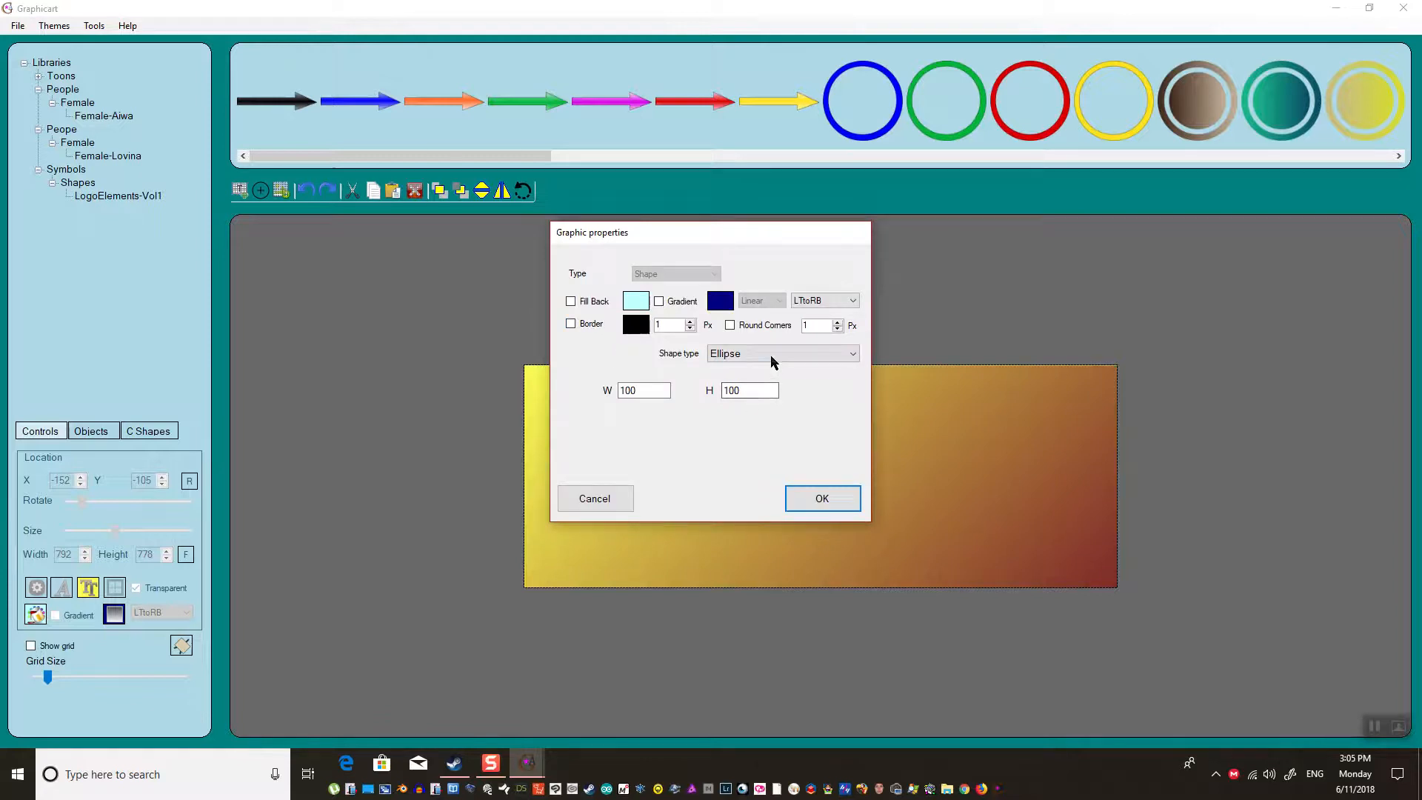
{"action": "left_click", "coordinate": [652, 390]}
{"action": "left_click", "coordinate": [637, 301]}
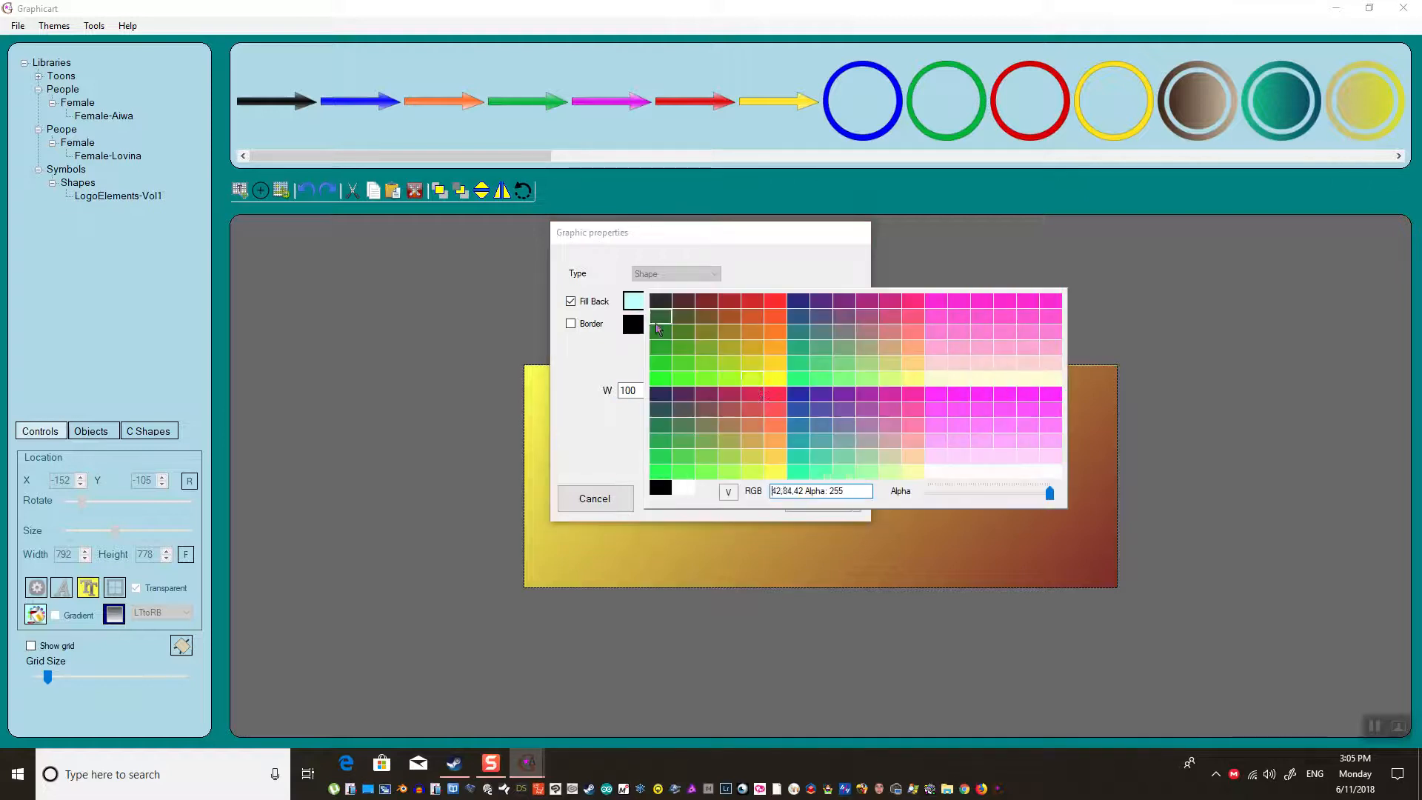
{"action": "left_click", "coordinate": [753, 455]}
{"action": "left_click", "coordinate": [696, 306]}
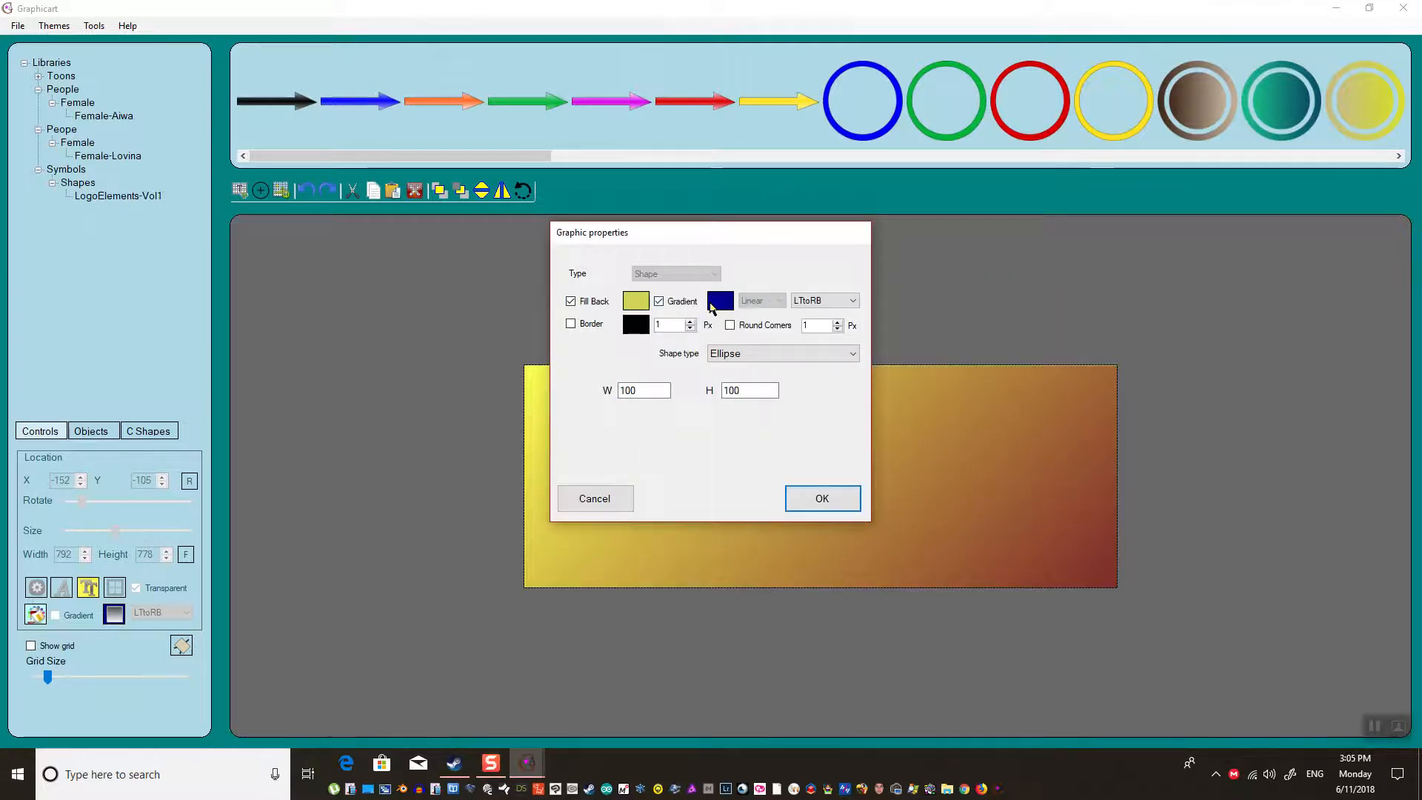
{"action": "left_click", "coordinate": [721, 301]}
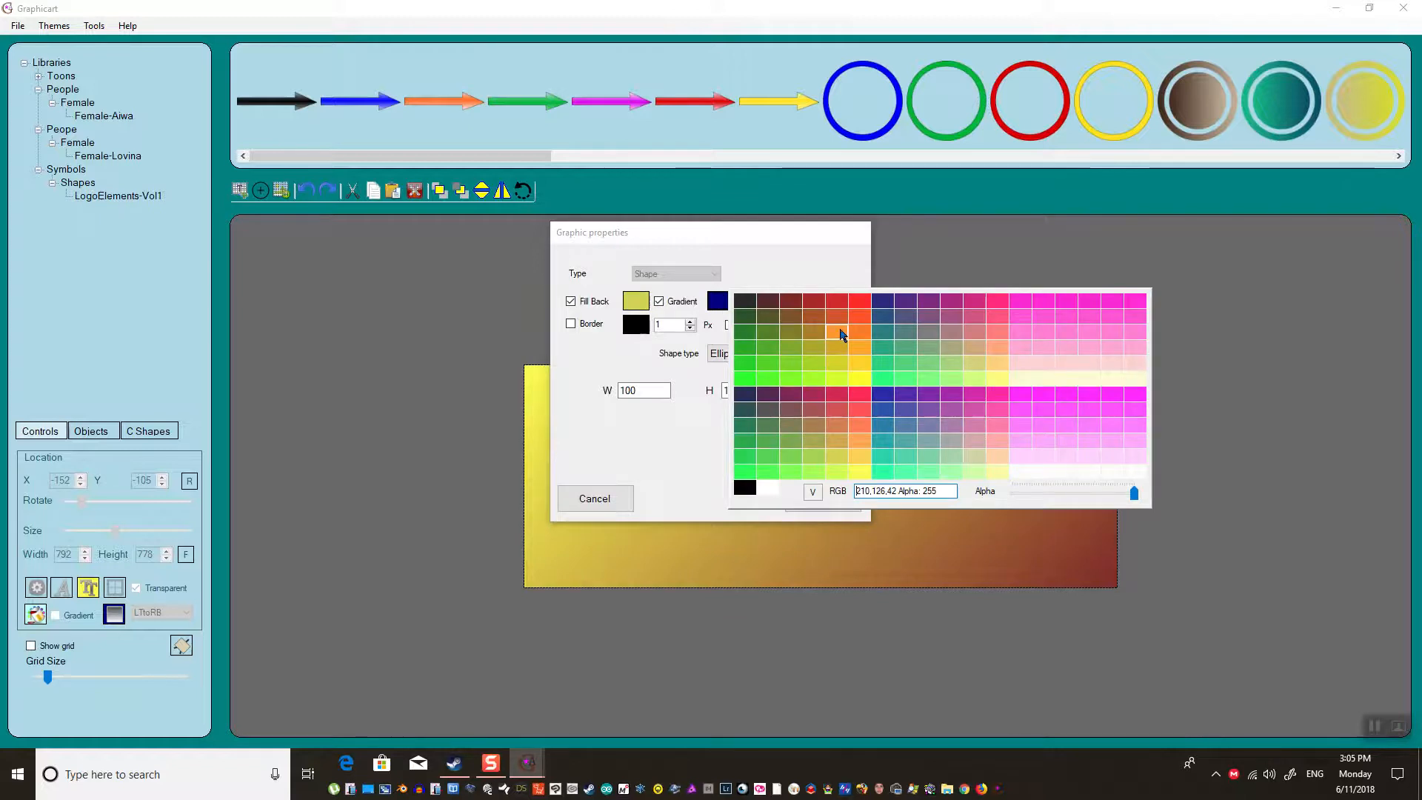
{"action": "left_click", "coordinate": [839, 332]}
{"action": "left_click", "coordinate": [723, 306]}
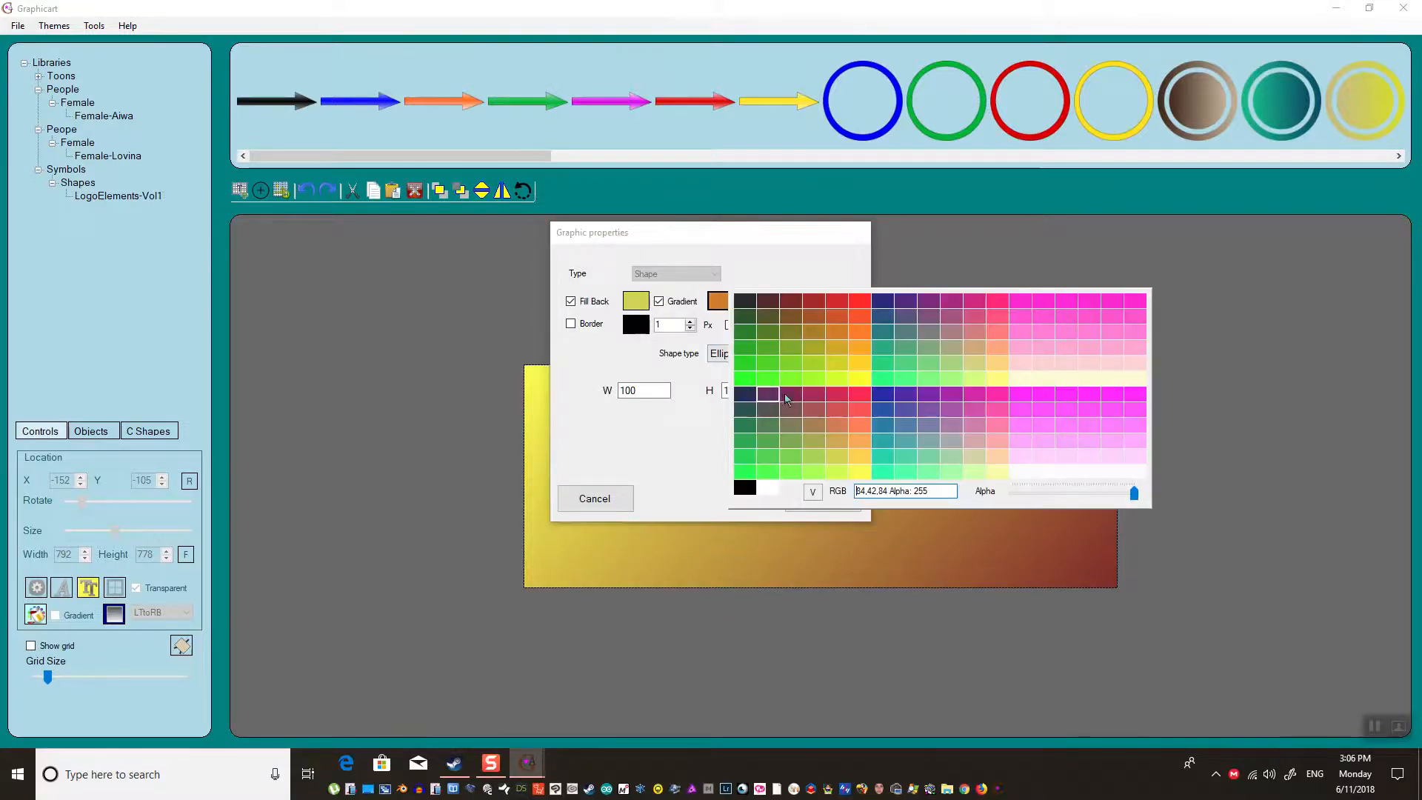
{"action": "left_click", "coordinate": [859, 328]}
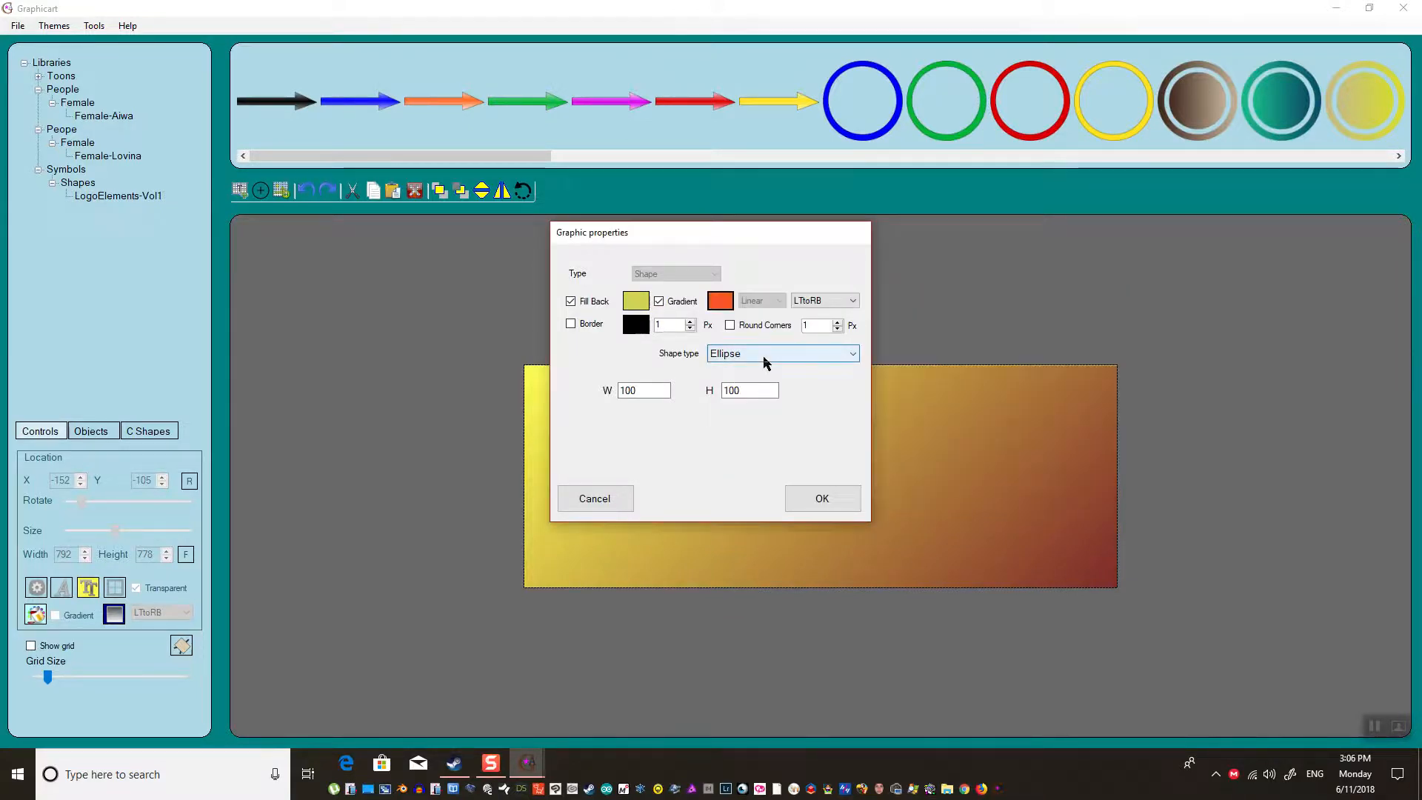
{"action": "left_click", "coordinate": [805, 307]}
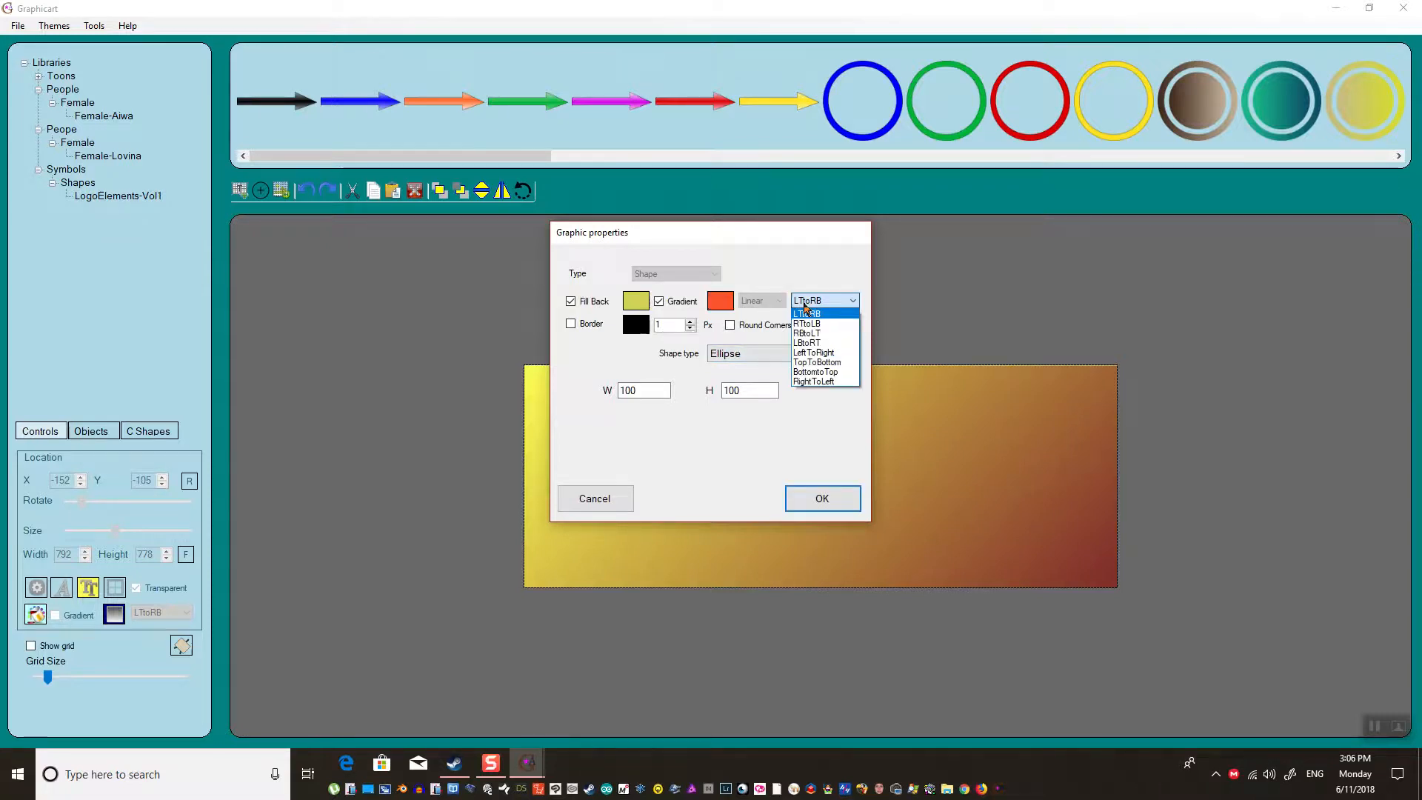
{"action": "left_click", "coordinate": [822, 361]}
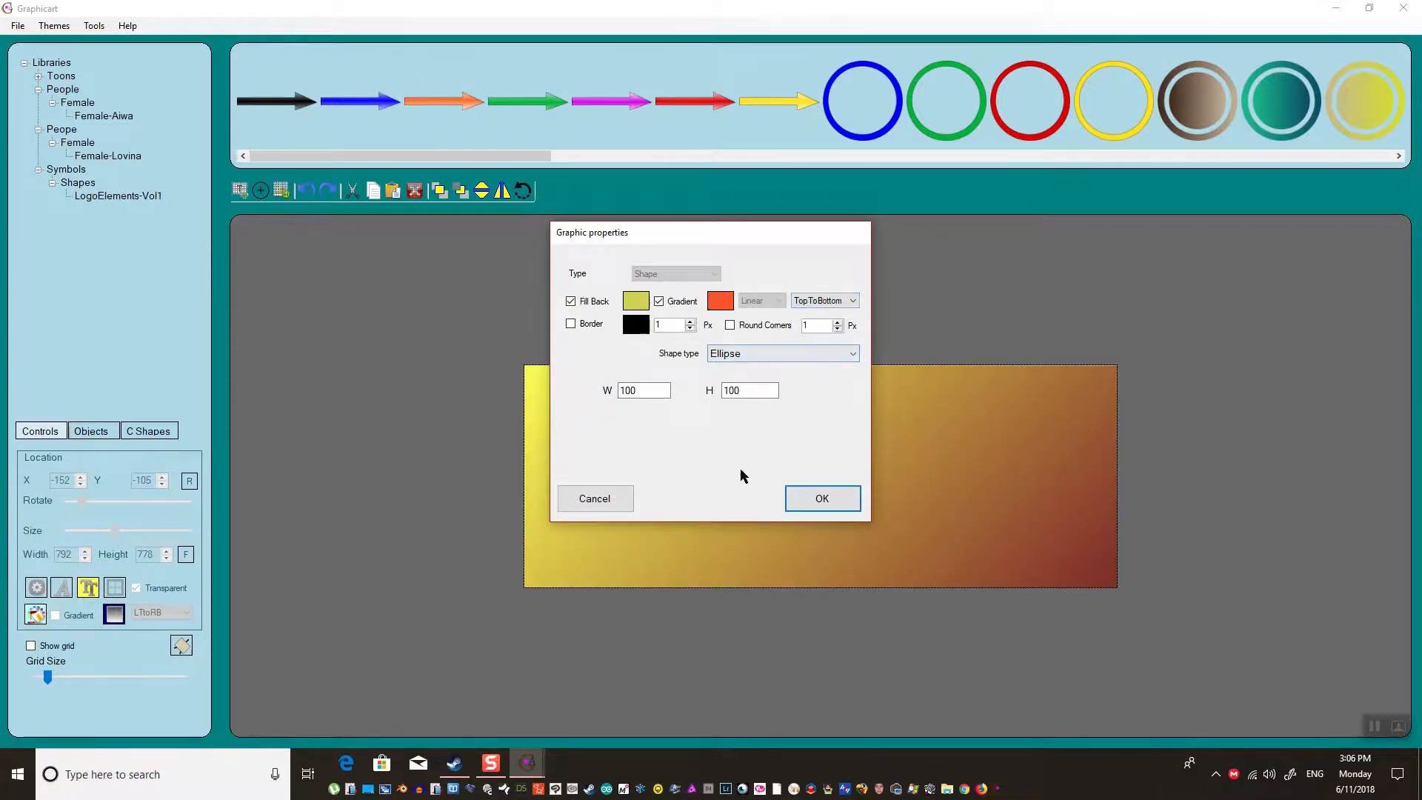
{"action": "left_click", "coordinate": [833, 502]}
- Place the circle near the banner's upper-left corner at about X 38, Y 15, rotate it slightly and deselect it
{"action": "mouse_move", "coordinate": [587, 438]}
{"action": "left_mouse_down"}
{"action": "mouse_move", "coordinate": [600, 424]}
{"action": "mouse_move", "coordinate": [560, 437]}
{"action": "left_mouse_up"}
{"action": "mouse_move", "coordinate": [126, 507]}
{"action": "left_mouse_down"}
{"action": "mouse_move", "coordinate": [186, 519]}
{"action": "mouse_move", "coordinate": [127, 534]}
{"action": "left_mouse_up"}
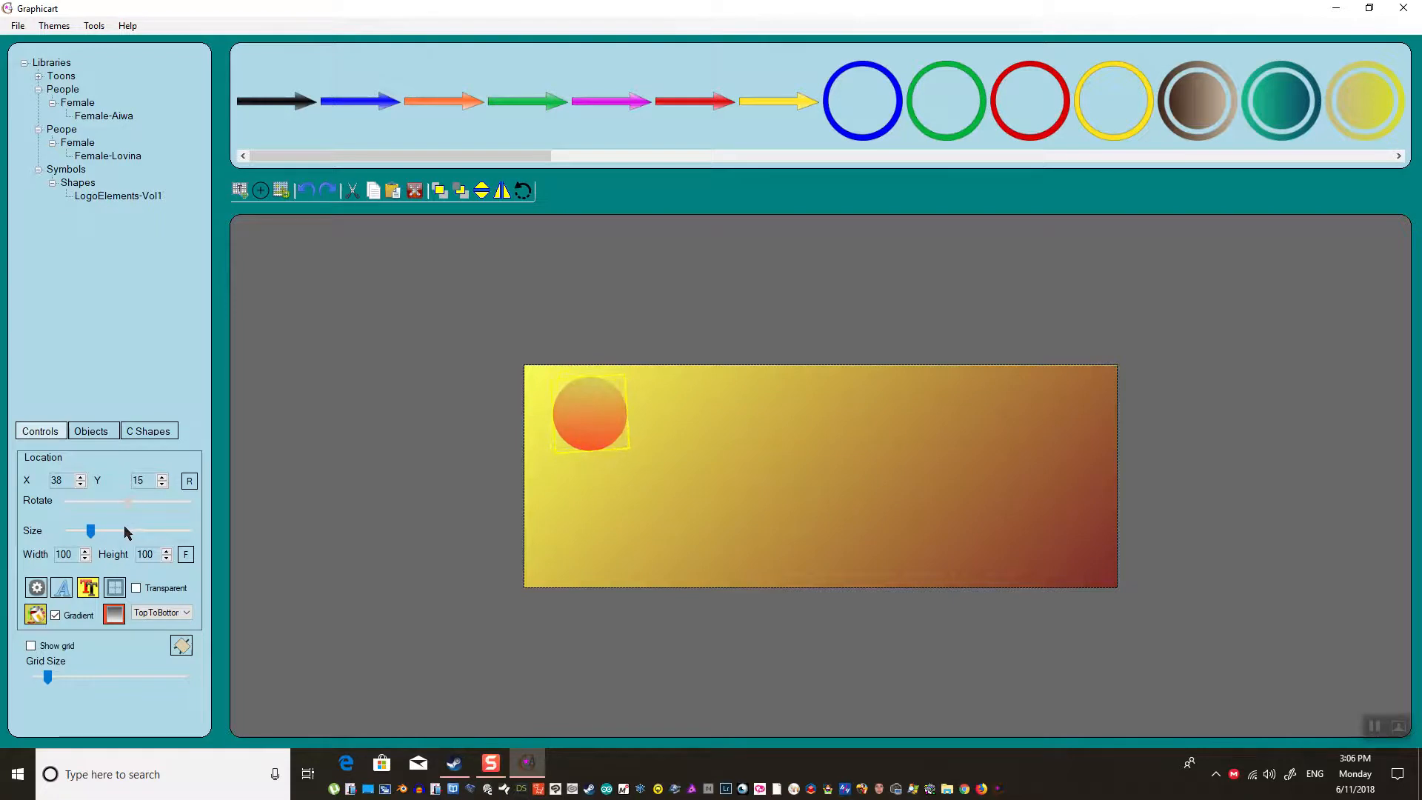
{"action": "left_click", "coordinate": [776, 552]}
{"action": "left_click", "coordinate": [630, 447]}
{"action": "left_click", "coordinate": [758, 490]}
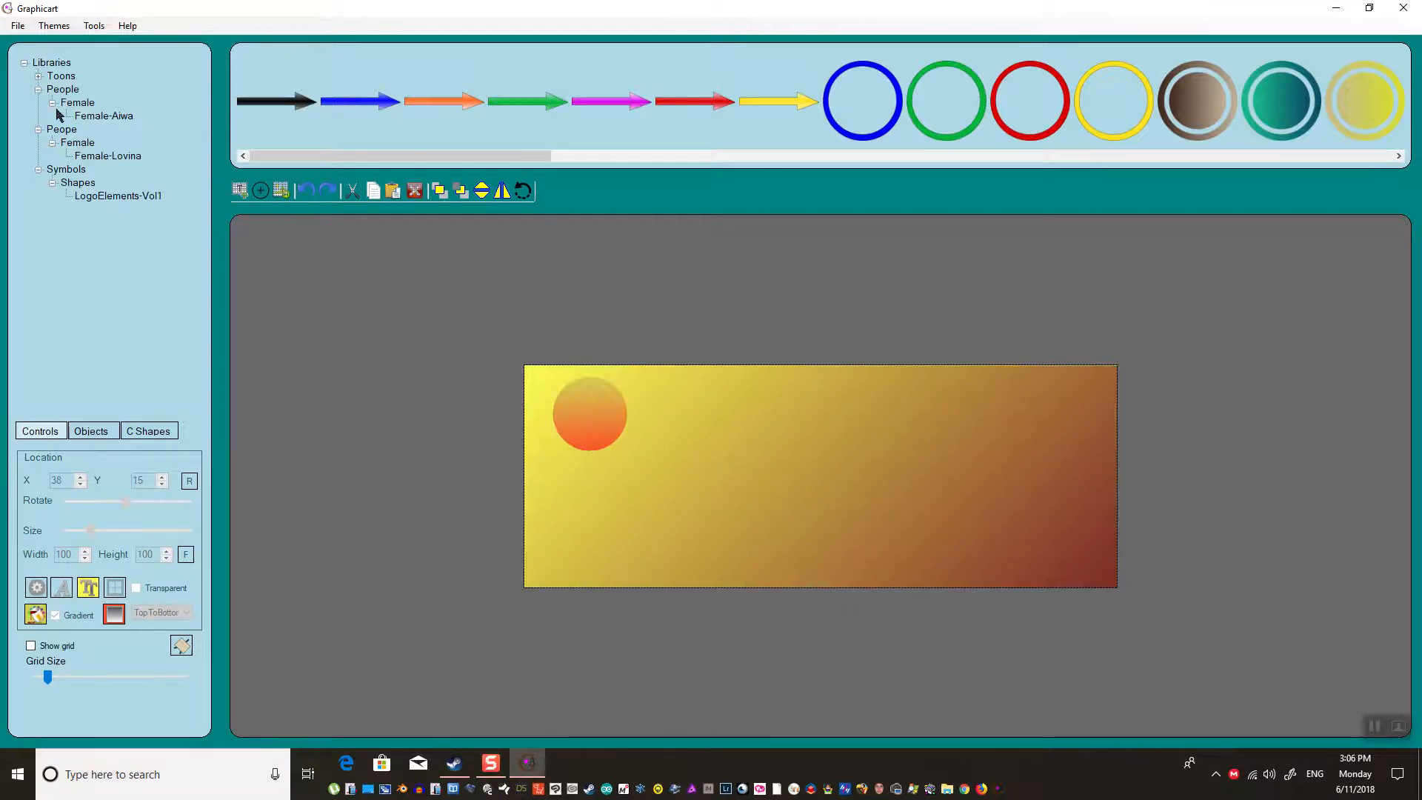
- Show the Blobby&Flubby figures from the General toons library
{"action": "left_click", "coordinate": [38, 77]}
{"action": "left_click", "coordinate": [53, 90]}
{"action": "left_click", "coordinate": [84, 103]}
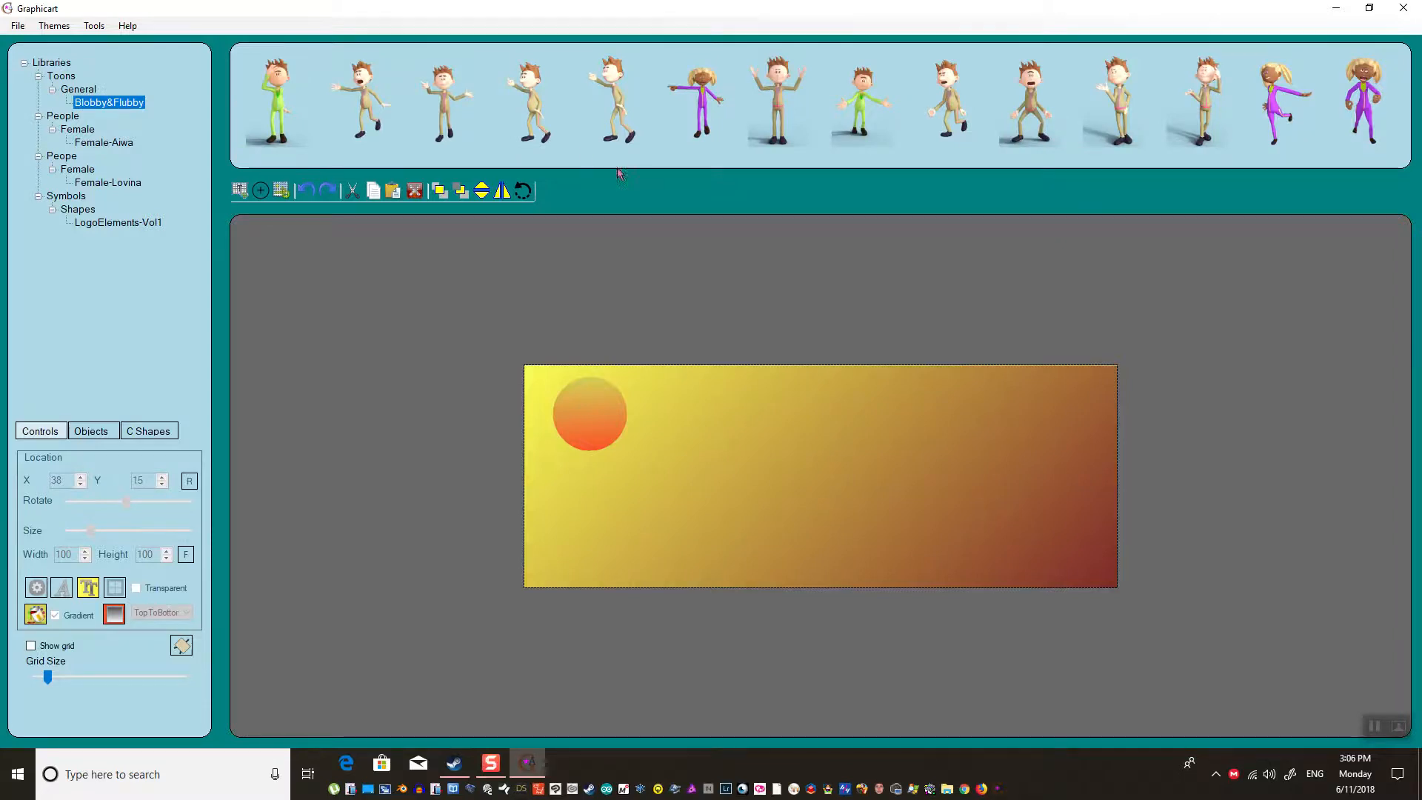
- Add the custom house shape to the banner, shrink it to about 118x105 and place it at about X 167, Y 134
{"action": "left_click", "coordinate": [144, 433]}
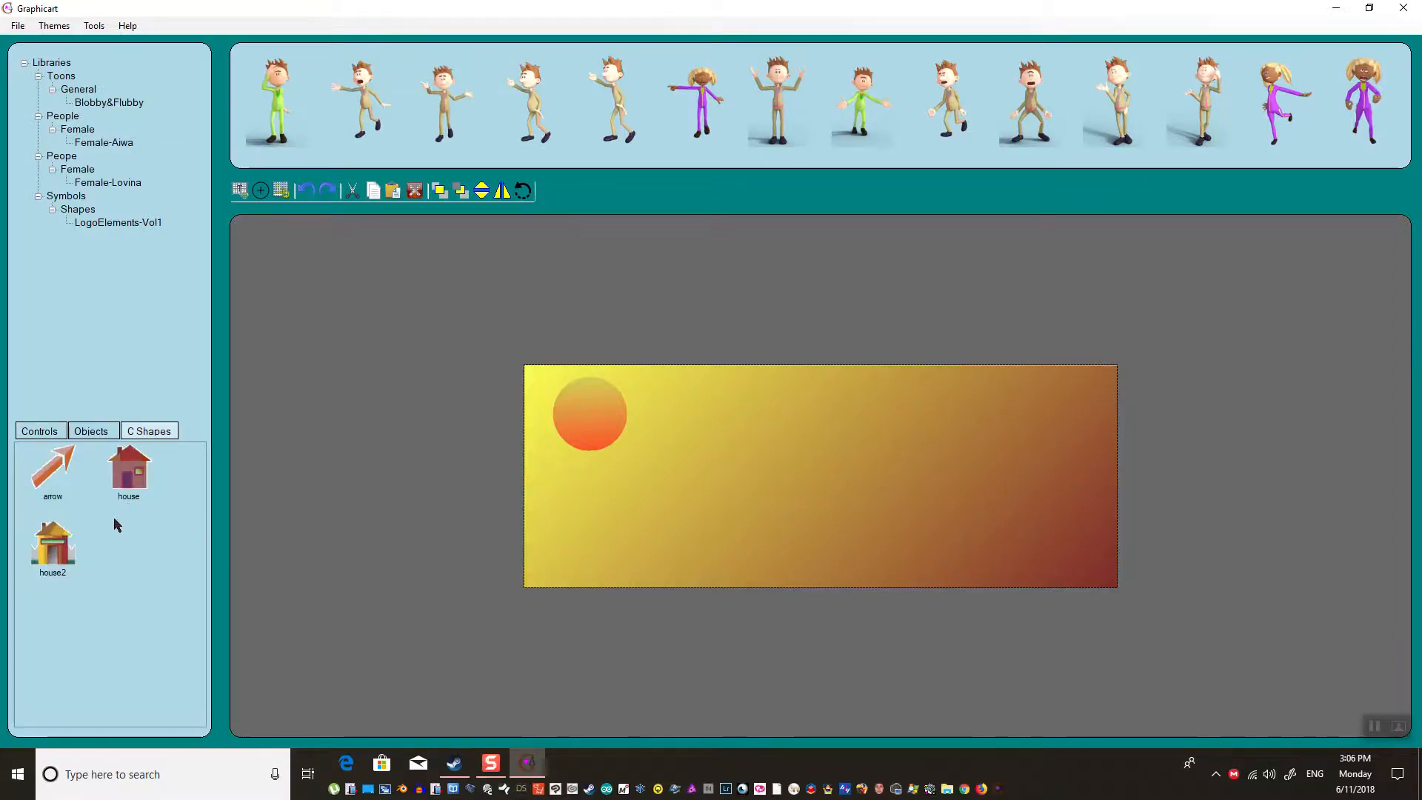
{"action": "left_click_drag", "start_coordinate": [129, 474], "coordinate": [751, 485]}
{"action": "left_click", "coordinate": [34, 436]}
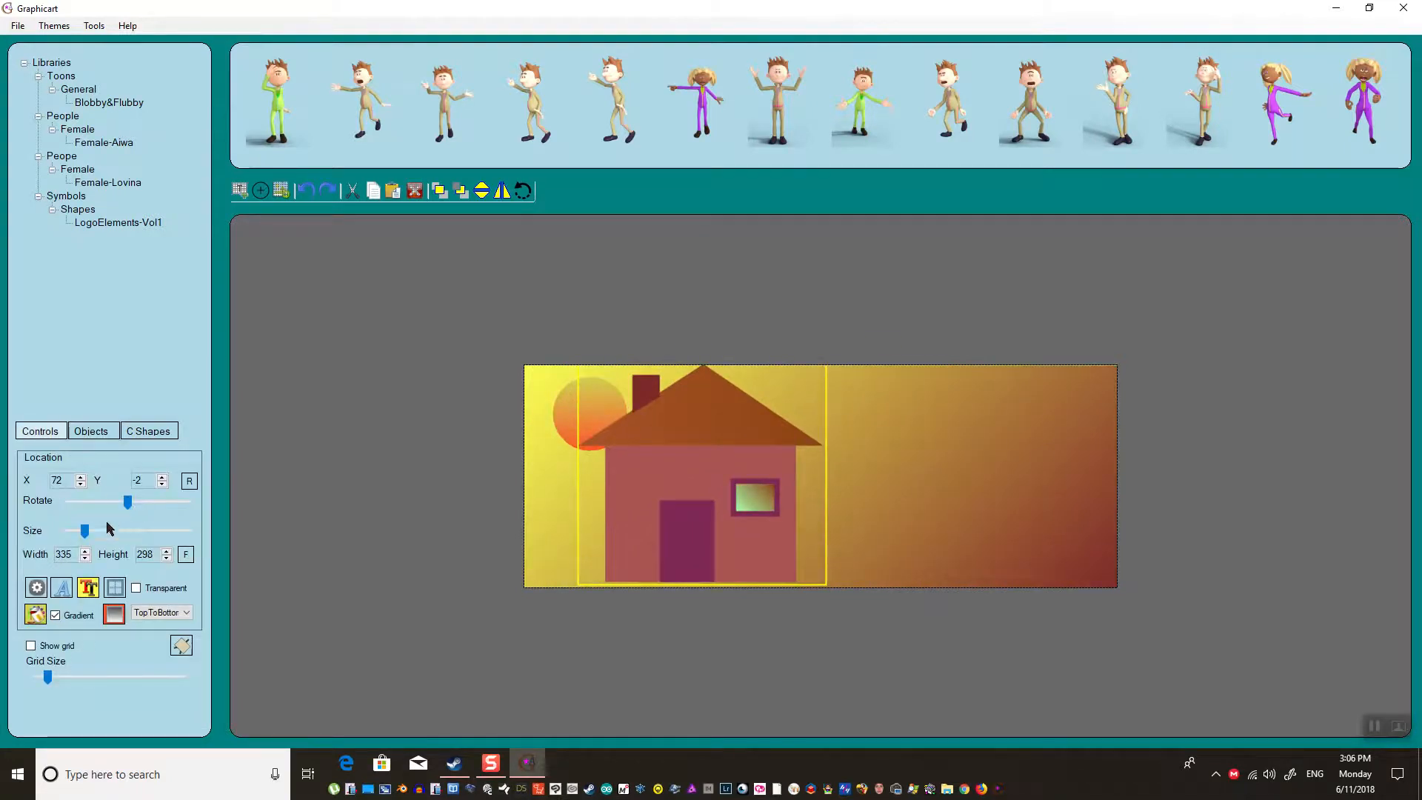
{"action": "left_click_drag", "start_coordinate": [85, 536], "coordinate": [72, 538]}
{"action": "left_click_drag", "start_coordinate": [655, 498], "coordinate": [645, 527]}
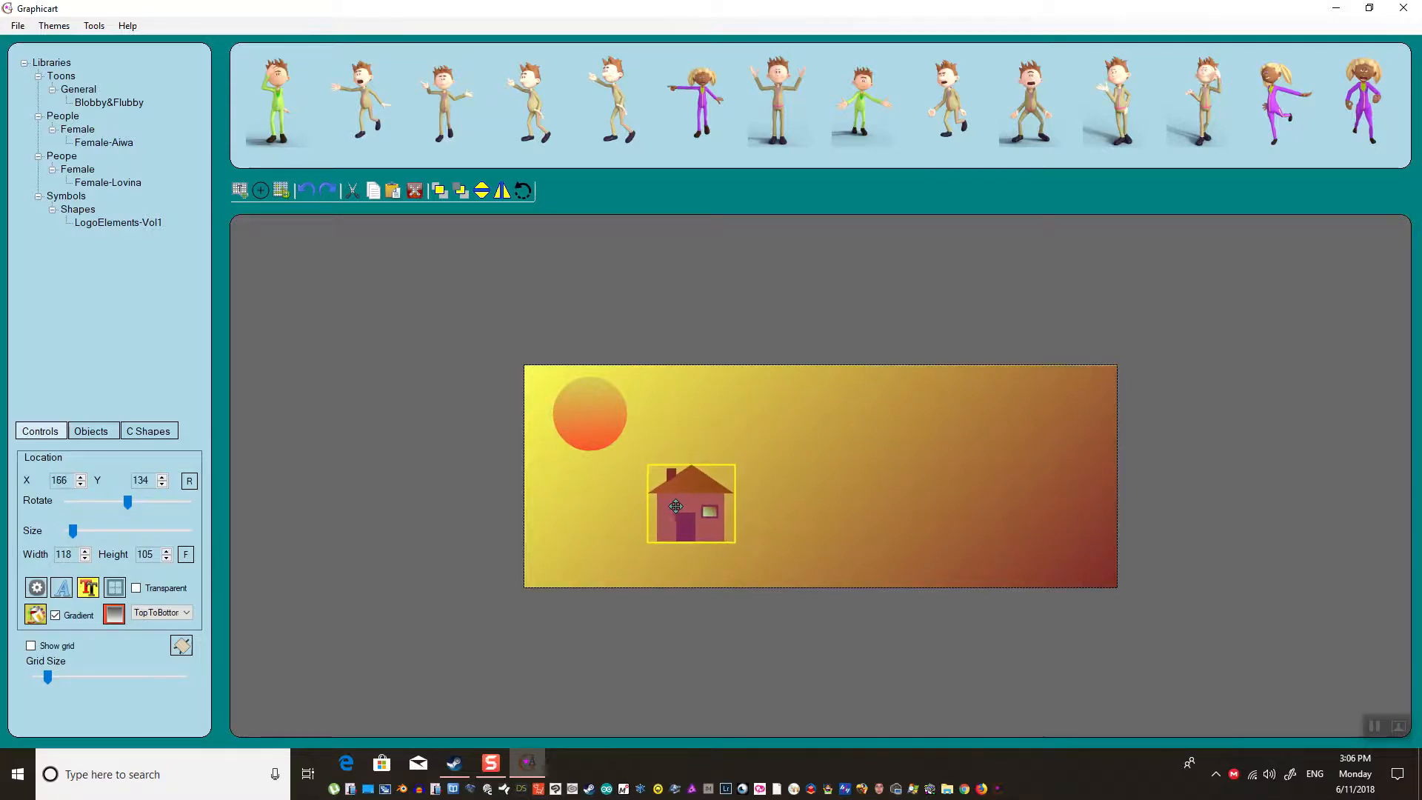
{"action": "left_click", "coordinate": [795, 501]}
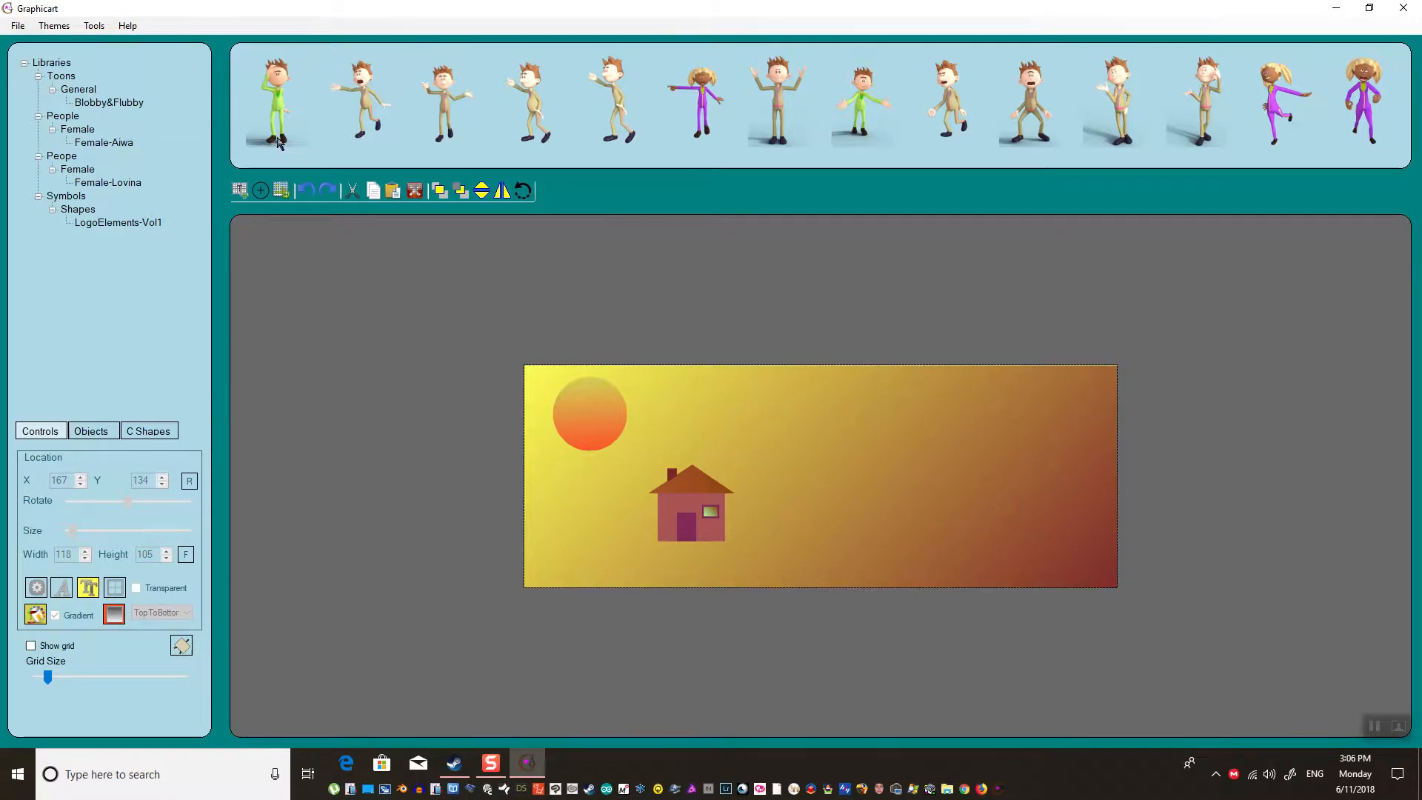
- Open the Shape maker, enable point tracking and set its canvas size to 400x300
{"action": "left_click", "coordinate": [99, 27]}
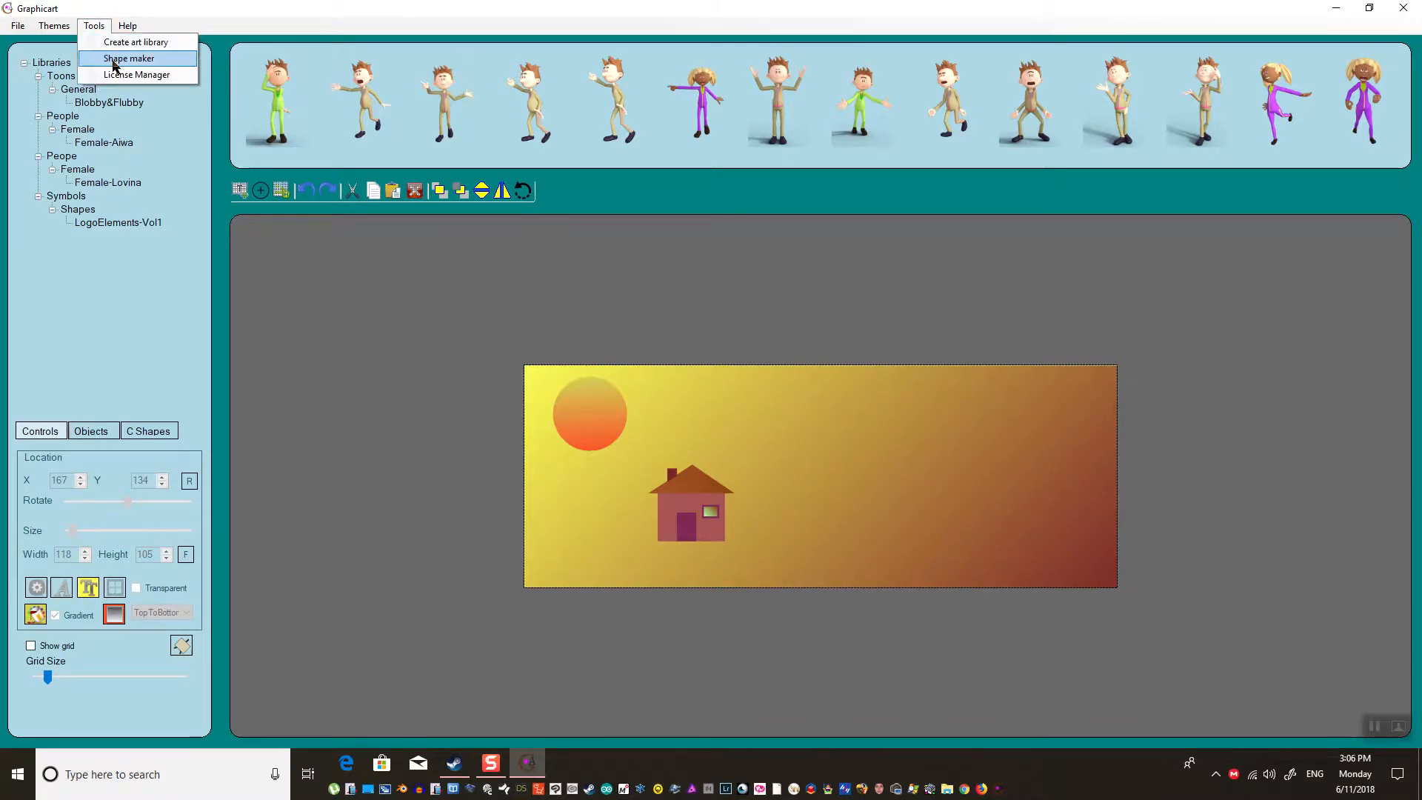
{"action": "left_click", "coordinate": [118, 58]}
{"action": "left_click", "coordinate": [404, 296]}
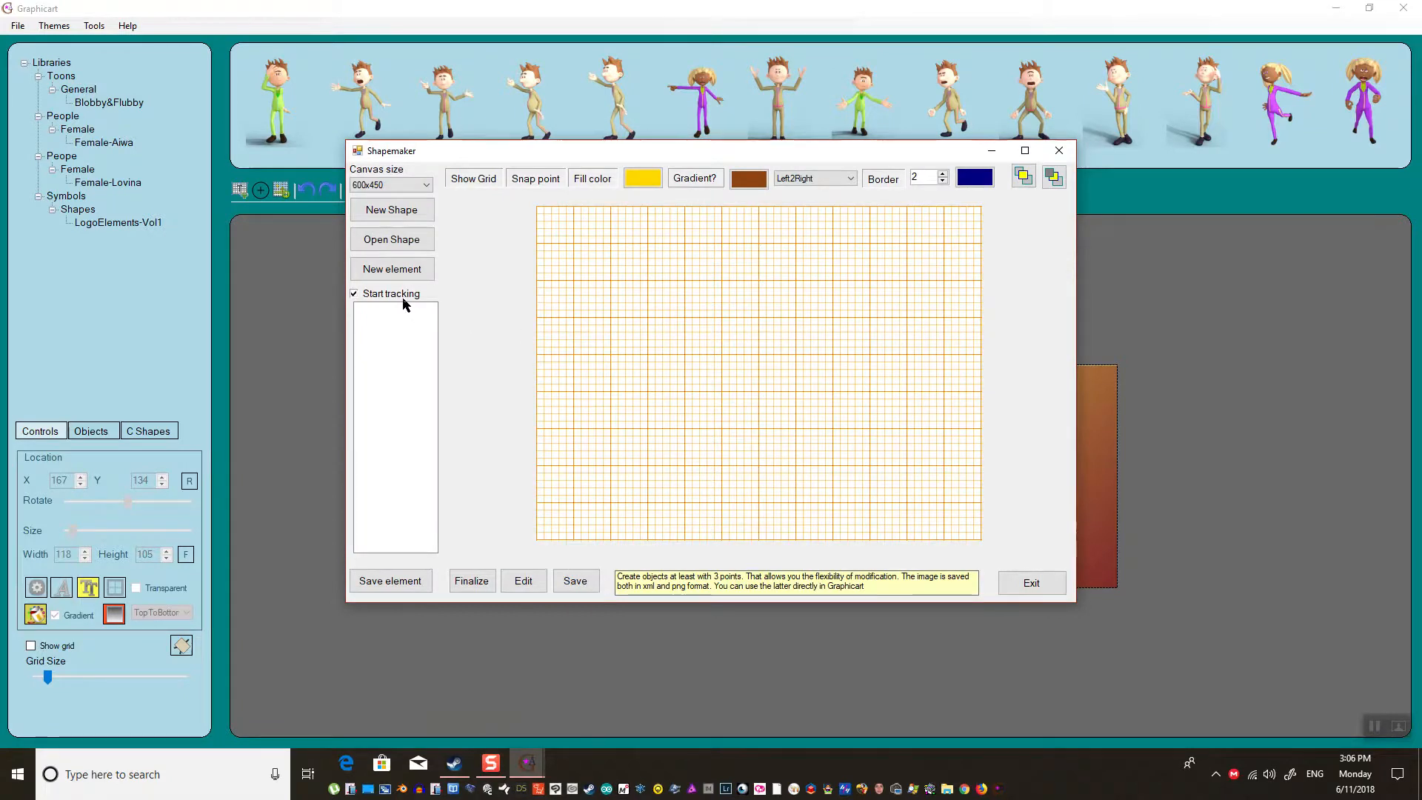
{"action": "left_click", "coordinate": [413, 185]}
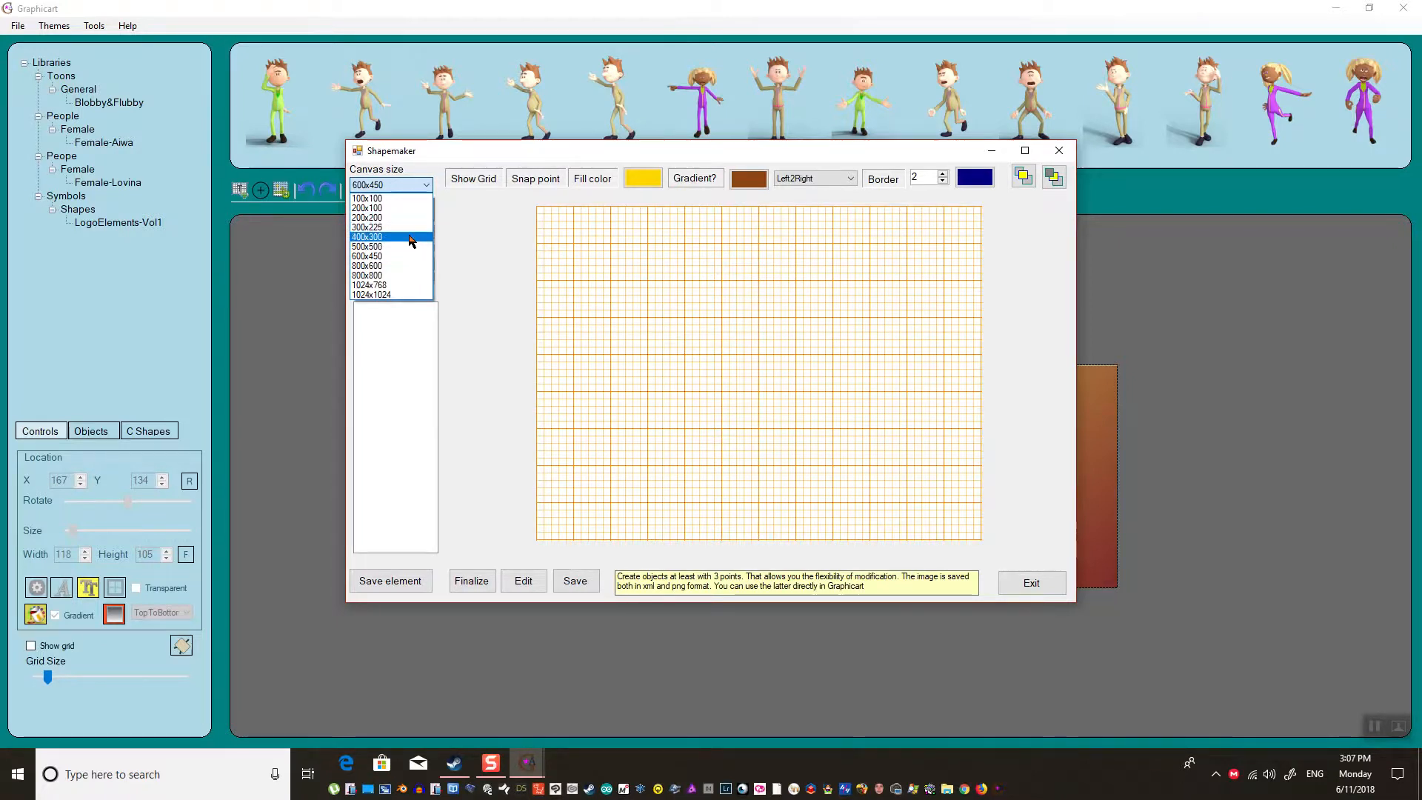
{"action": "left_click", "coordinate": [409, 237]}
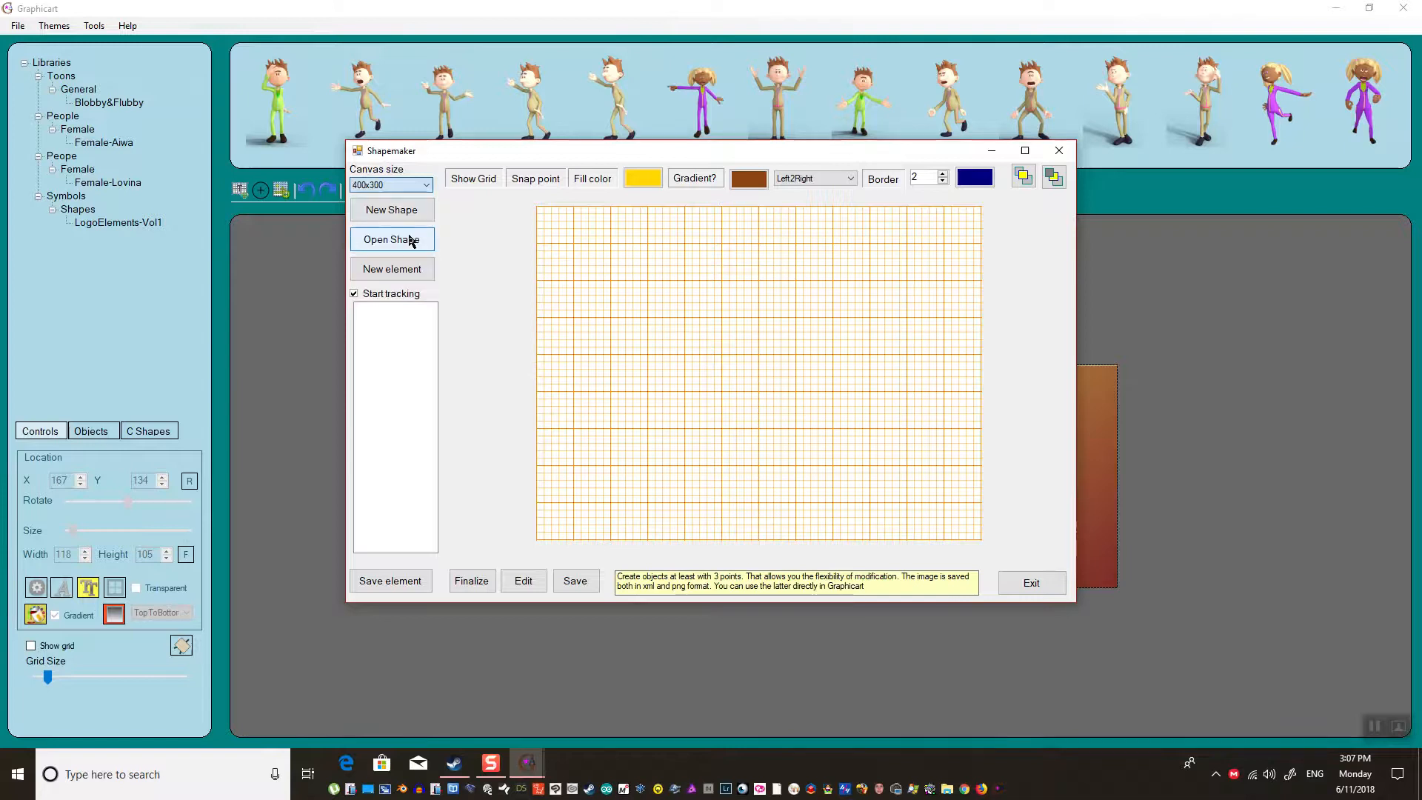
- Start a hill outline with points at about (0,50), (50,140), (60,120), (110,180), (160,230) and (200,110)
{"action": "left_click", "coordinate": [618, 304]}
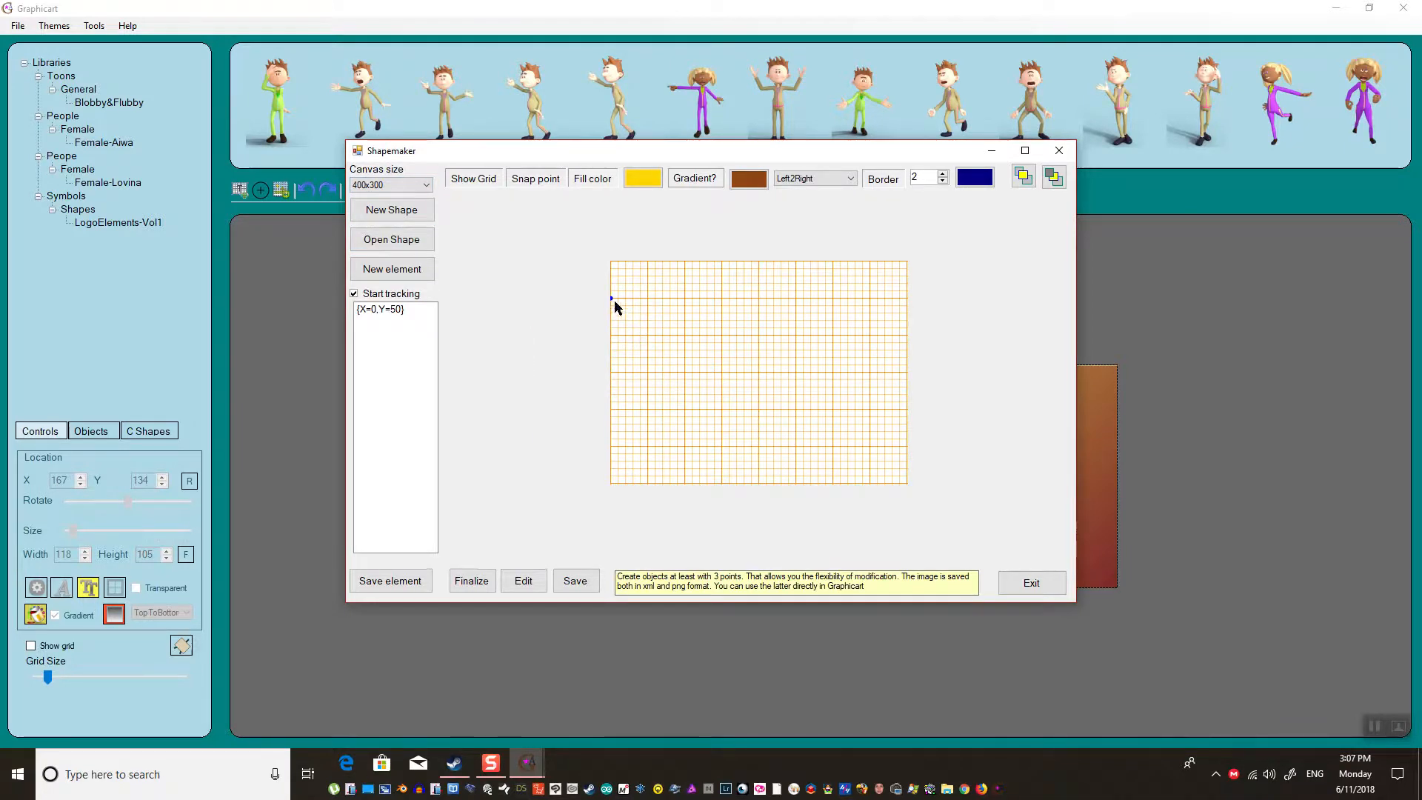
{"action": "left_click", "coordinate": [648, 364]}
{"action": "left_click", "coordinate": [655, 349]}
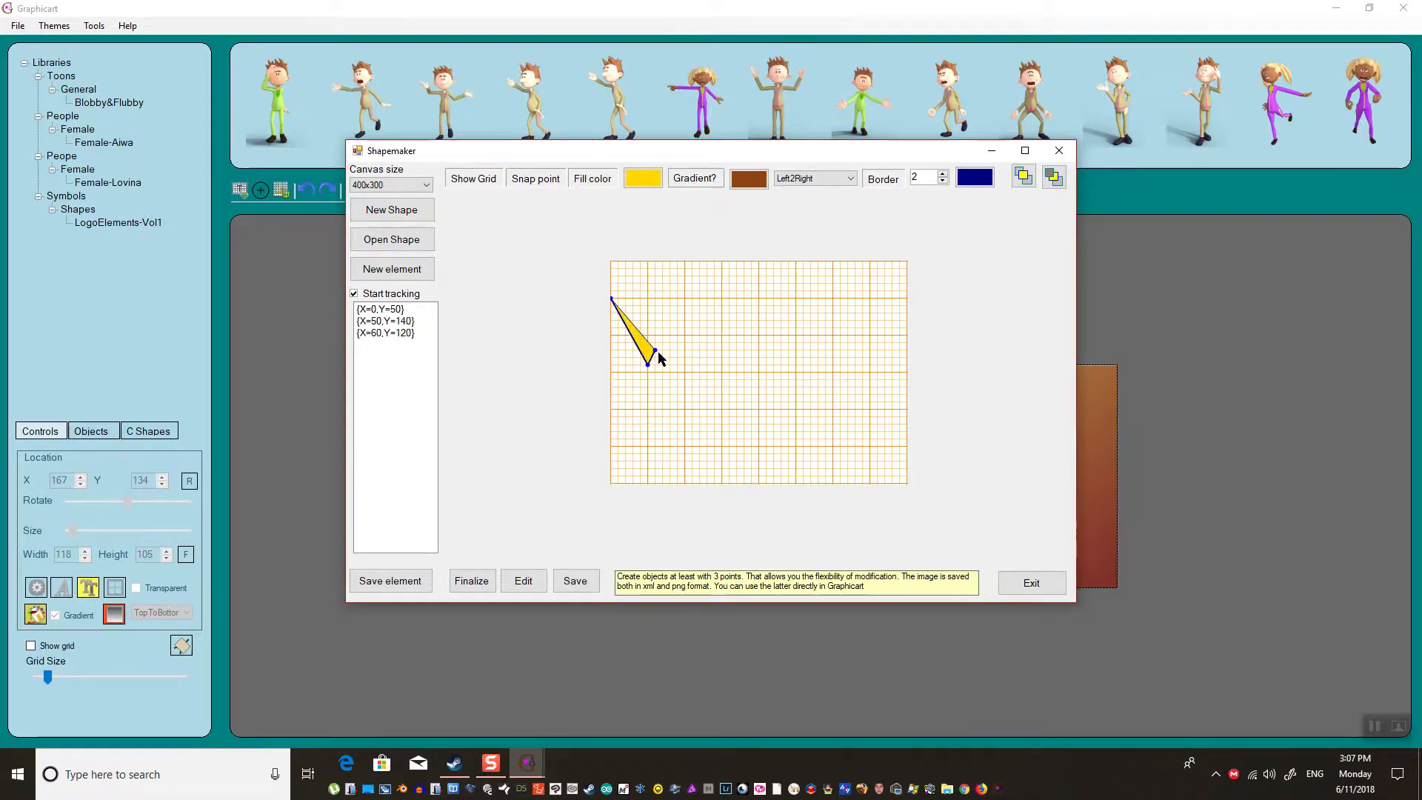
{"action": "left_click", "coordinate": [693, 394]}
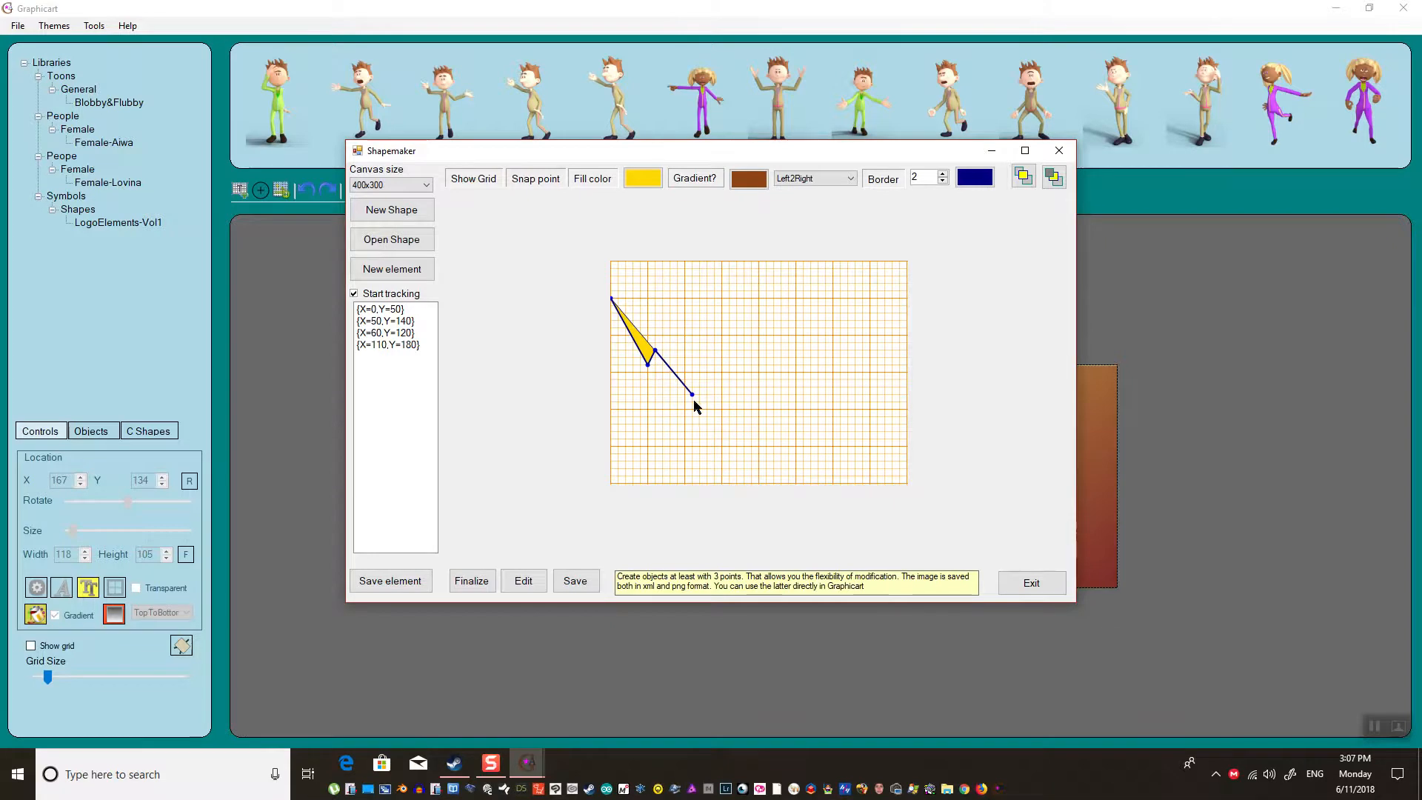
{"action": "left_click", "coordinate": [729, 431]}
{"action": "left_click", "coordinate": [759, 342]}
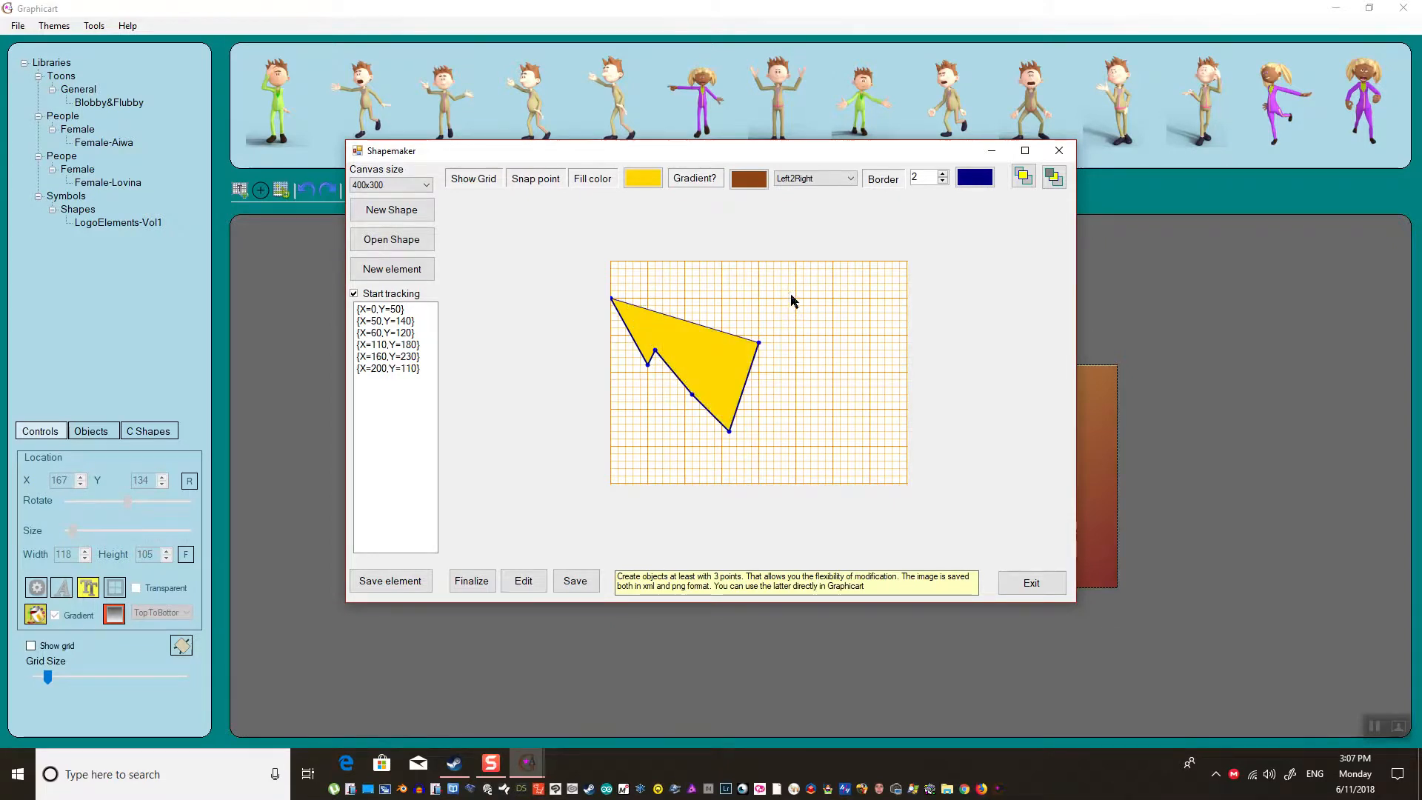
- Continue the hill outline through about (230,30), (270,30), (290,150), (340,230) and (400,40), closing it along the canvas bottom at (400,300) and (0,300)
{"action": "left_click", "coordinate": [781, 283]}
{"action": "left_click", "coordinate": [810, 283]}
{"action": "left_click", "coordinate": [826, 372]}
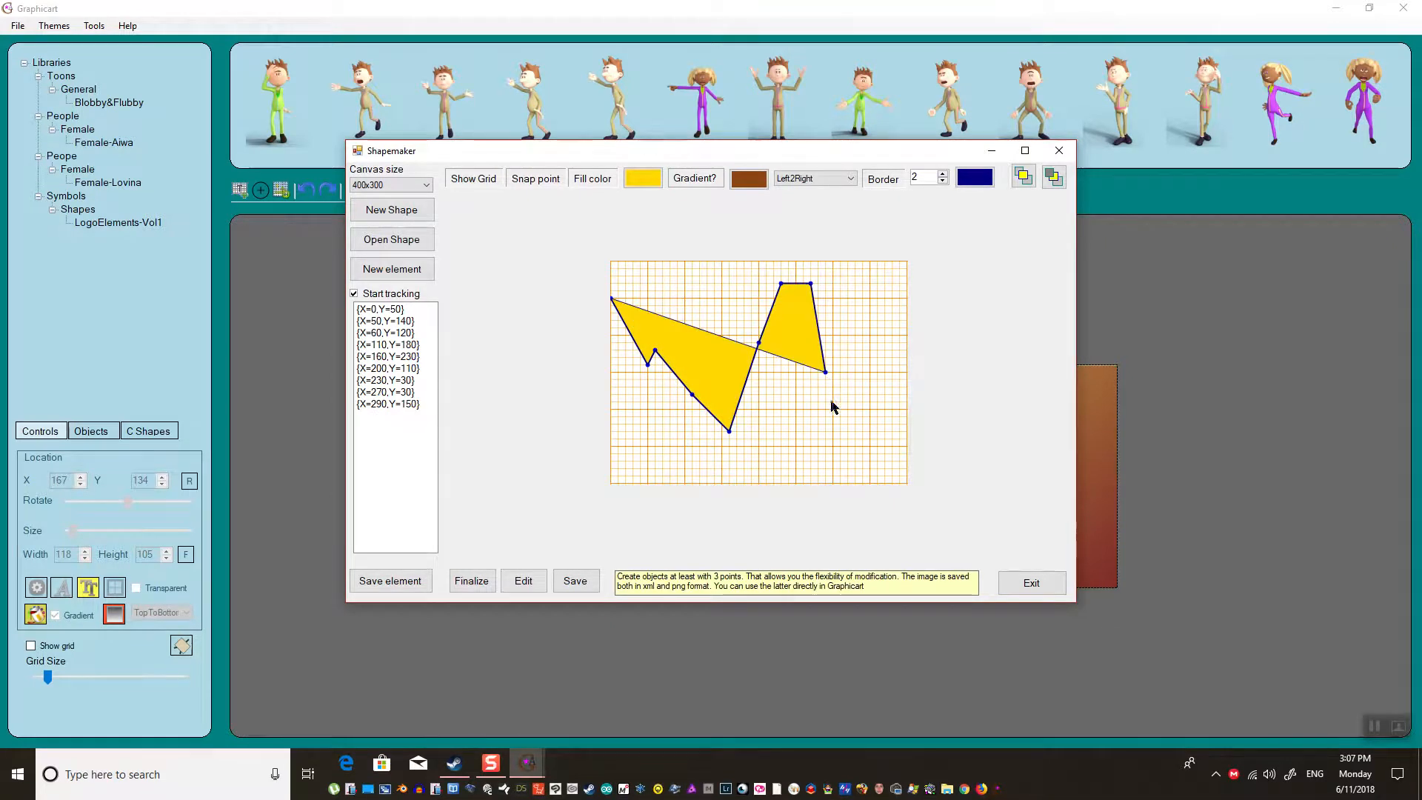
{"action": "left_click", "coordinate": [863, 431]}
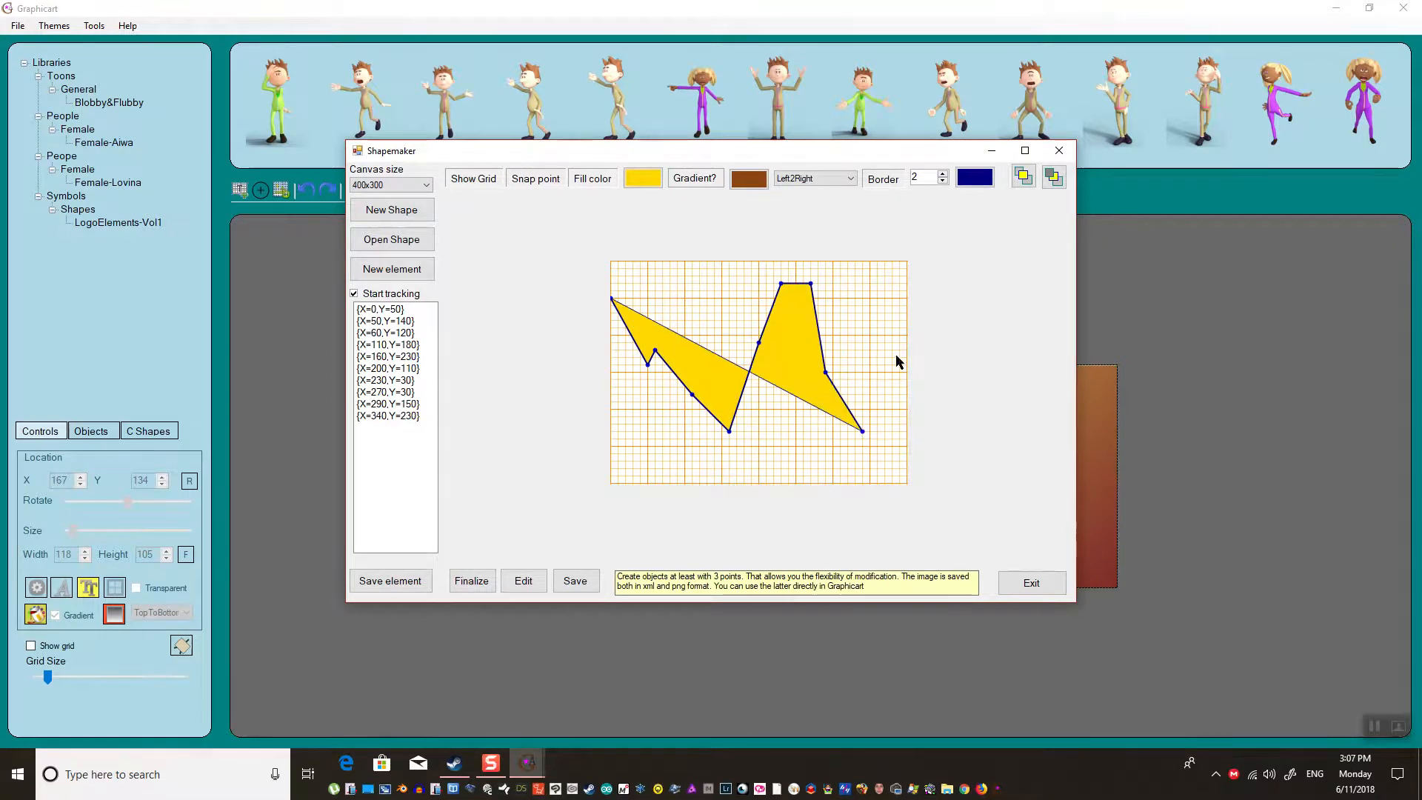
{"action": "left_click", "coordinate": [906, 291]}
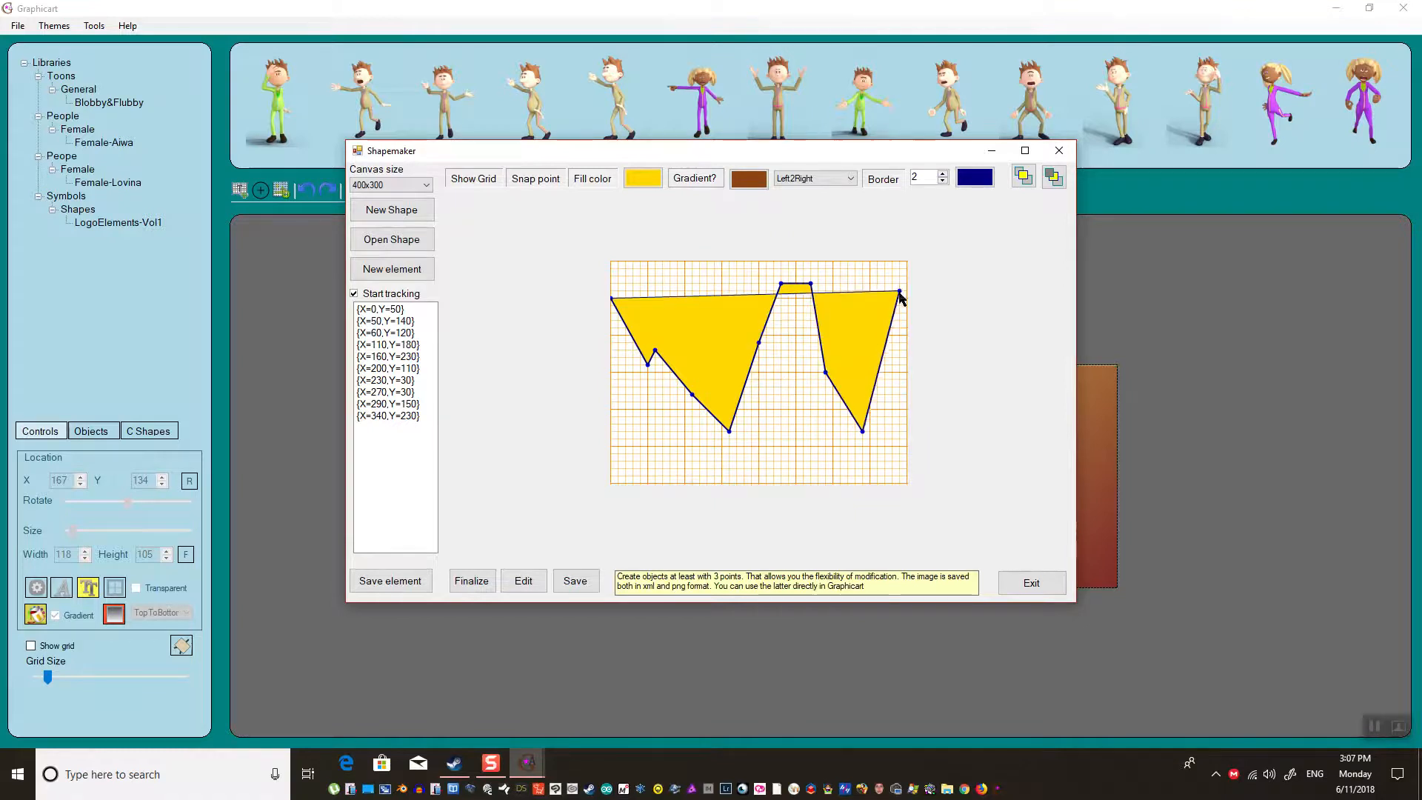
{"action": "left_click", "coordinate": [906, 482]}
{"action": "left_click", "coordinate": [611, 483]}
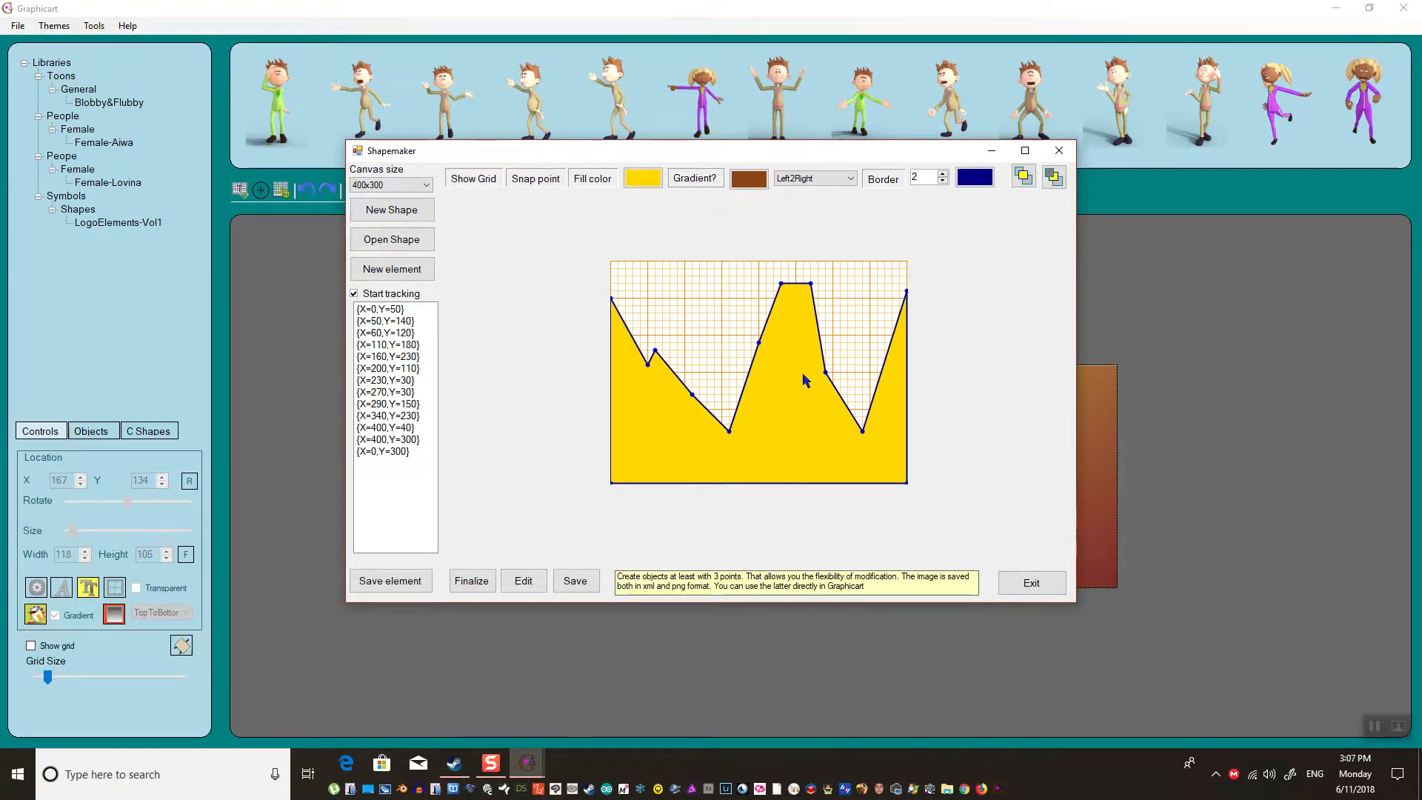
- Set the hill's fill color to very dark gray and save it as an element
{"action": "left_click", "coordinate": [643, 179]}
{"action": "left_click", "coordinate": [588, 180]}
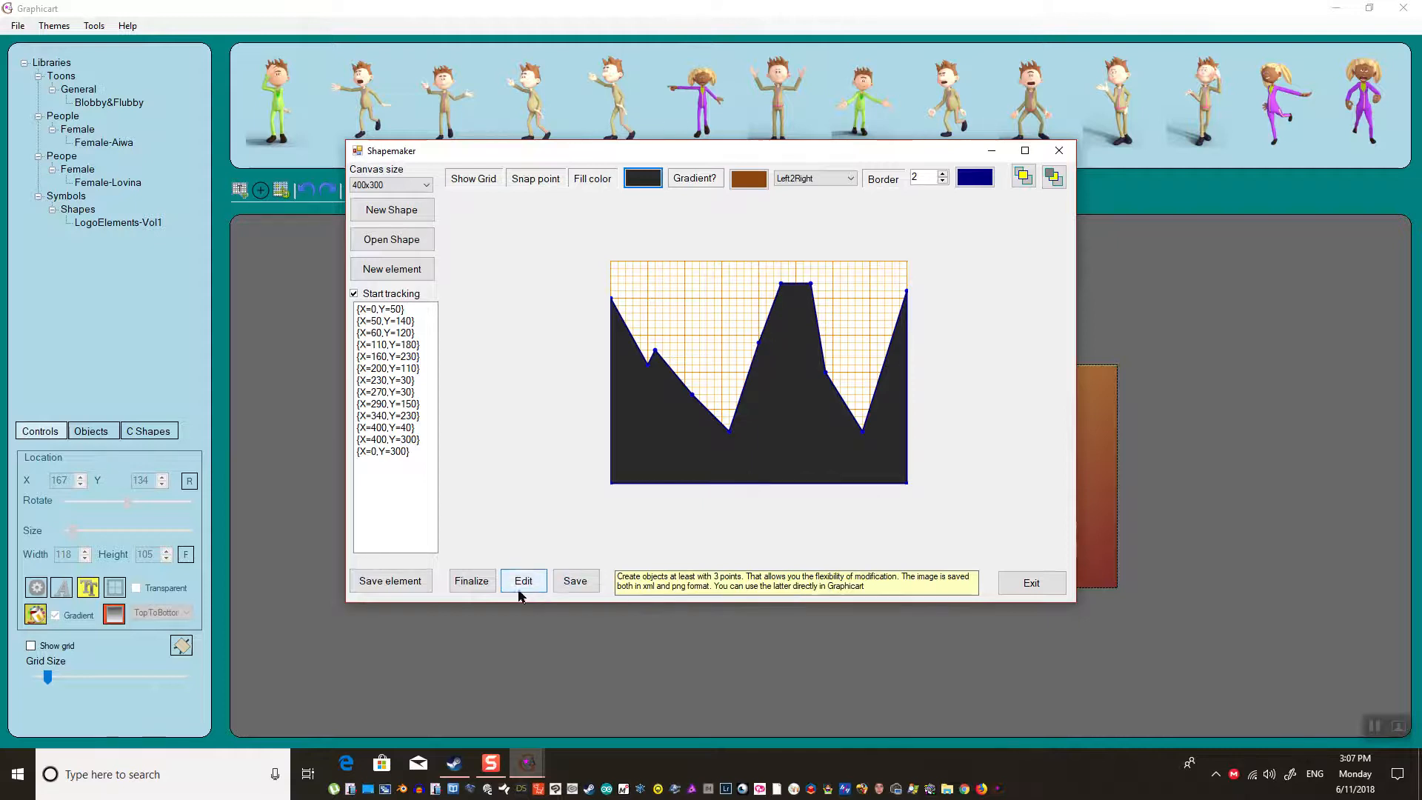
{"action": "left_click", "coordinate": [417, 588]}
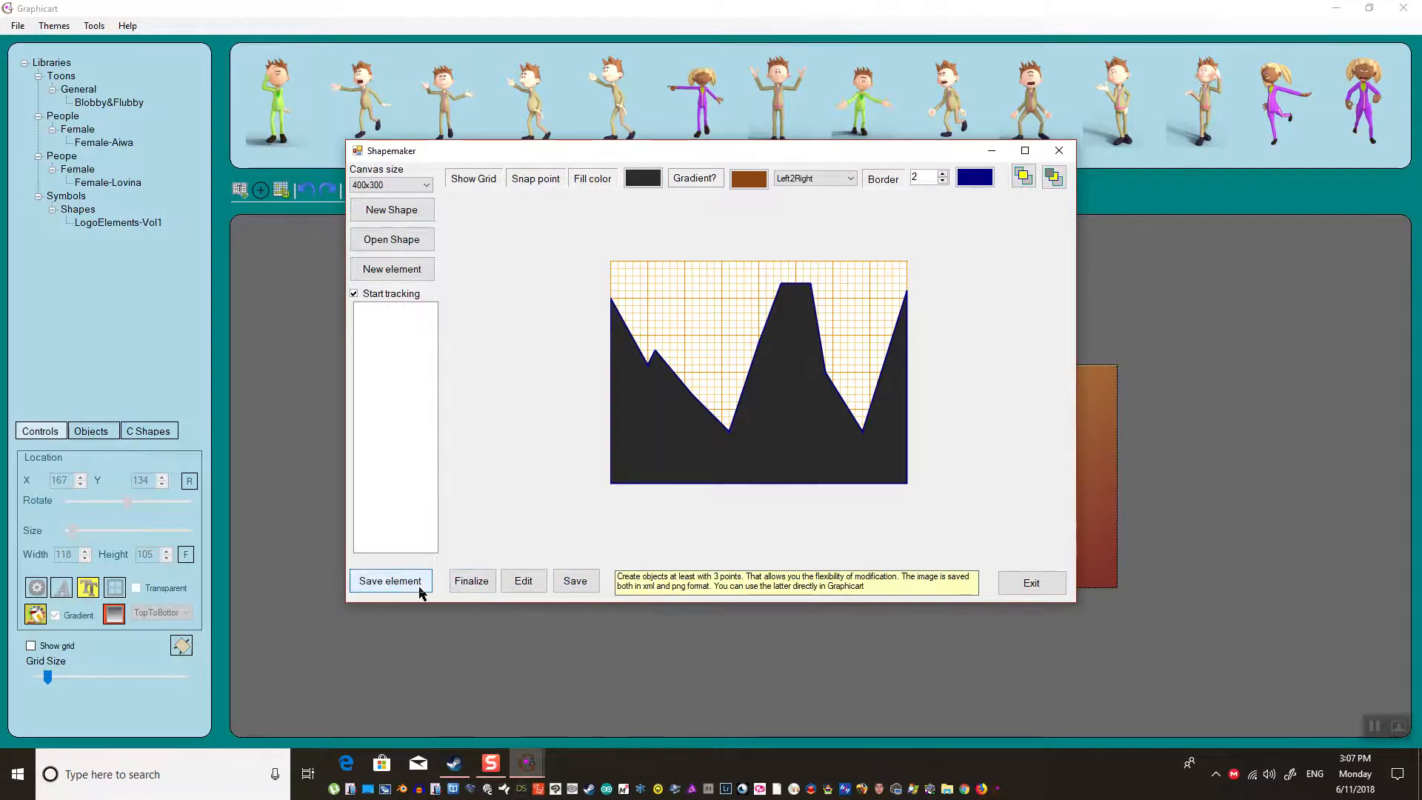
- Save the hill shape under the file name hill1
{"action": "left_click", "coordinate": [574, 585]}
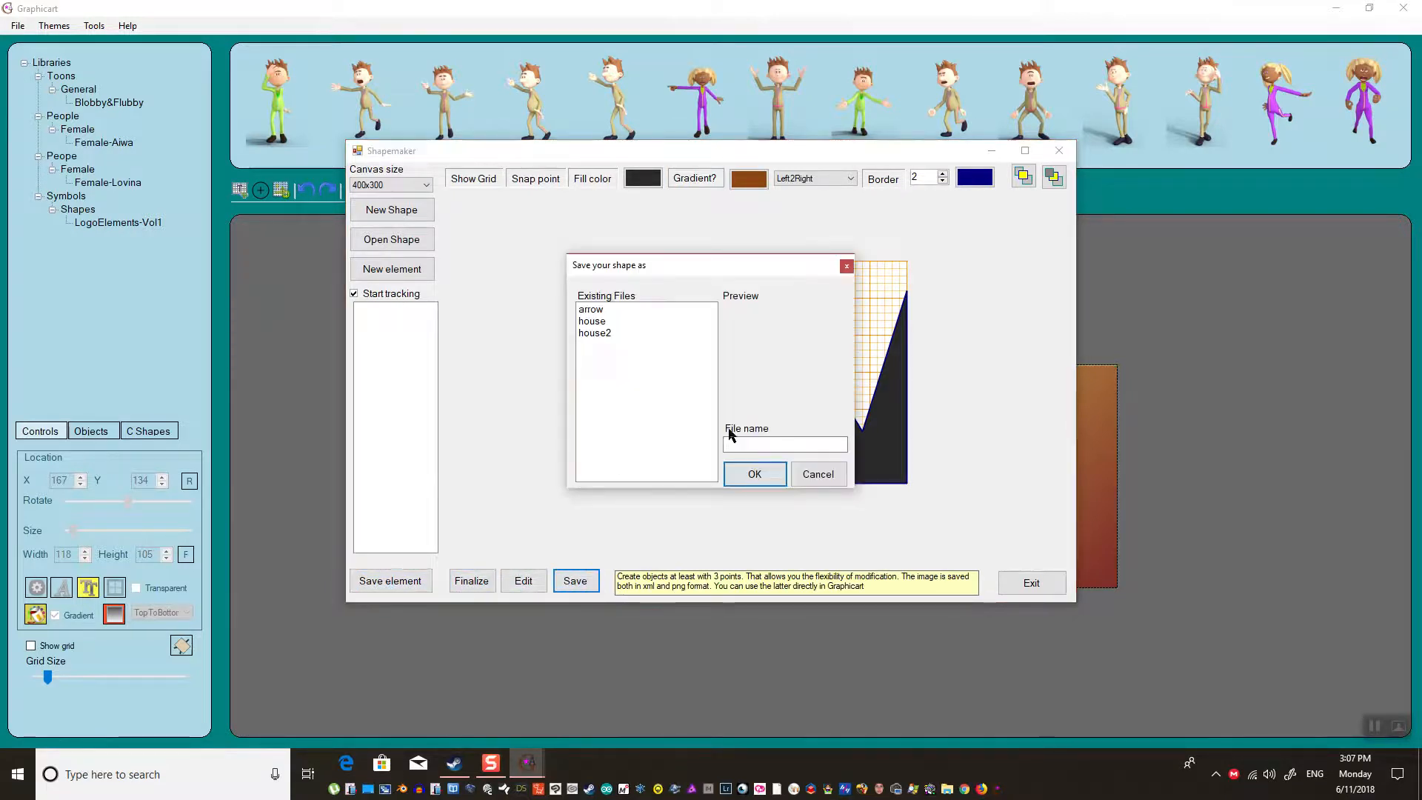
{"action": "left_click", "coordinate": [748, 445]}
{"action": "type", "text": "hill"}
{"action": "key", "text": "Return"}
- Start a new shape and outline a jagged ridge through about (0,50), (90,150), (100,80), (120,100), (160,10), (200,160) and (250,20)
{"action": "left_click", "coordinate": [392, 209]}
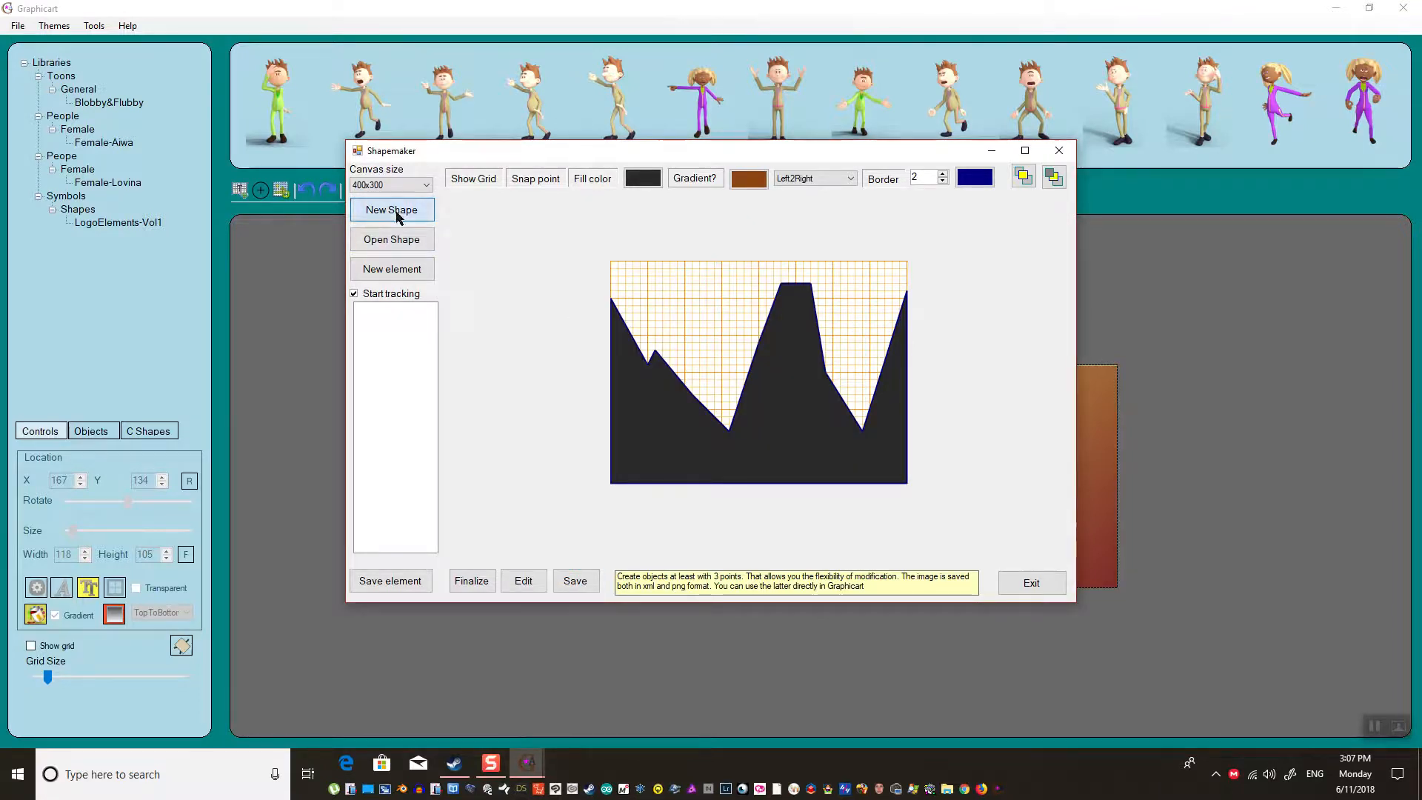
{"action": "left_click", "coordinate": [612, 298]}
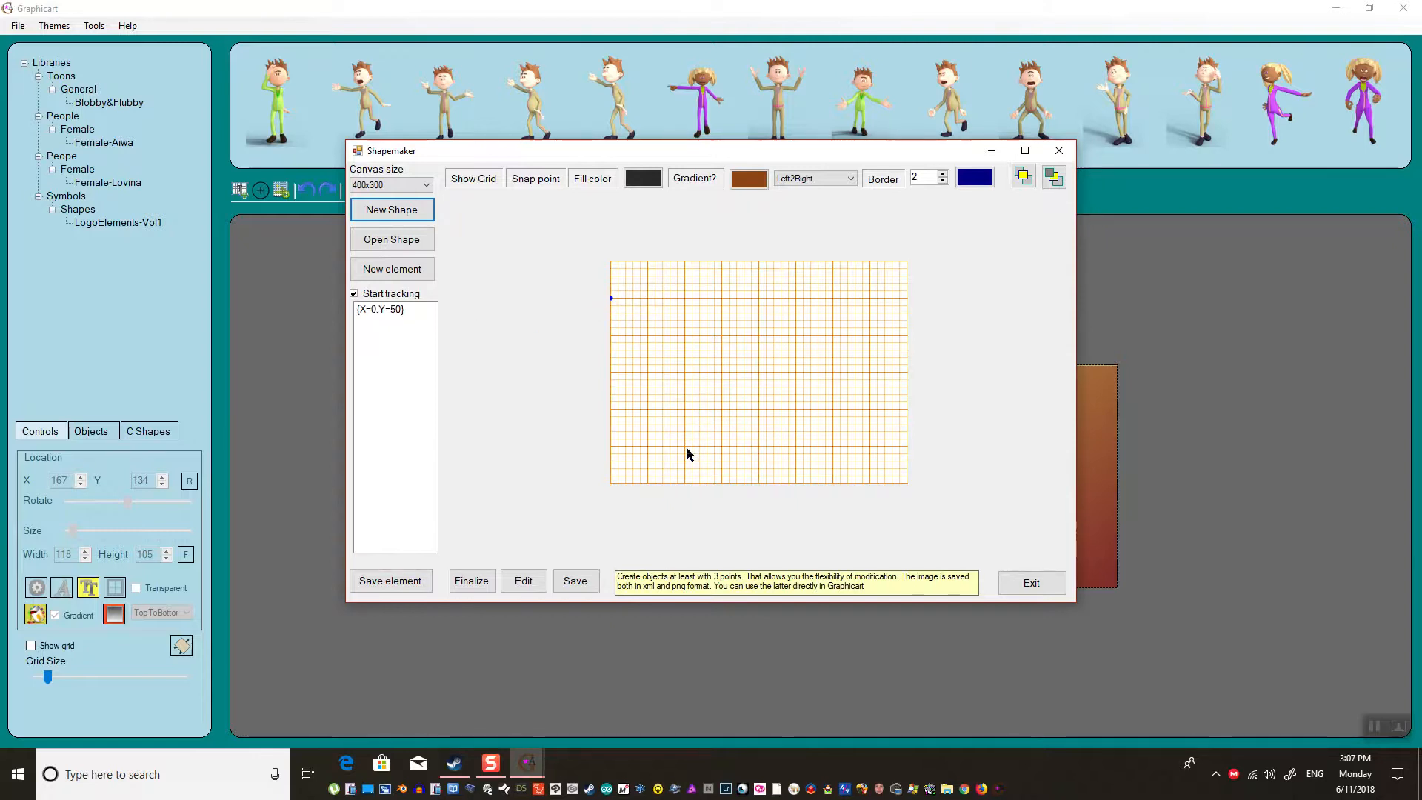
{"action": "left_click", "coordinate": [681, 373]}
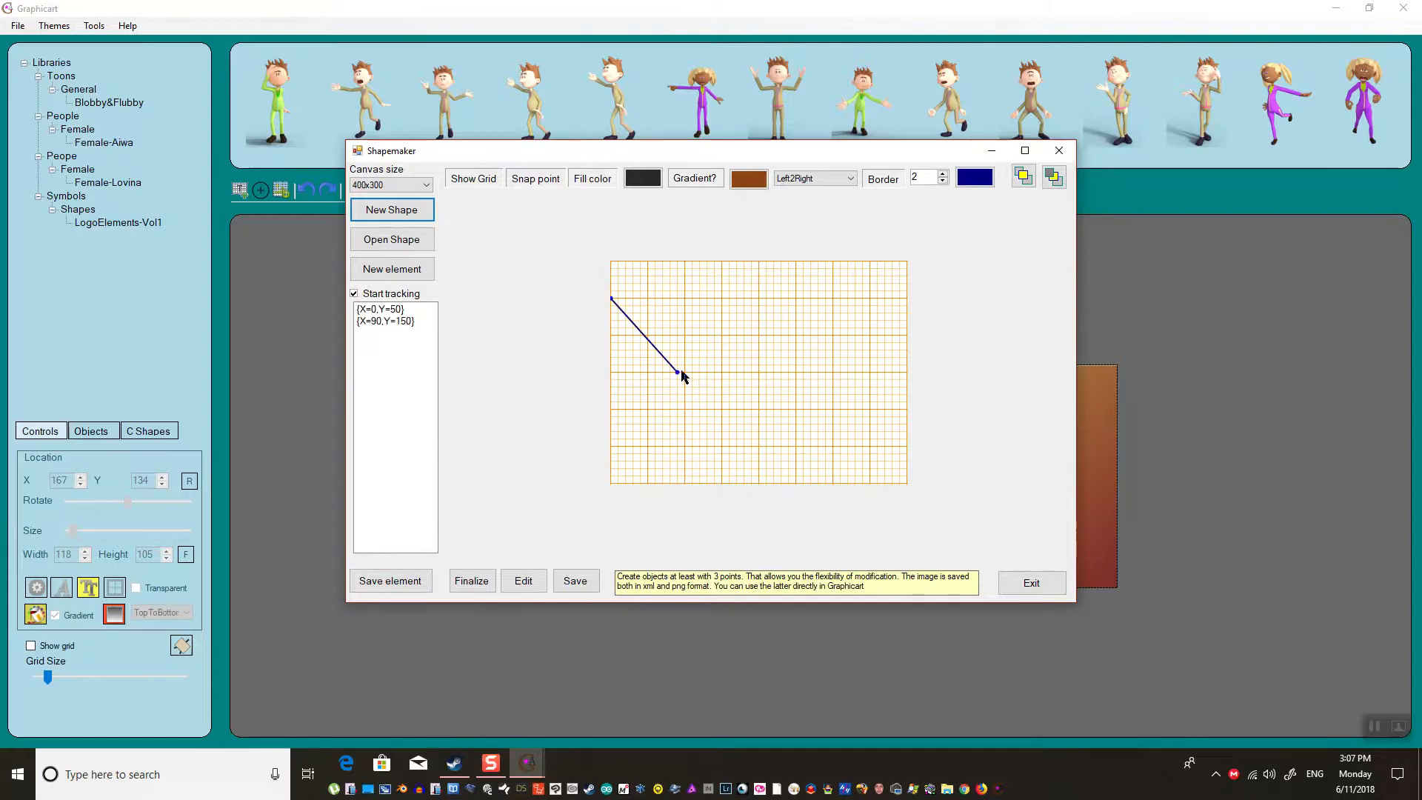
{"action": "left_click", "coordinate": [685, 320]}
{"action": "left_click", "coordinate": [700, 334]}
{"action": "left_click", "coordinate": [752, 275]}
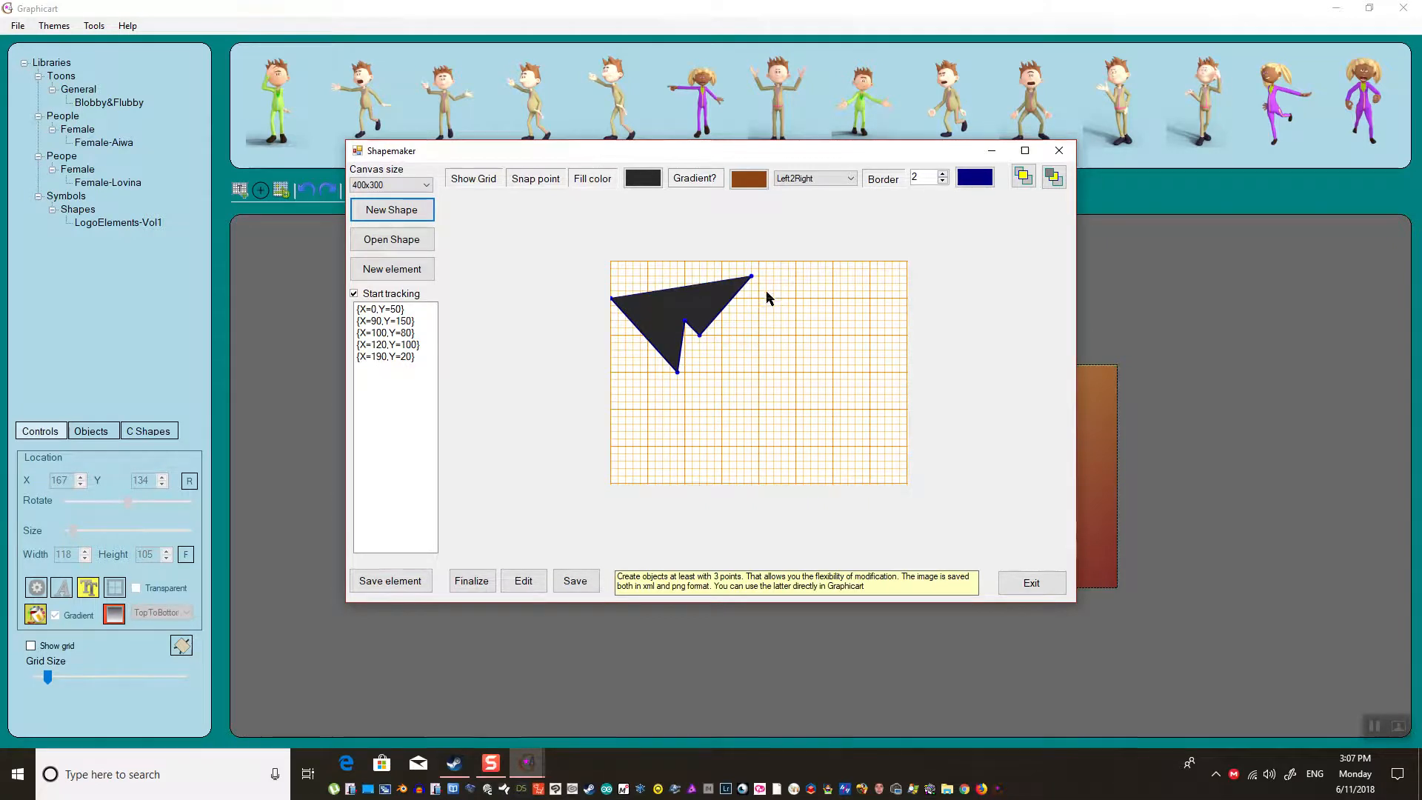
{"action": "left_click_drag", "start_coordinate": [752, 276], "coordinate": [732, 274]}
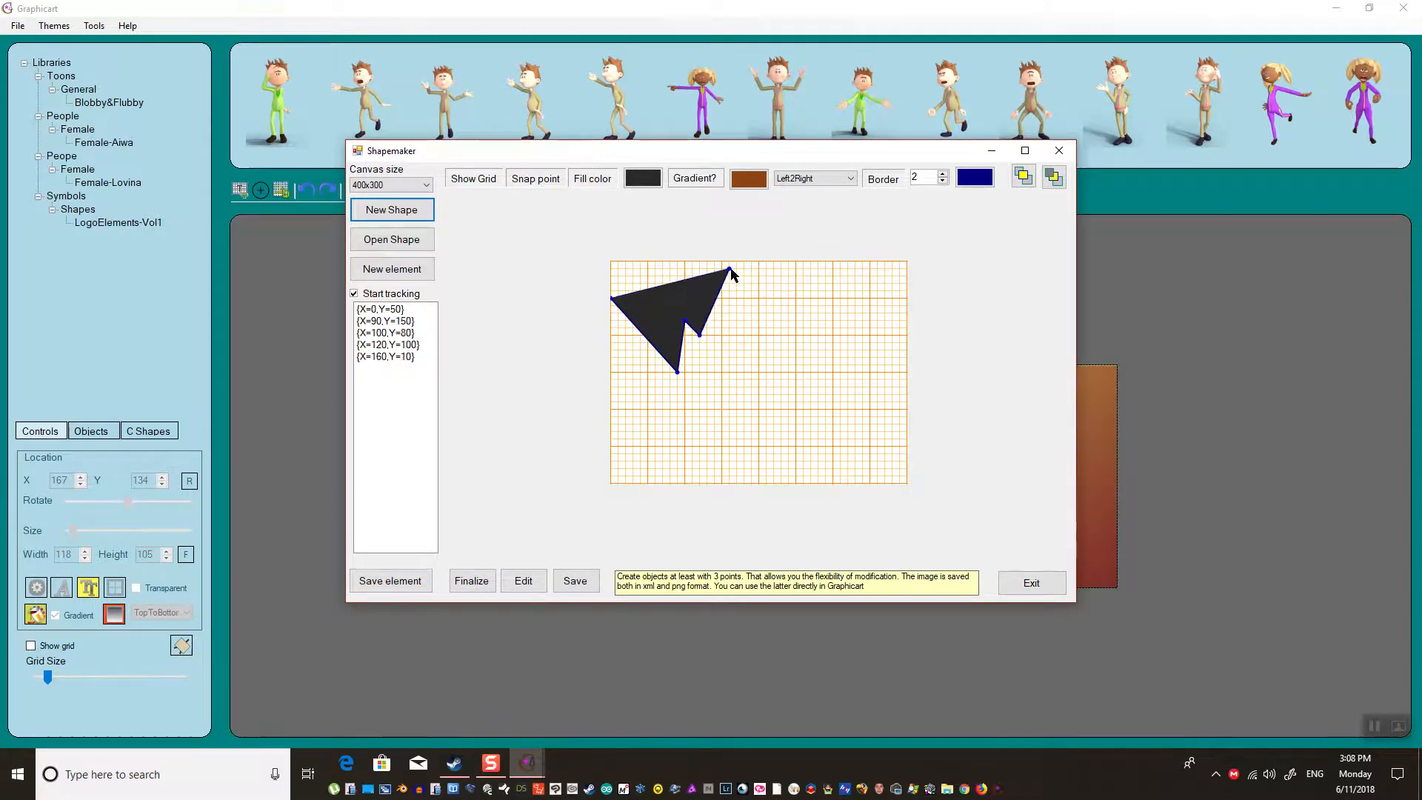
{"action": "left_click", "coordinate": [758, 380]}
{"action": "left_click", "coordinate": [796, 277]}
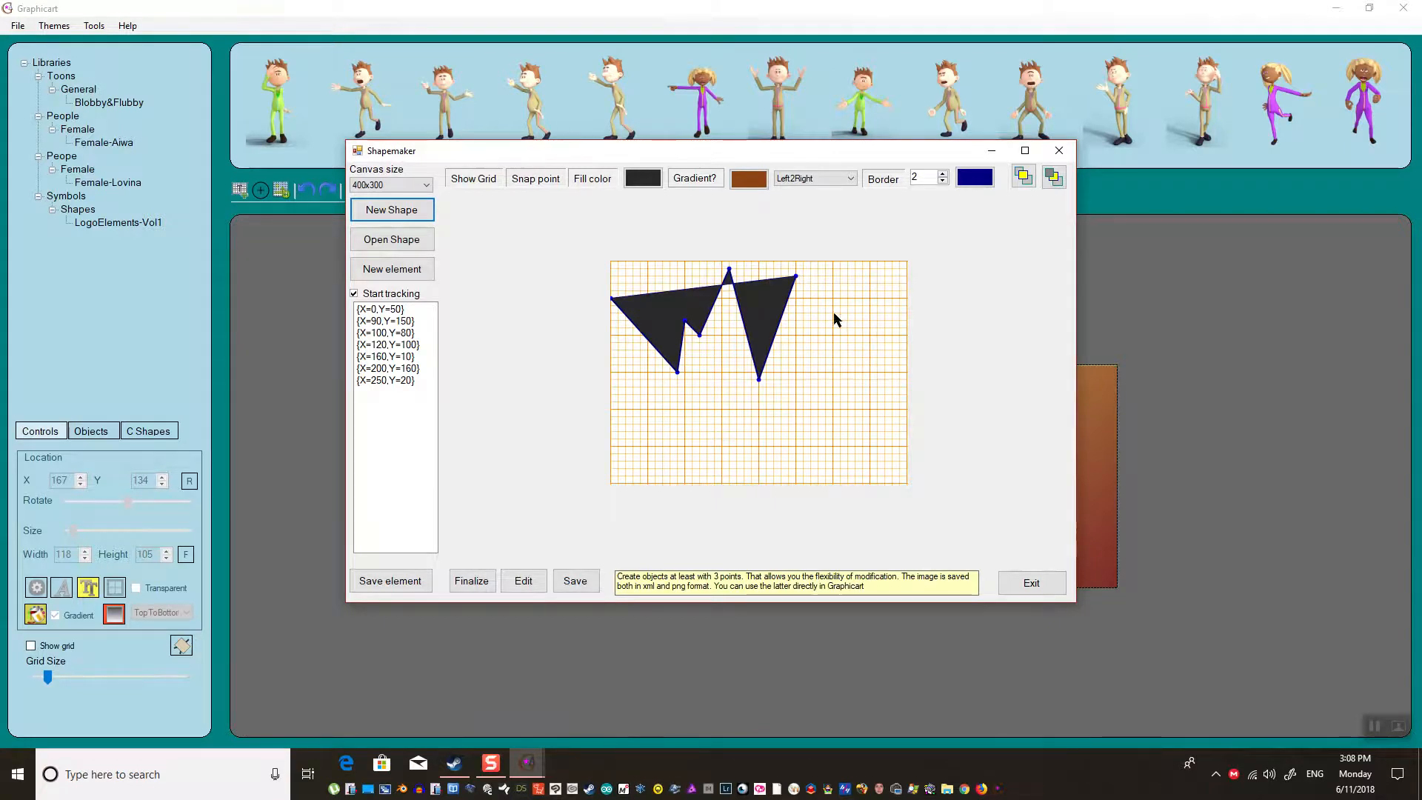
- Extend the ridge through about (260,30), (270,10), (310,80), (310,60), (360,170), (390,30) and (400,100), closing it at (400,300) and (0,300)
{"action": "left_click", "coordinate": [805, 283]}
{"action": "left_click", "coordinate": [811, 268]}
{"action": "left_click", "coordinate": [841, 320]}
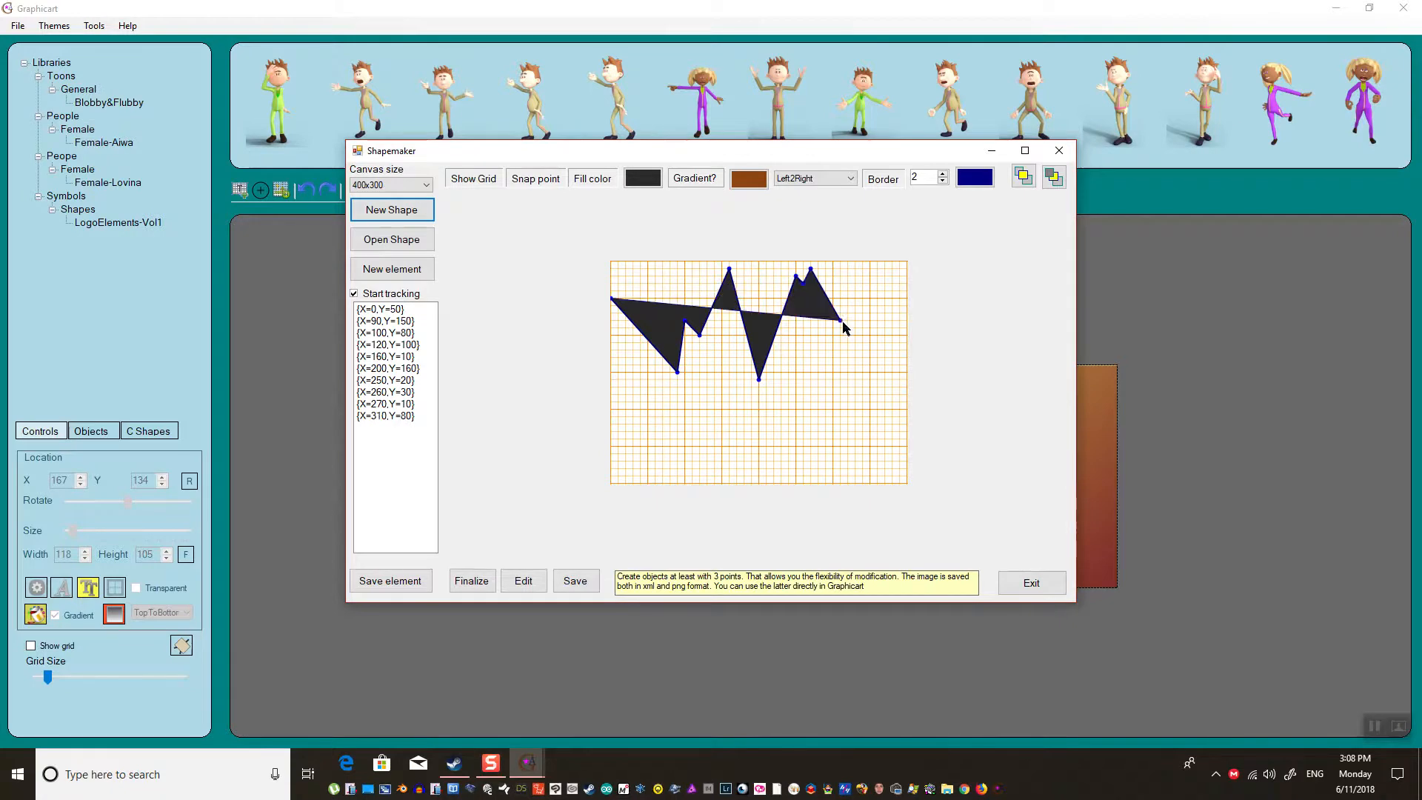
{"action": "left_click", "coordinate": [841, 305]}
{"action": "left_click", "coordinate": [876, 387]}
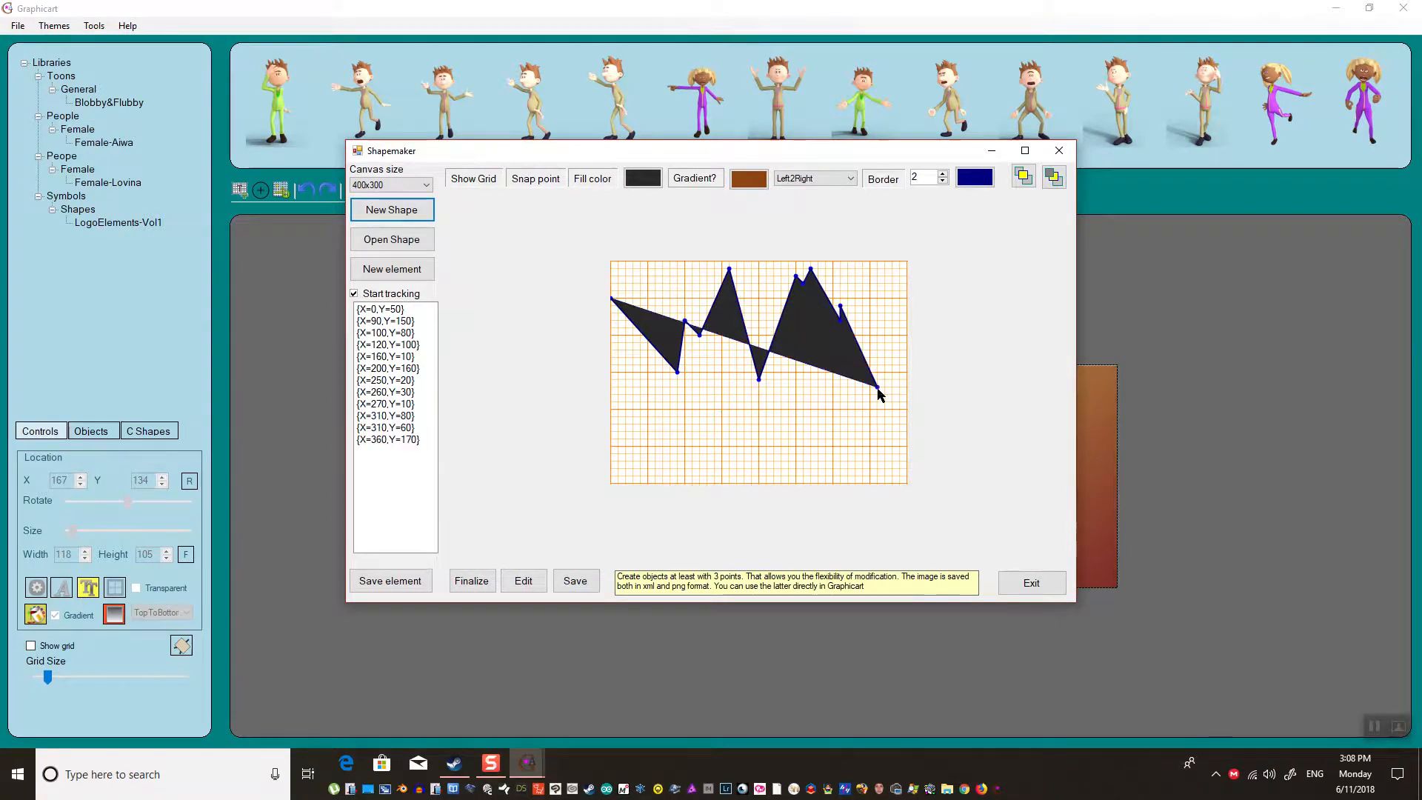
{"action": "left_click", "coordinate": [899, 283]}
{"action": "left_click", "coordinate": [907, 335]}
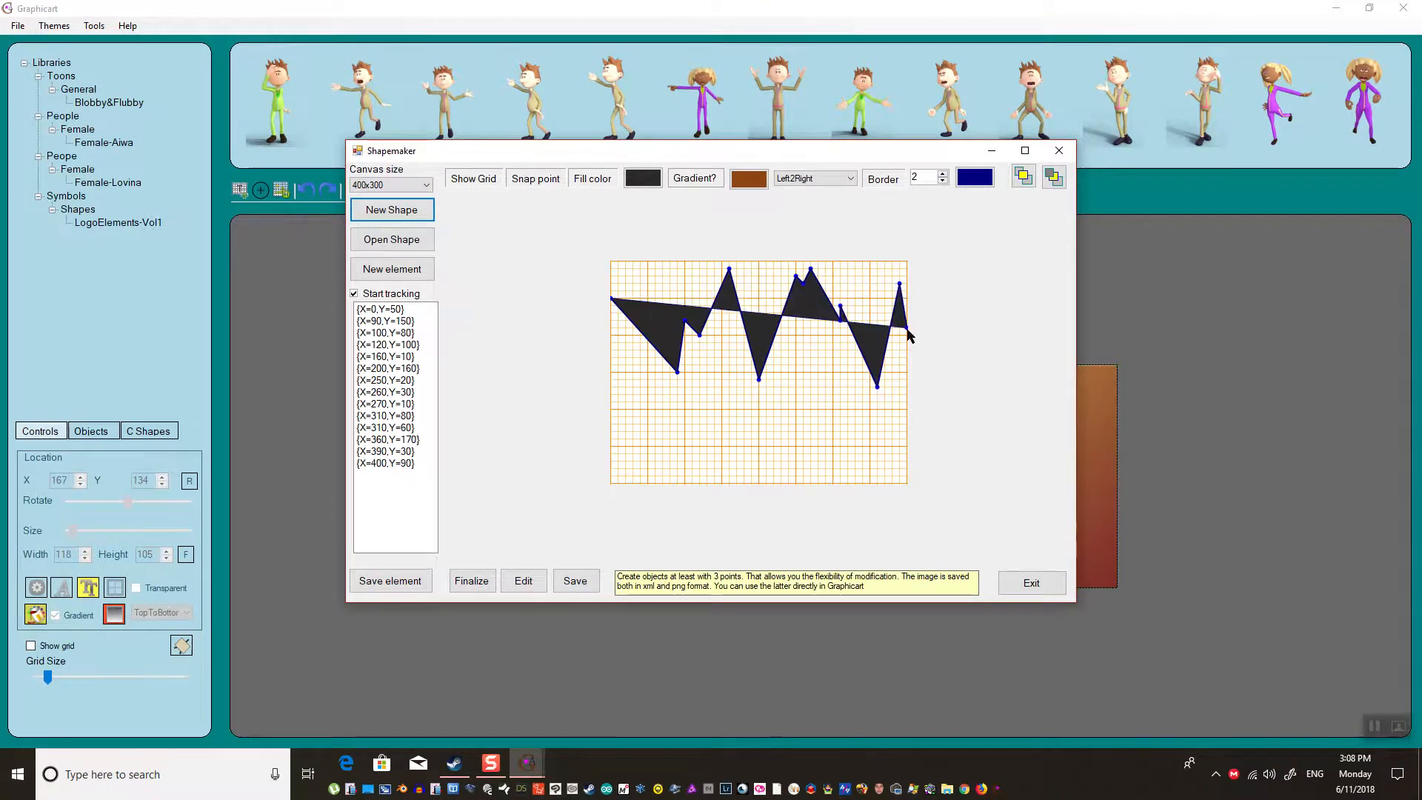
{"action": "left_click", "coordinate": [905, 484]}
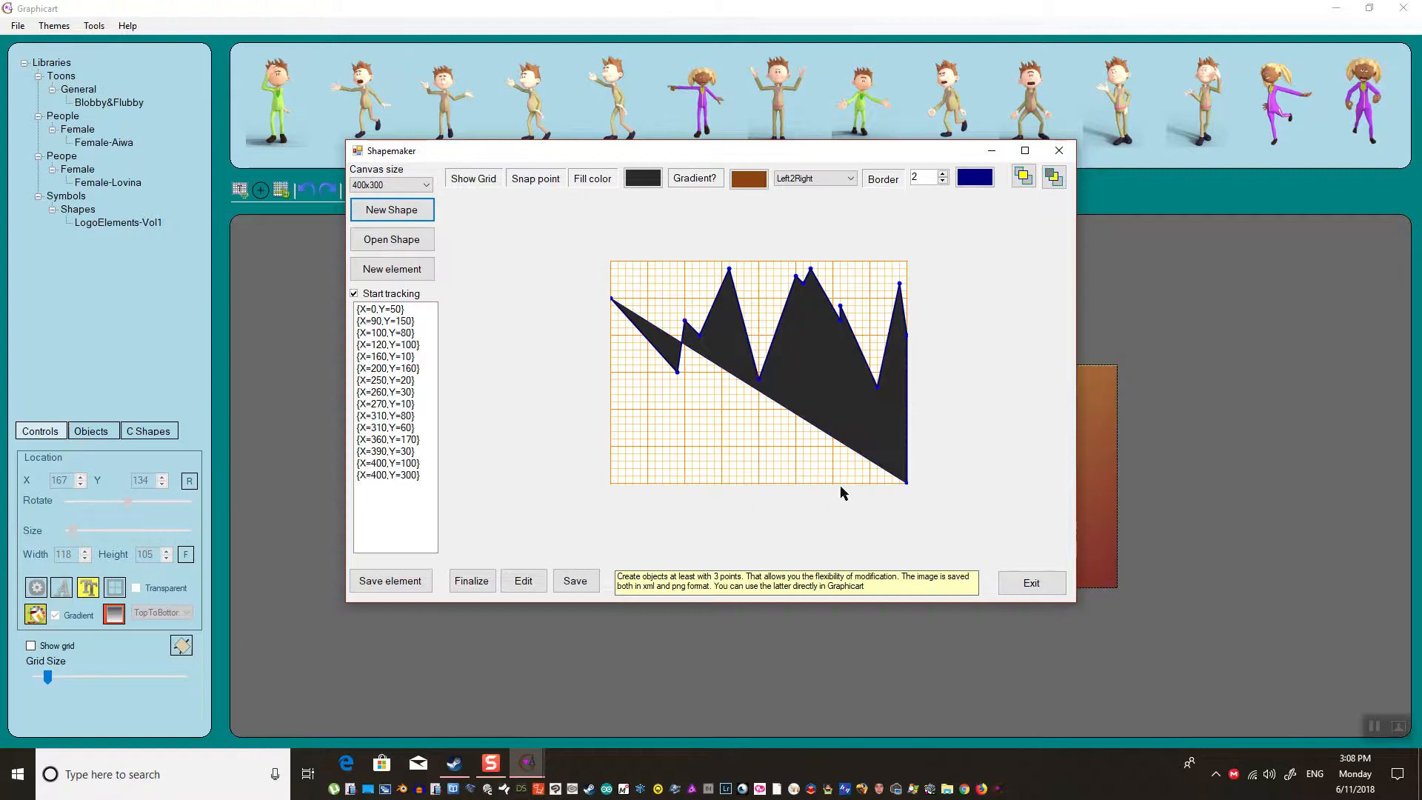
{"action": "left_click", "coordinate": [610, 483]}
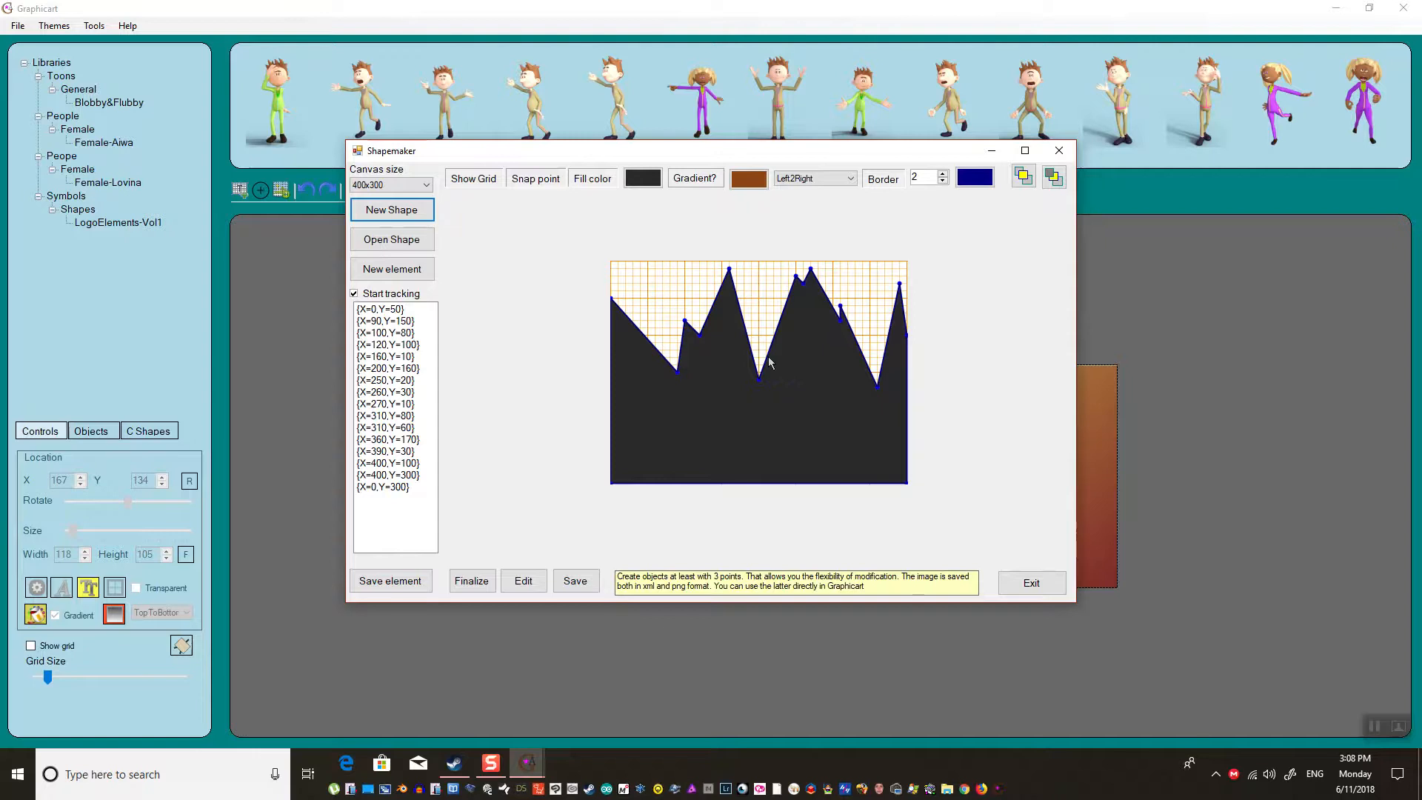
- Save the jagged ridge as an element and store the shape under the file name hill2
{"action": "left_click", "coordinate": [413, 585]}
{"action": "left_click", "coordinate": [477, 583]}
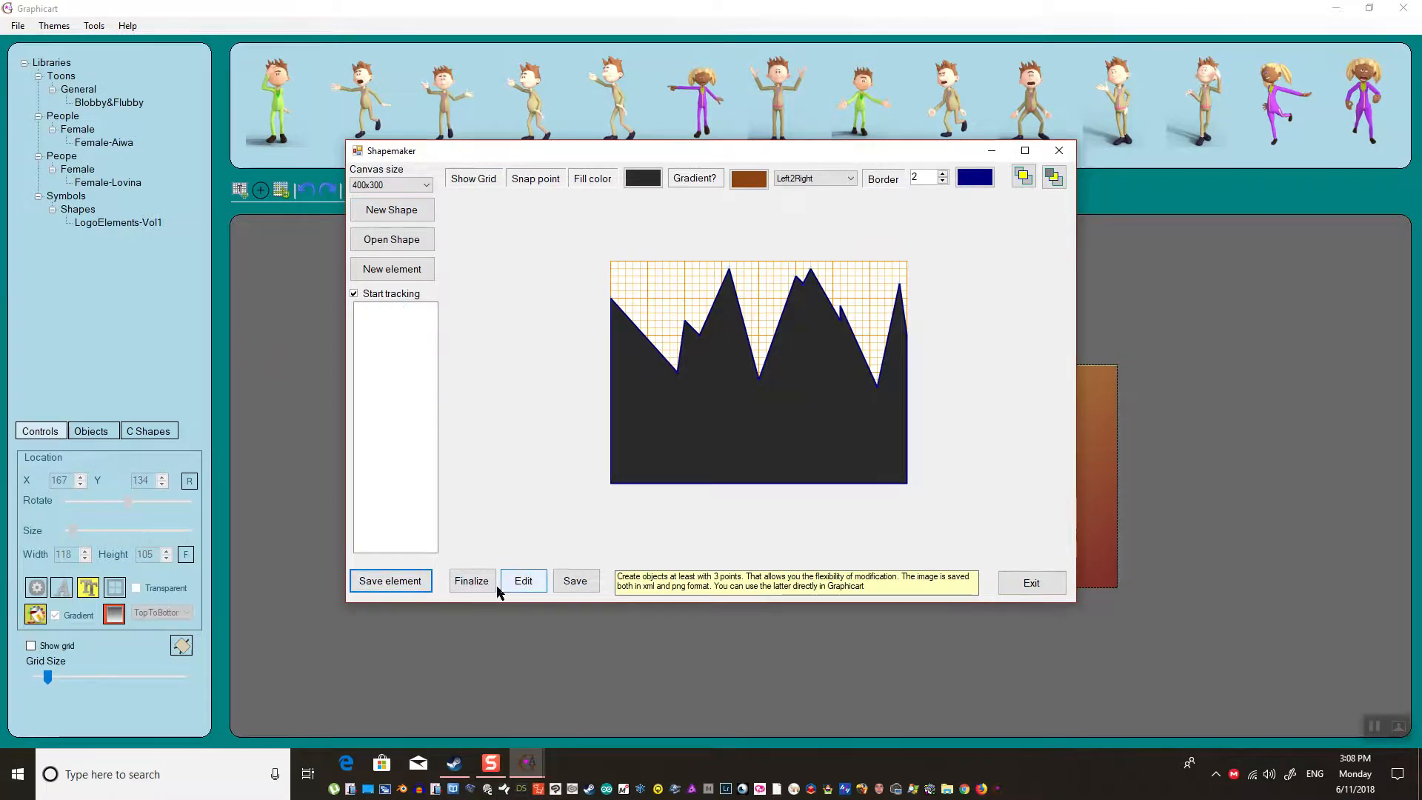
{"action": "left_click", "coordinate": [585, 584]}
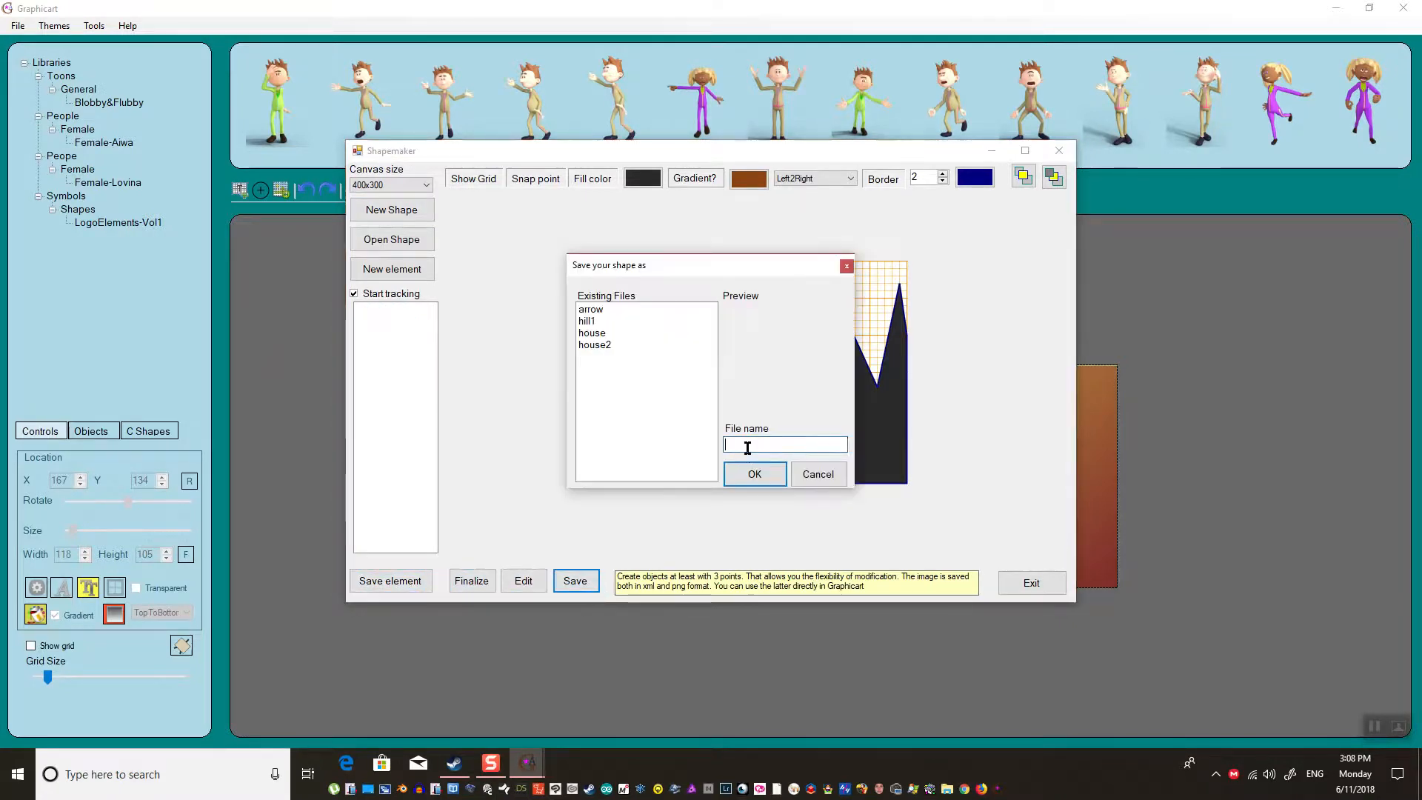
{"action": "type", "text": "hill2"}
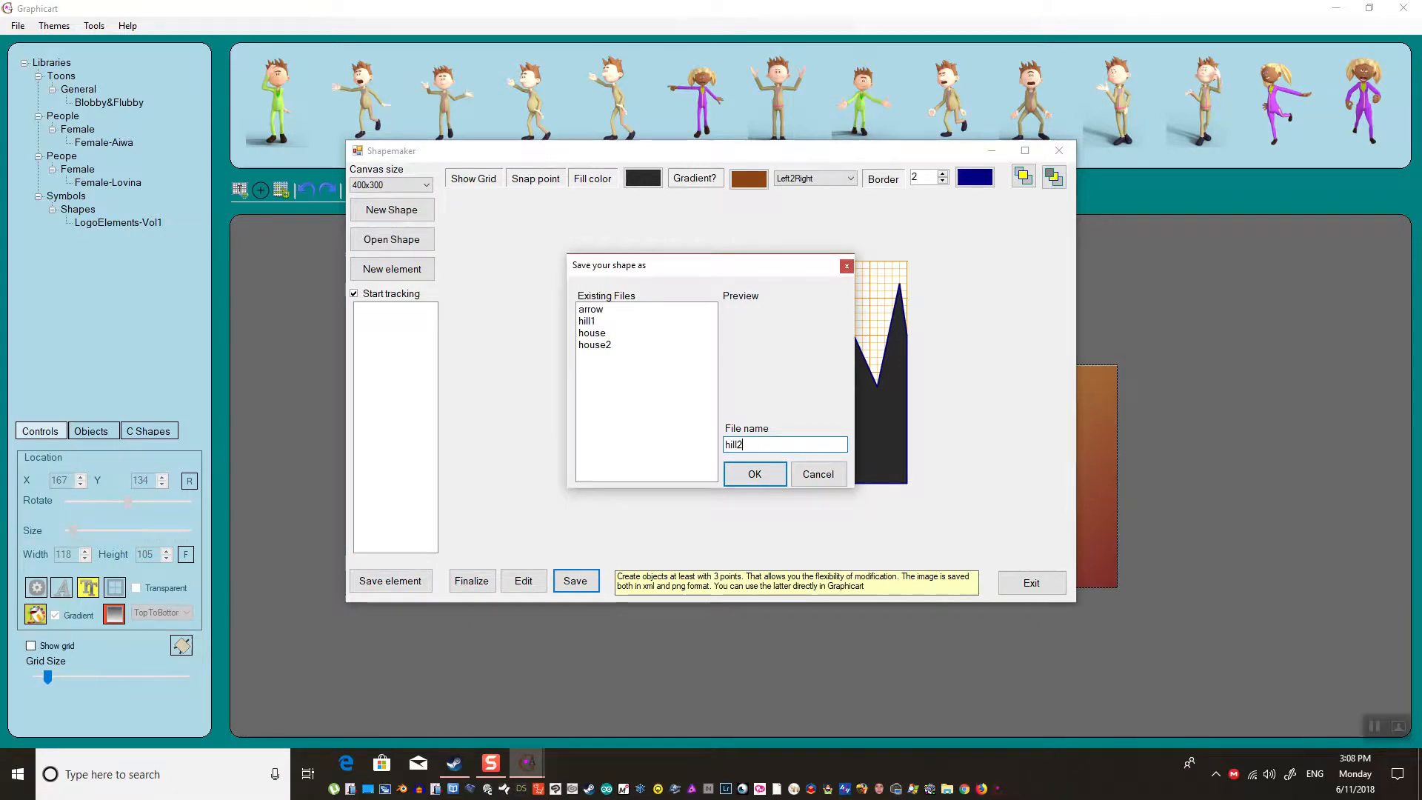
{"action": "key", "text": "Return"}
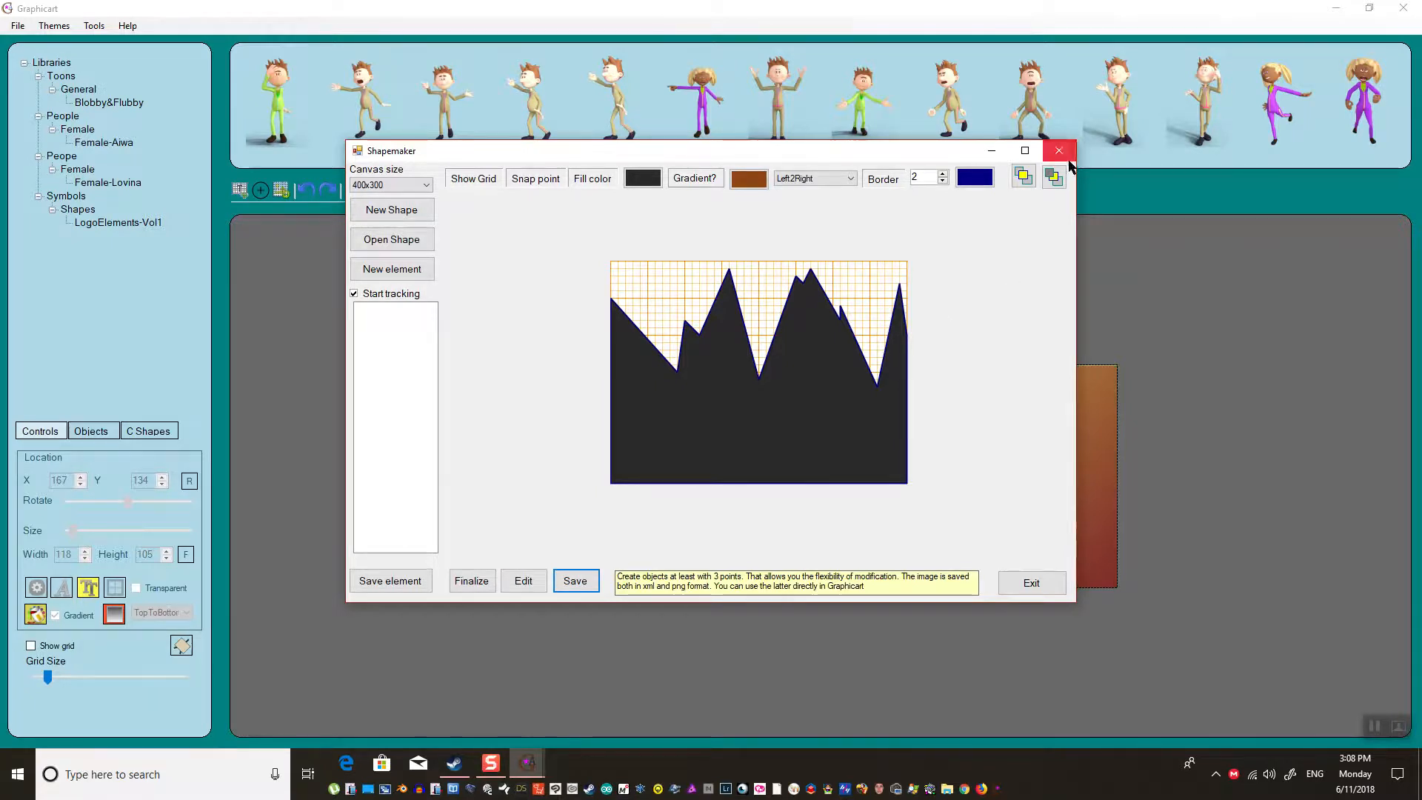
- Close the Shape maker and place the custom hill1 shape over the banner's left half at about X -5, Y 29
{"action": "left_click", "coordinate": [1060, 151]}
{"action": "left_click", "coordinate": [149, 432]}
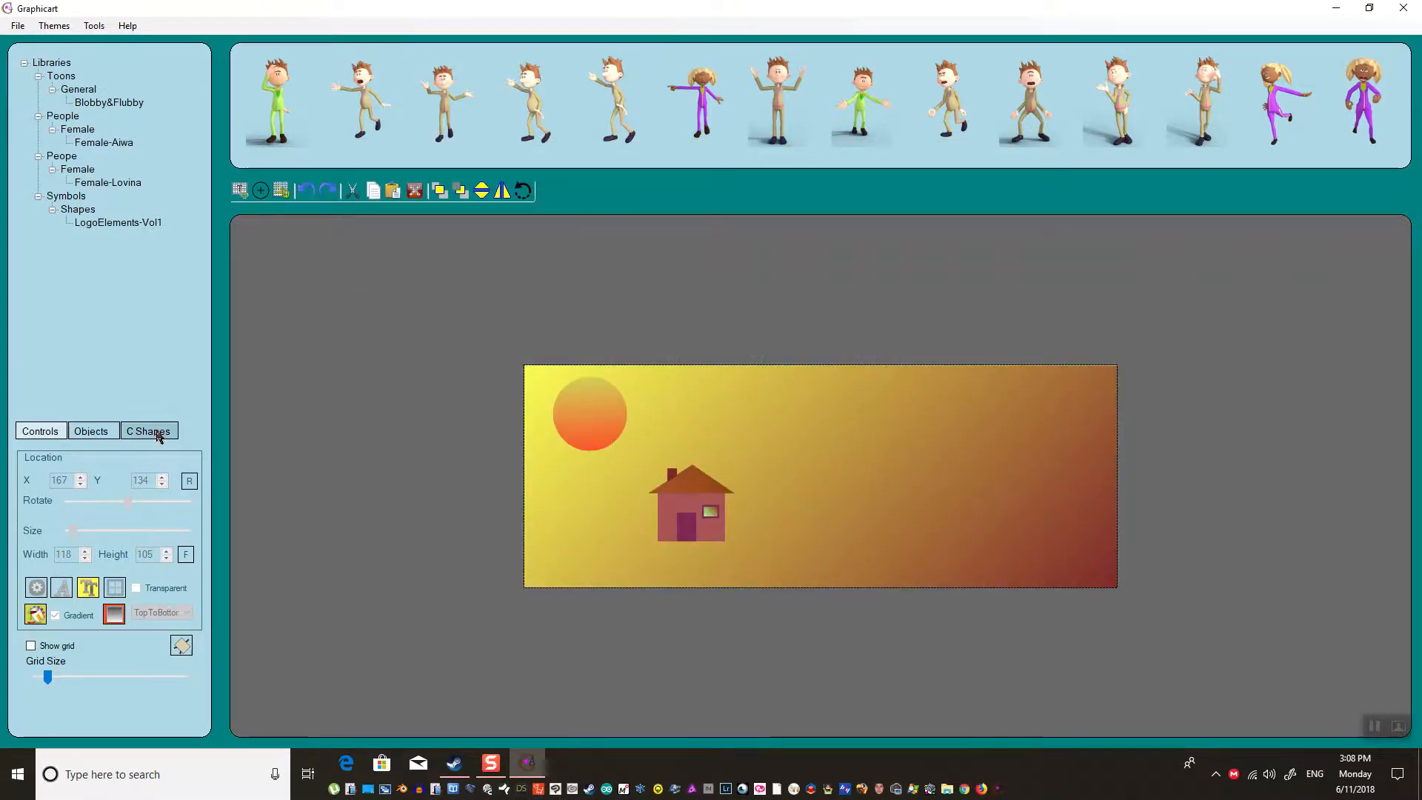
{"action": "left_click", "coordinate": [128, 485]}
{"action": "left_click_drag", "start_coordinate": [128, 485], "coordinate": [574, 504]}
{"action": "mouse_move", "coordinate": [663, 527]}
{"action": "left_mouse_down"}
{"action": "mouse_move", "coordinate": [624, 501]}
{"action": "mouse_move", "coordinate": [636, 526]}
{"action": "left_mouse_up"}
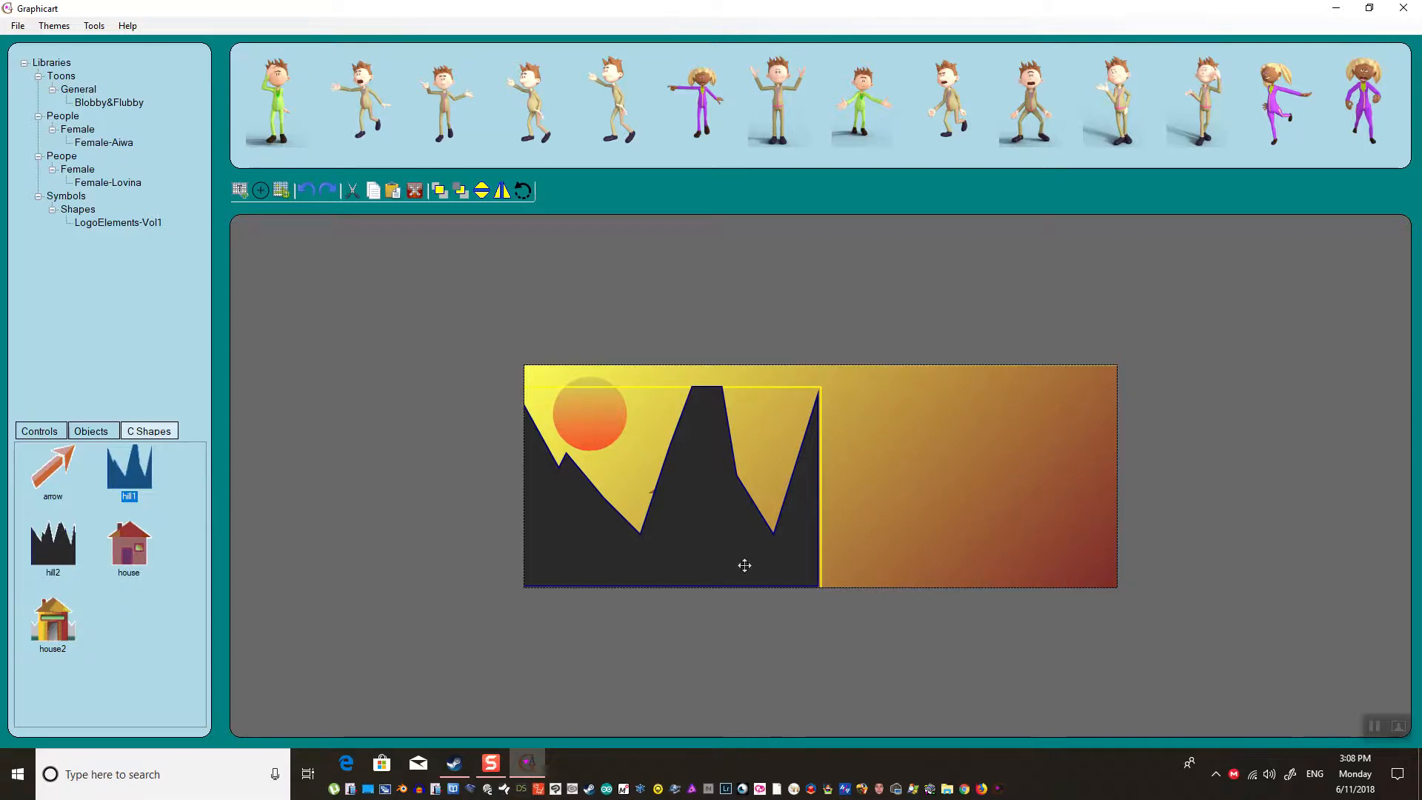
{"action": "left_click", "coordinate": [40, 431]}
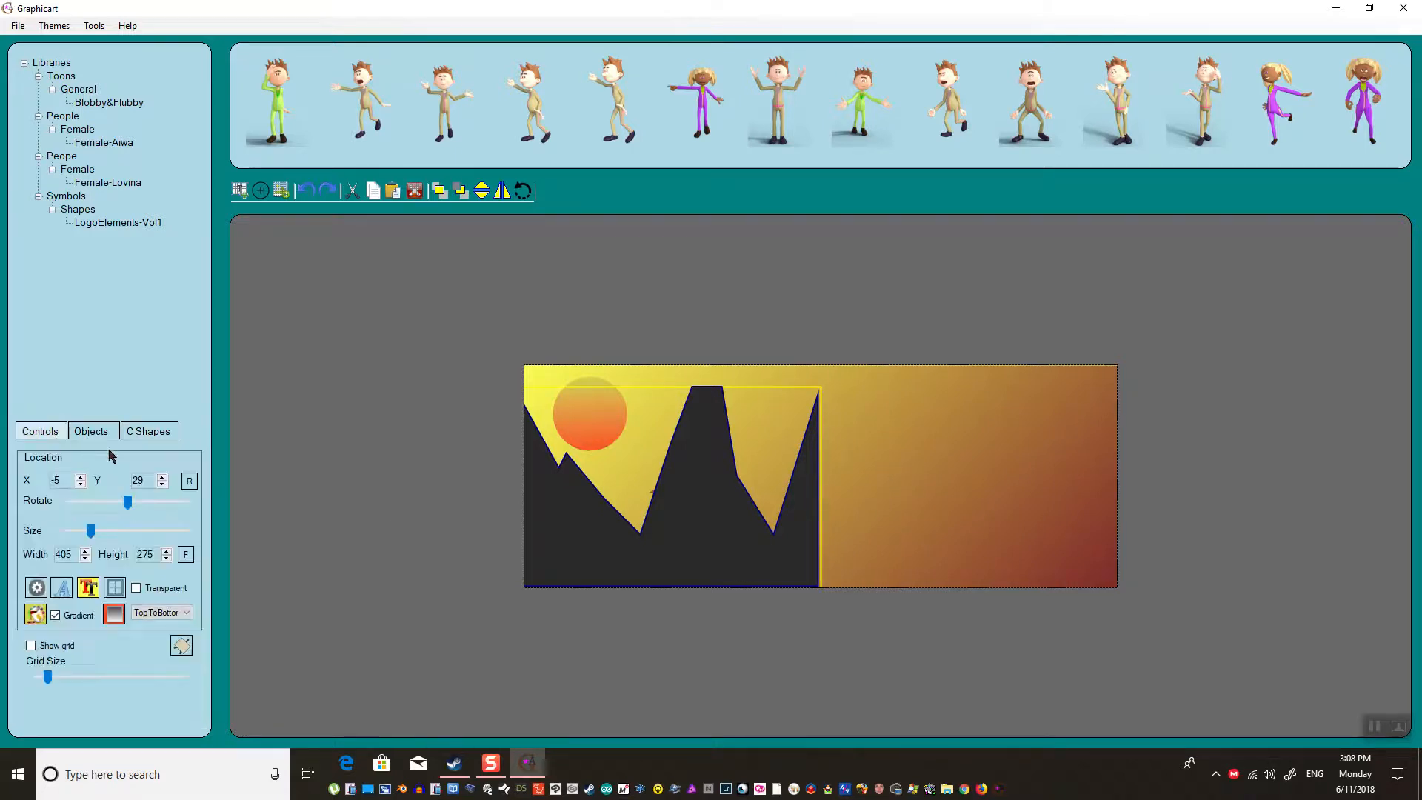
{"action": "left_click", "coordinate": [149, 431]}
{"action": "left_click", "coordinate": [94, 25]}
{"action": "left_click", "coordinate": [126, 59]}
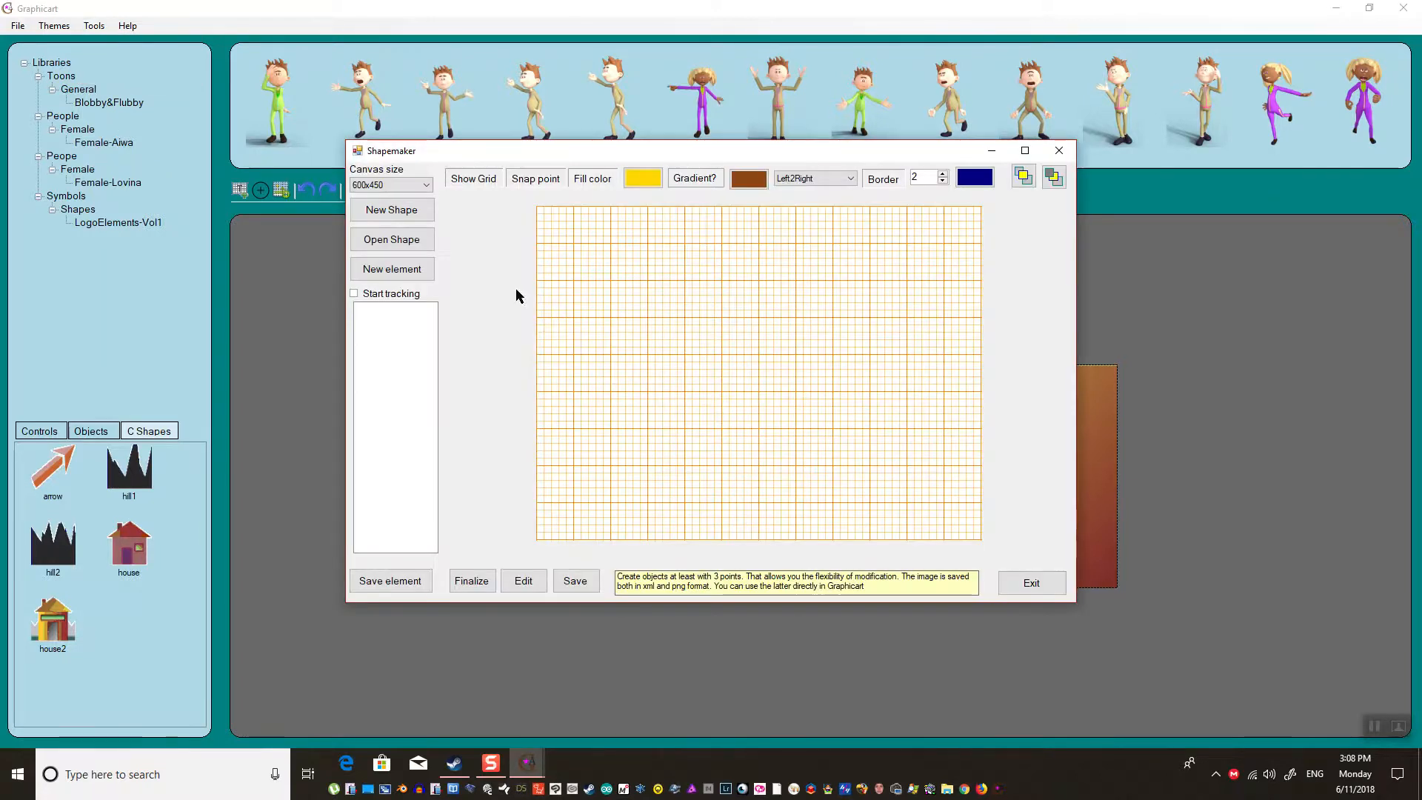
{"action": "left_click", "coordinate": [1053, 176]}
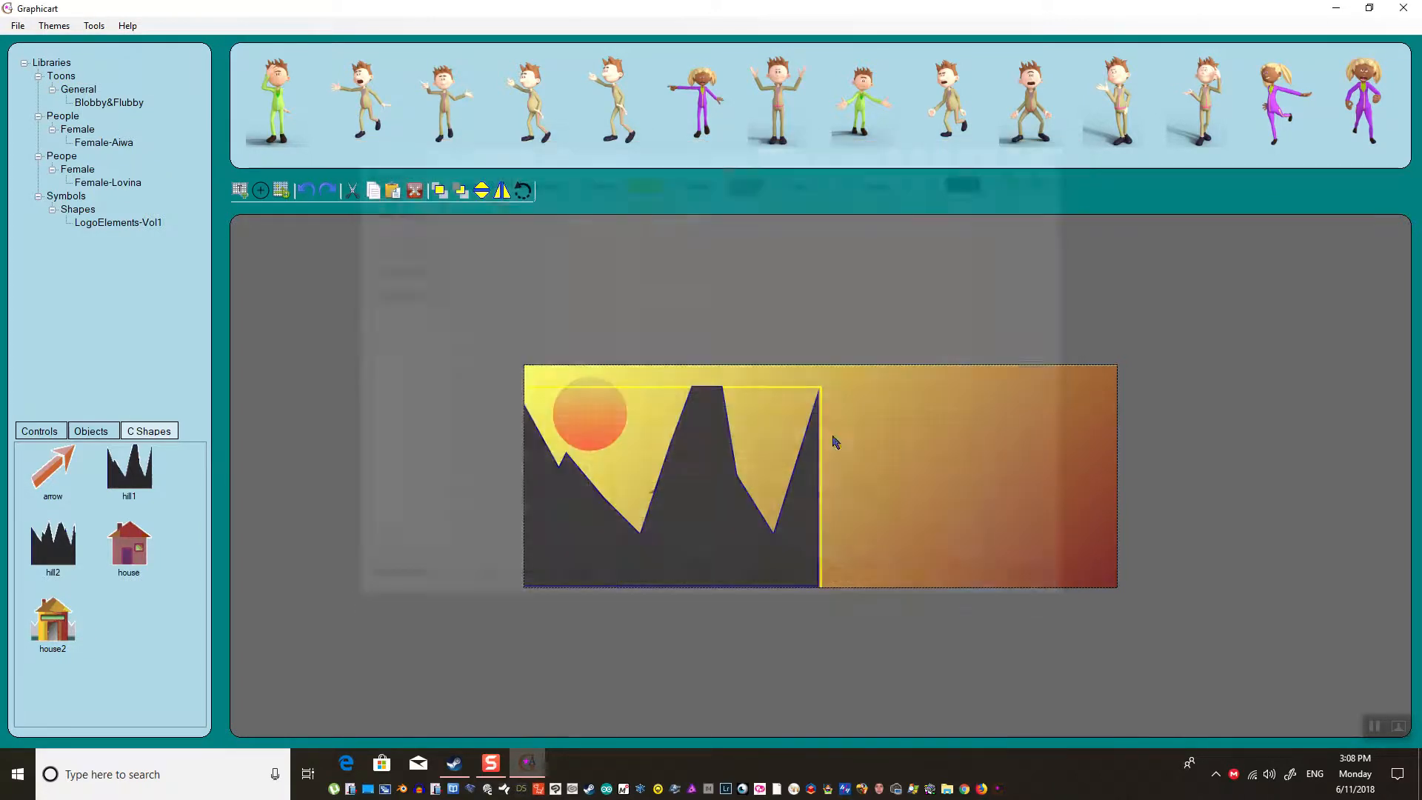
- Delete the hill1 shape from the banner
{"action": "key", "text": "Delete"}
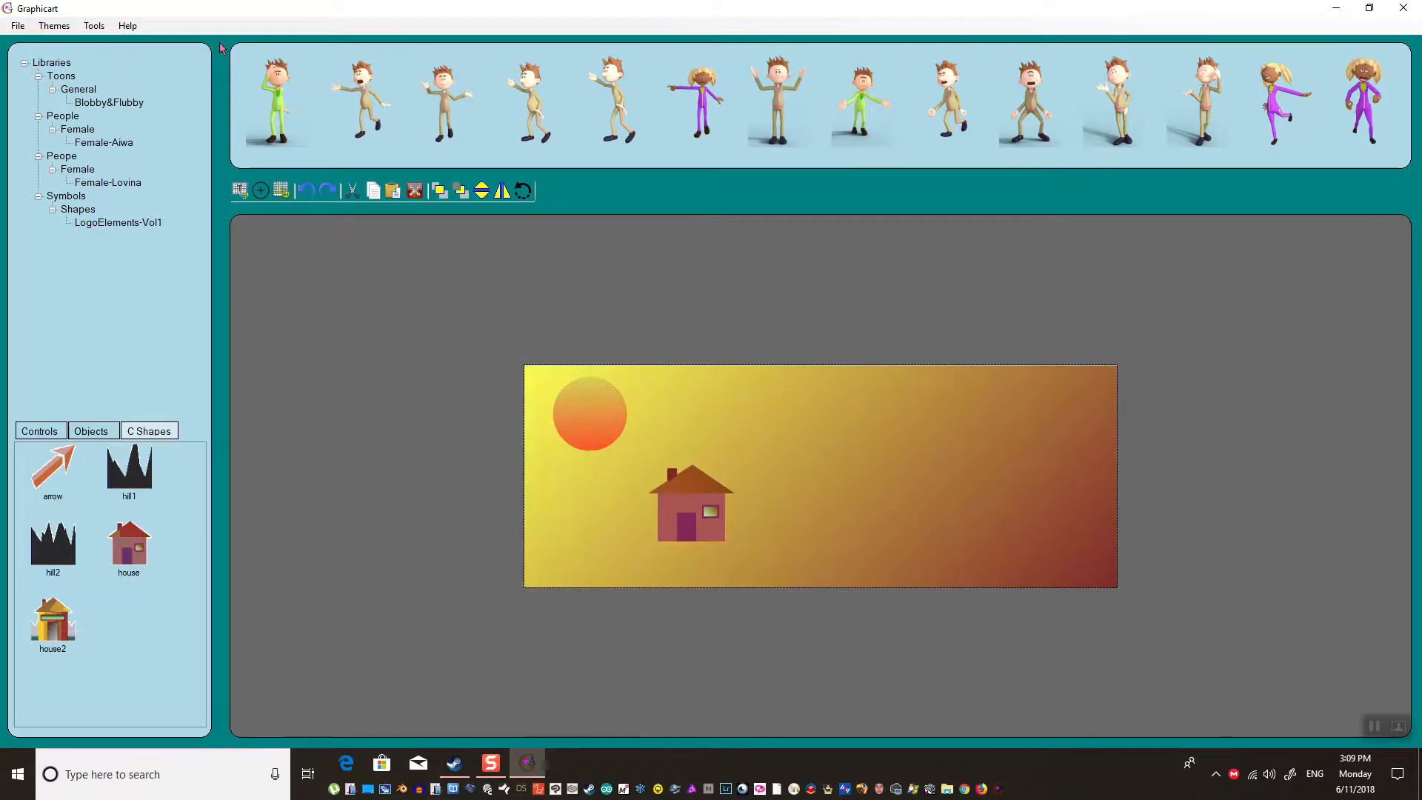
- Try to open the saved hill1 shape in the Shape maker
{"action": "left_click", "coordinate": [94, 25]}
{"action": "left_click", "coordinate": [114, 59]}
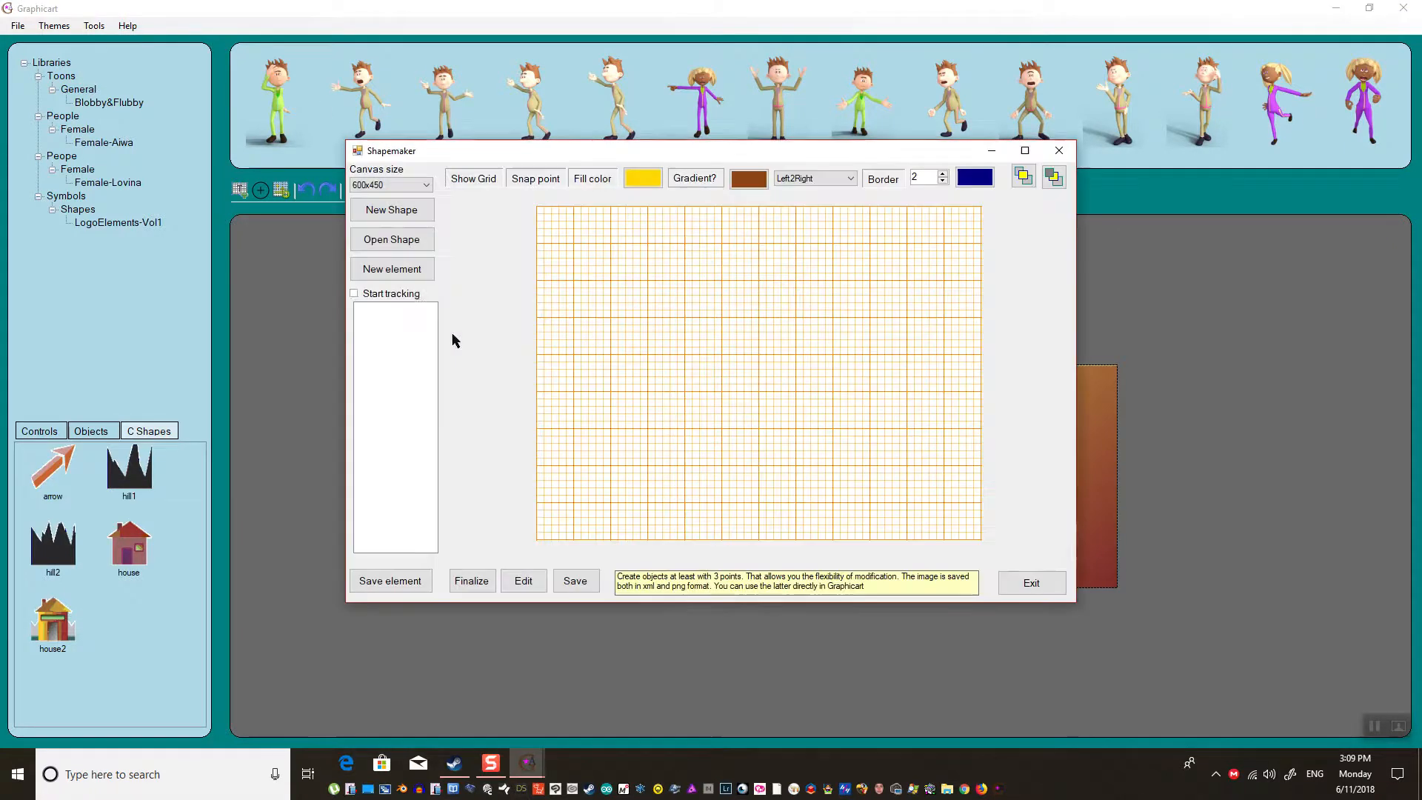
{"action": "left_click", "coordinate": [399, 238]}
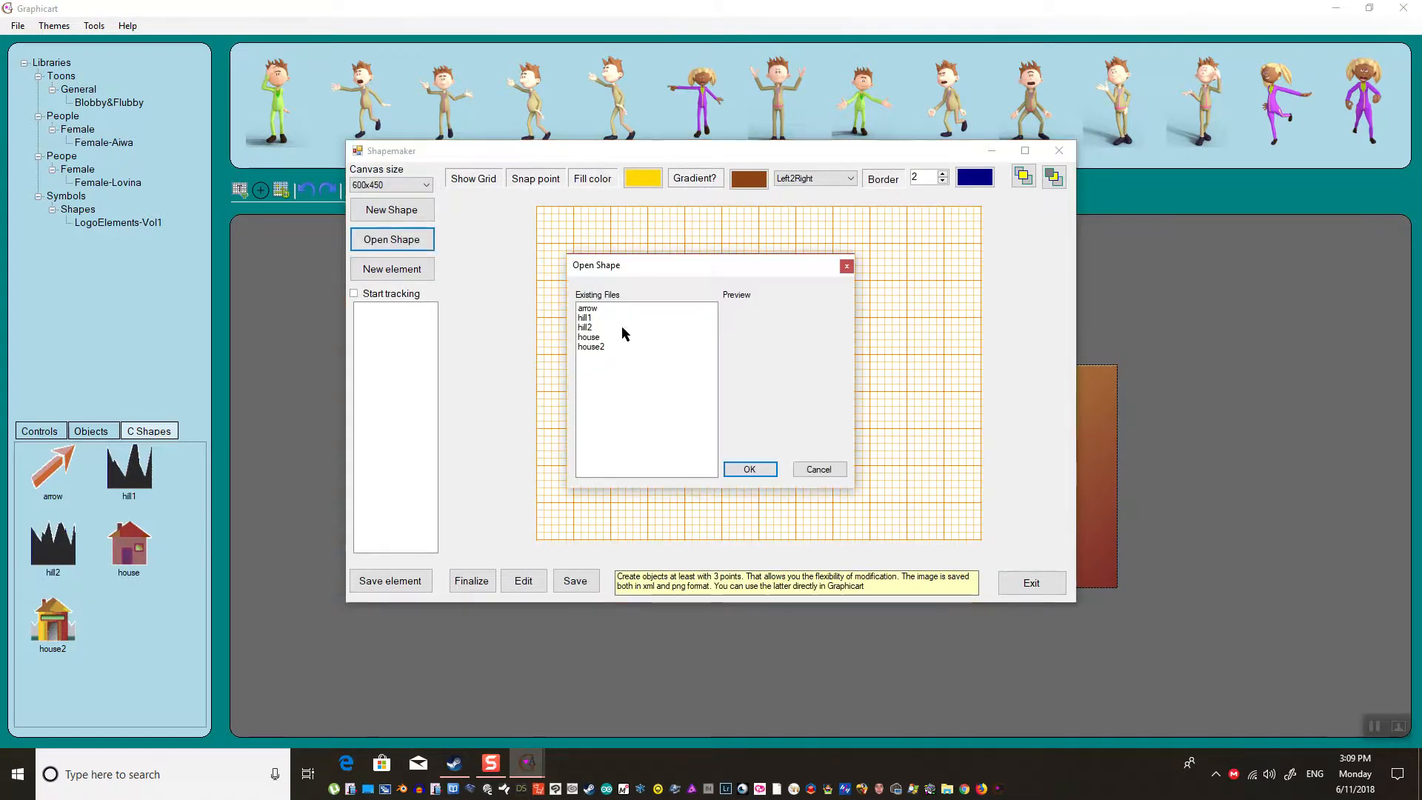
{"action": "left_click", "coordinate": [626, 318]}
{"action": "left_click", "coordinate": [762, 469]}
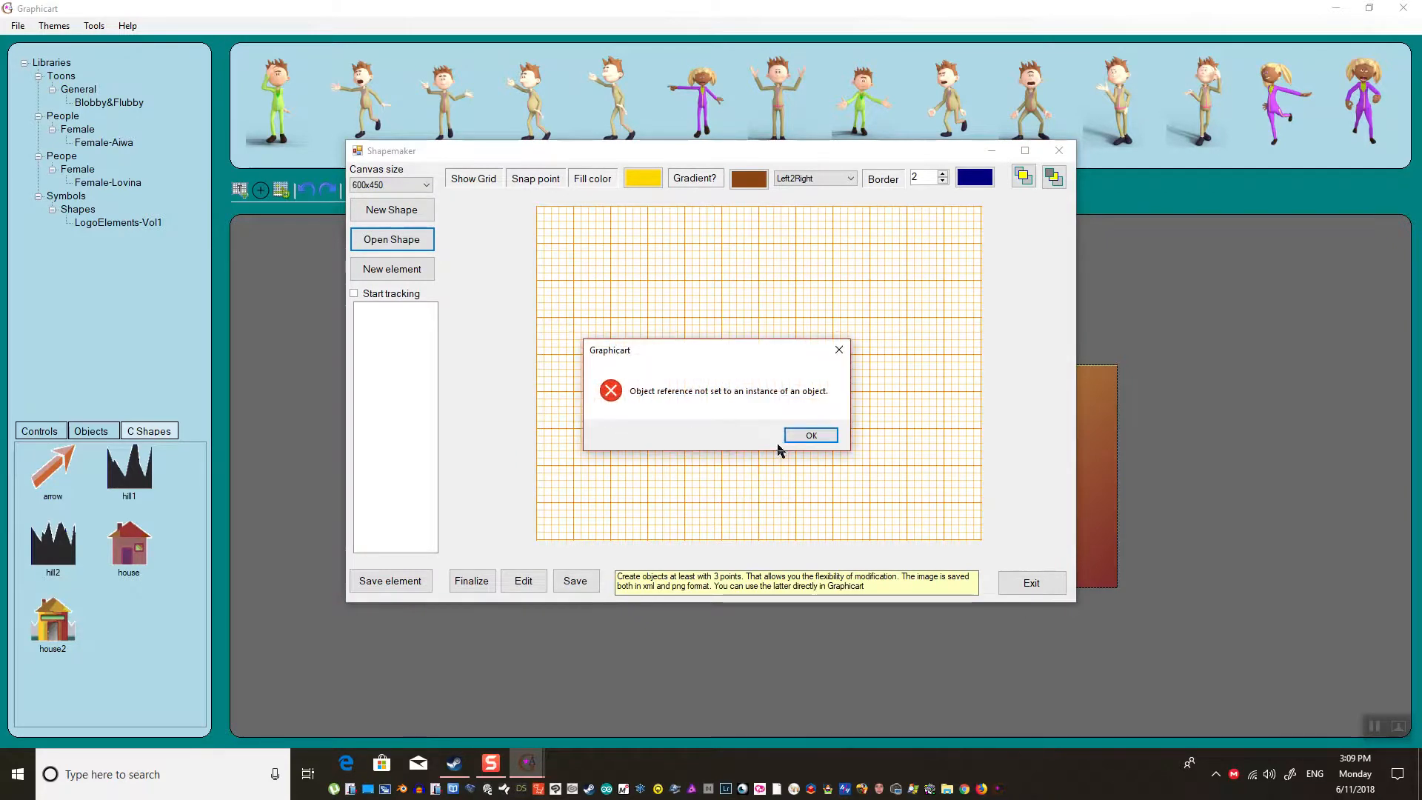
- Dismiss the error messages from the failed shape opening and close the Shape maker
{"action": "left_click", "coordinate": [809, 437]}
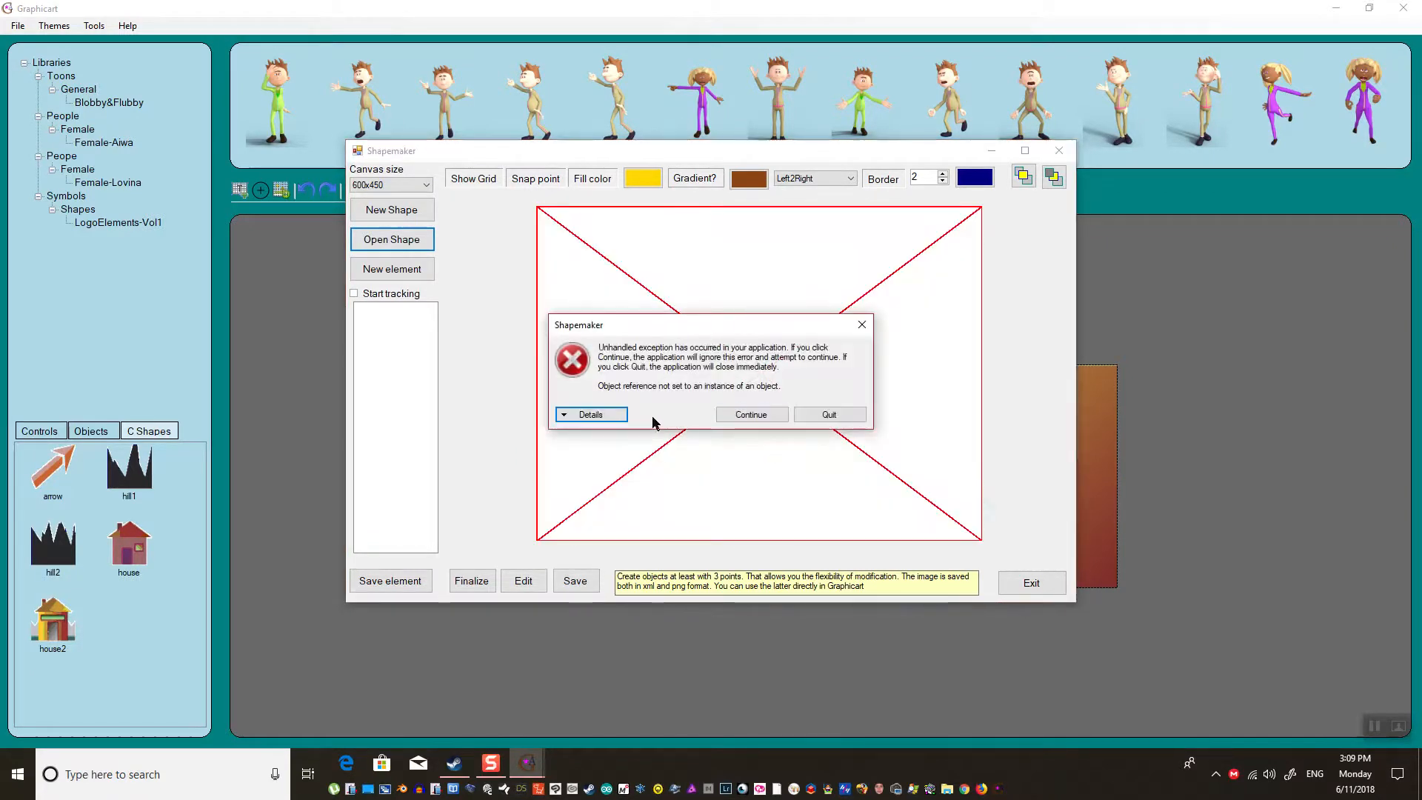
{"action": "left_click", "coordinate": [758, 420]}
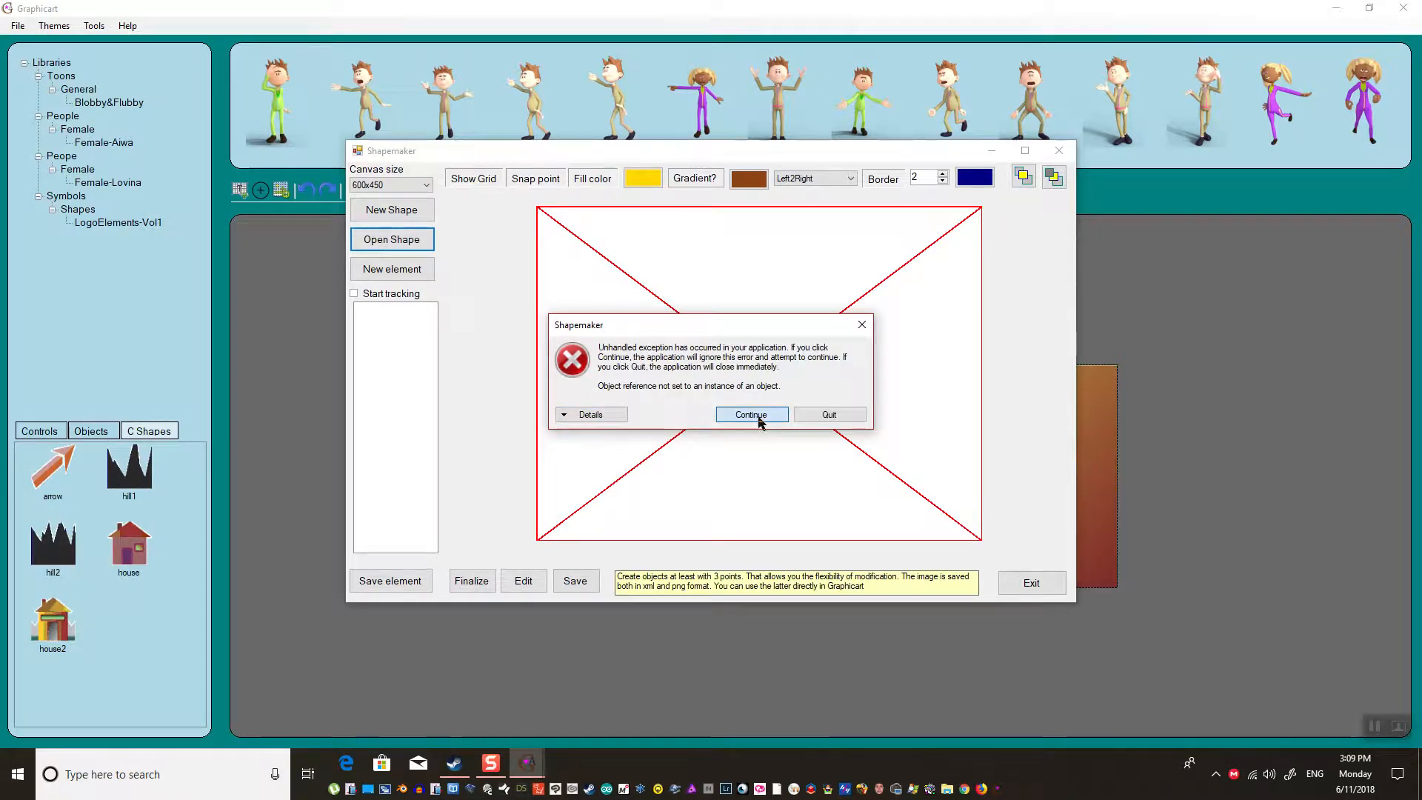
{"action": "left_click", "coordinate": [760, 422]}
{"action": "left_click", "coordinate": [1059, 150]}
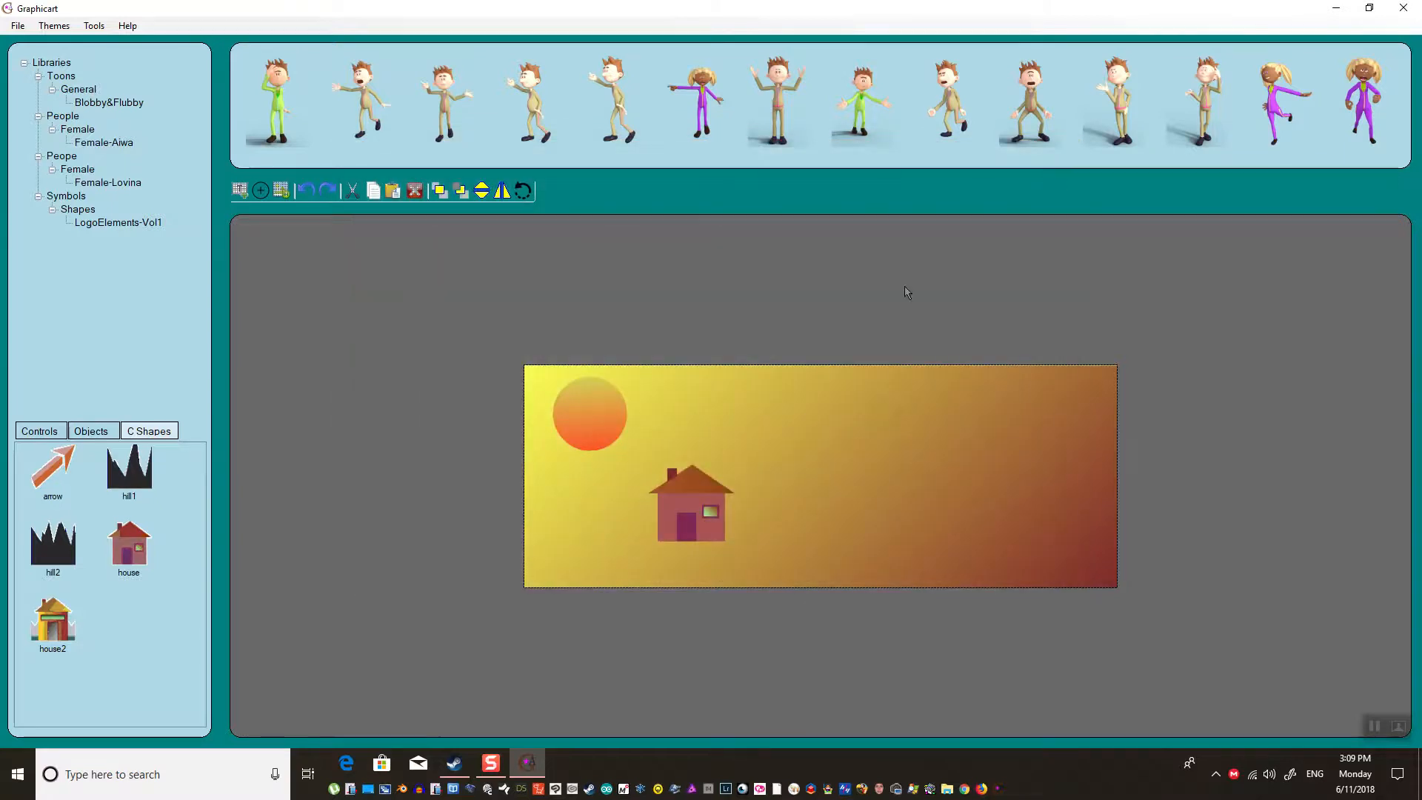
- Add the custom hill1 shape at the banner's left edge, scaled down to 182x124, and send it back by one behind the house
{"action": "double_click", "coordinate": [129, 470]}
{"action": "left_click_drag", "start_coordinate": [599, 534], "coordinate": [576, 532]}
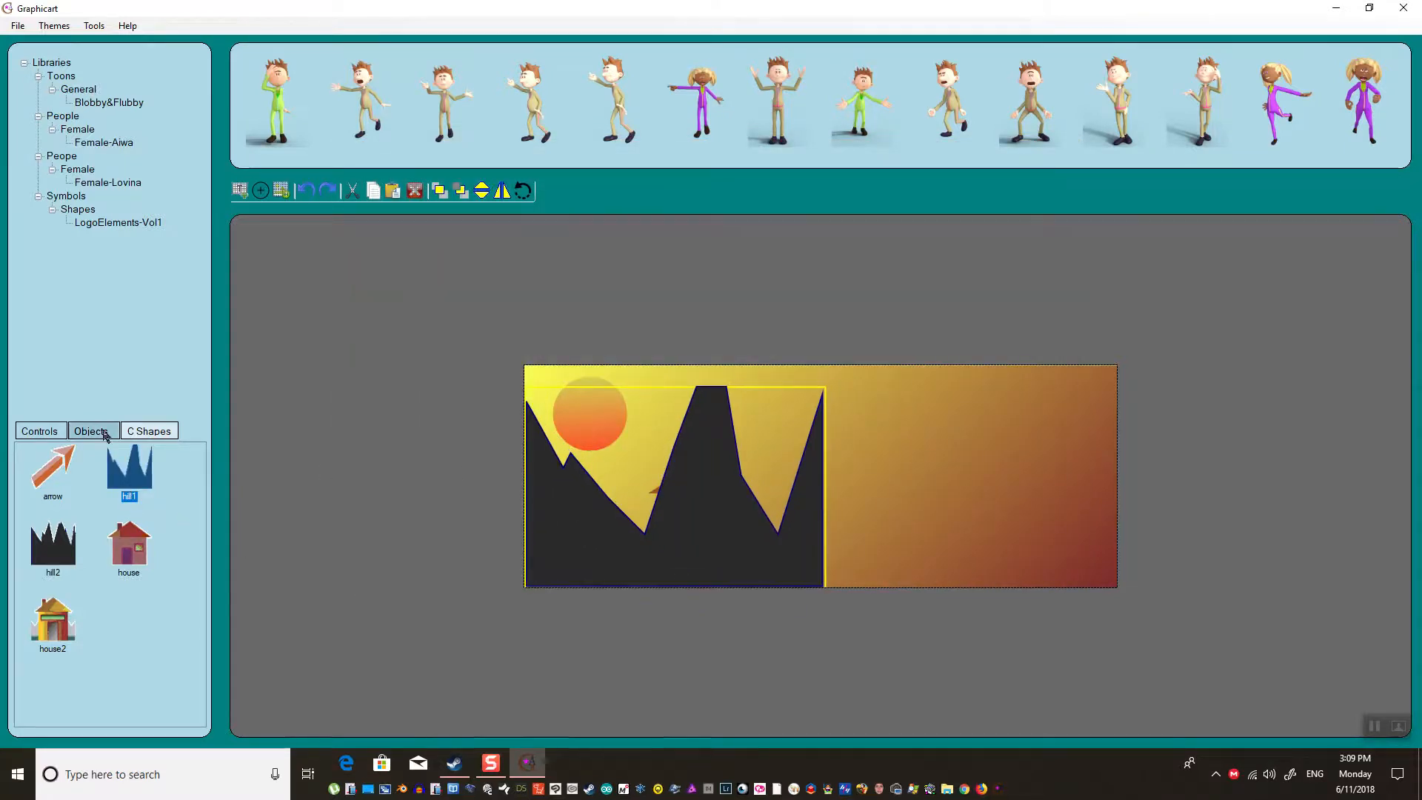
{"action": "left_click", "coordinate": [53, 434]}
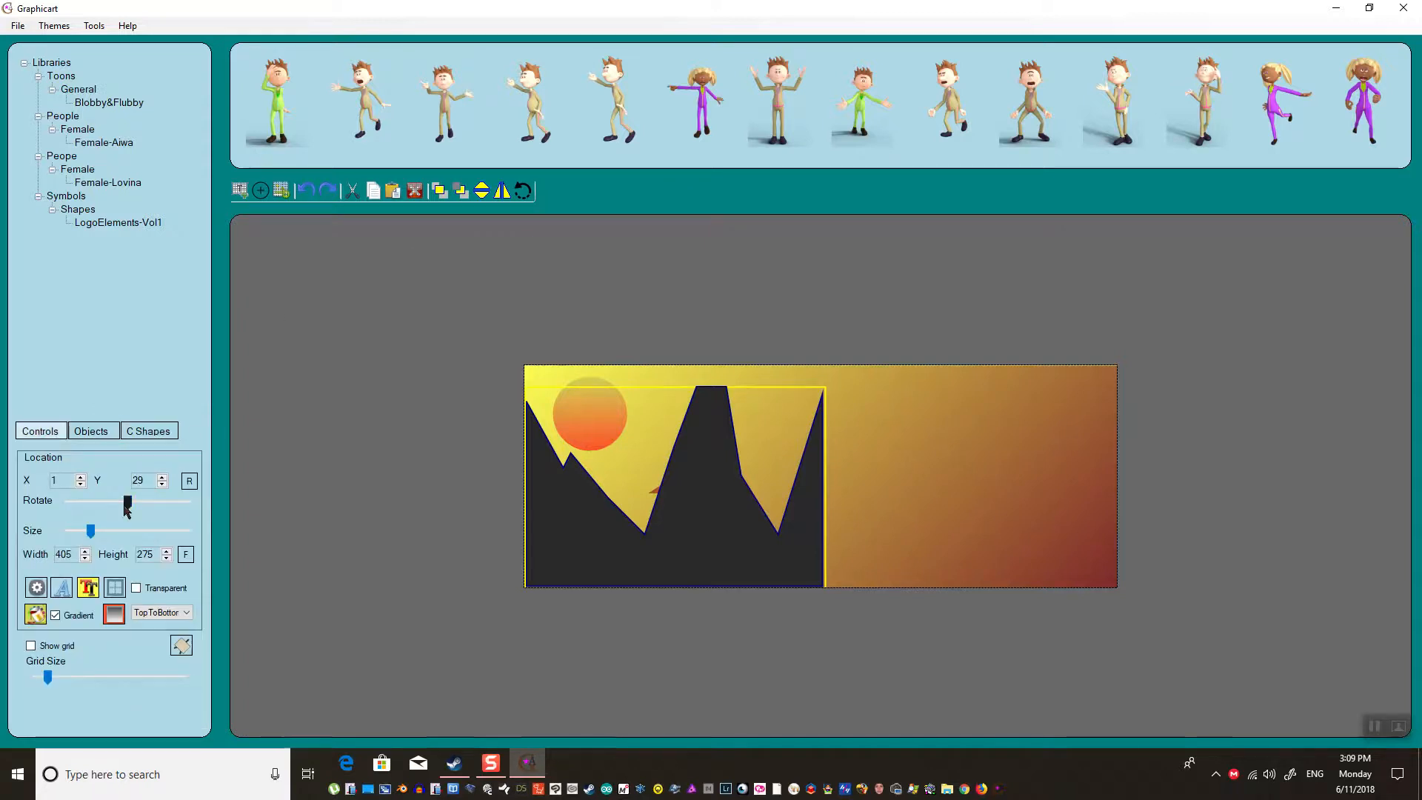
{"action": "left_click_drag", "start_coordinate": [91, 531], "coordinate": [82, 532]}
{"action": "left_click_drag", "start_coordinate": [696, 533], "coordinate": [639, 567]}
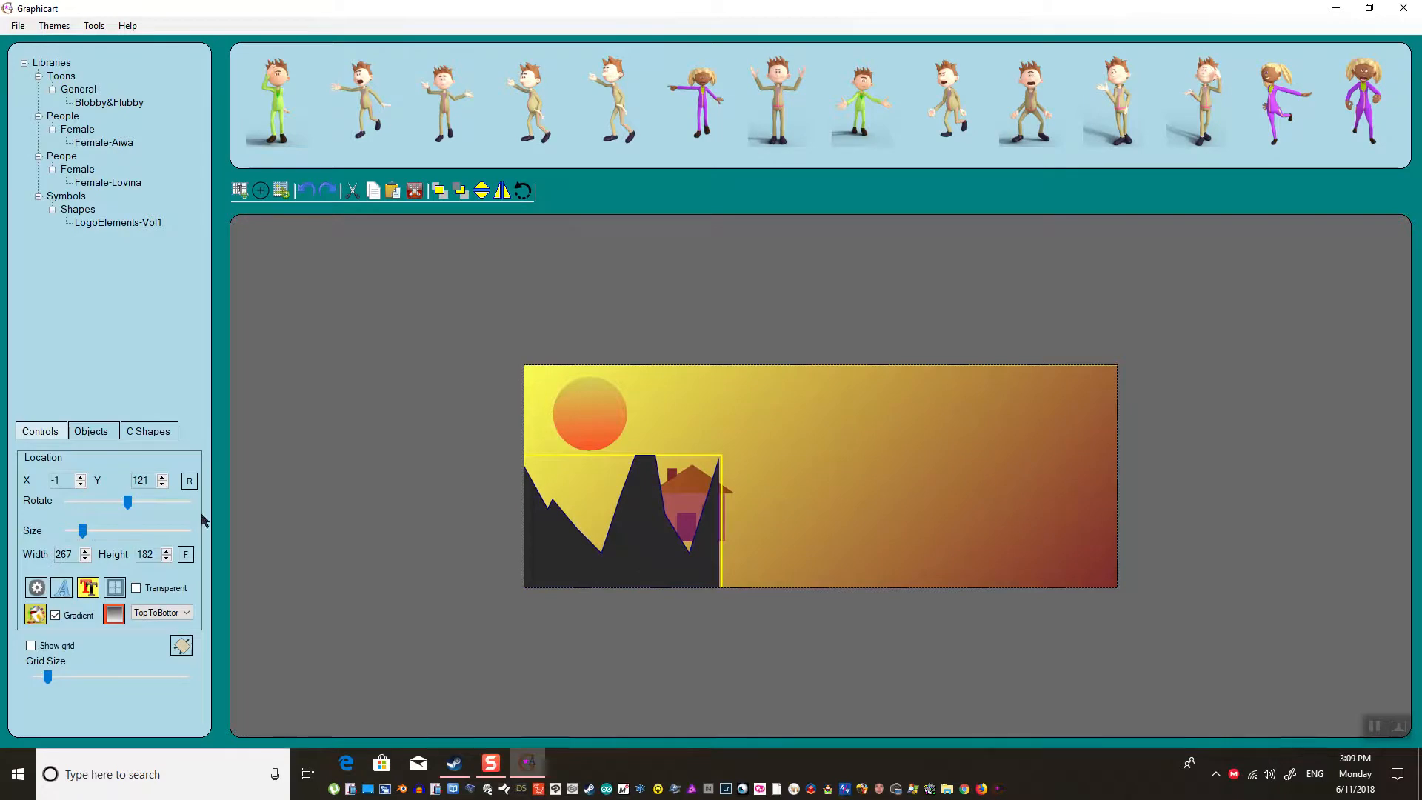
{"action": "left_click_drag", "start_coordinate": [96, 535], "coordinate": [91, 534]}
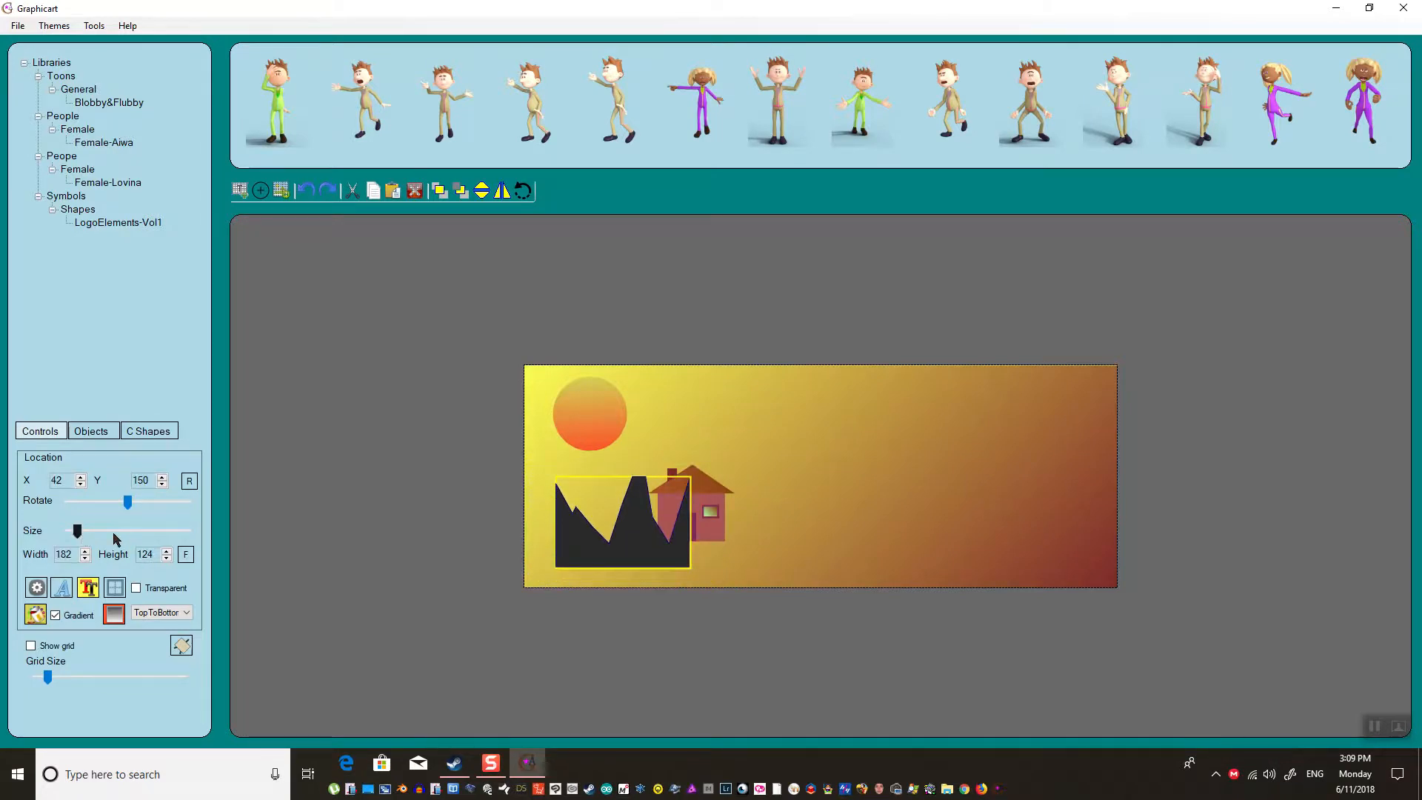
{"action": "left_click_drag", "start_coordinate": [587, 537], "coordinate": [571, 502]}
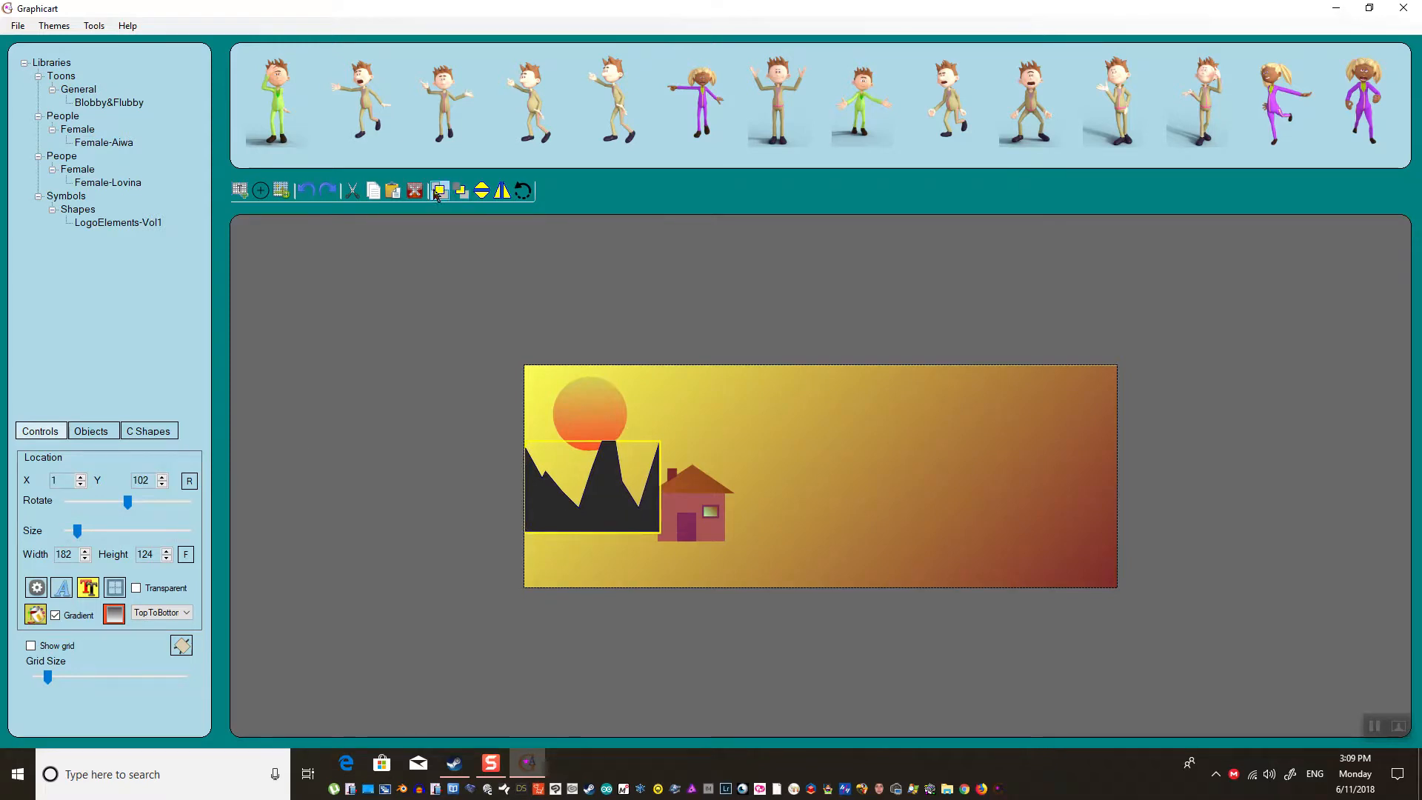
{"action": "left_click", "coordinate": [459, 196]}
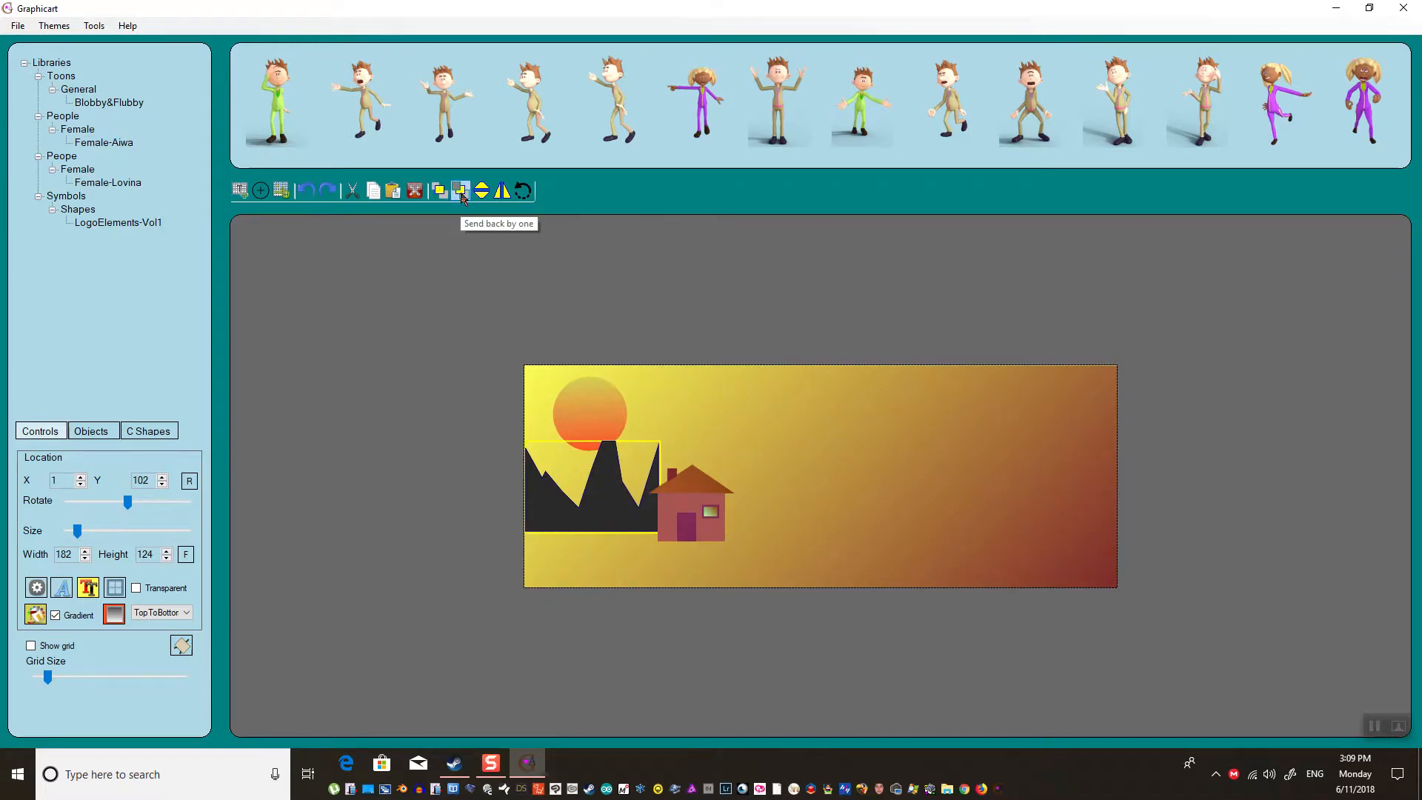
- Move the hill1 shape to about X -5, Y 64 and widen it to 357
{"action": "left_click_drag", "start_coordinate": [642, 517], "coordinate": [624, 483]}
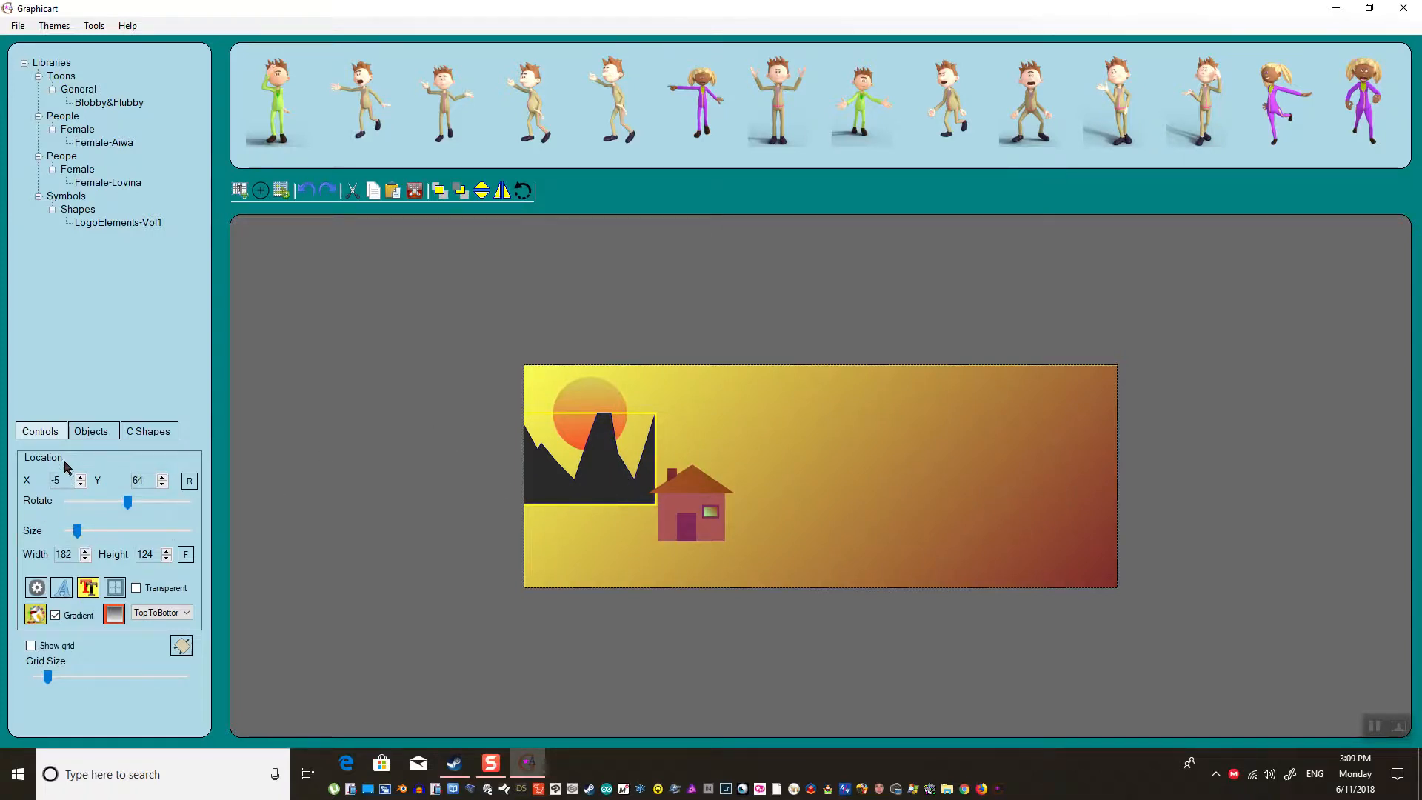
{"action": "left_click_drag", "start_coordinate": [83, 554], "coordinate": [84, 559]}
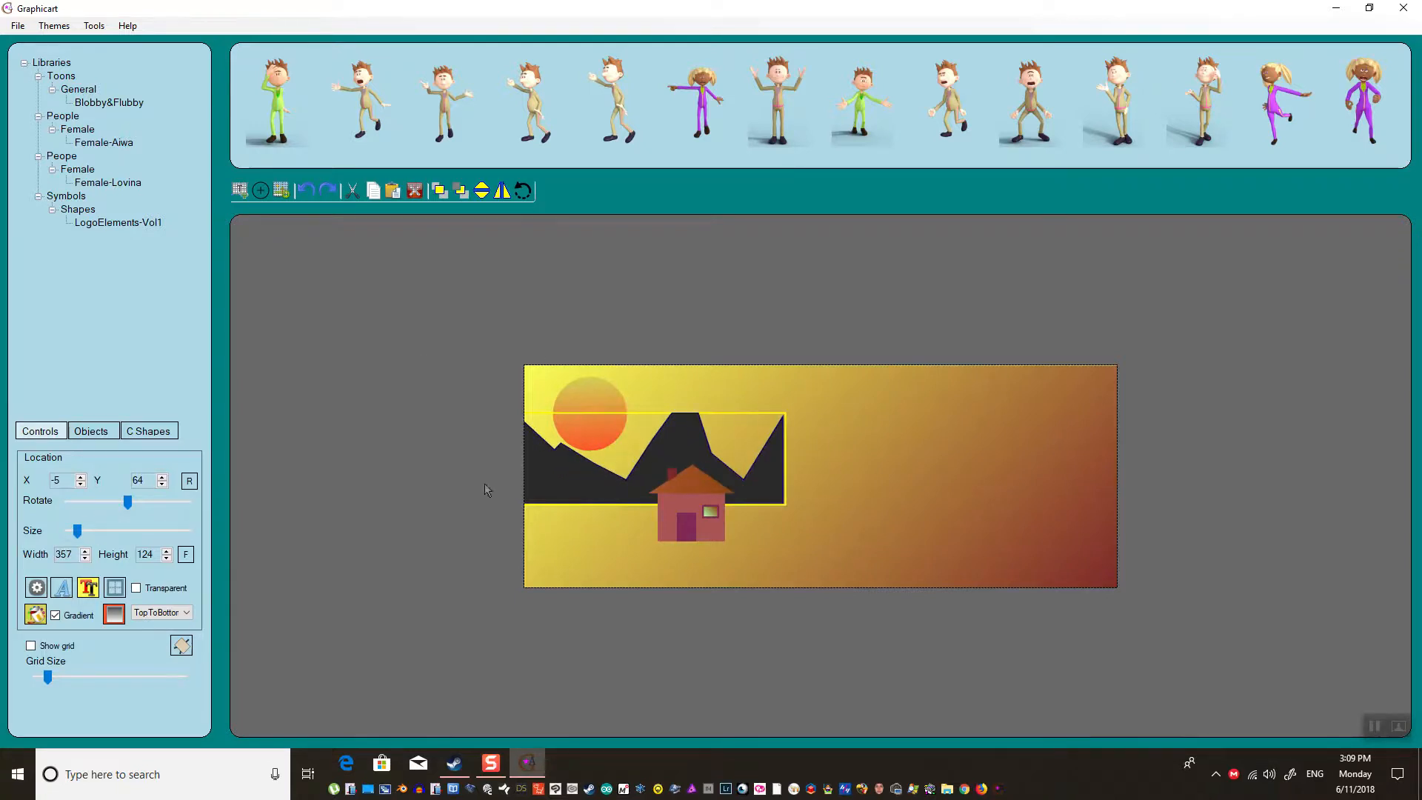
{"action": "left_click", "coordinate": [835, 577]}
{"action": "left_click", "coordinate": [687, 442]}
- Add the custom hill2 shape beside hill1, scaled down to 231x168 at about X 350, Y 16
{"action": "left_click", "coordinate": [149, 431]}
{"action": "left_click", "coordinate": [72, 550]}
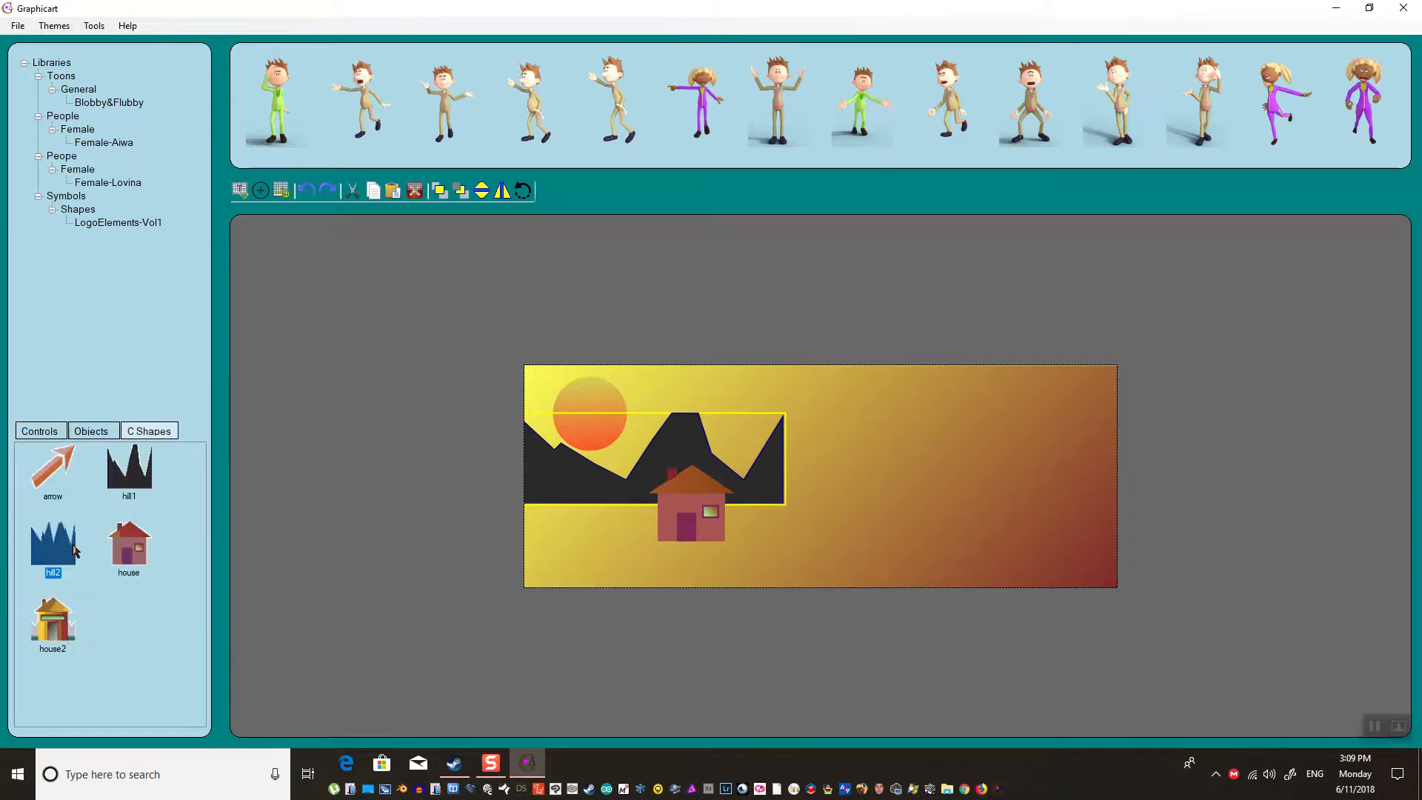
{"action": "left_click_drag", "start_coordinate": [676, 493], "coordinate": [913, 396]}
{"action": "left_click", "coordinate": [52, 436]}
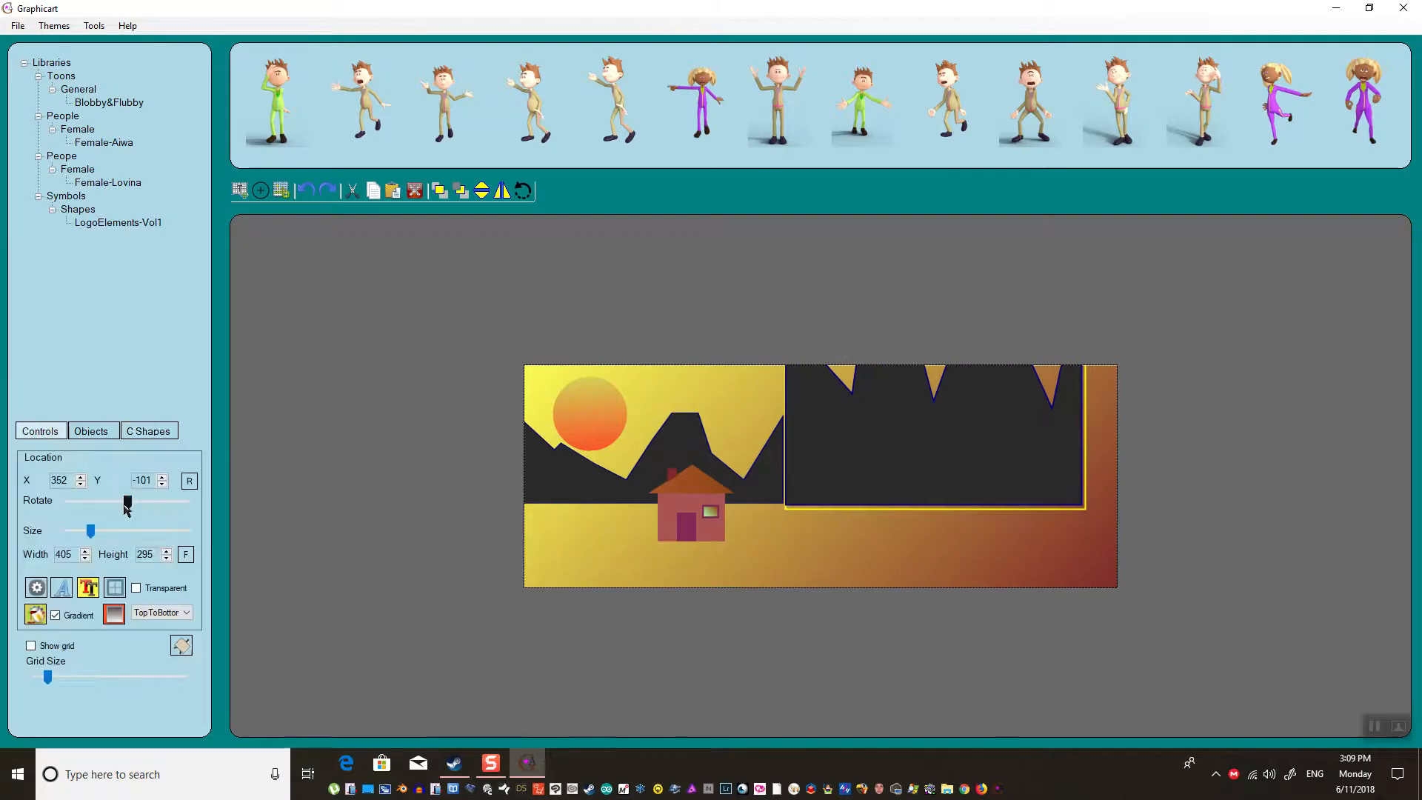
{"action": "left_click_drag", "start_coordinate": [91, 531], "coordinate": [81, 536]}
{"action": "left_click_drag", "start_coordinate": [904, 437], "coordinate": [840, 478]}
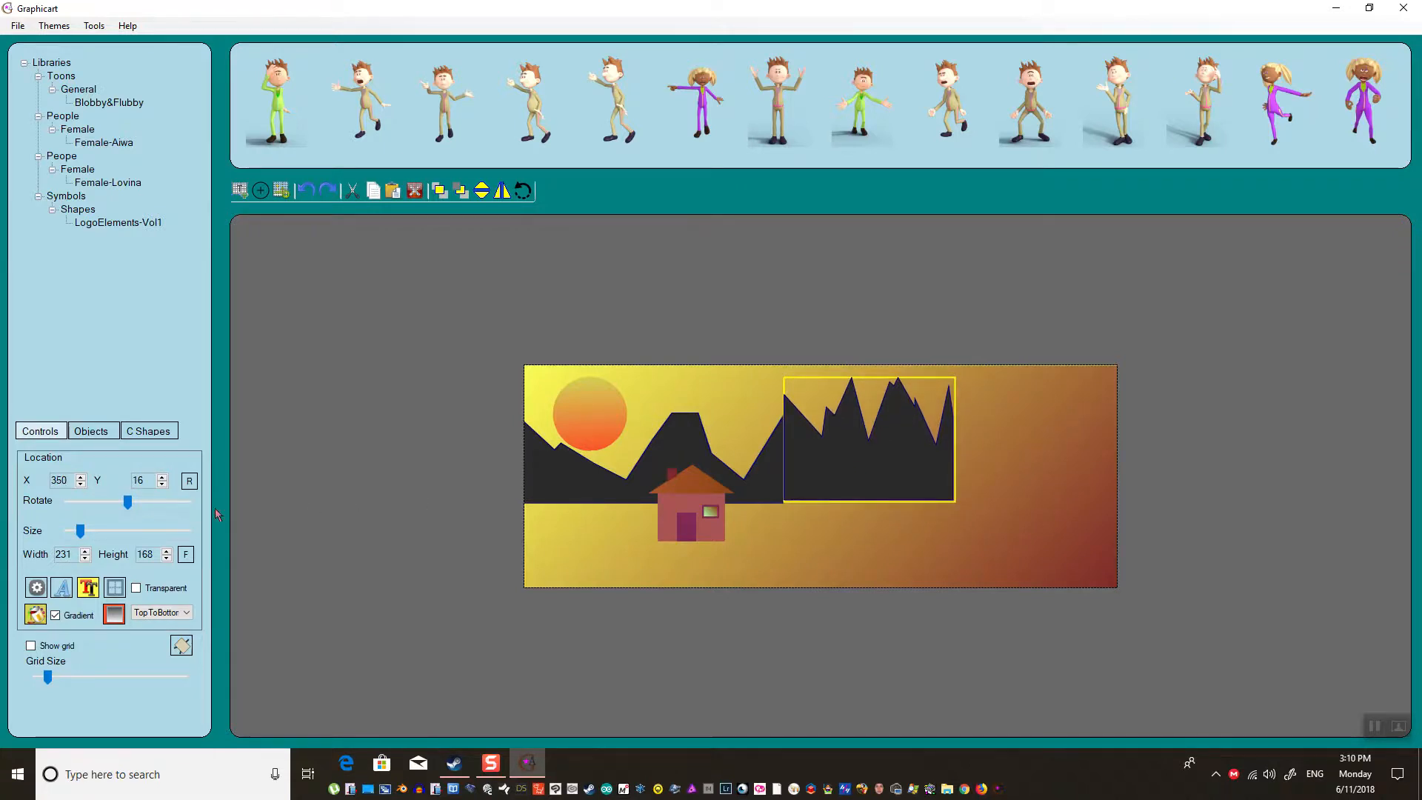
- Resize the hill2 shape to 495x124 and place it against hill1's edge at about X 348, Y 64
{"action": "left_click_drag", "start_coordinate": [82, 537], "coordinate": [78, 534]}
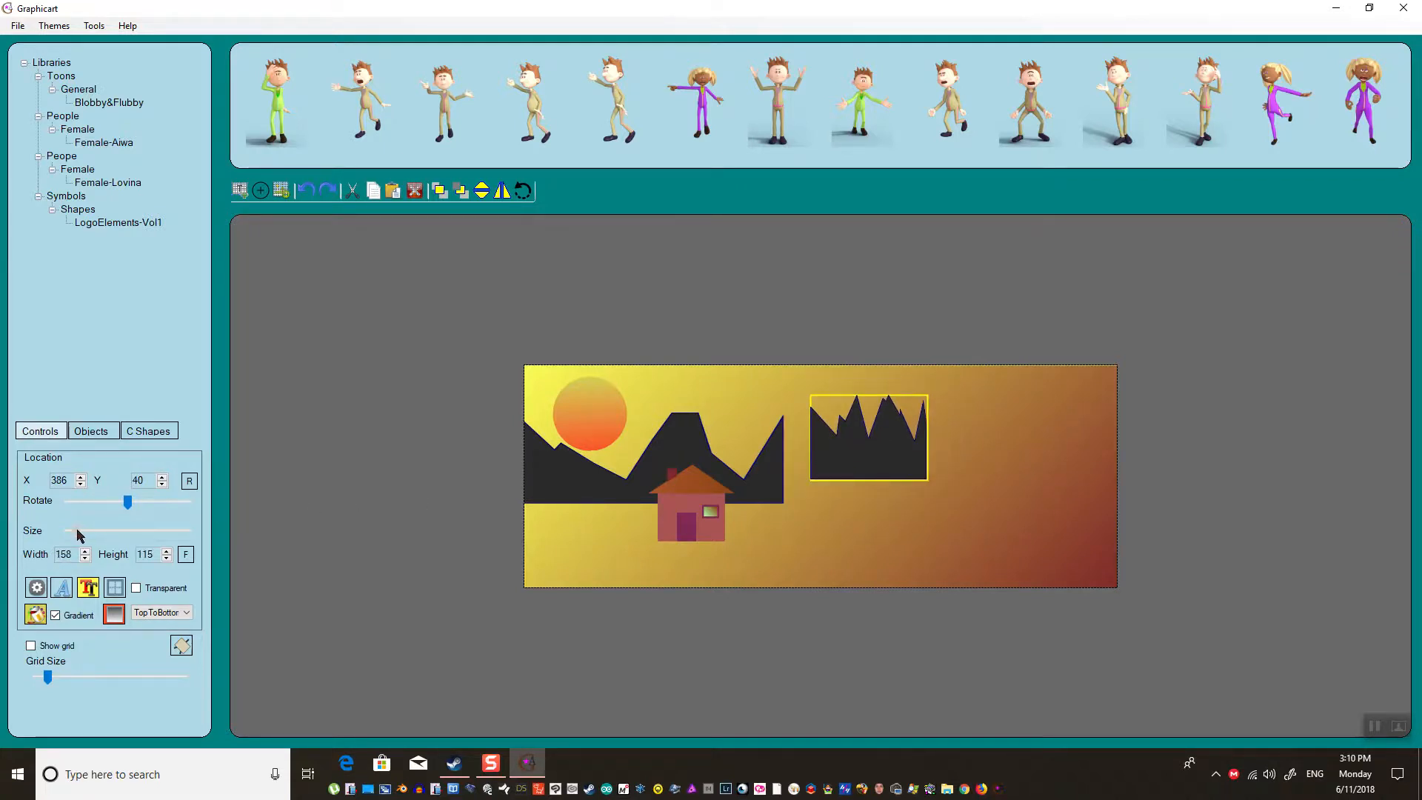
{"action": "left_click_drag", "start_coordinate": [844, 429], "coordinate": [851, 472]}
{"action": "left_click_drag", "start_coordinate": [72, 533], "coordinate": [85, 553]}
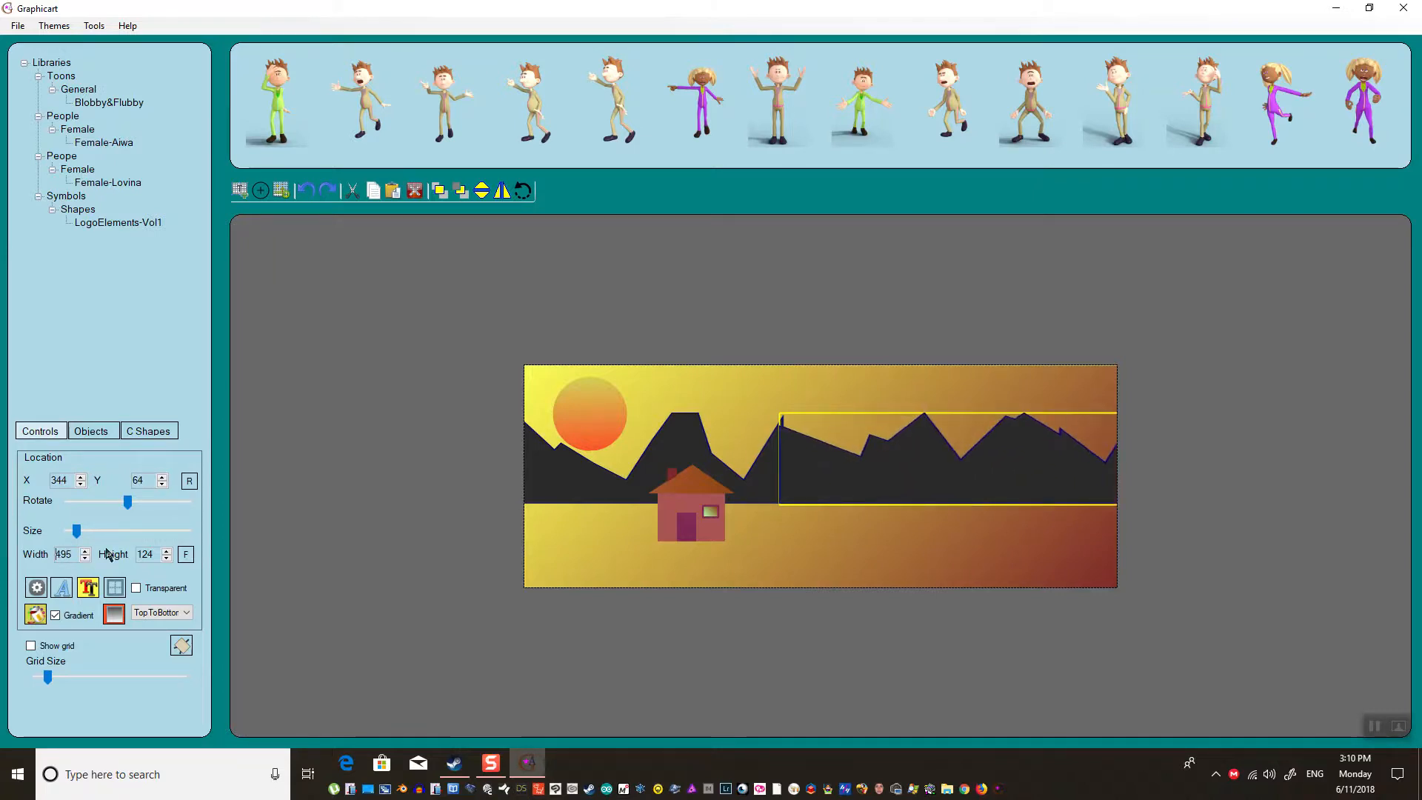
{"action": "left_click_drag", "start_coordinate": [828, 482], "coordinate": [833, 472]}
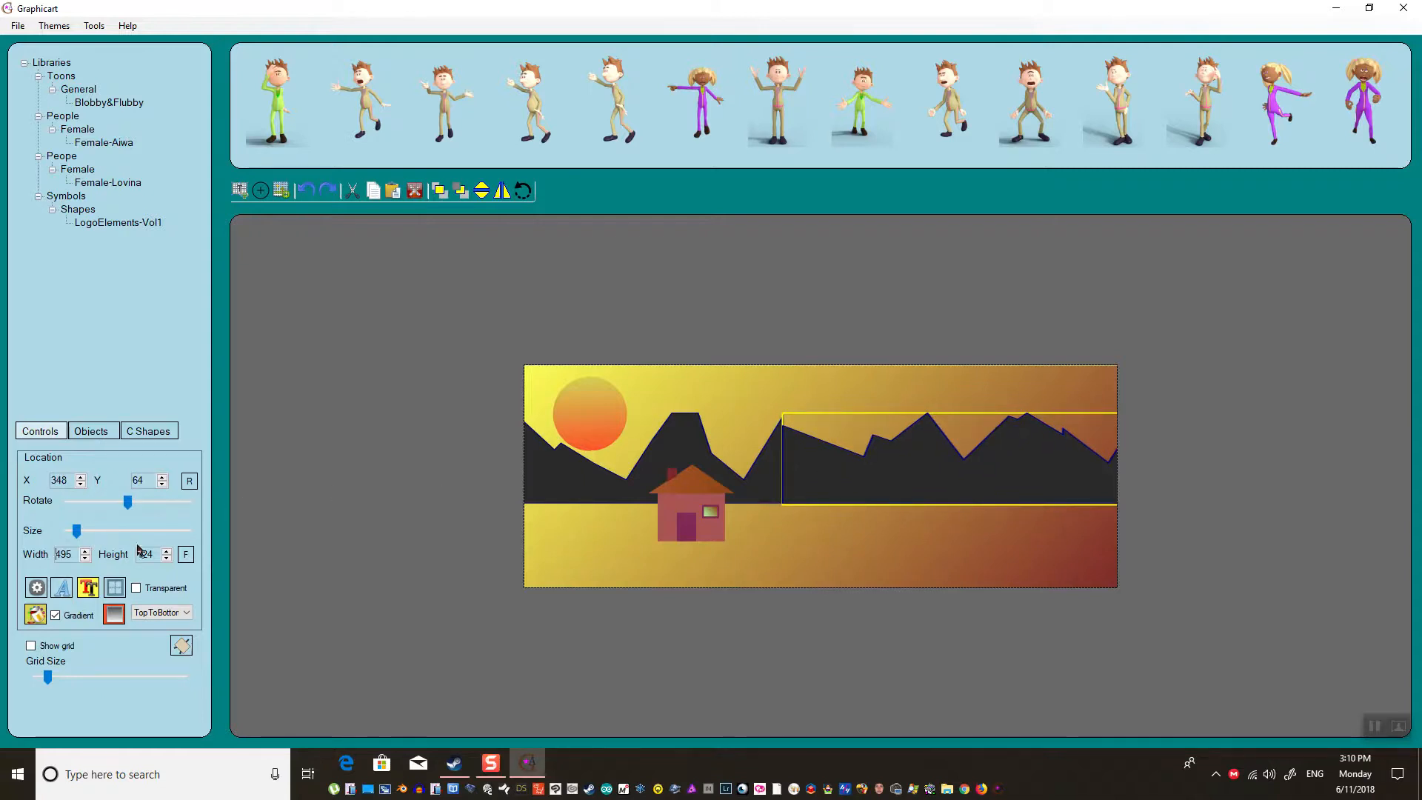
- Set the hill2 shape's height to 134 and shift it to about X 349, Y 55 so both ridges line up
{"action": "left_click", "coordinate": [167, 551]}
{"action": "left_click", "coordinate": [167, 551]}
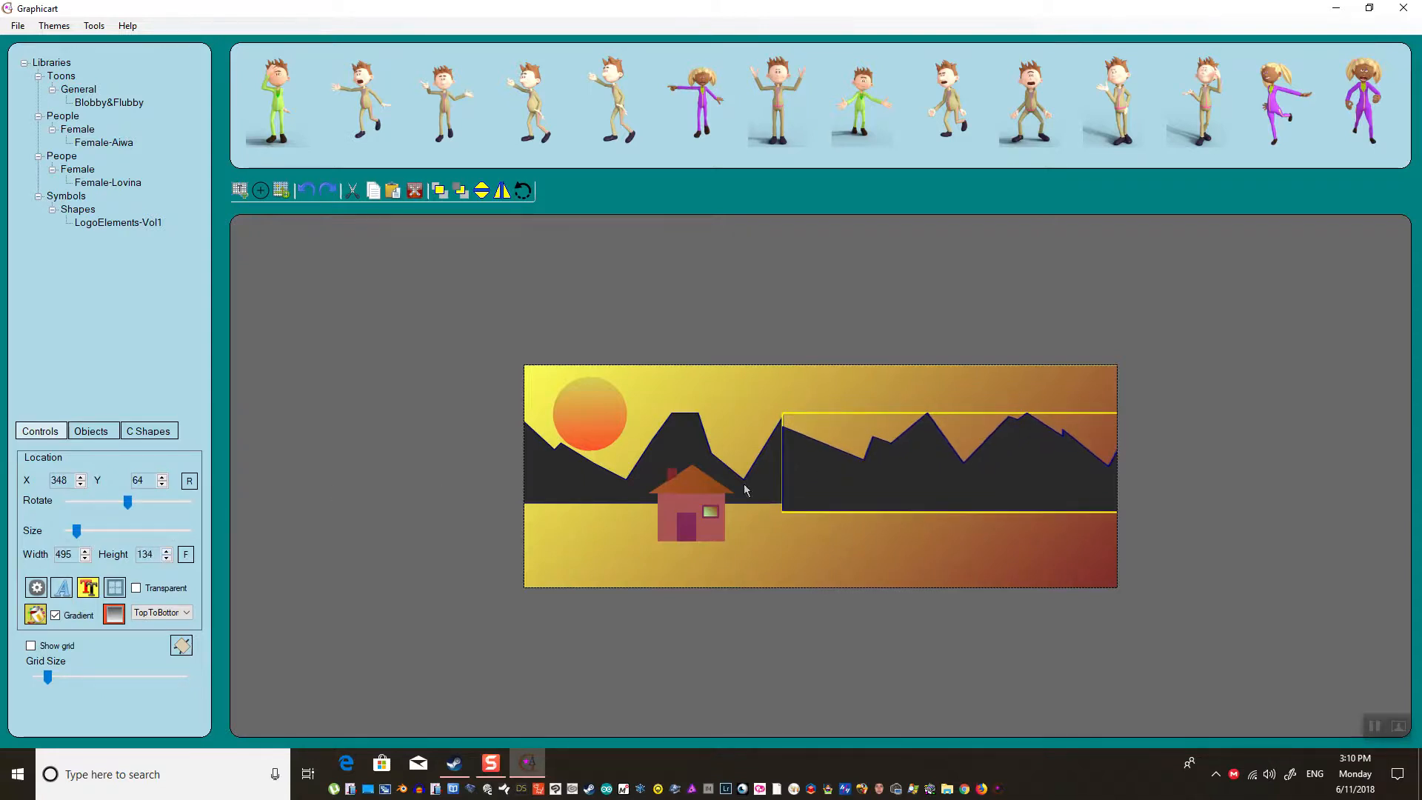
{"action": "left_click_drag", "start_coordinate": [824, 480], "coordinate": [825, 473]}
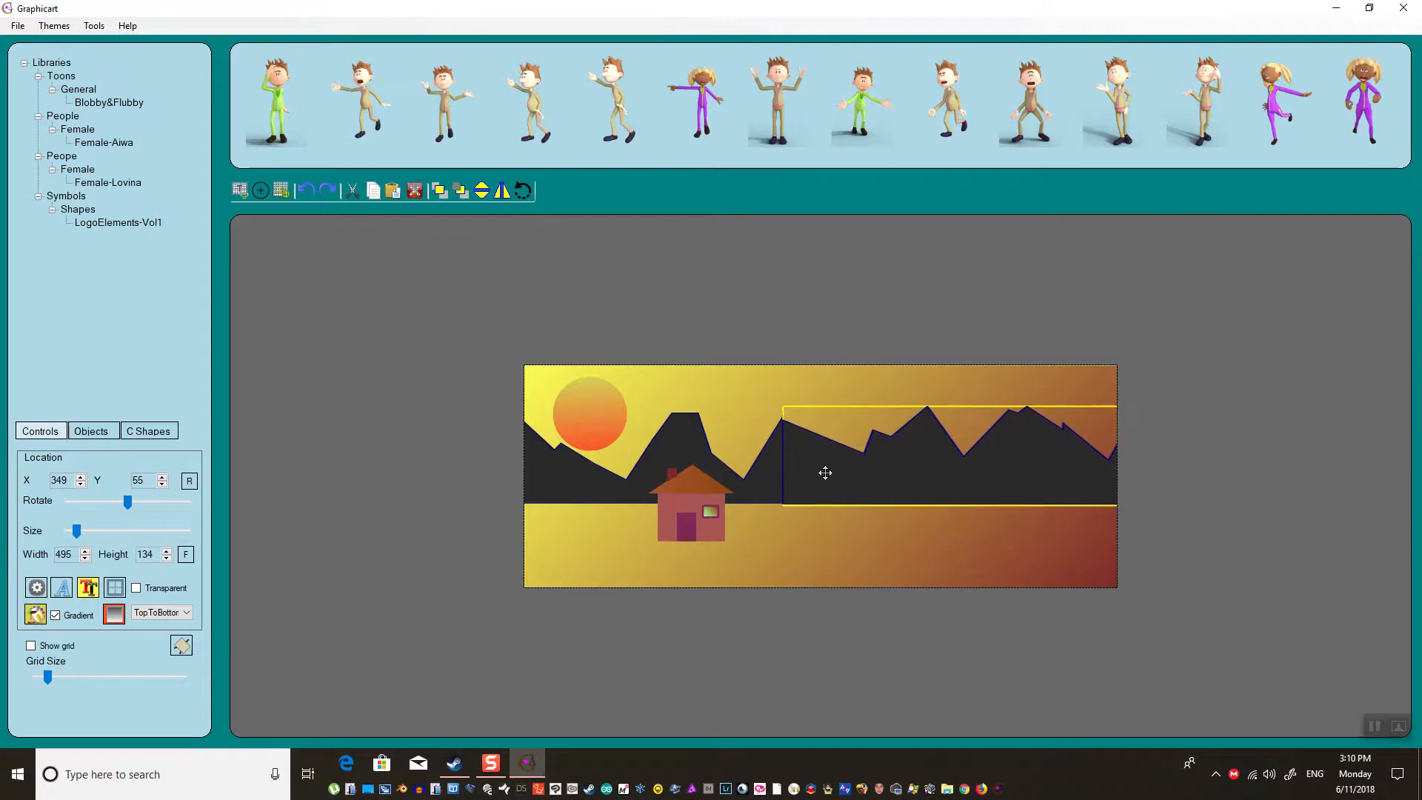
{"action": "left_click", "coordinate": [739, 425]}
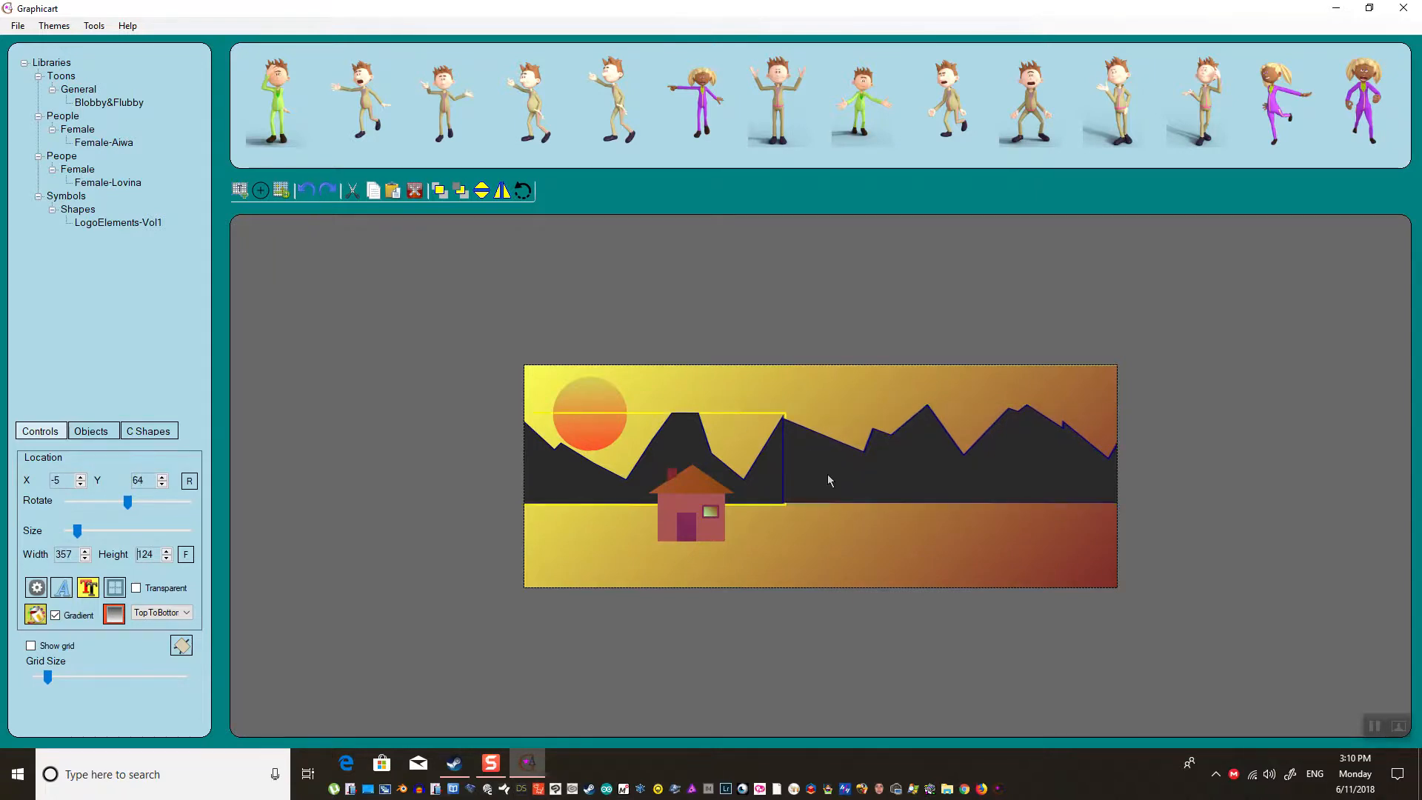
{"action": "left_click", "coordinate": [790, 530]}
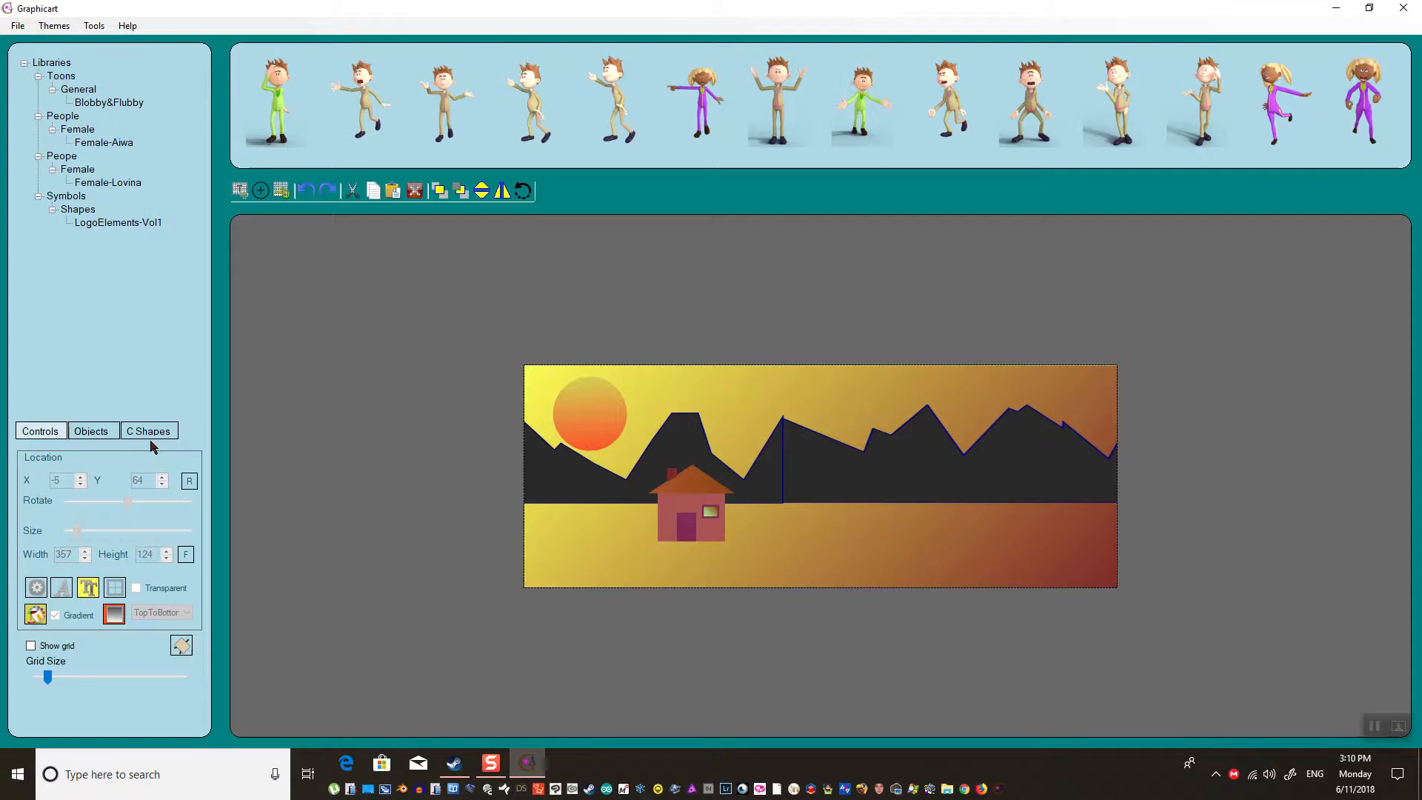
- Open the Shape maker with point tracking on and a 400x300 canvas
{"action": "left_click", "coordinate": [94, 25]}
{"action": "left_click", "coordinate": [119, 45]}
{"action": "left_click", "coordinate": [372, 294]}
{"action": "left_click", "coordinate": [403, 184]}
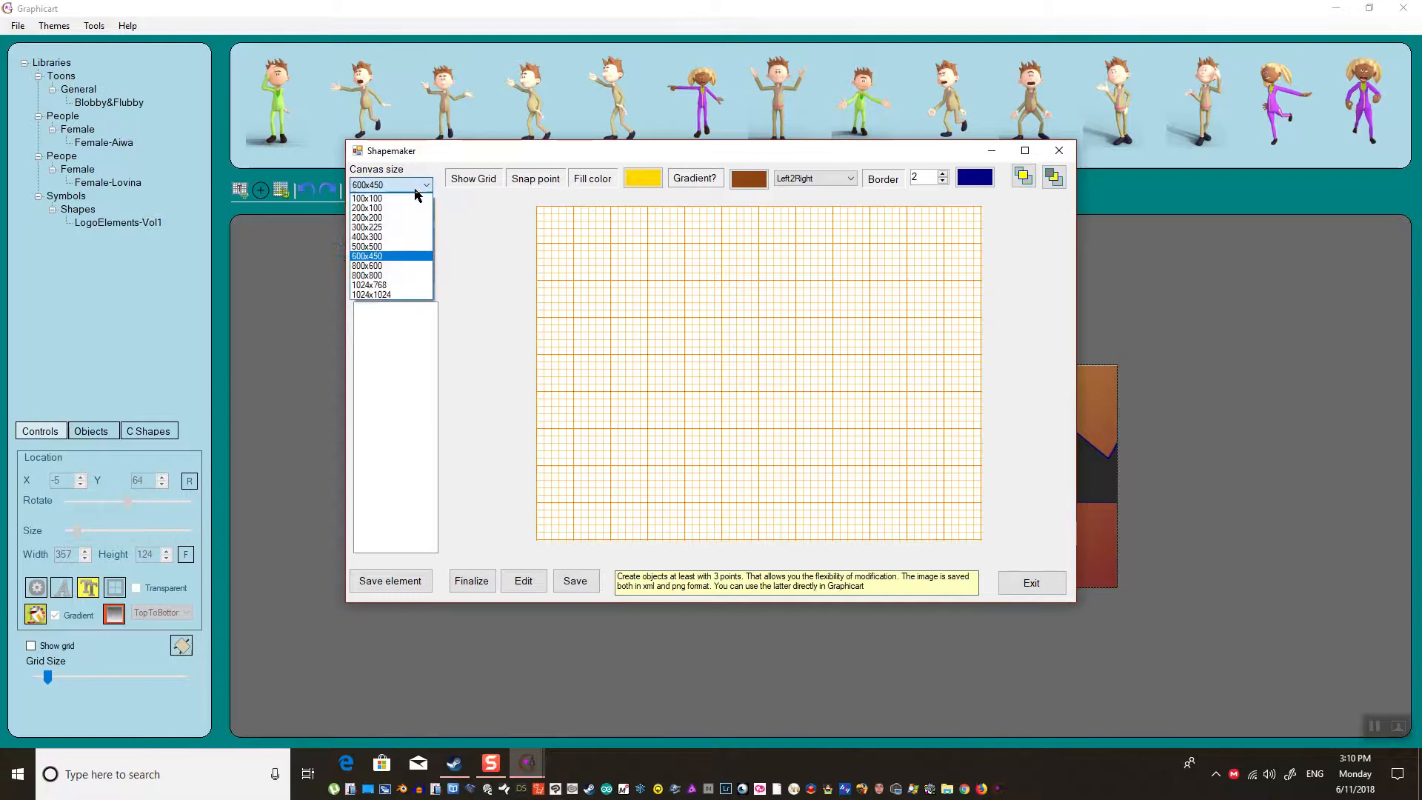
{"action": "left_click", "coordinate": [417, 239]}
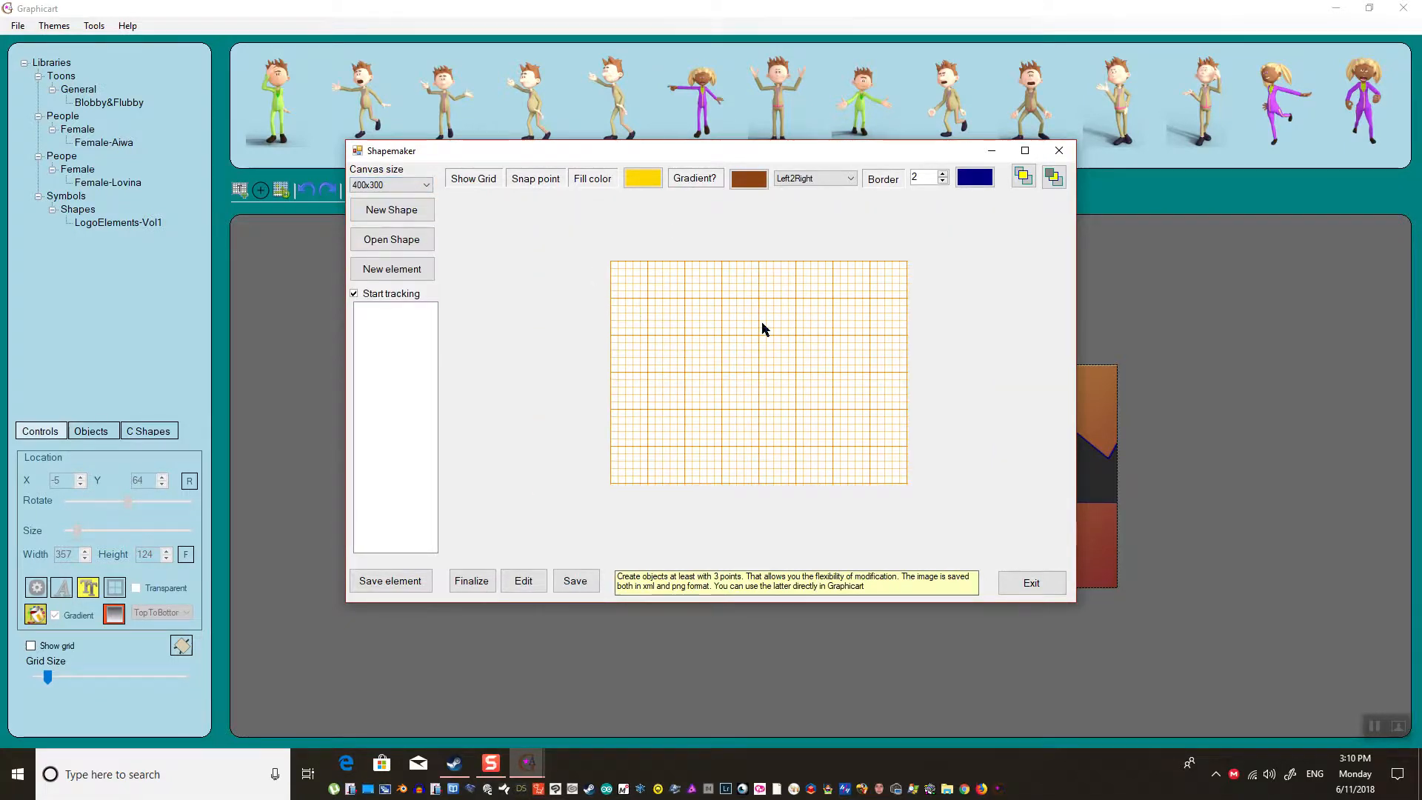
- Plot a winding road's left edge from X 250, Y 0 down to X 20, Y 300, then its base to X 250, Y 300
{"action": "left_click", "coordinate": [797, 268]}
{"action": "left_click", "coordinate": [744, 283]}
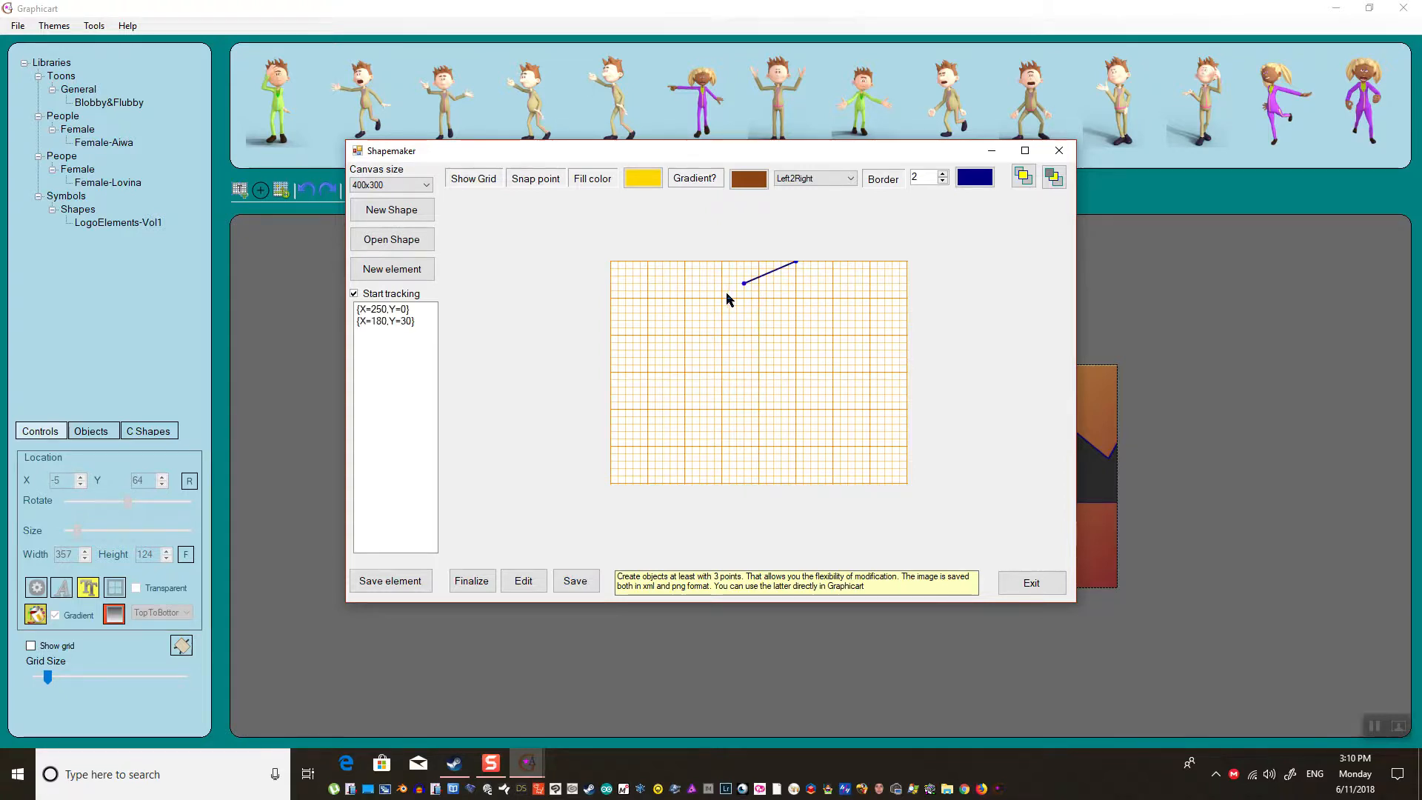
{"action": "left_click", "coordinate": [721, 290]}
{"action": "left_click", "coordinate": [707, 298]}
{"action": "left_click", "coordinate": [706, 305]}
{"action": "left_click", "coordinate": [706, 320]}
{"action": "left_click", "coordinate": [706, 327]}
{"action": "left_click", "coordinate": [714, 357]}
{"action": "left_click", "coordinate": [721, 364]}
{"action": "left_click", "coordinate": [743, 379]}
{"action": "left_click", "coordinate": [766, 402]}
{"action": "left_click", "coordinate": [788, 423]}
{"action": "left_click", "coordinate": [773, 438]}
{"action": "left_click", "coordinate": [751, 454]}
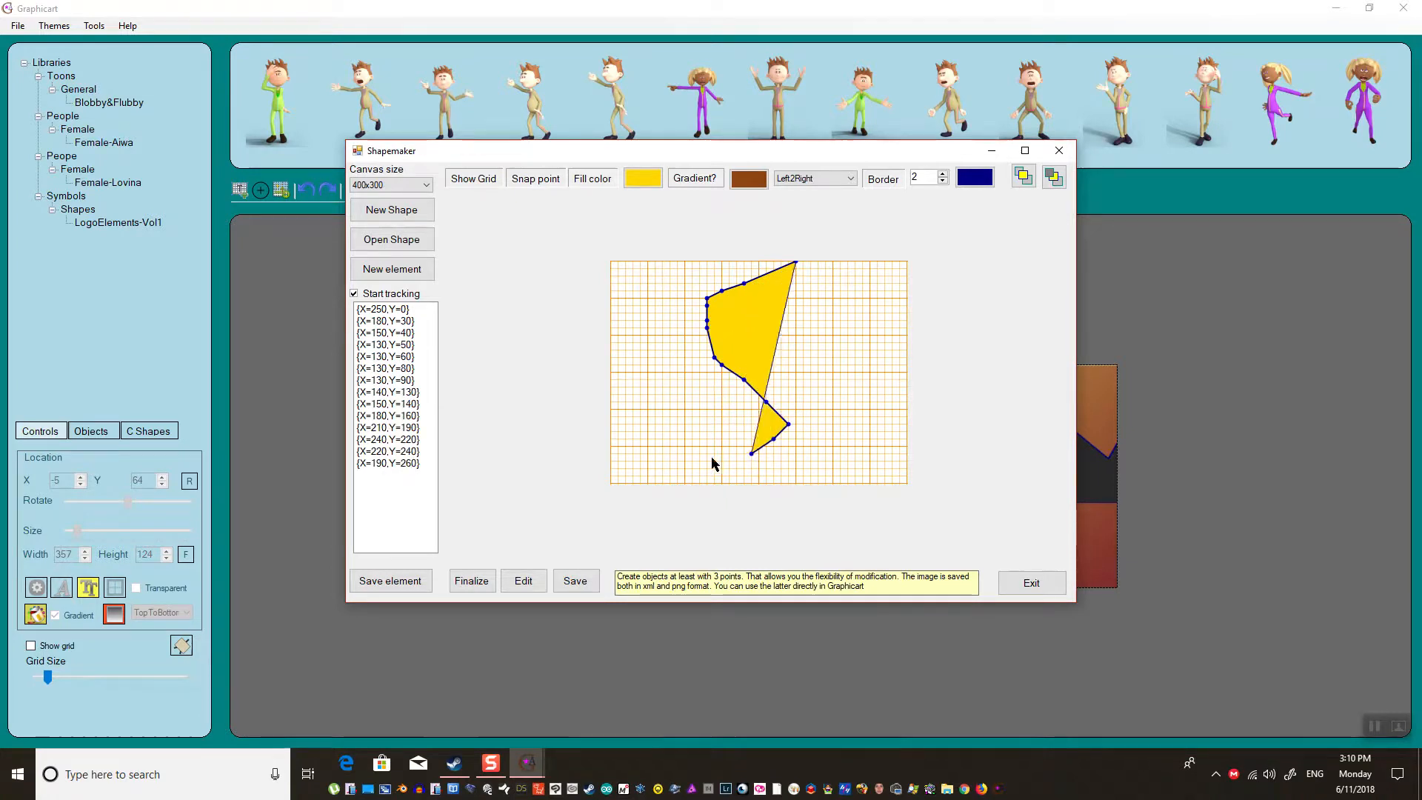
{"action": "left_click", "coordinate": [706, 453]}
{"action": "left_click", "coordinate": [677, 461]}
{"action": "left_click", "coordinate": [640, 476]}
{"action": "left_click", "coordinate": [633, 476]}
{"action": "left_click", "coordinate": [624, 483]}
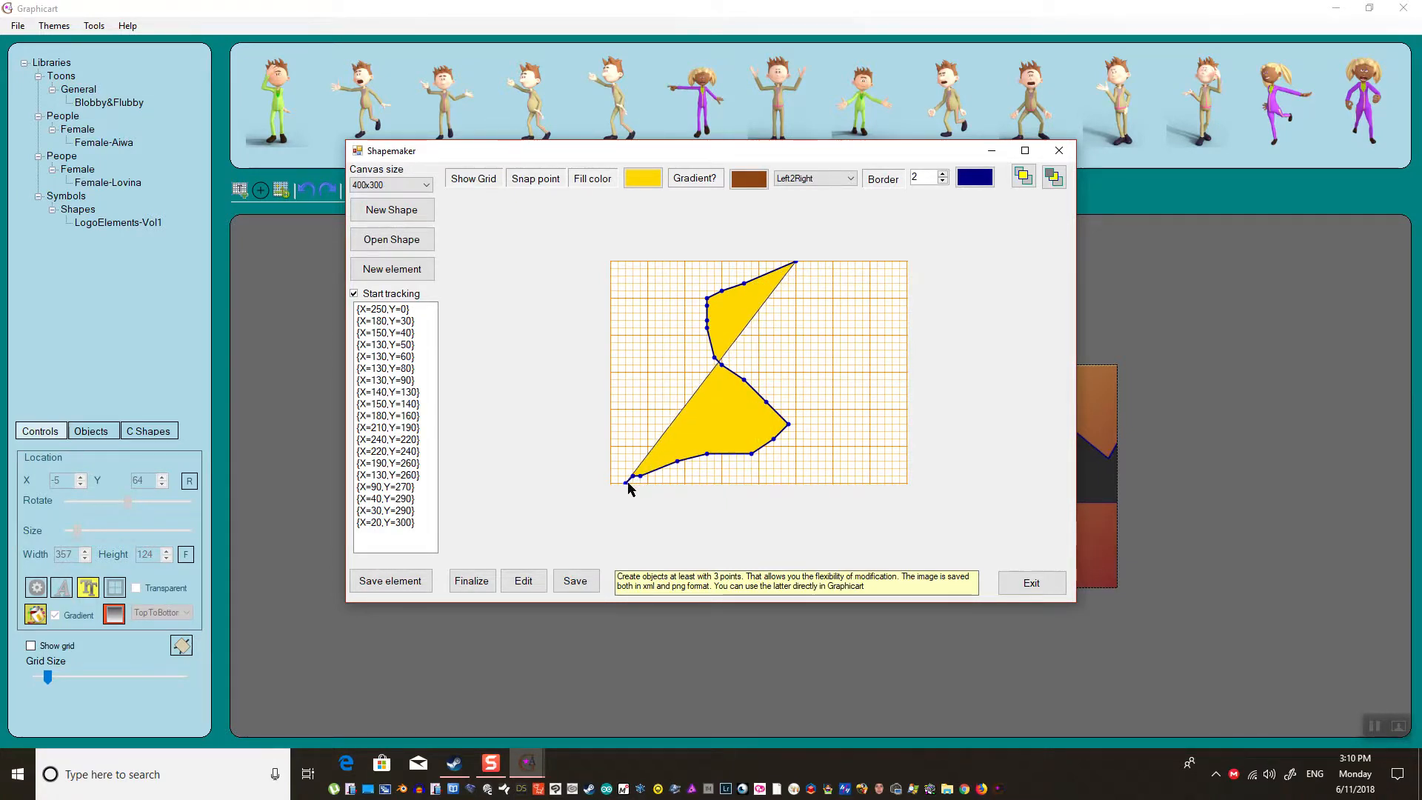
{"action": "left_click", "coordinate": [795, 483]}
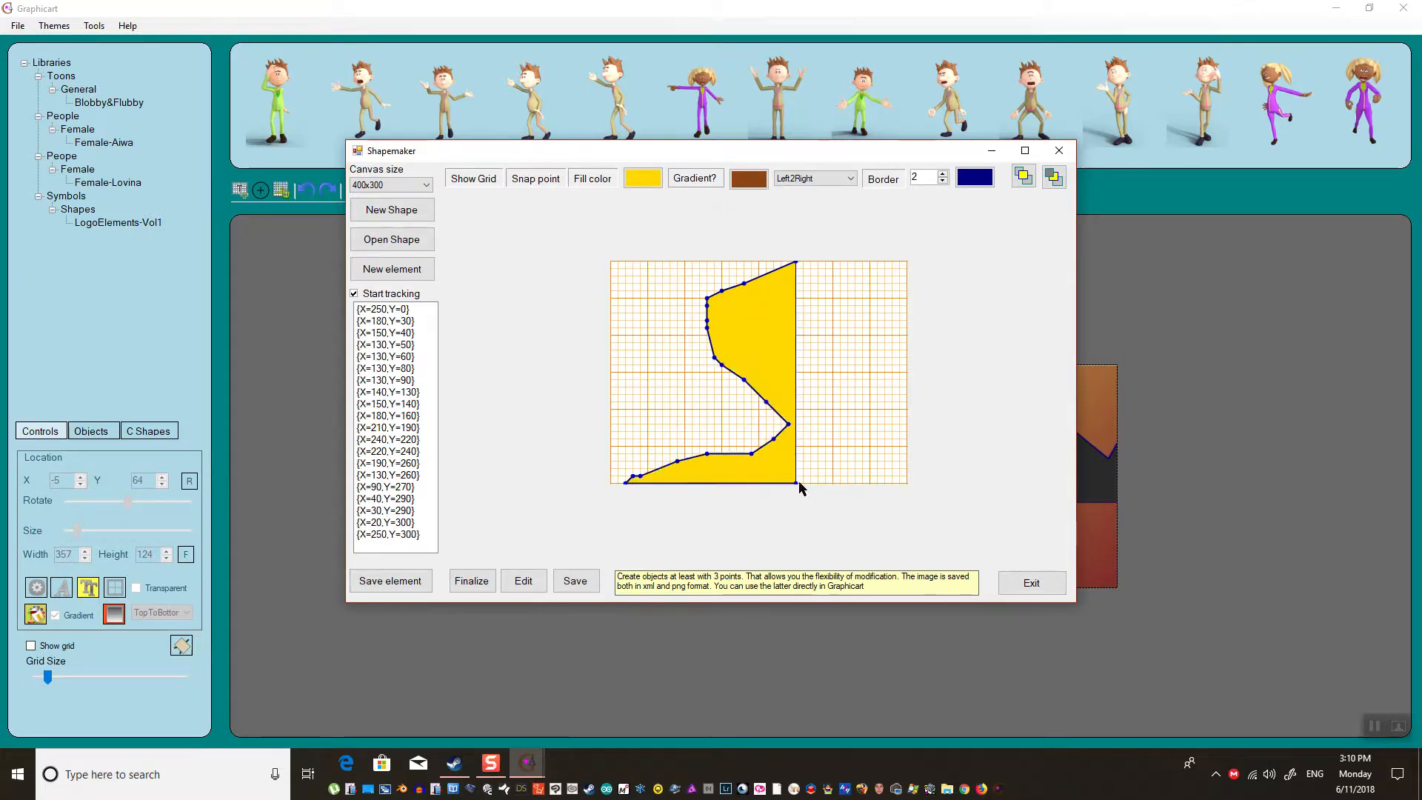
- Plot the road's curving right edge from the base back up to near the canvas's upper edge, beside the starting point
{"action": "left_click", "coordinate": [811, 476]}
{"action": "left_click", "coordinate": [832, 468]}
{"action": "left_click", "coordinate": [856, 446]}
{"action": "left_click", "coordinate": [870, 417]}
{"action": "left_click", "coordinate": [870, 394]}
{"action": "left_click", "coordinate": [855, 379]}
{"action": "left_click", "coordinate": [840, 372]}
{"action": "left_click", "coordinate": [804, 357]}
{"action": "left_click", "coordinate": [781, 350]}
{"action": "left_click", "coordinate": [749, 335]}
{"action": "left_click", "coordinate": [736, 313]}
{"action": "left_click", "coordinate": [751, 306]}
{"action": "left_click", "coordinate": [773, 297]}
{"action": "left_click", "coordinate": [796, 291]}
{"action": "left_click", "coordinate": [818, 275]}
{"action": "left_click", "coordinate": [825, 268]}
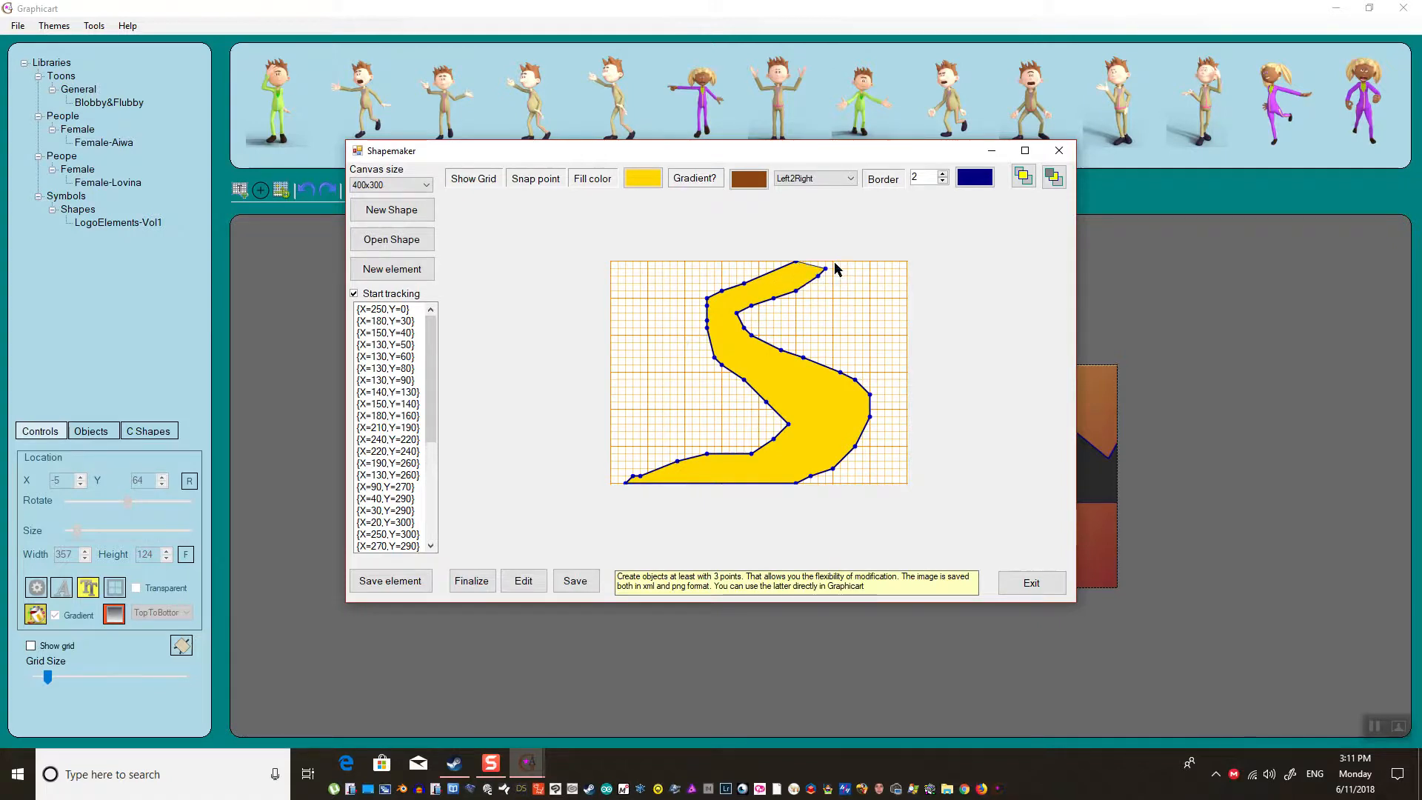
- Shift the road's upper left bend outward to X 120 and widen its base to about X 290, Y 300
{"action": "left_click", "coordinate": [706, 317]}
{"action": "left_click", "coordinate": [699, 317]}
{"action": "left_click_drag", "start_coordinate": [791, 280], "coordinate": [809, 265]}
{"action": "left_click_drag", "start_coordinate": [707, 320], "coordinate": [699, 305]}
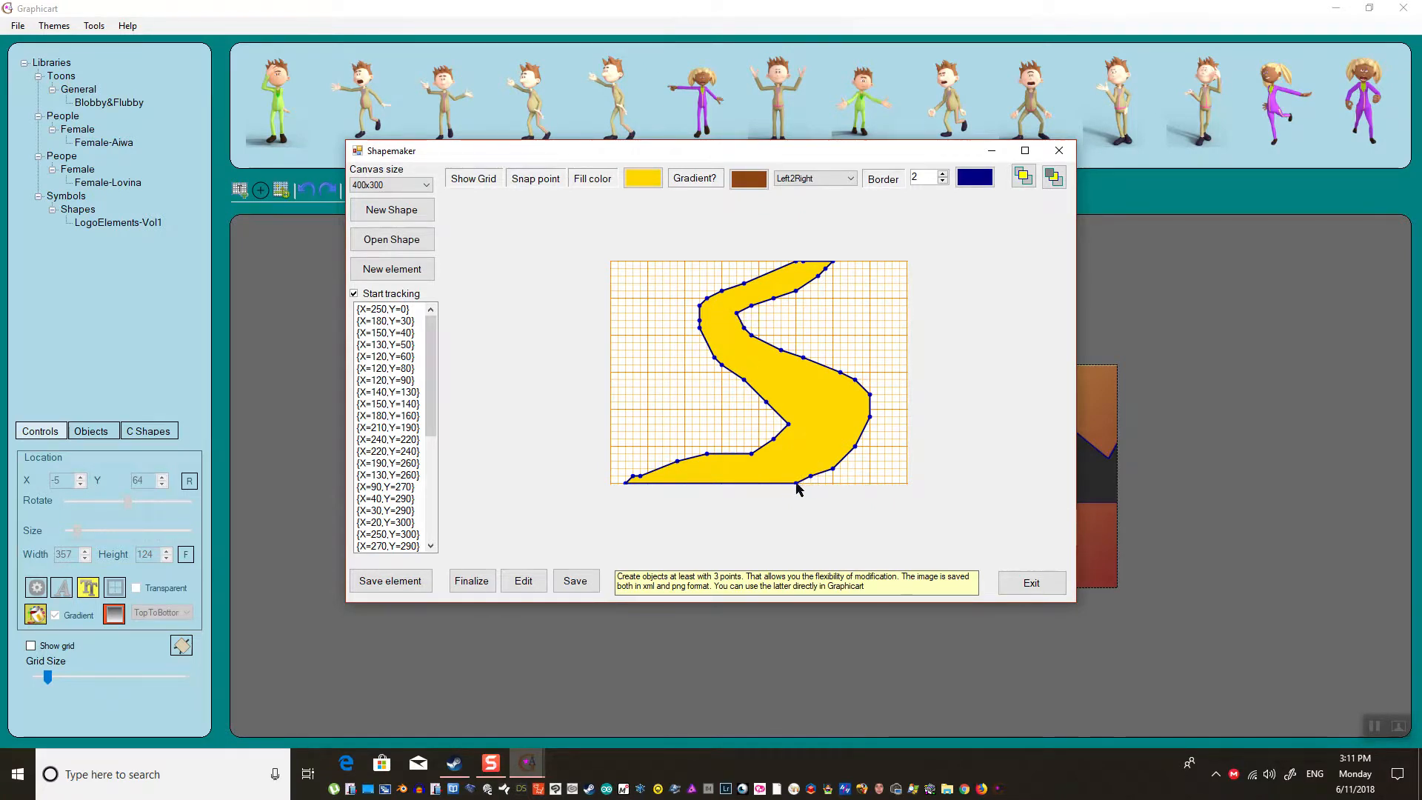
{"action": "left_click_drag", "start_coordinate": [803, 483], "coordinate": [833, 478]}
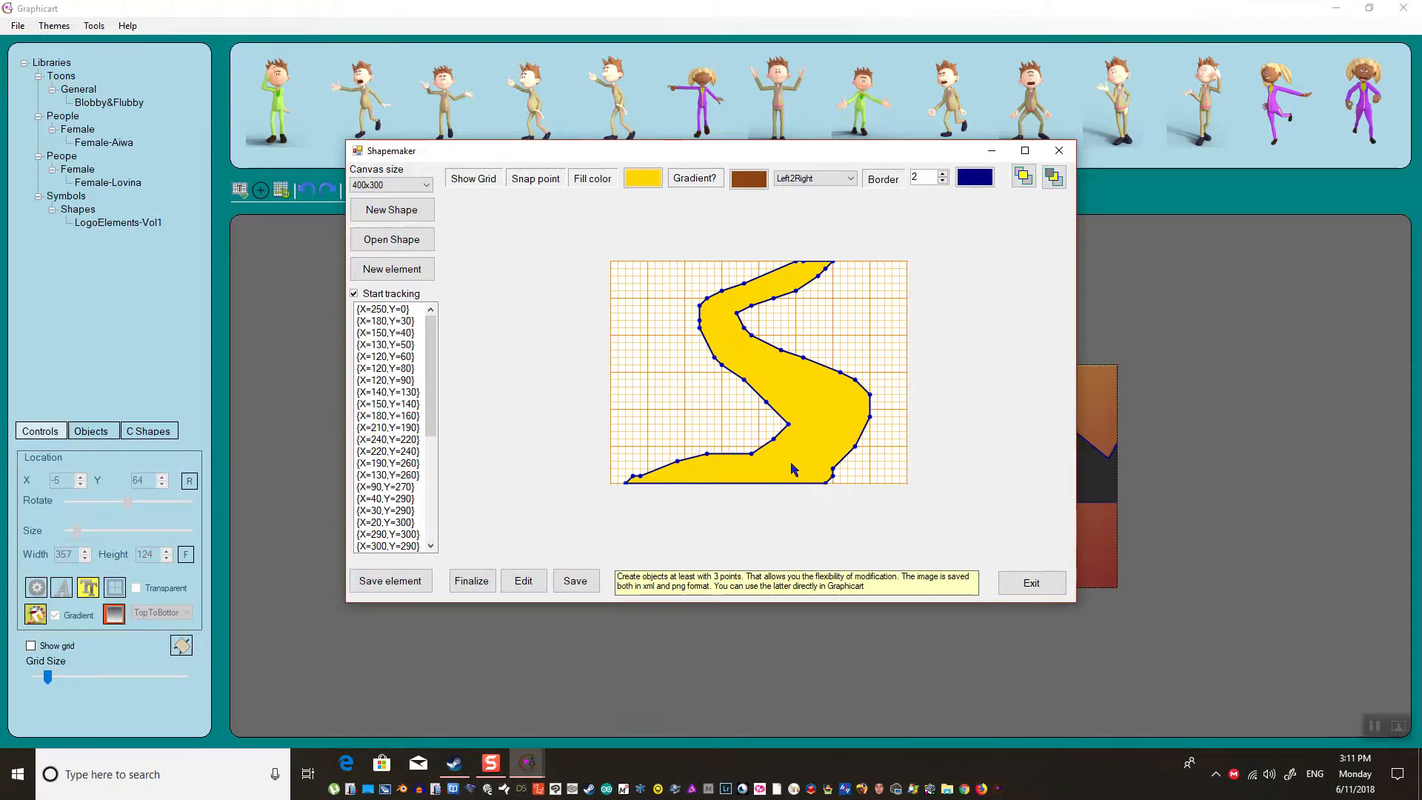
- Smooth the road's bends by repositioning points along its lower left inlet, right curve and upper left bend
{"action": "left_click_drag", "start_coordinate": [754, 459], "coordinate": [746, 455]}
{"action": "left_click_drag", "start_coordinate": [787, 425], "coordinate": [783, 421]}
{"action": "mouse_move", "coordinate": [872, 399]}
{"action": "left_mouse_down"}
{"action": "mouse_move", "coordinate": [848, 391]}
{"action": "mouse_move", "coordinate": [863, 420]}
{"action": "left_mouse_up"}
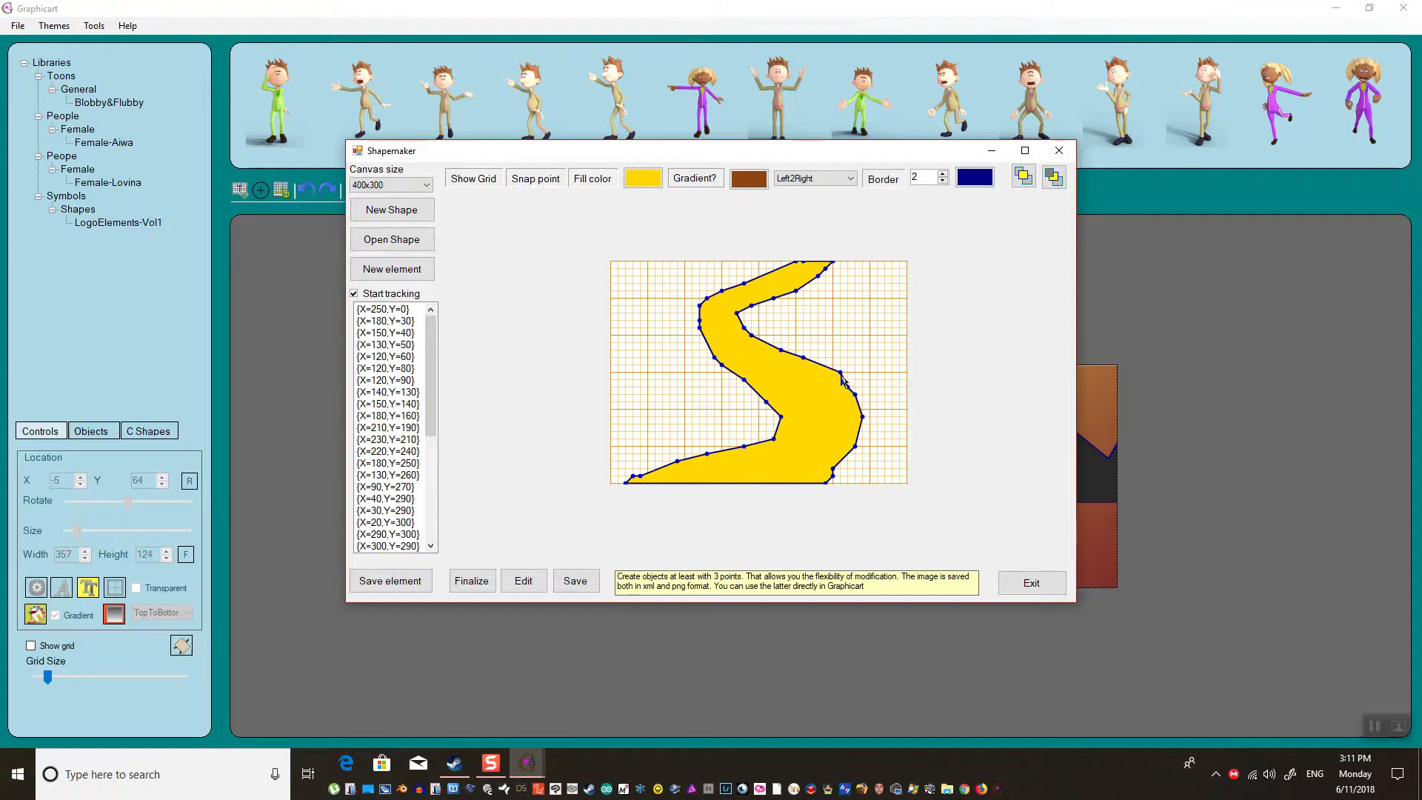
{"action": "left_click_drag", "start_coordinate": [841, 376], "coordinate": [837, 377]}
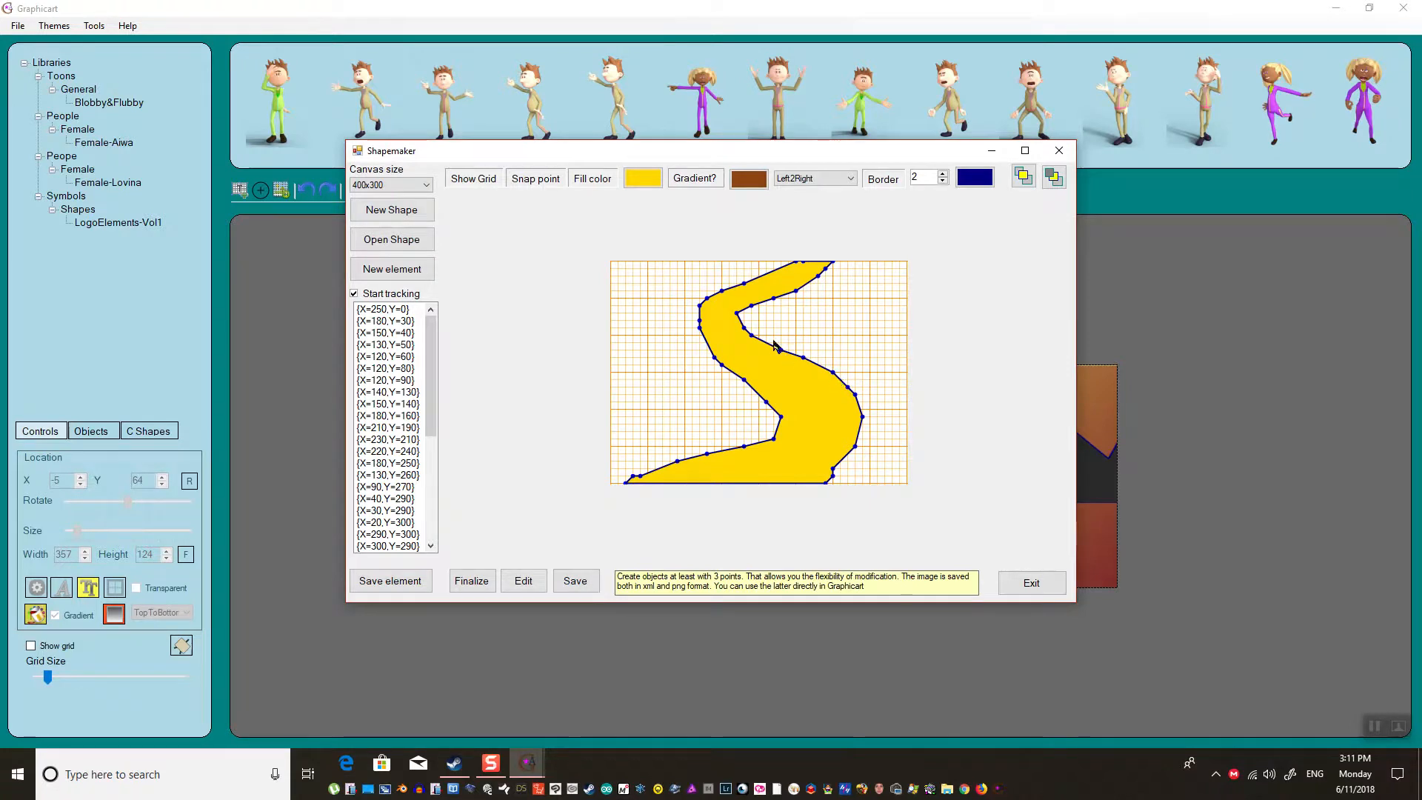
{"action": "left_click_drag", "start_coordinate": [737, 316], "coordinate": [739, 330]}
{"action": "left_click_drag", "start_coordinate": [715, 360], "coordinate": [710, 350]}
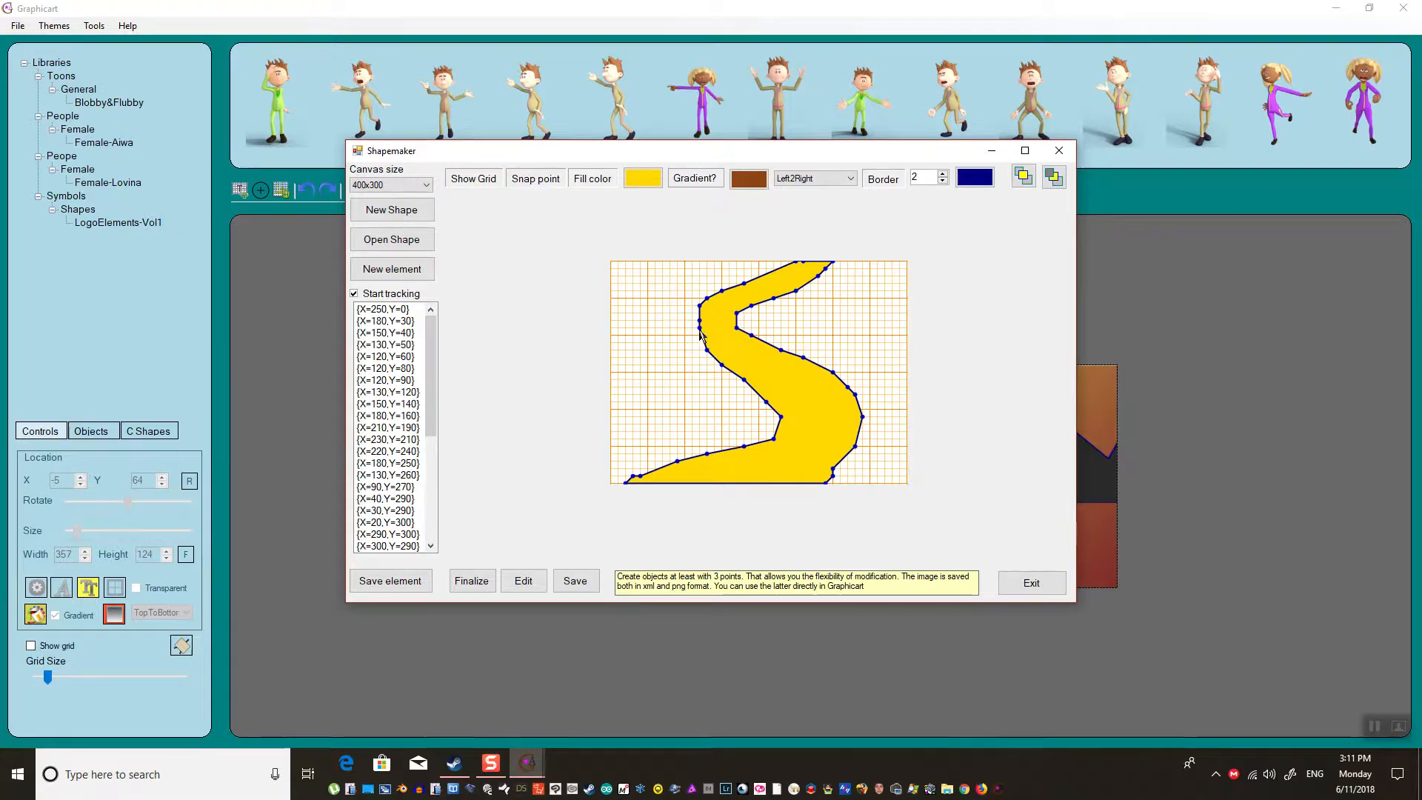
{"action": "left_click_drag", "start_coordinate": [699, 330], "coordinate": [691, 320]}
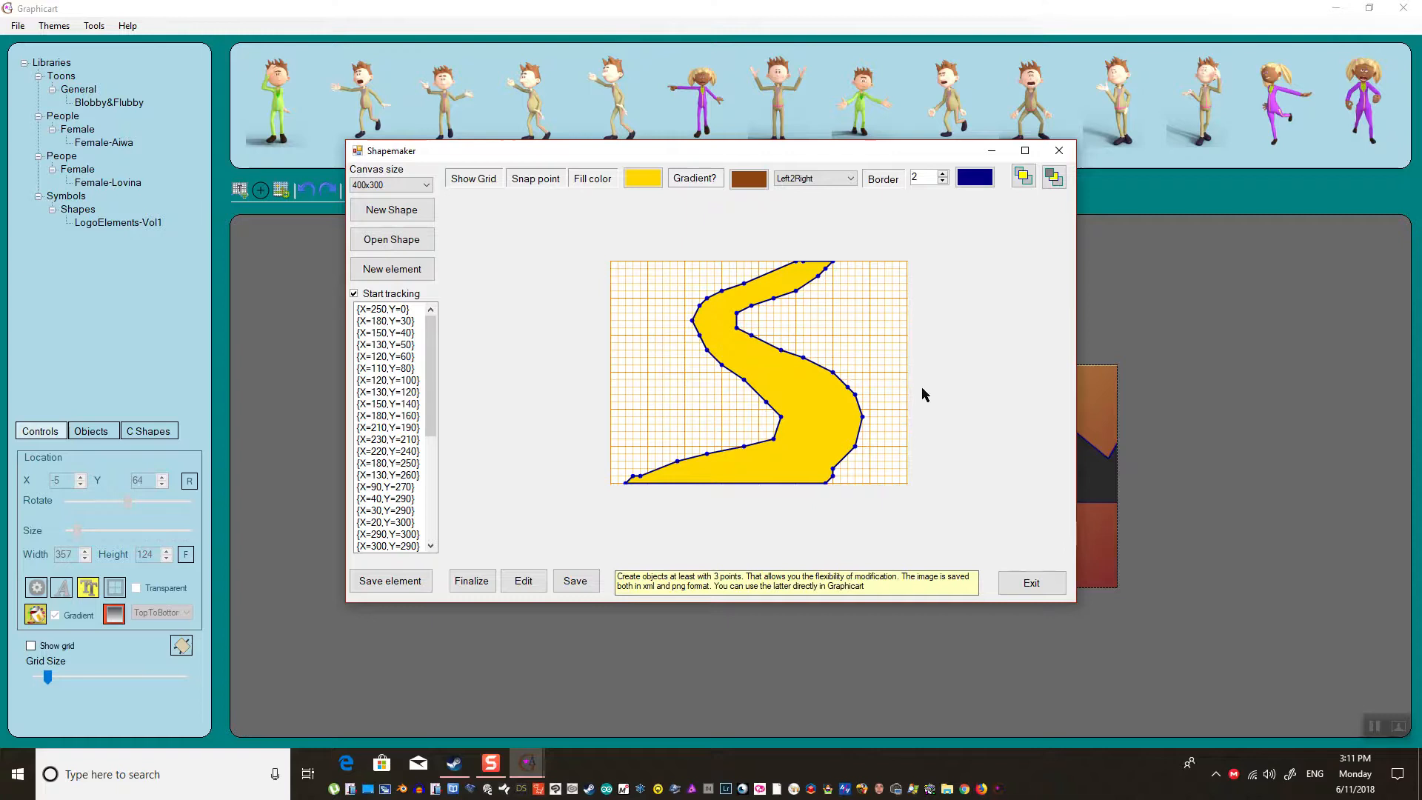
- Fill the winding shape with a muted steel blue and save it as an element
{"action": "left_click", "coordinate": [643, 177]}
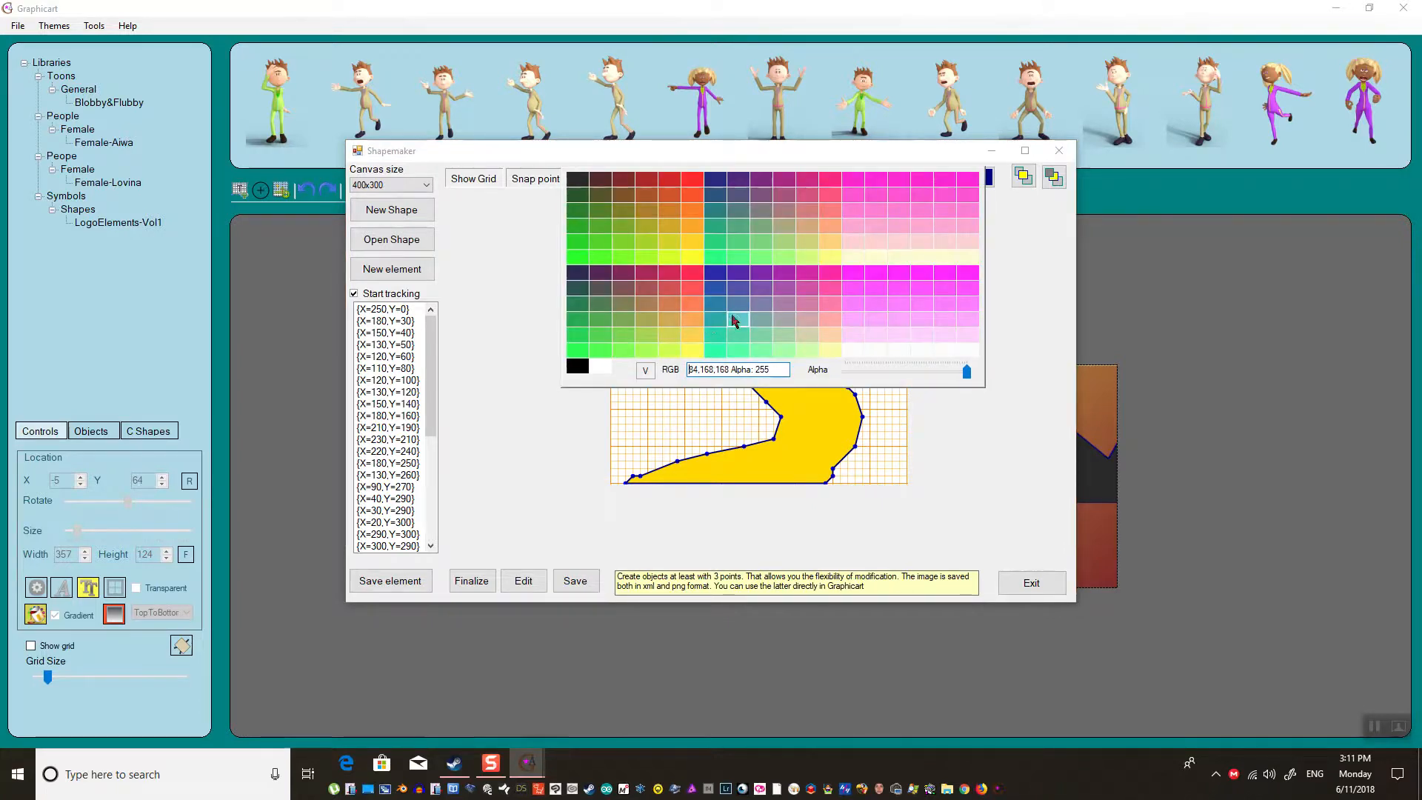
{"action": "left_click", "coordinate": [733, 306]}
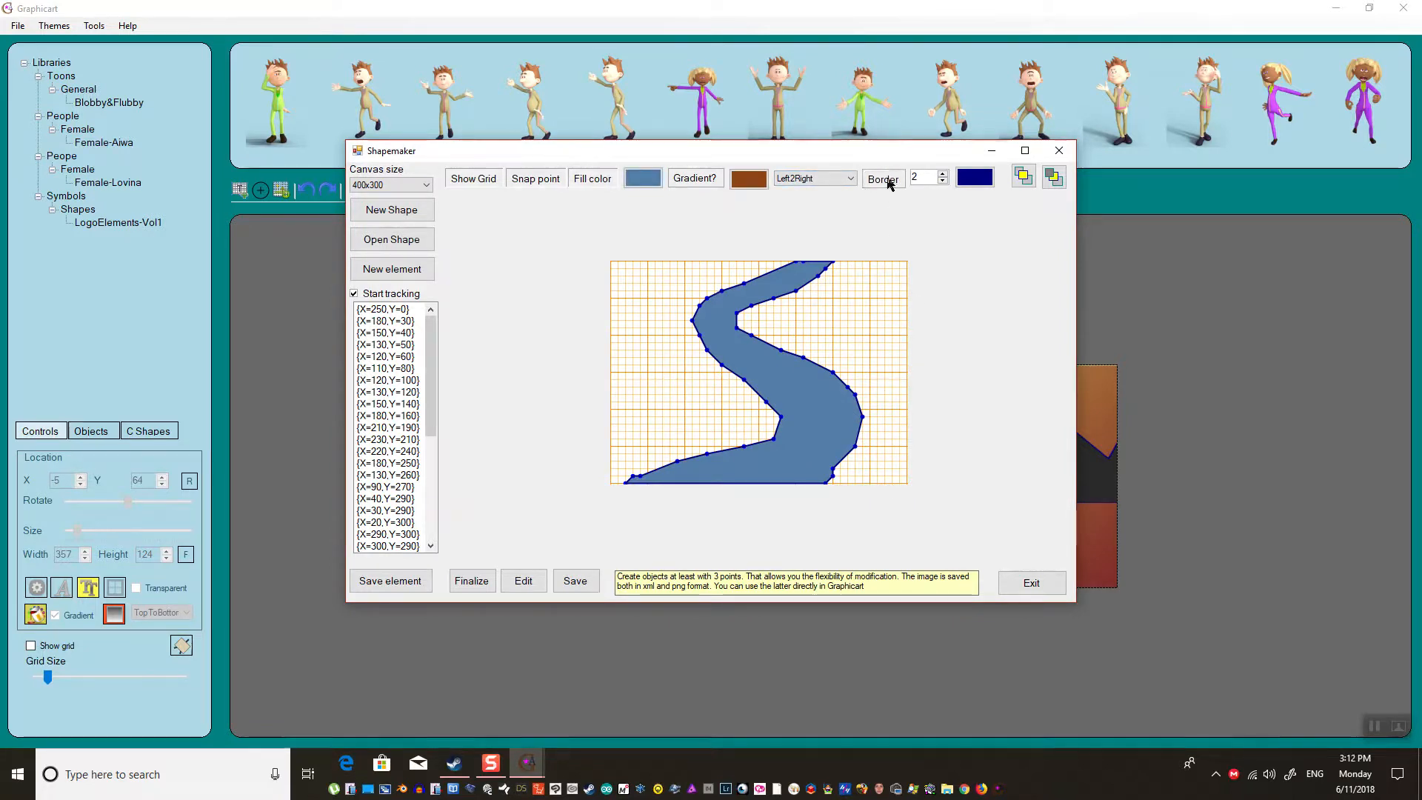
{"action": "left_click", "coordinate": [410, 586]}
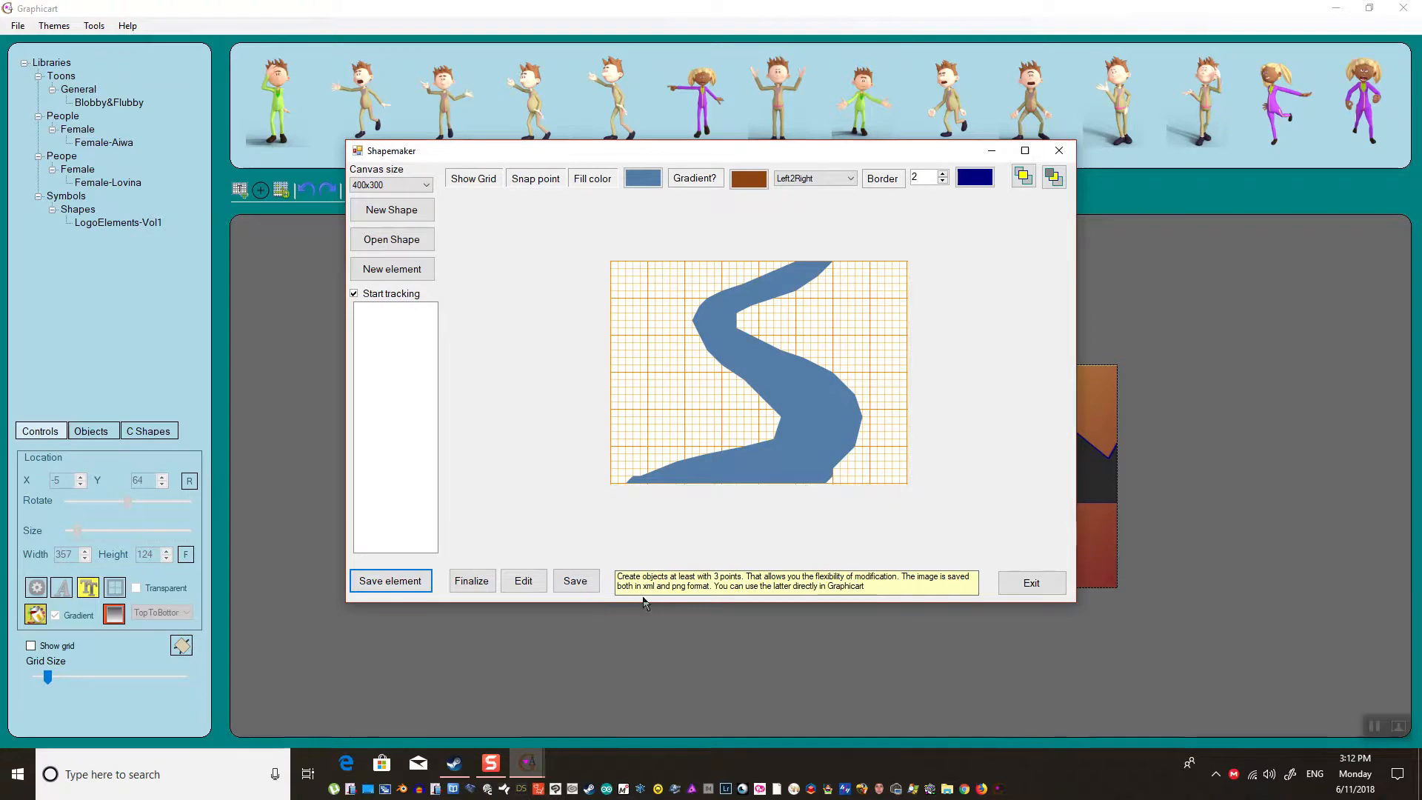
- Save the shape as "waterflow" and exit the Shape maker
{"action": "left_click", "coordinate": [574, 581]}
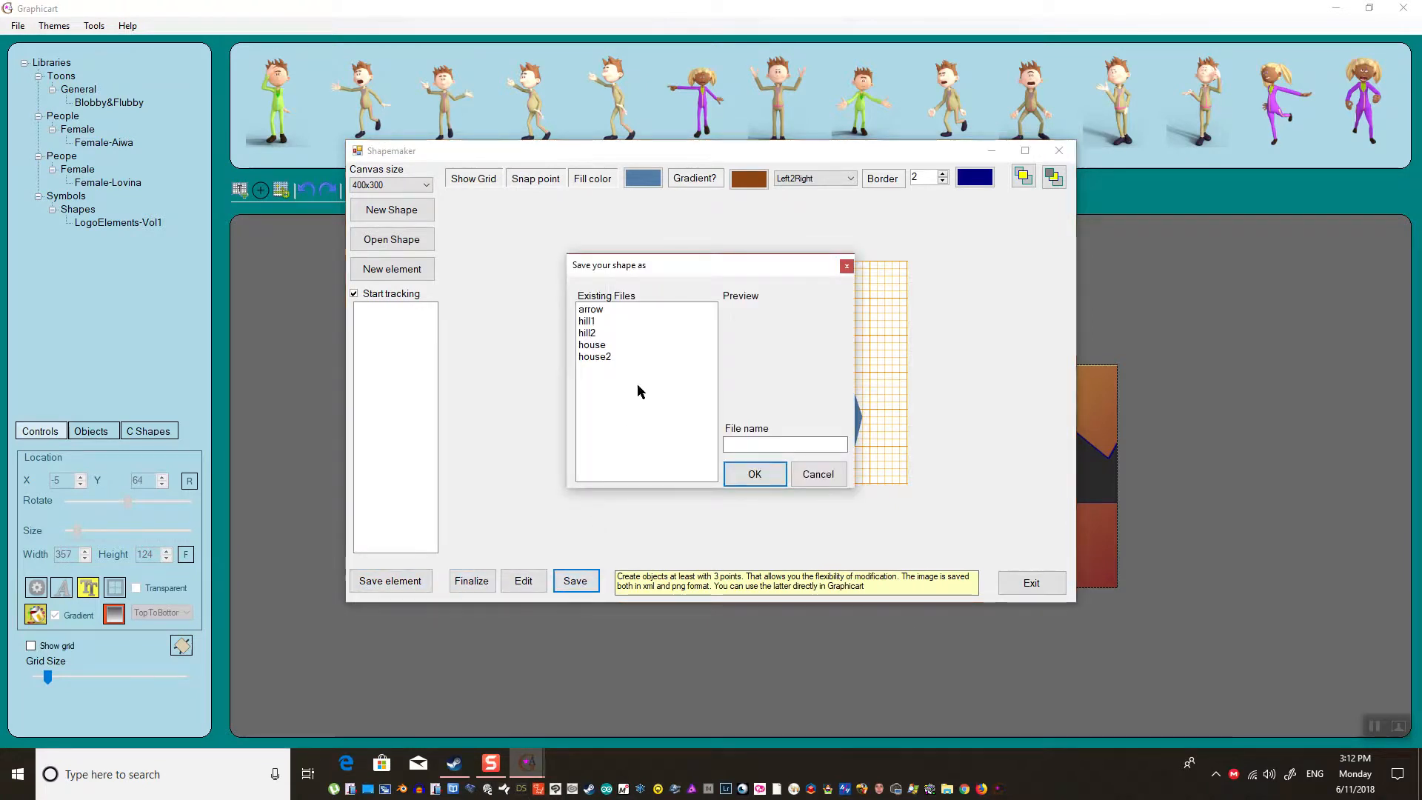
{"action": "type", "text": "w"}
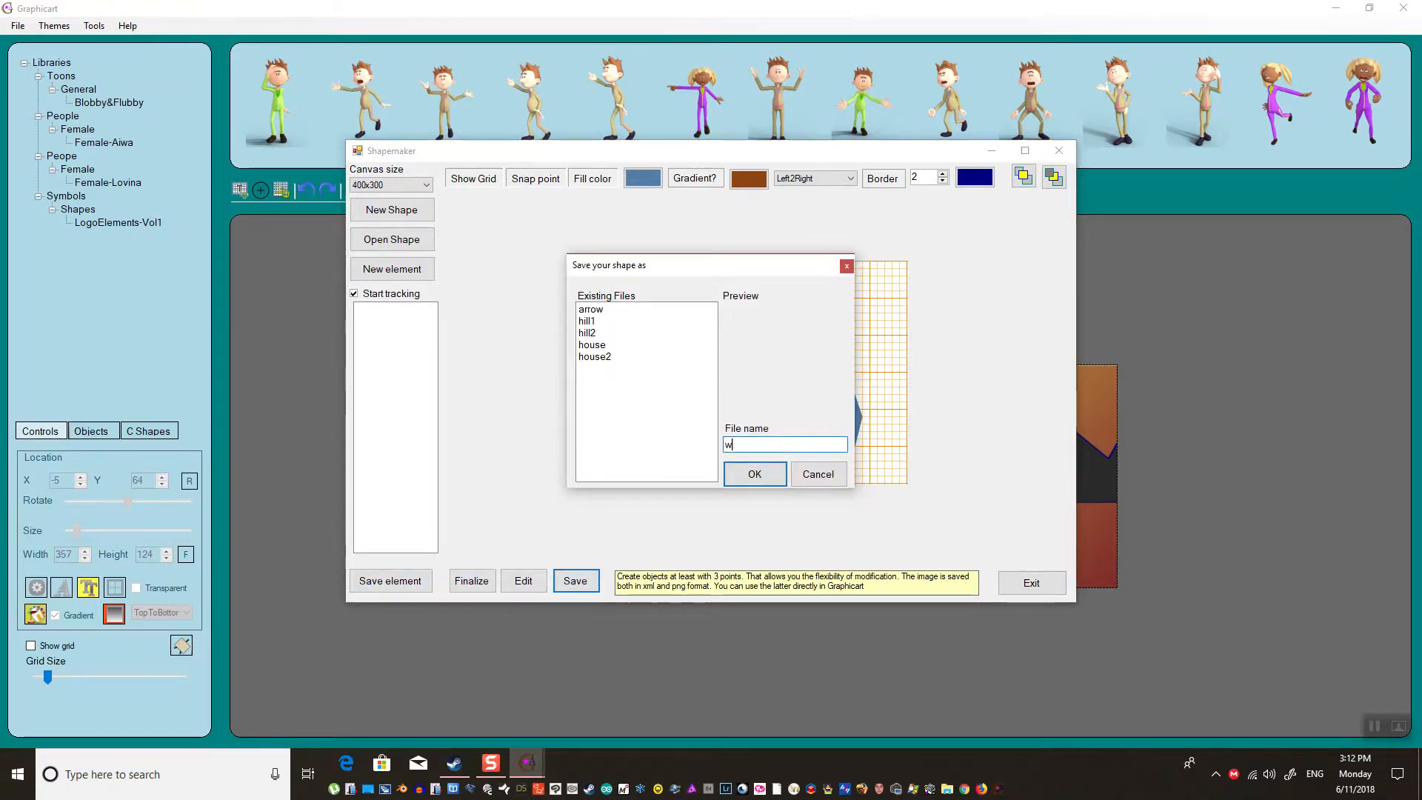
{"action": "type", "text": "aterflow"}
{"action": "key", "text": "Return"}
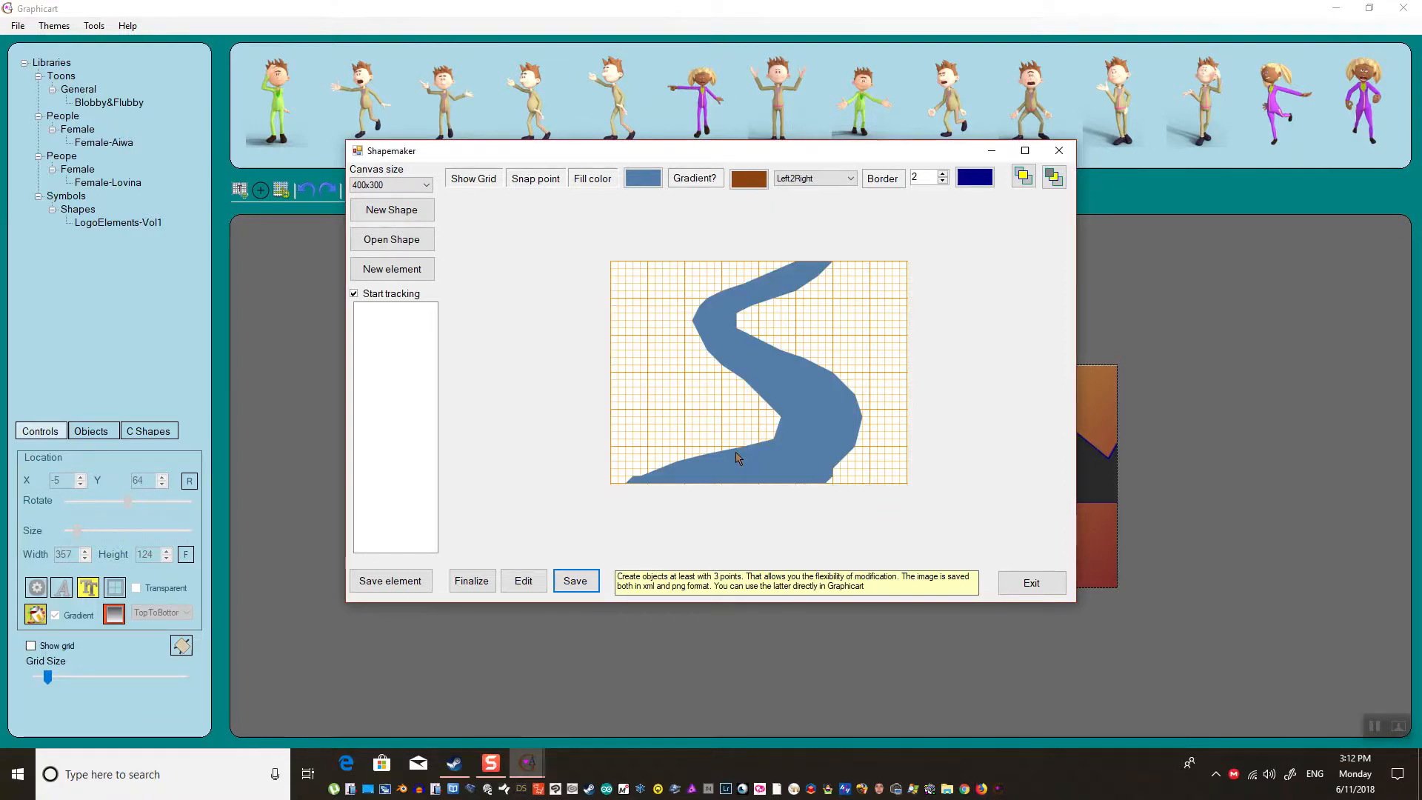
{"action": "left_click", "coordinate": [1030, 592]}
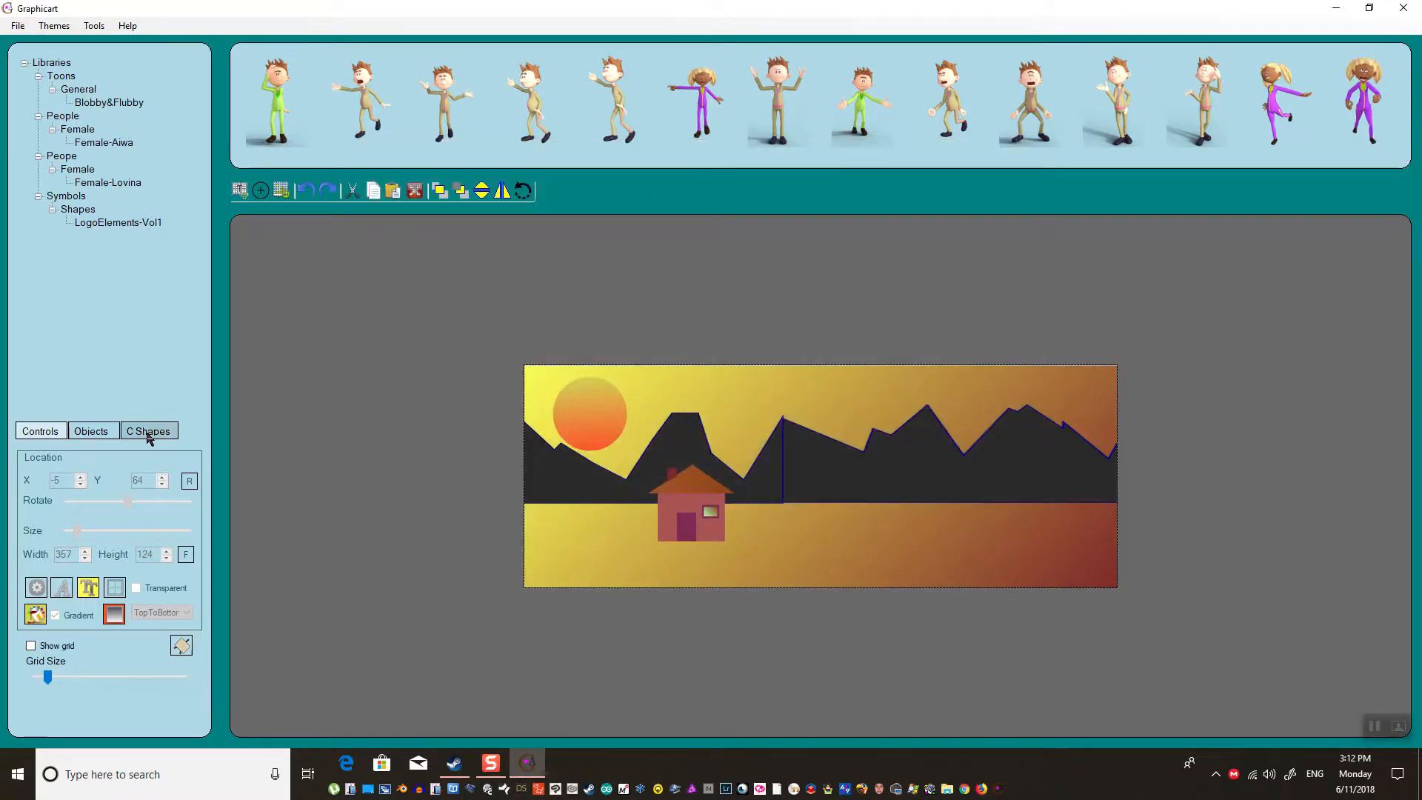
- Add the waterflow custom shape to the banner, scaled to 117 by 110, at about X 502, Y 123 over the hills' lower edge
{"action": "left_click", "coordinate": [148, 431]}
{"action": "left_click", "coordinate": [128, 630]}
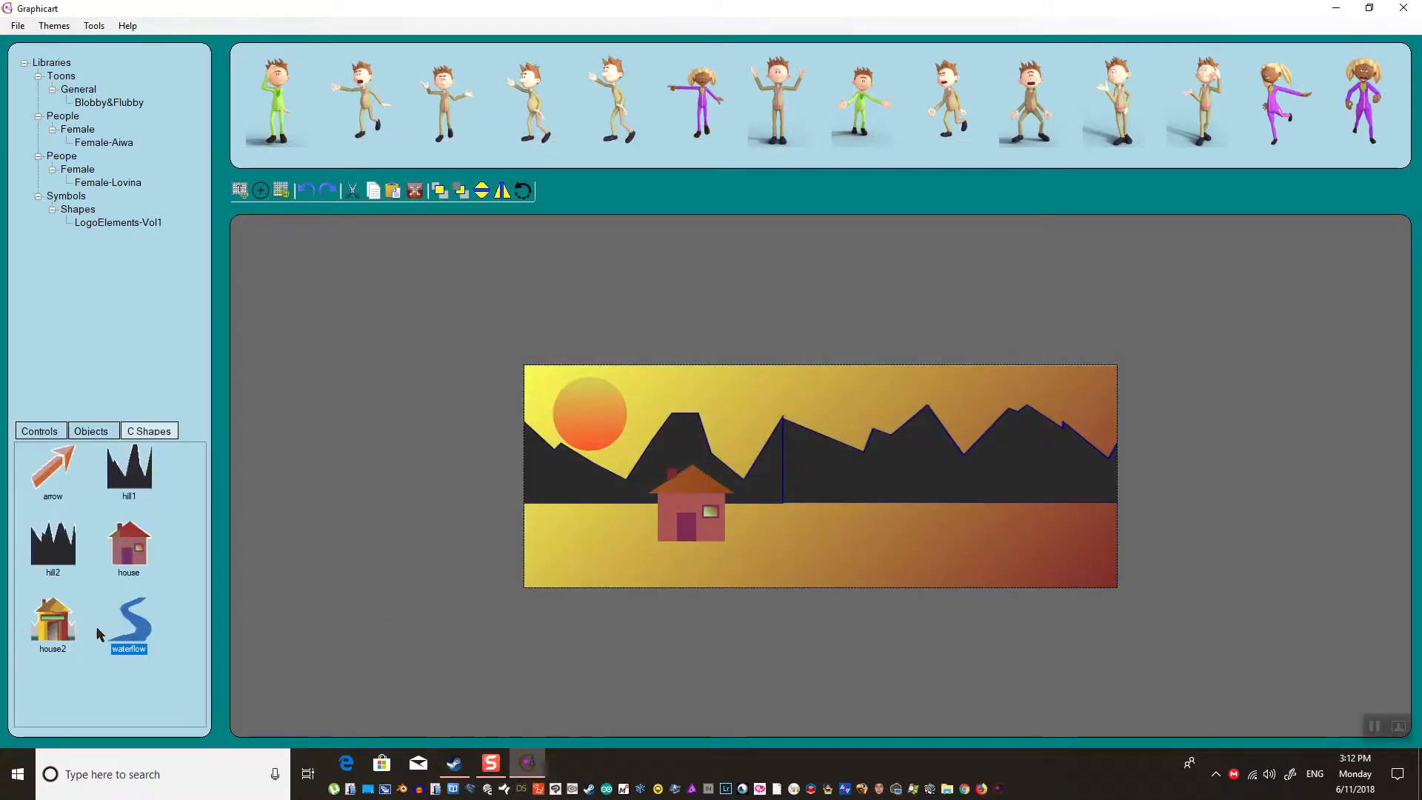
{"action": "left_click_drag", "start_coordinate": [158, 645], "coordinate": [281, 616]}
{"action": "left_click_drag", "start_coordinate": [726, 558], "coordinate": [953, 626]}
{"action": "left_click", "coordinate": [36, 428]}
{"action": "left_click_drag", "start_coordinate": [91, 530], "coordinate": [74, 537]}
{"action": "left_click_drag", "start_coordinate": [918, 571], "coordinate": [948, 502]}
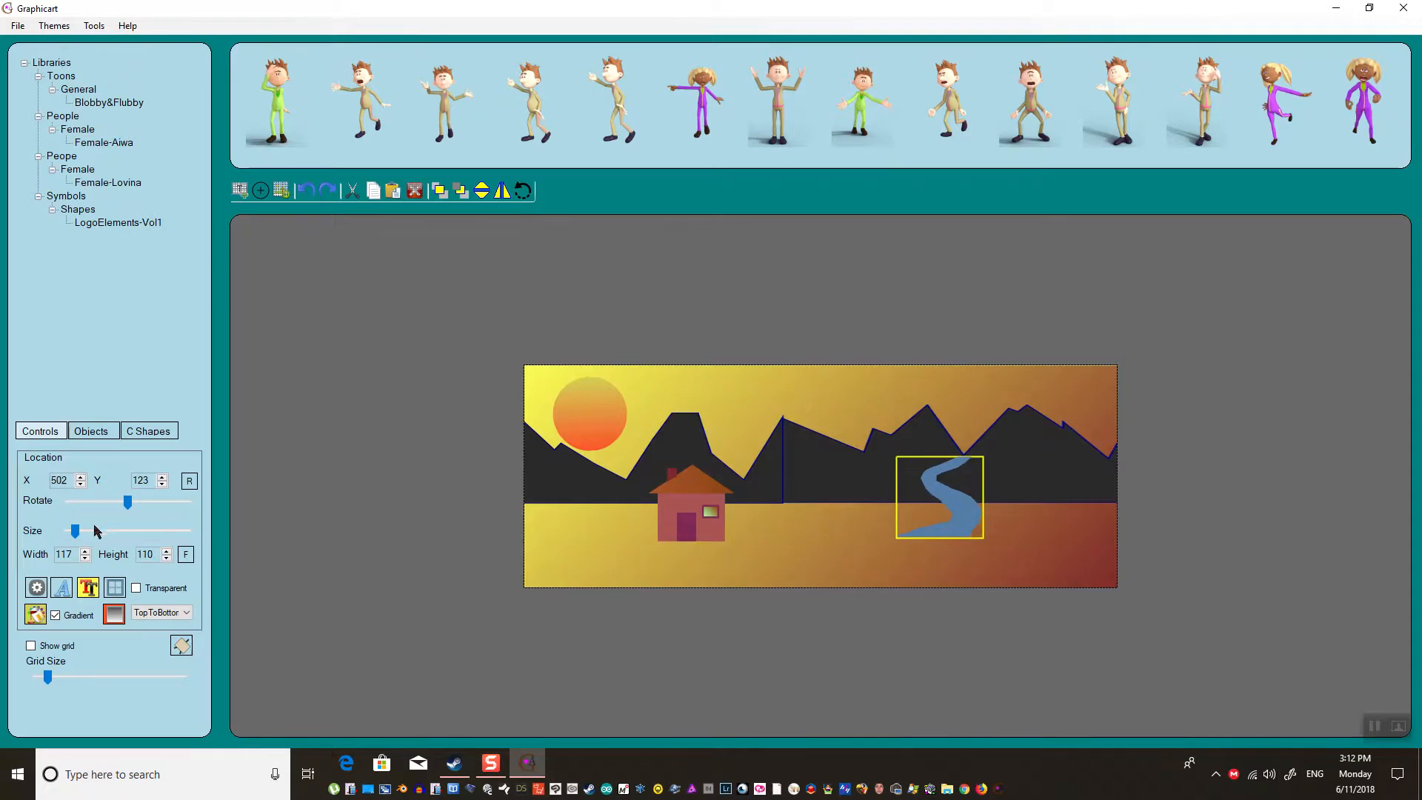
- Stretch the river's height to 180 and move it up to about Y 118 so its base meets the banner's lower edge
{"action": "left_click", "coordinate": [168, 551]}
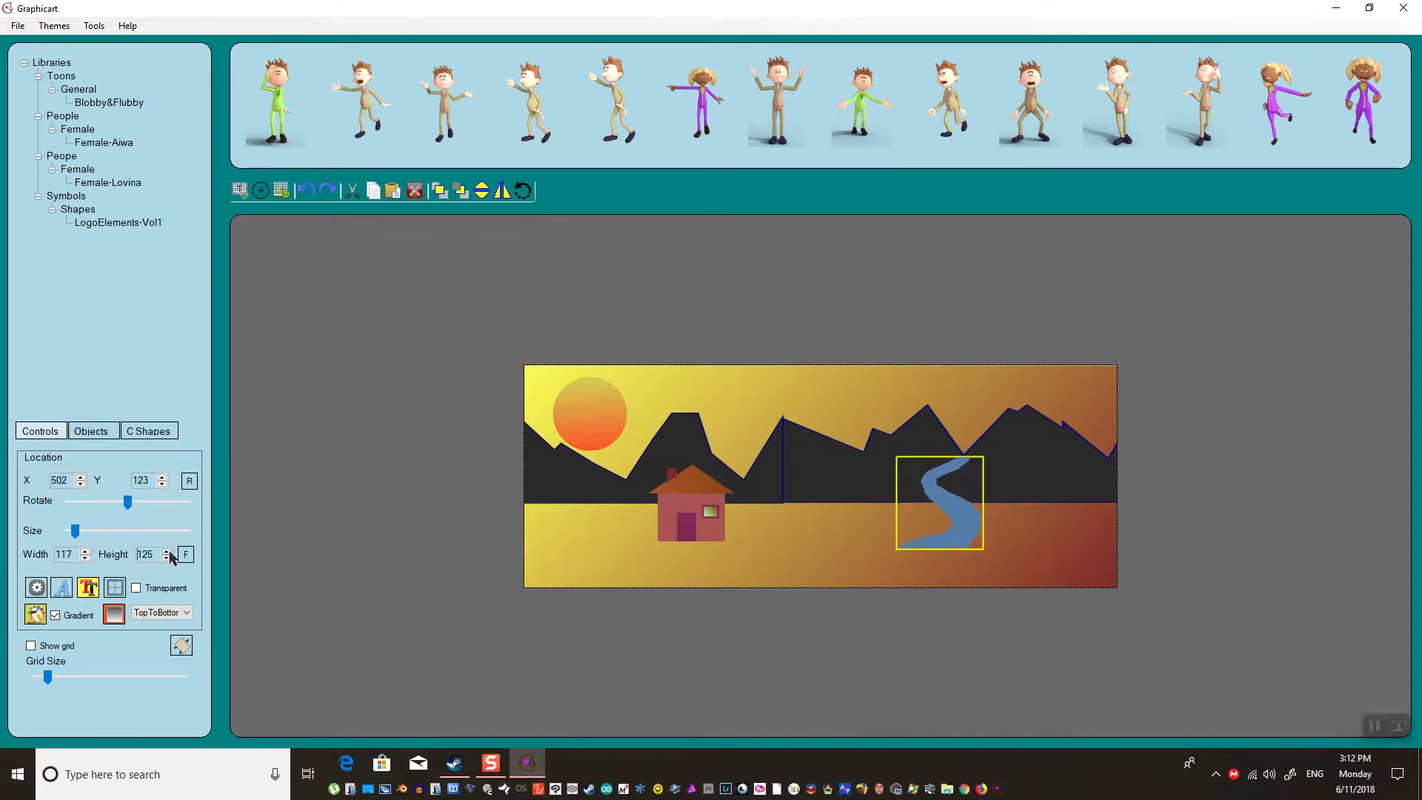
{"action": "left_click_drag", "start_coordinate": [170, 552], "coordinate": [167, 553]}
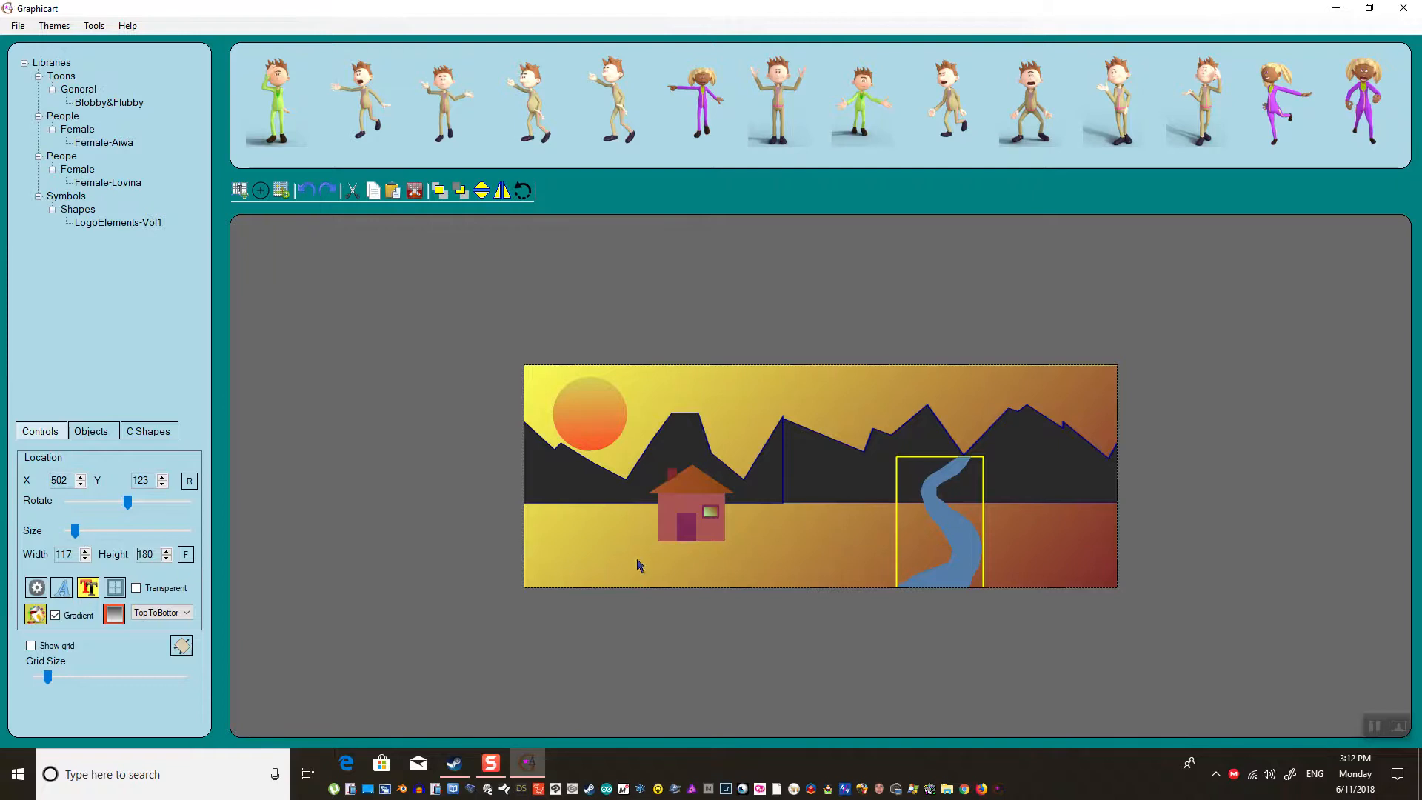
{"action": "left_click_drag", "start_coordinate": [953, 539], "coordinate": [953, 527]}
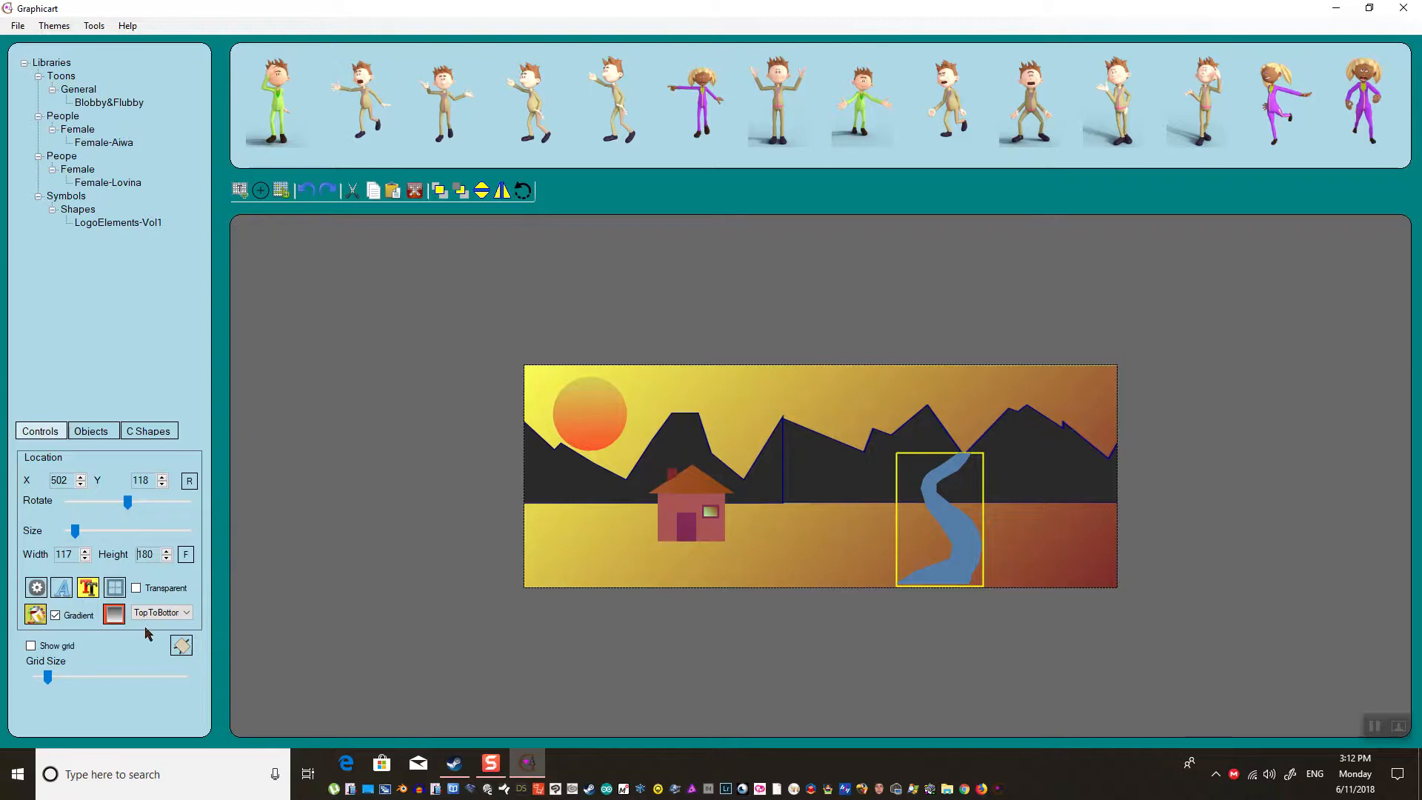
- Give the banner canvas a 4 px black border
{"action": "left_click", "coordinate": [181, 645]}
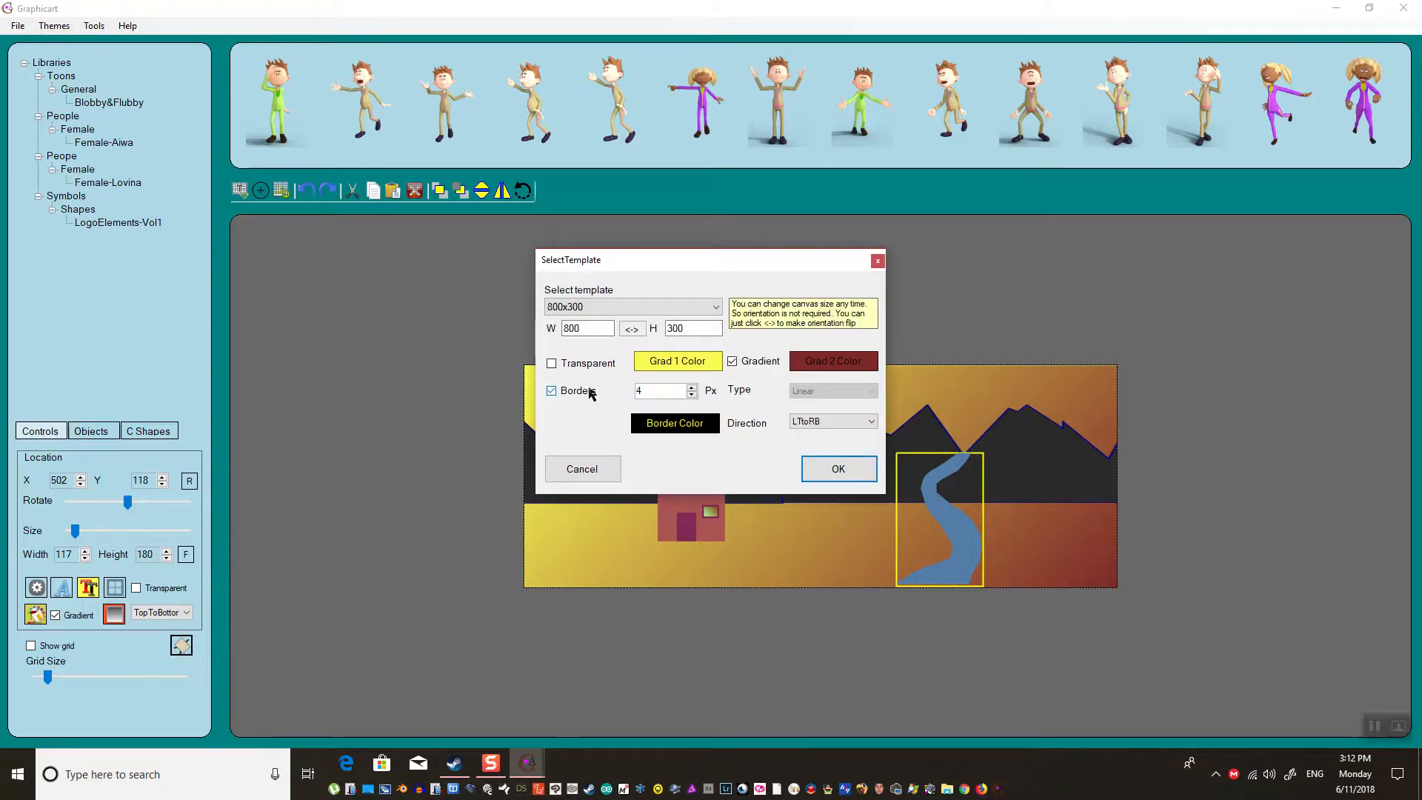
{"action": "left_click", "coordinate": [838, 468]}
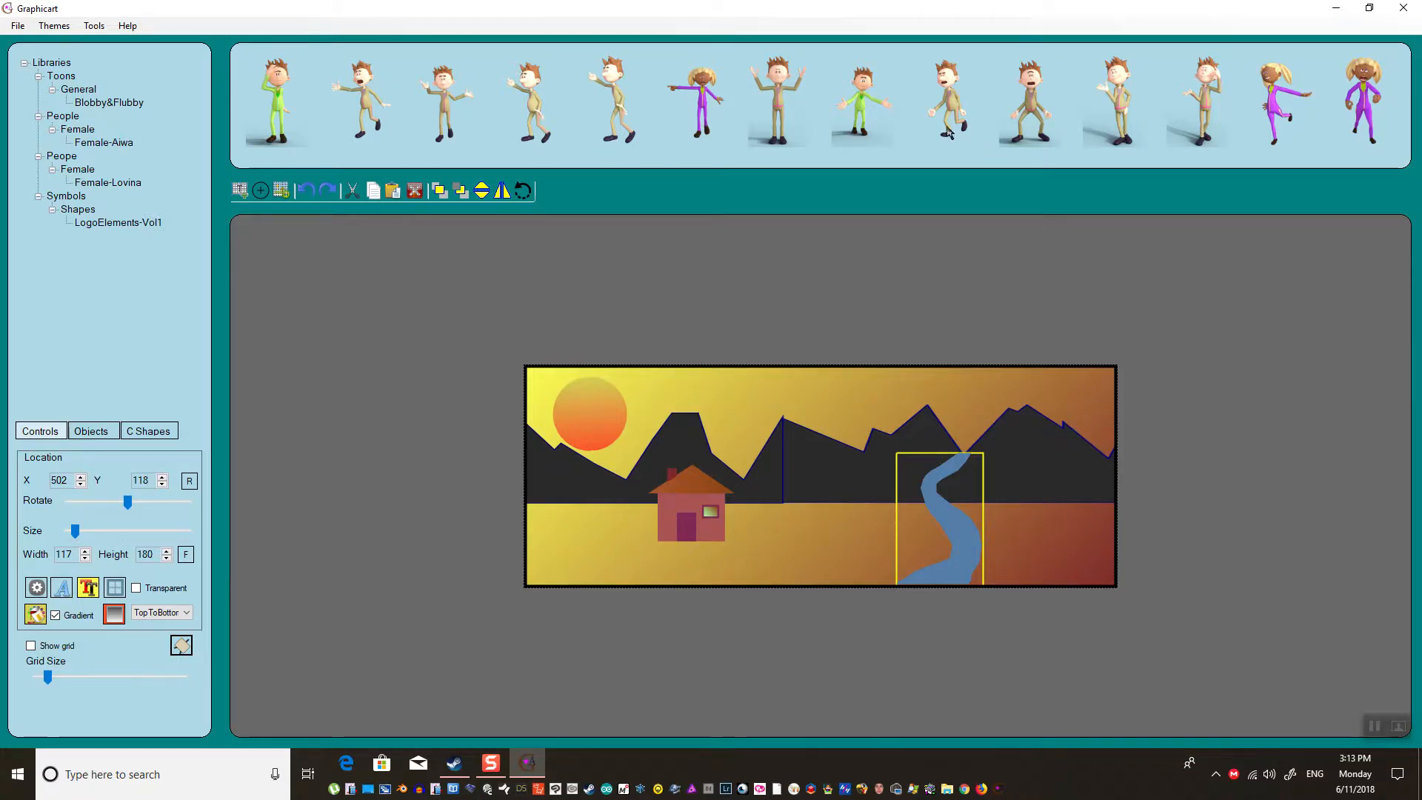
- Add the green open-armed toon, scaled to 80 by 121, in front of the house at about X 190, Y 169
{"action": "left_click", "coordinate": [874, 111]}
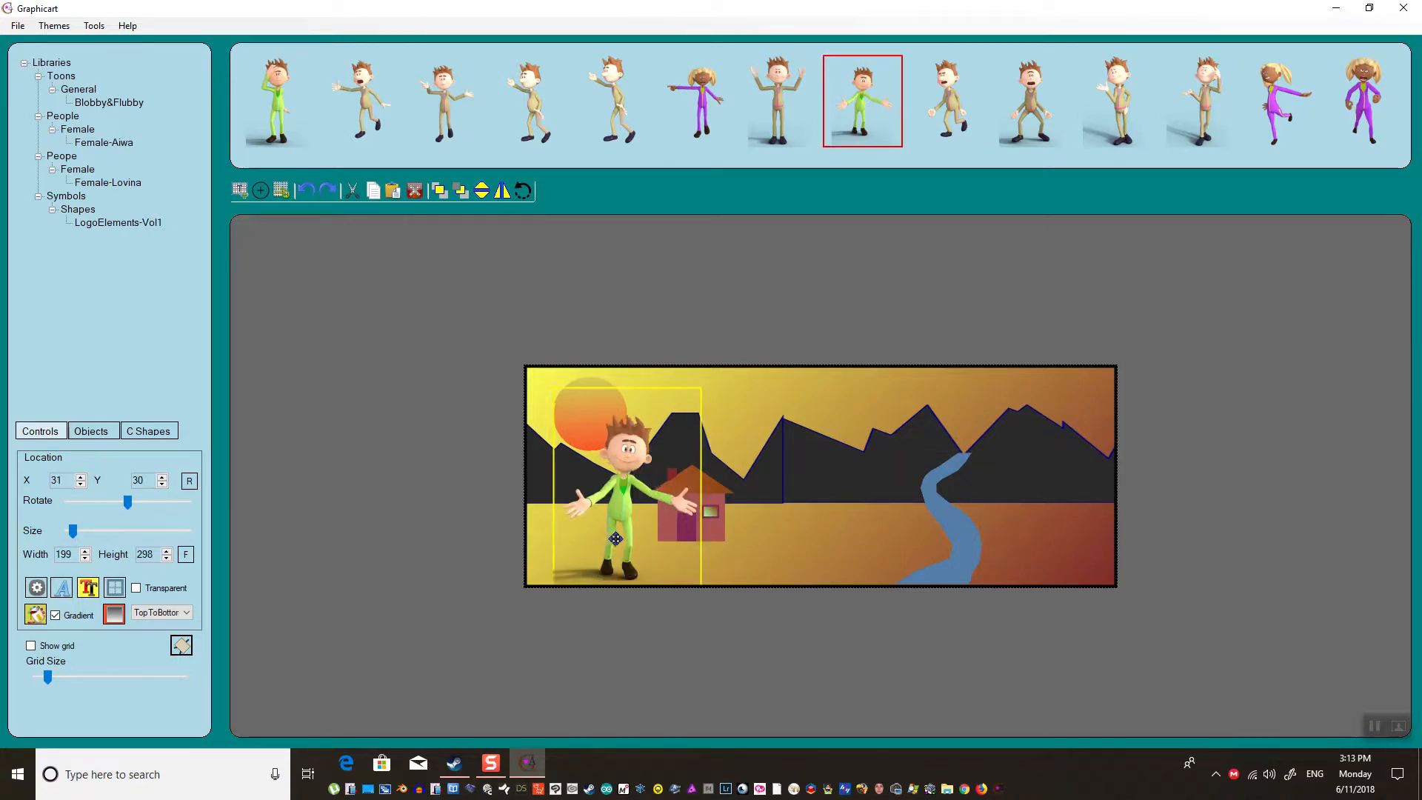
{"action": "left_click_drag", "start_coordinate": [73, 531], "coordinate": [69, 531]}
{"action": "left_click_drag", "start_coordinate": [619, 538], "coordinate": [703, 544]}
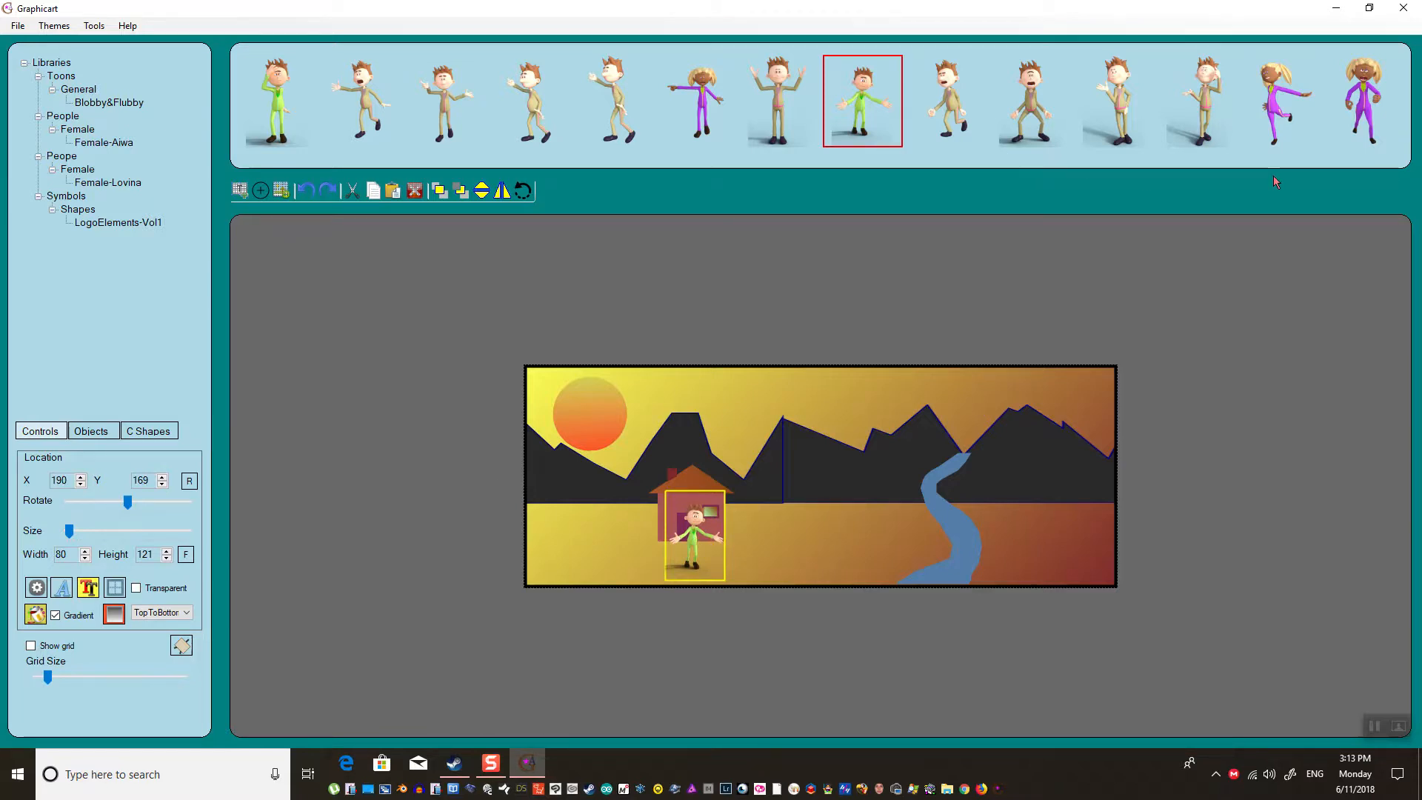
- Add the purple toon girl standing on one leg beside the river, scaled to 73 by 102, at about X 462, Y 161
{"action": "left_click", "coordinate": [1279, 116]}
{"action": "left_click_drag", "start_coordinate": [682, 477], "coordinate": [826, 517]}
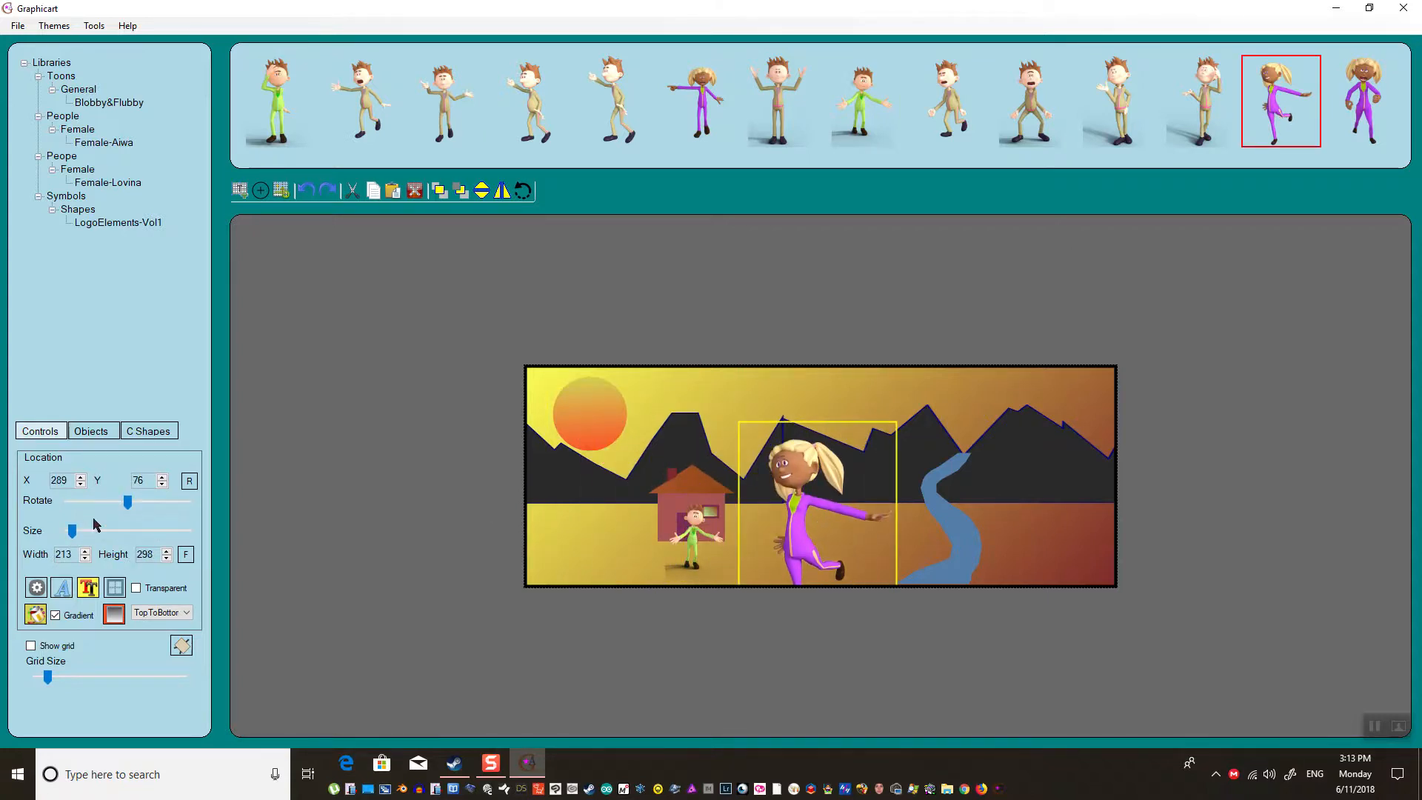
{"action": "left_click_drag", "start_coordinate": [75, 533], "coordinate": [69, 533]}
{"action": "left_click_drag", "start_coordinate": [816, 562], "coordinate": [888, 553]}
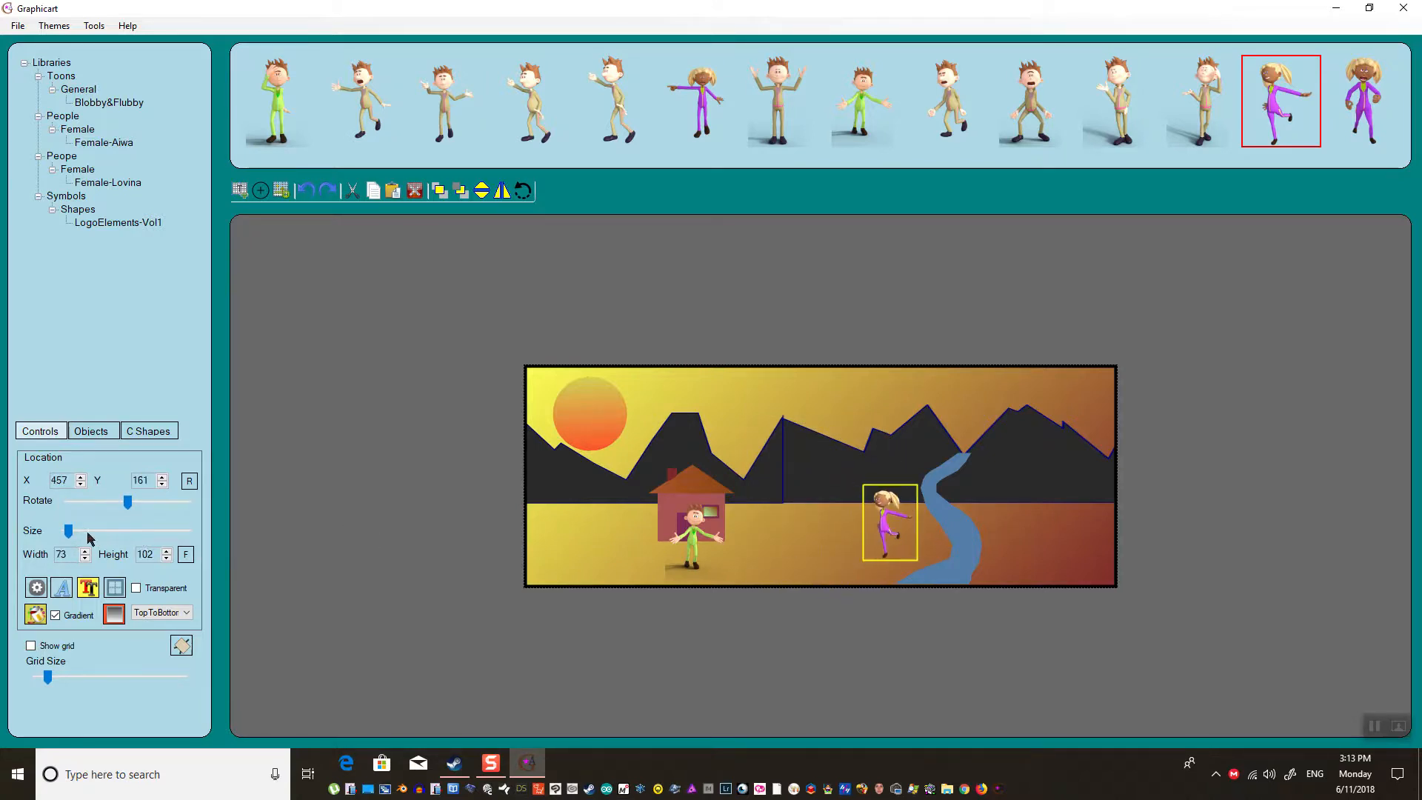
{"action": "left_click_drag", "start_coordinate": [68, 532], "coordinate": [66, 532]}
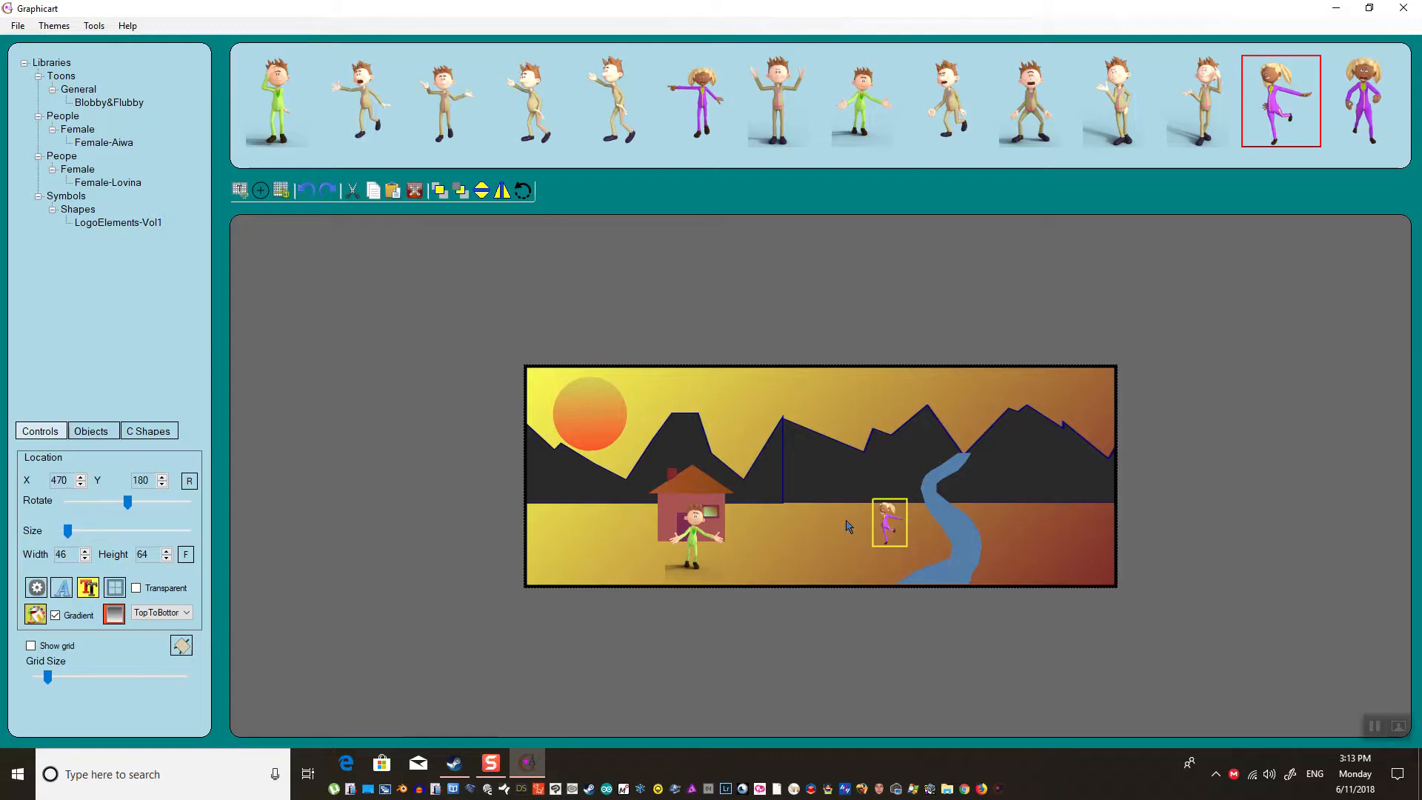
{"action": "left_click_drag", "start_coordinate": [883, 522], "coordinate": [887, 522]}
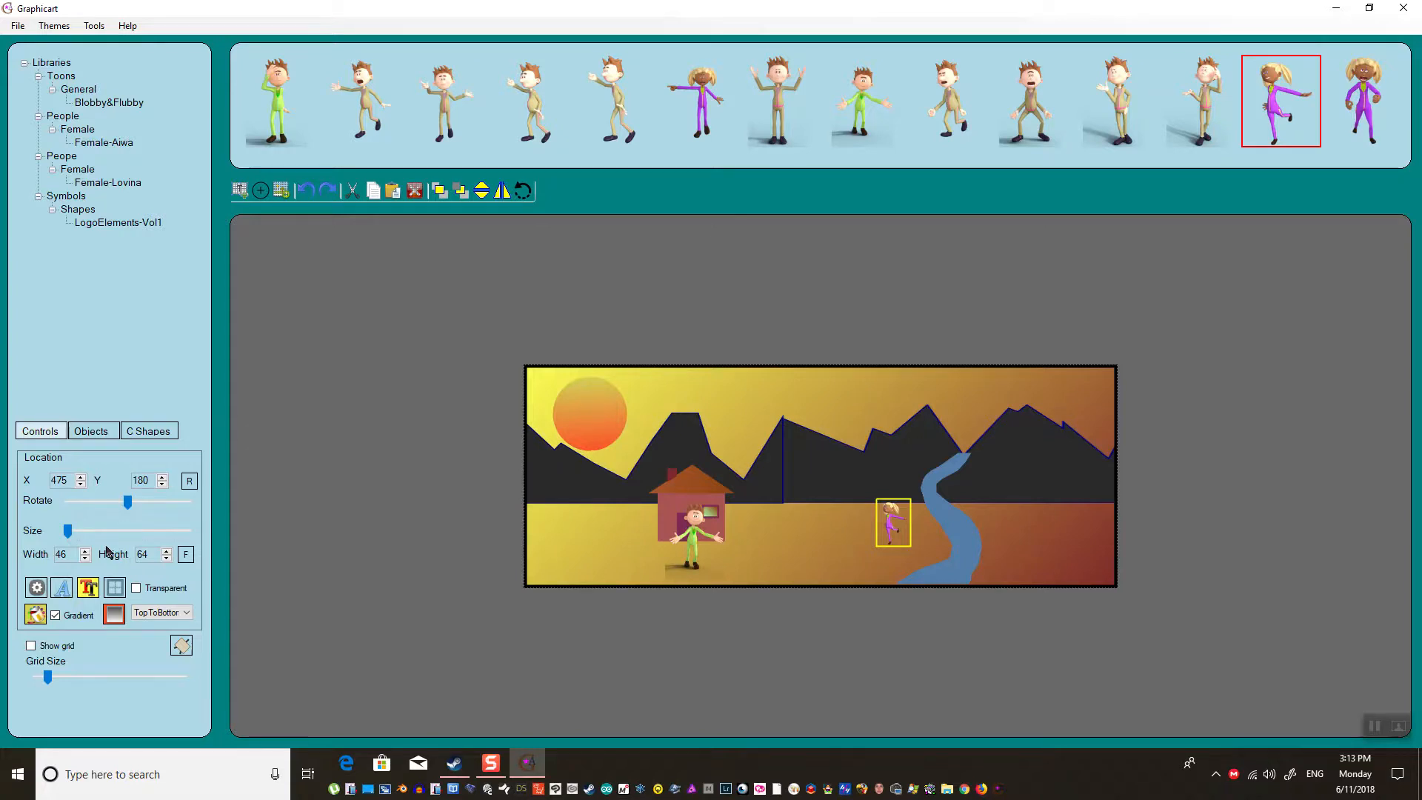
{"action": "left_click_drag", "start_coordinate": [70, 533], "coordinate": [73, 533]}
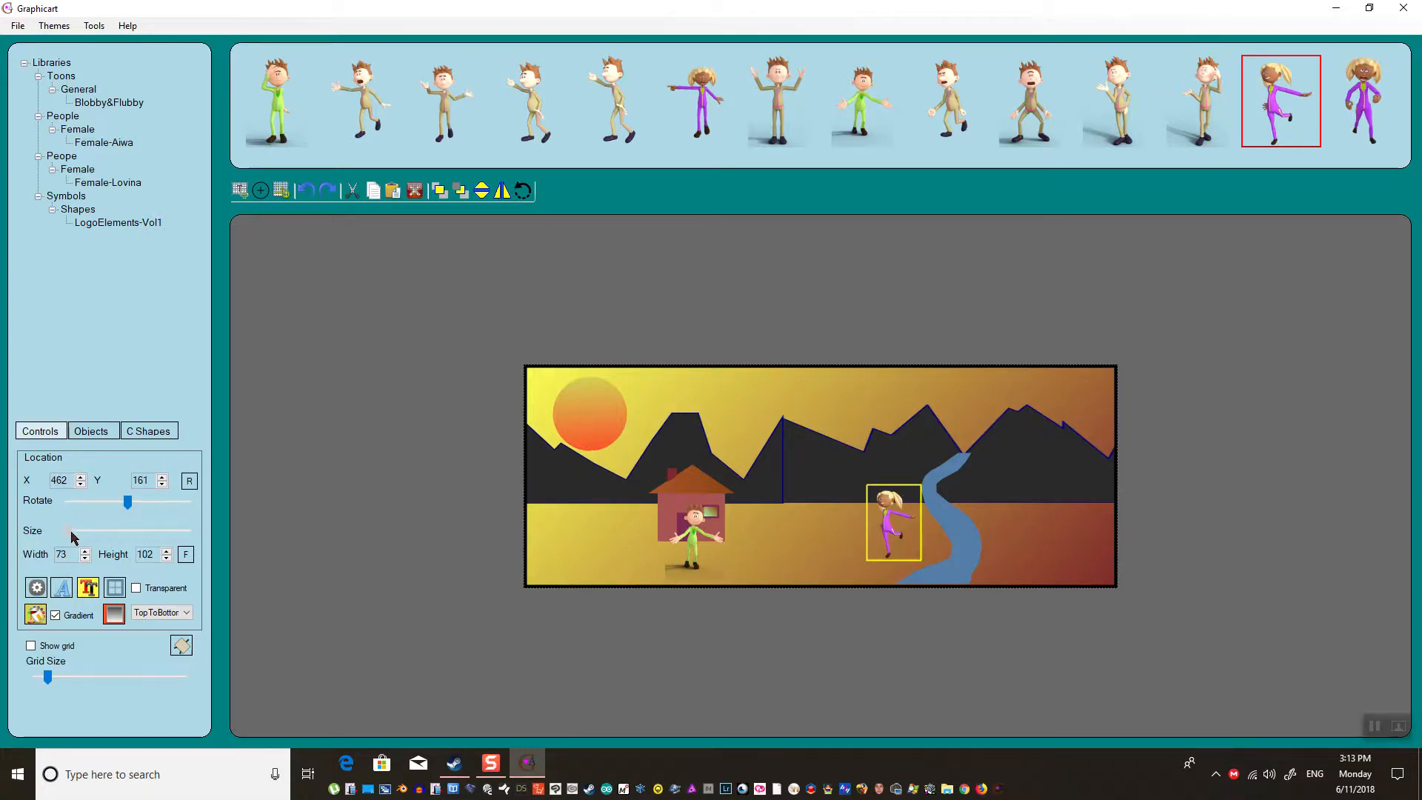
{"action": "left_click", "coordinate": [765, 563]}
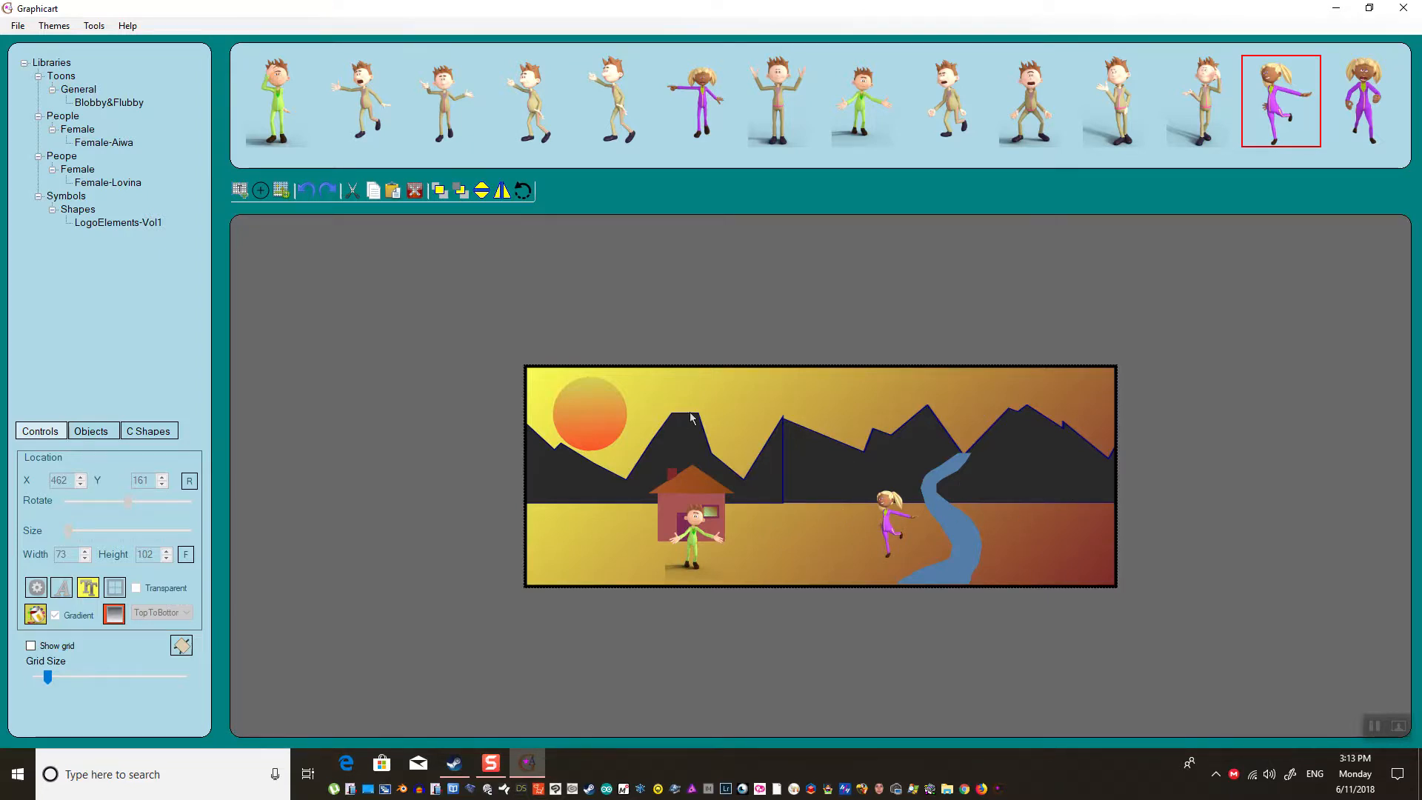
- Save the project in the Graphics folder as "mountainsandriv"
{"action": "left_click", "coordinate": [17, 25]}
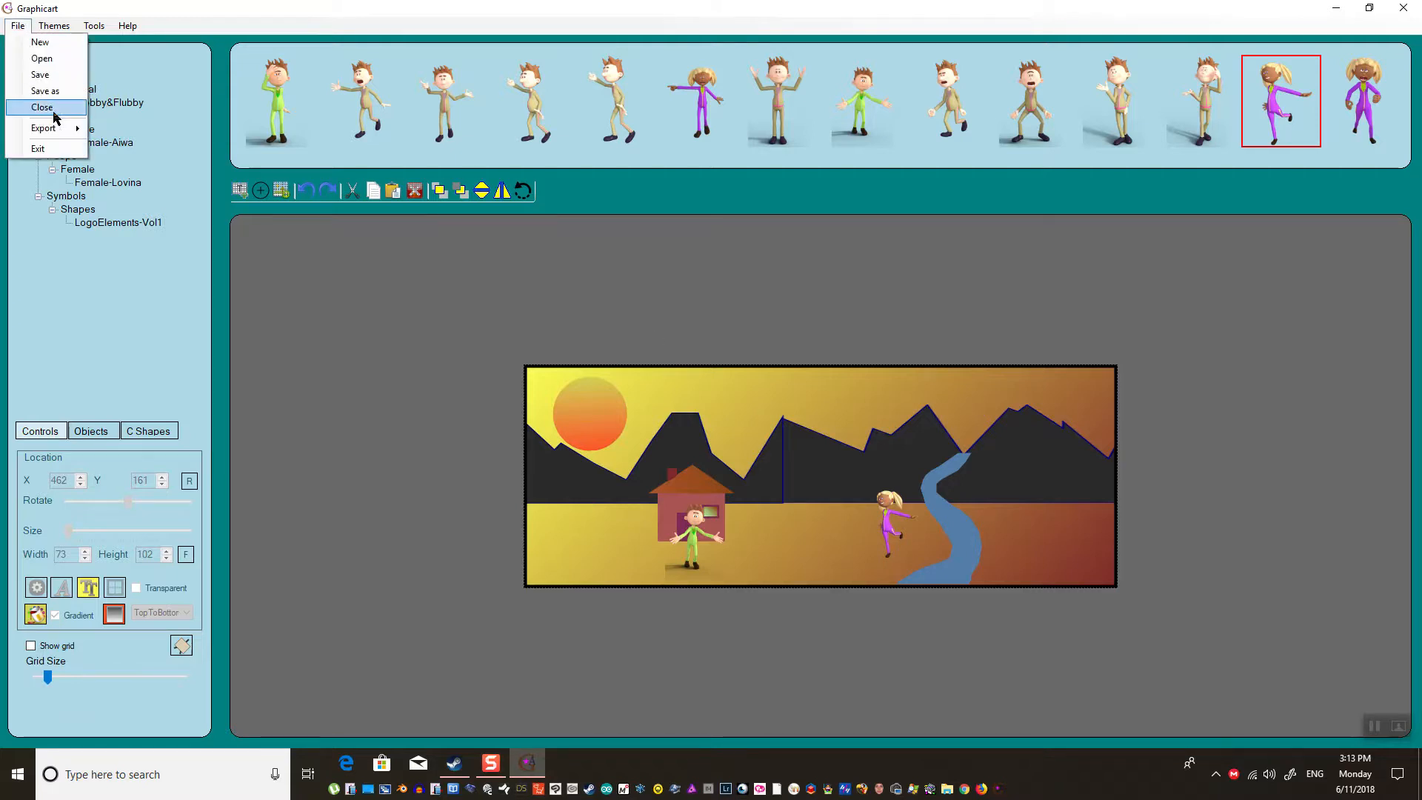
{"action": "left_click", "coordinate": [40, 75]}
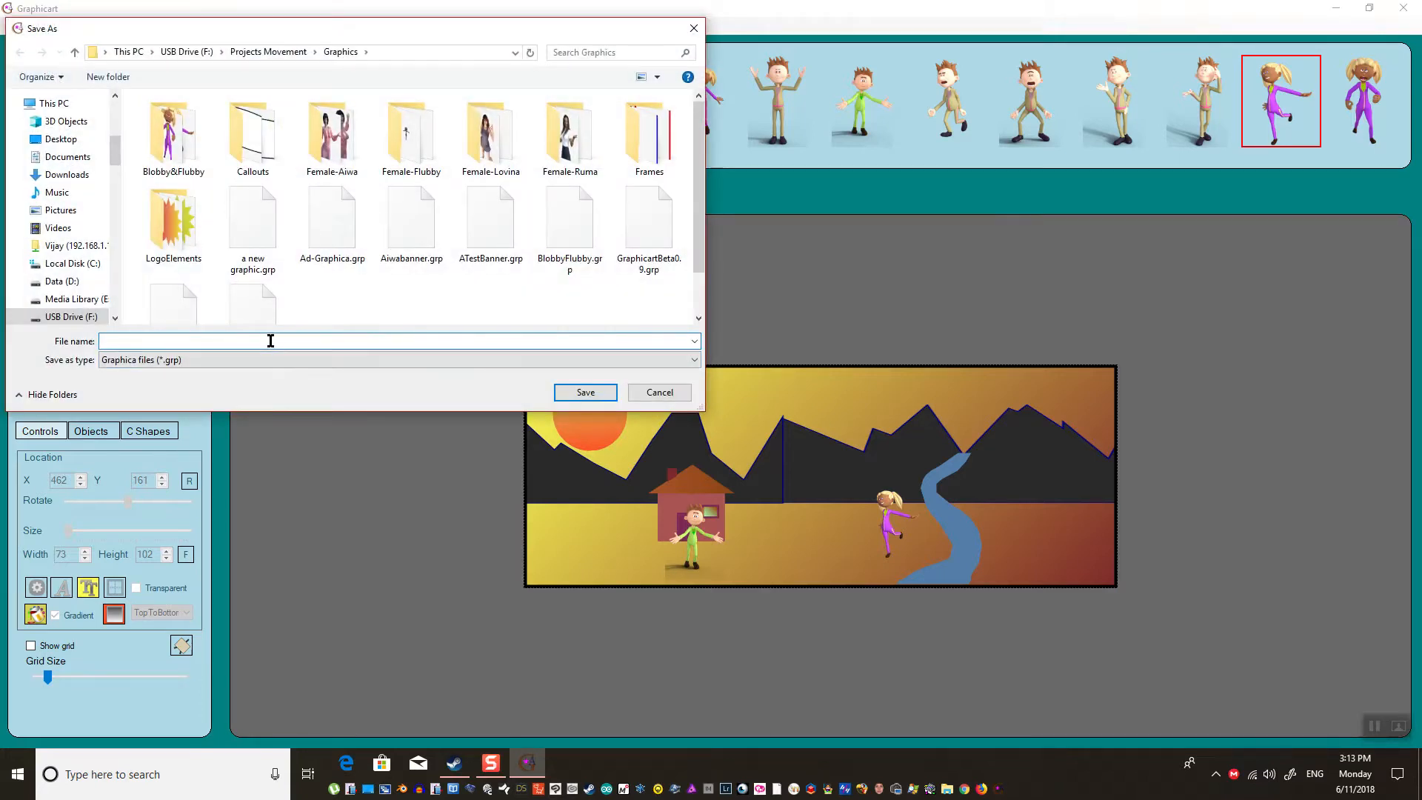
{"action": "type", "text": "mountainsandriv"}
{"action": "key", "text": "Return"}
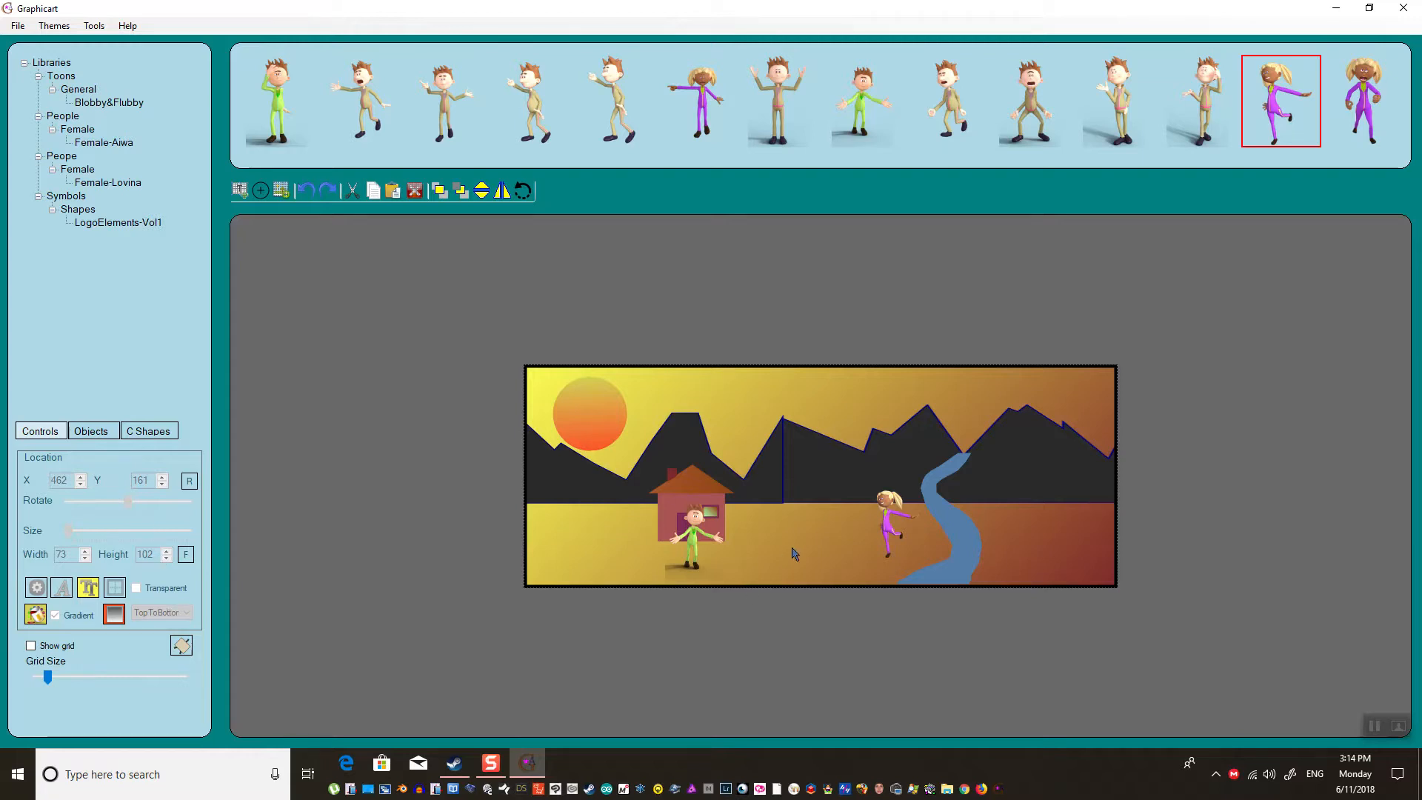
- Insert the PNG image Ruma-Thisisit.png from the Female-Ruma folder into the banner
{"action": "left_click", "coordinate": [280, 191]}
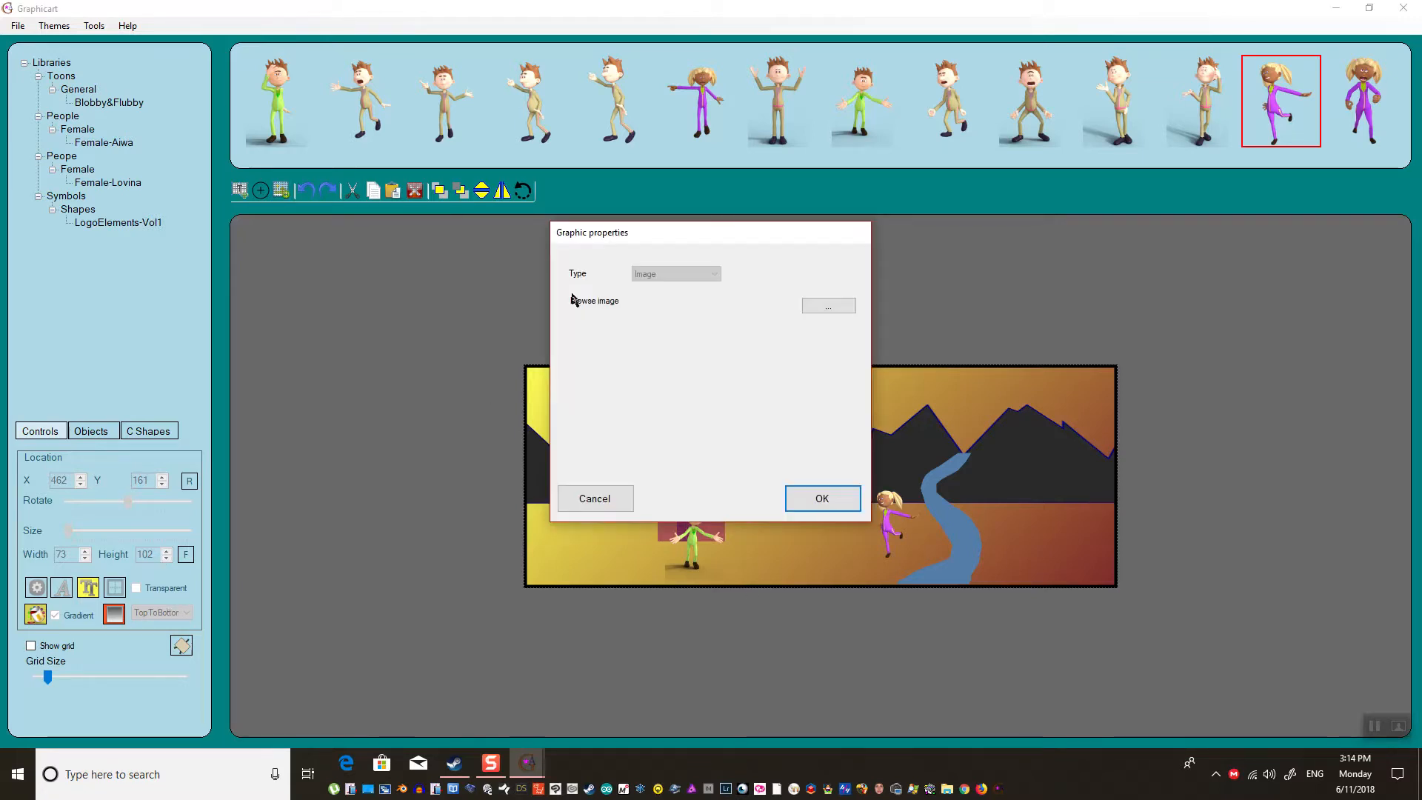
{"action": "left_click", "coordinate": [828, 305]}
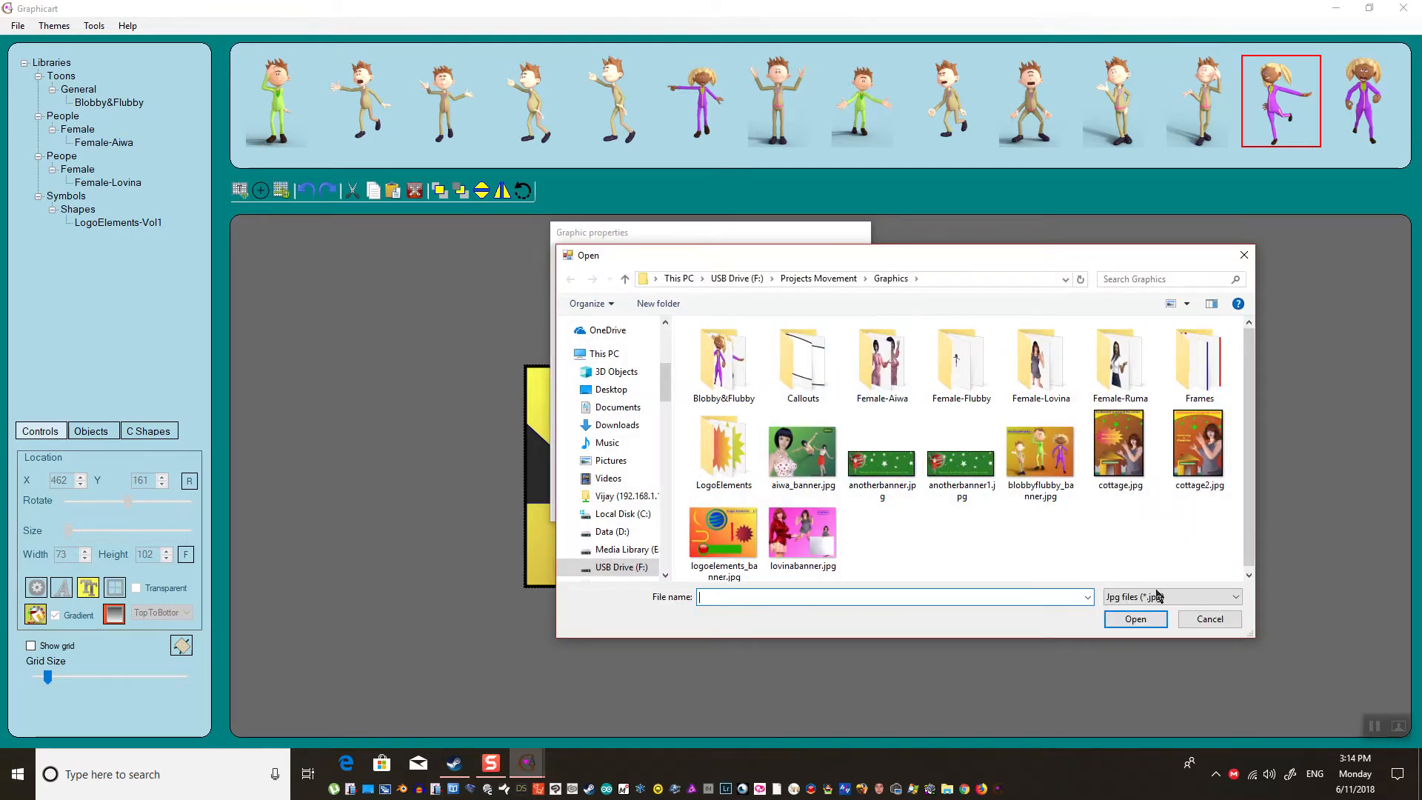
{"action": "double_click", "coordinate": [1100, 390]}
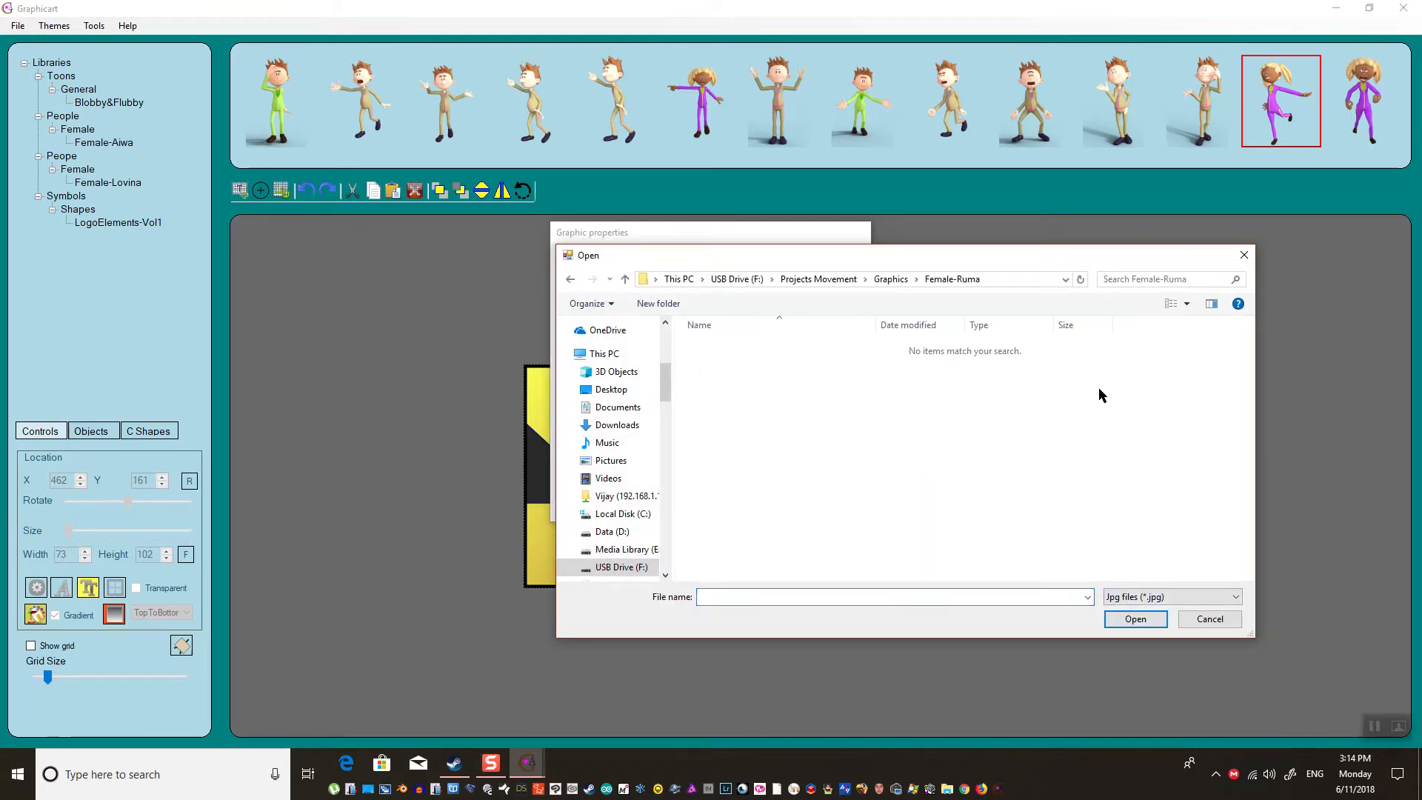
{"action": "left_click", "coordinate": [1172, 596]}
{"action": "left_click", "coordinate": [1148, 624]}
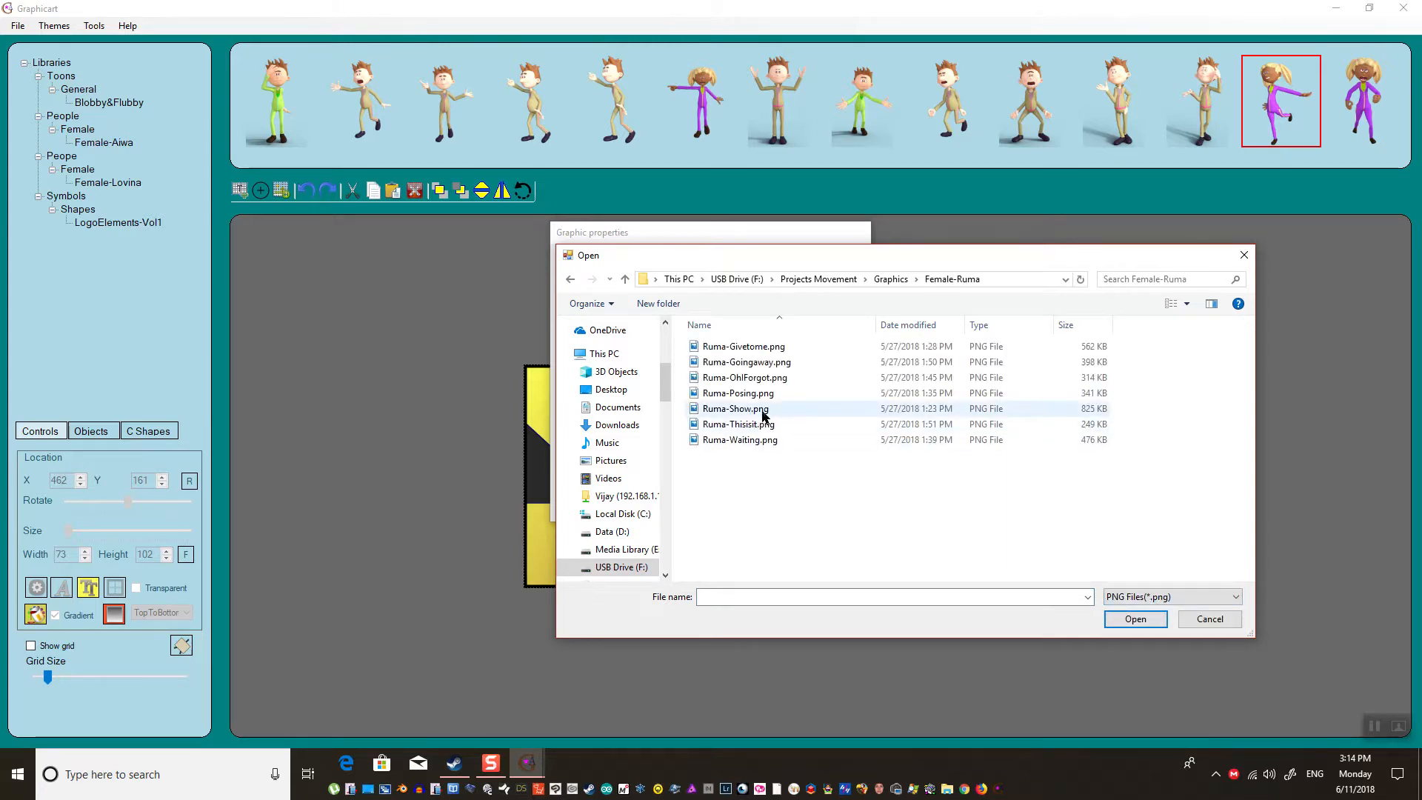
{"action": "double_click", "coordinate": [769, 425]}
{"action": "left_click", "coordinate": [803, 511]}
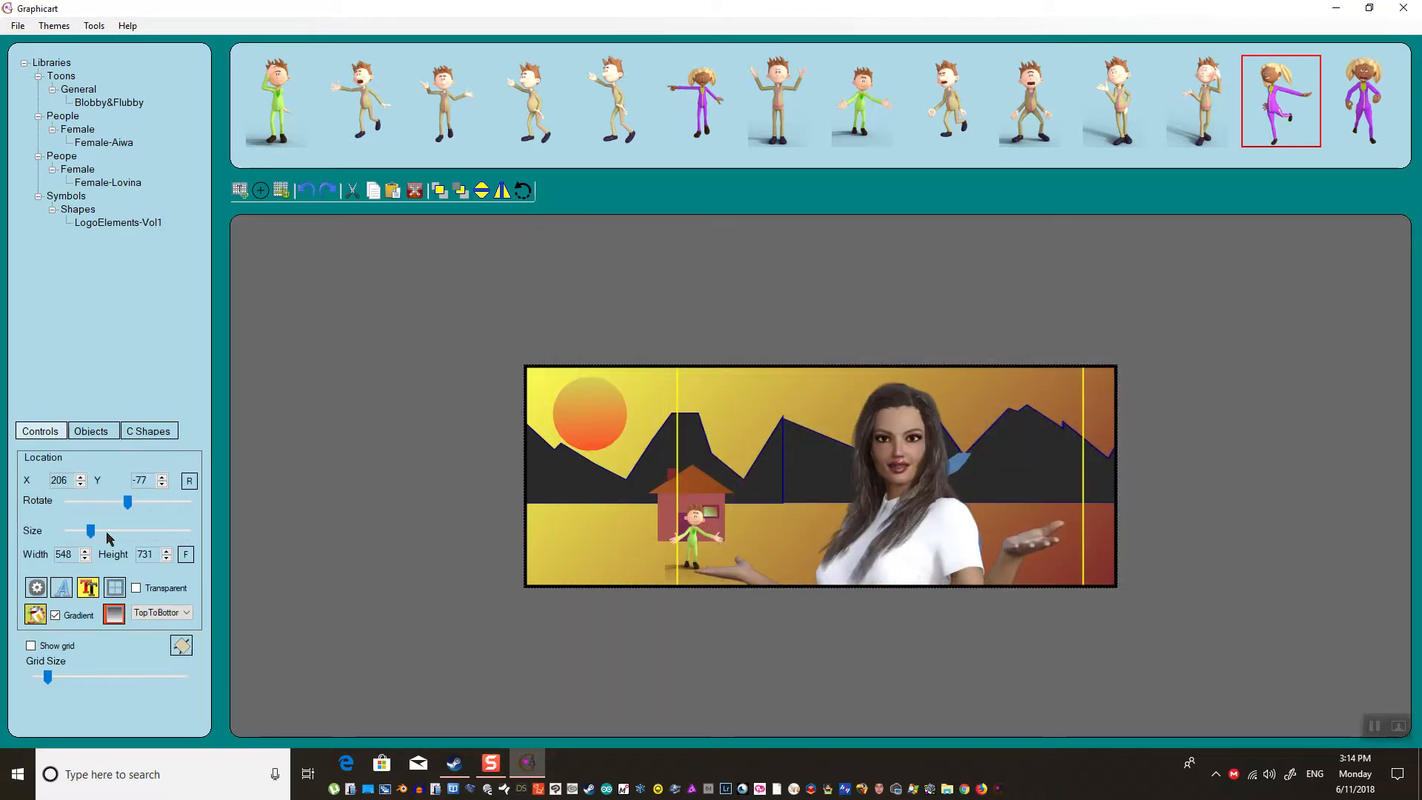
- Scale the woman's image to 263 by 351 and place it beside the river at about X 542, Y -5
{"action": "left_click_drag", "start_coordinate": [91, 530], "coordinate": [73, 530]}
{"action": "left_click_drag", "start_coordinate": [871, 562], "coordinate": [1079, 492]}
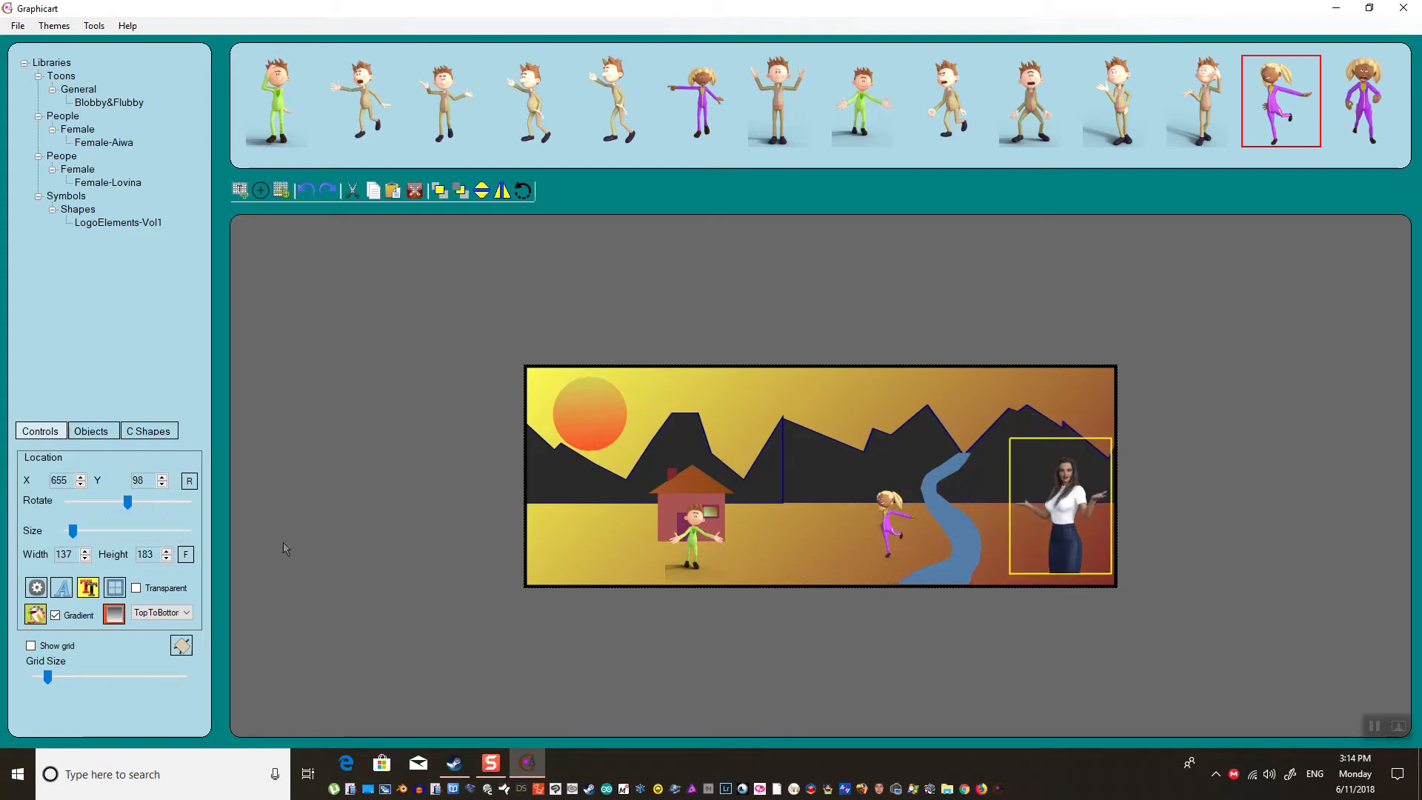
{"action": "left_click_drag", "start_coordinate": [72, 531], "coordinate": [77, 533]}
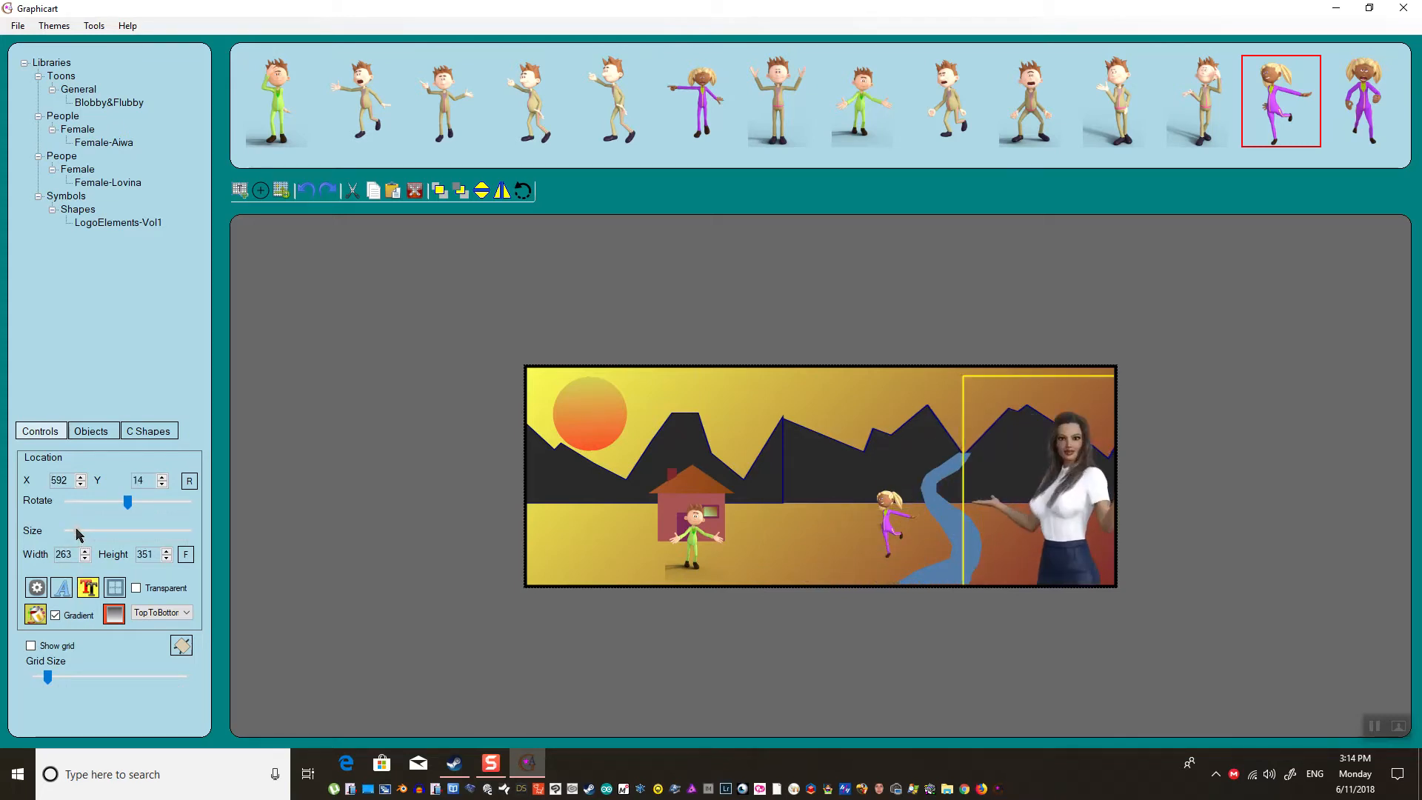
{"action": "left_click_drag", "start_coordinate": [1077, 528], "coordinate": [1041, 515]}
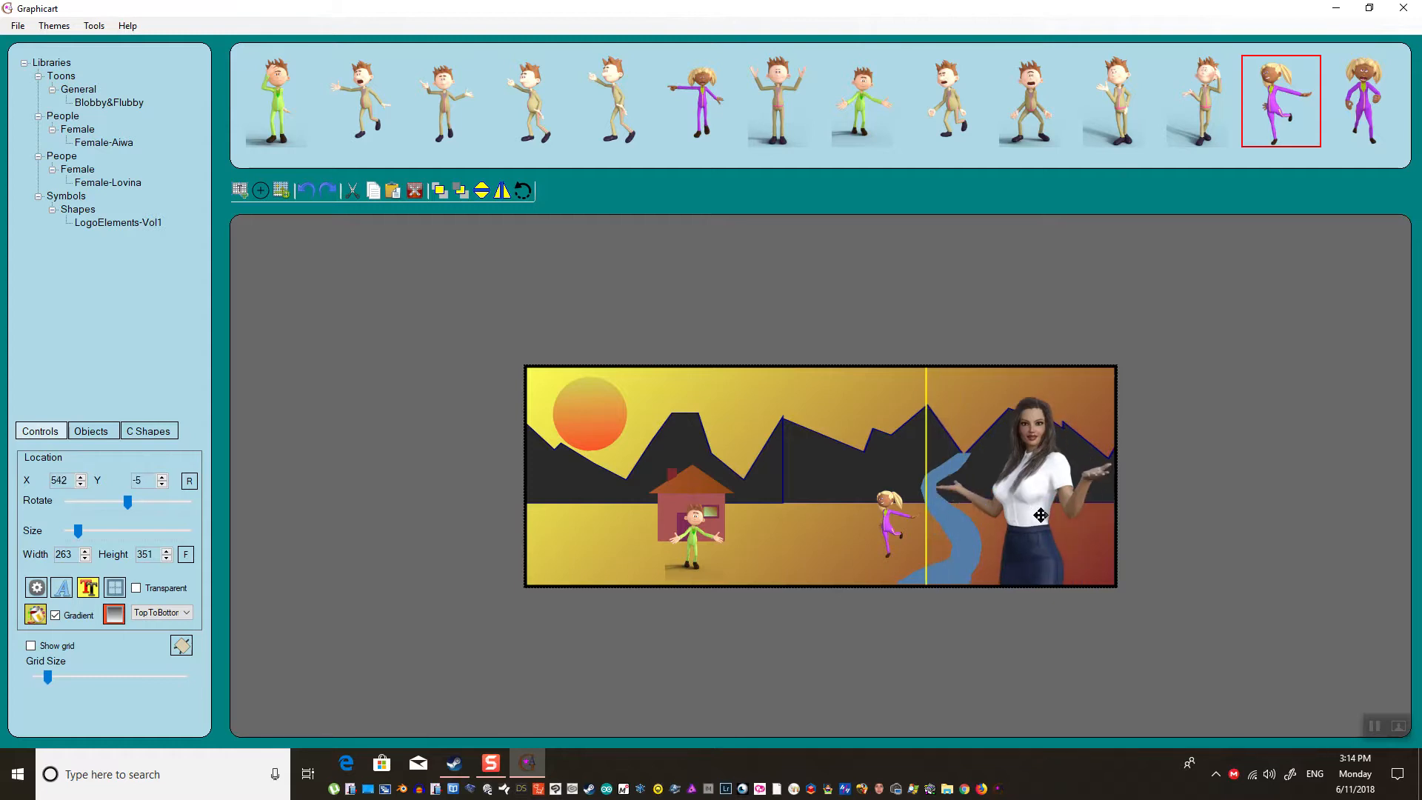
- Delete the hill range behind the river and the woman
{"action": "left_click", "coordinate": [870, 456]}
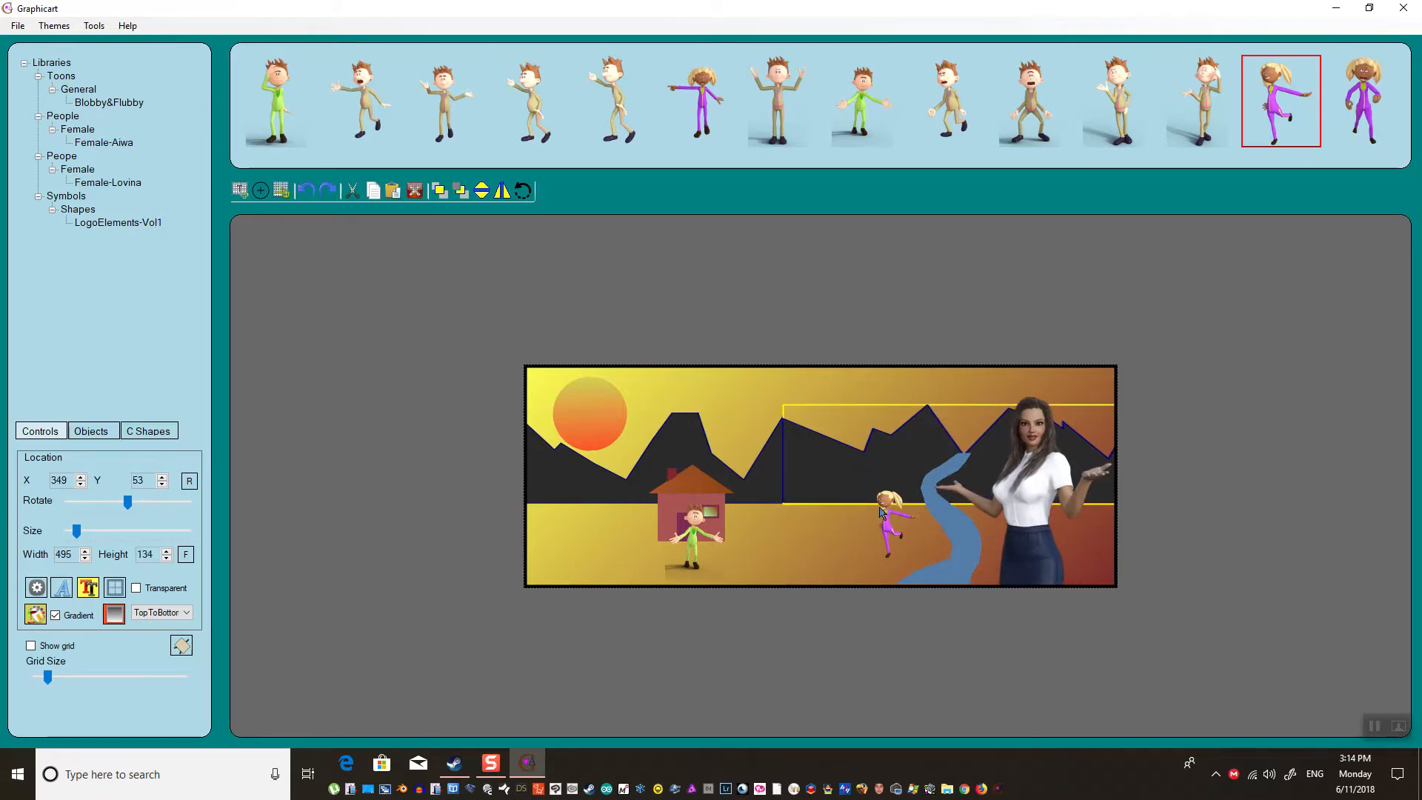
{"action": "key", "text": "Delete"}
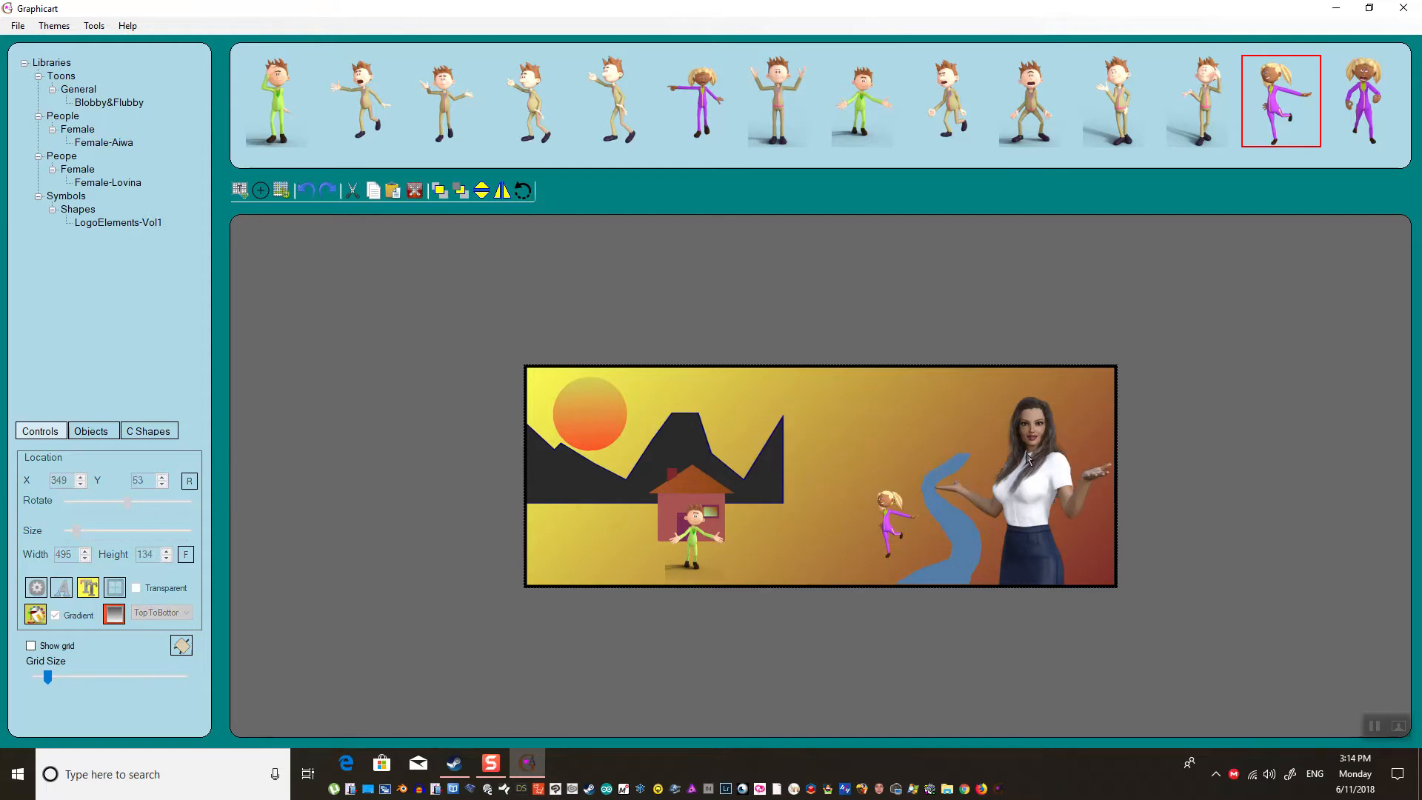
- Undo the deletion of the hill range behind the river and delete the woman's image instead
{"action": "left_click", "coordinate": [305, 191]}
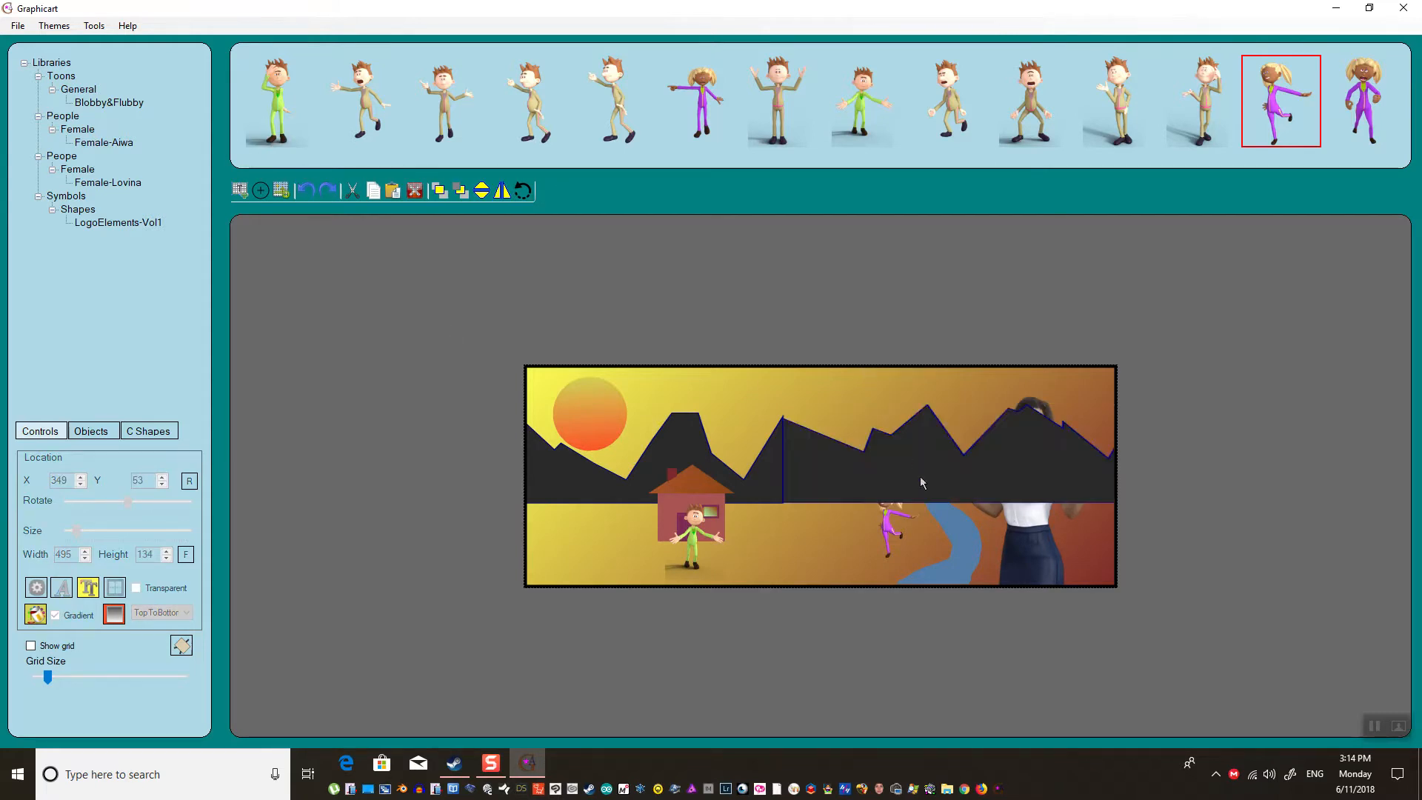
{"action": "left_click", "coordinate": [1044, 538]}
{"action": "key", "text": "Delete"}
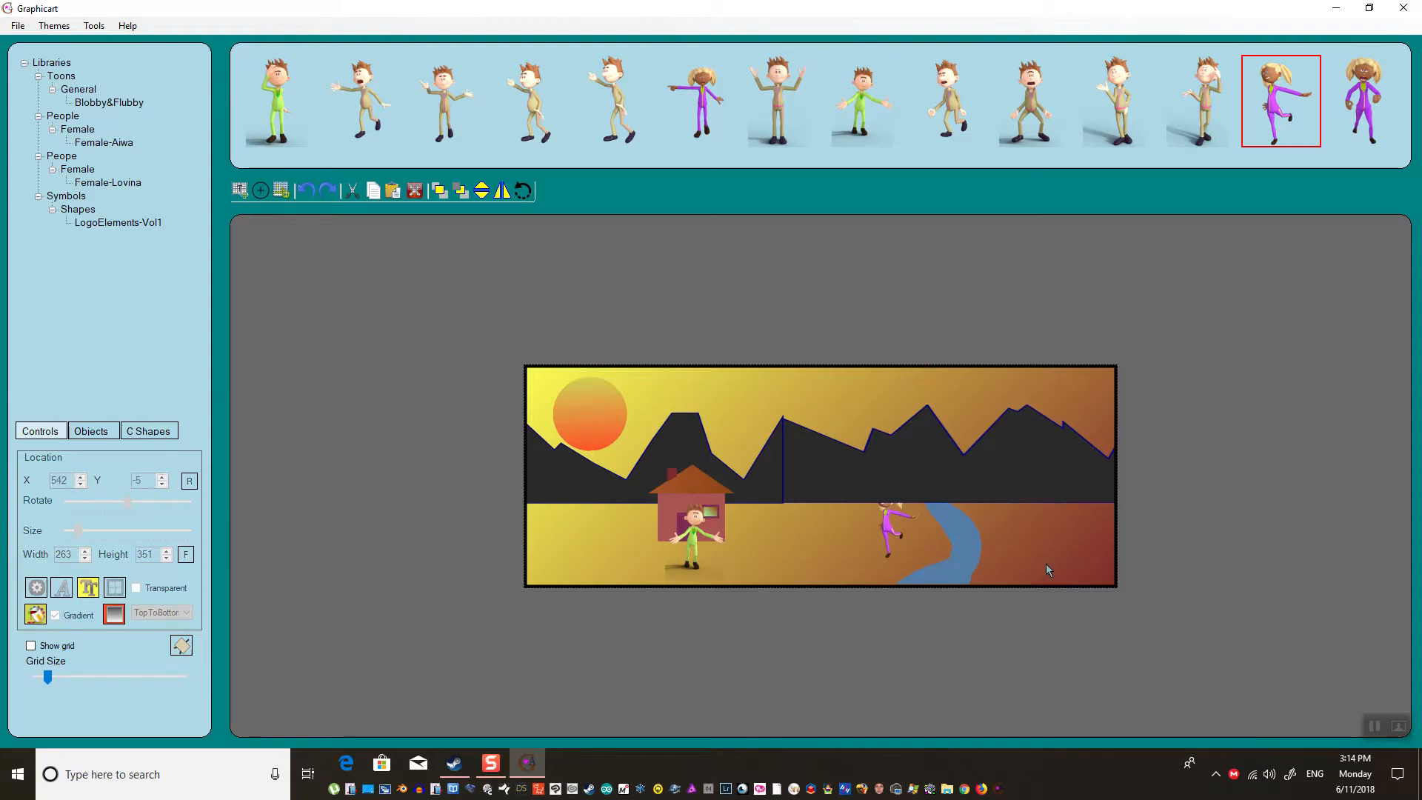
- Bring the purple toon girl beside the river in front of the hill range
{"action": "left_click", "coordinate": [892, 518]}
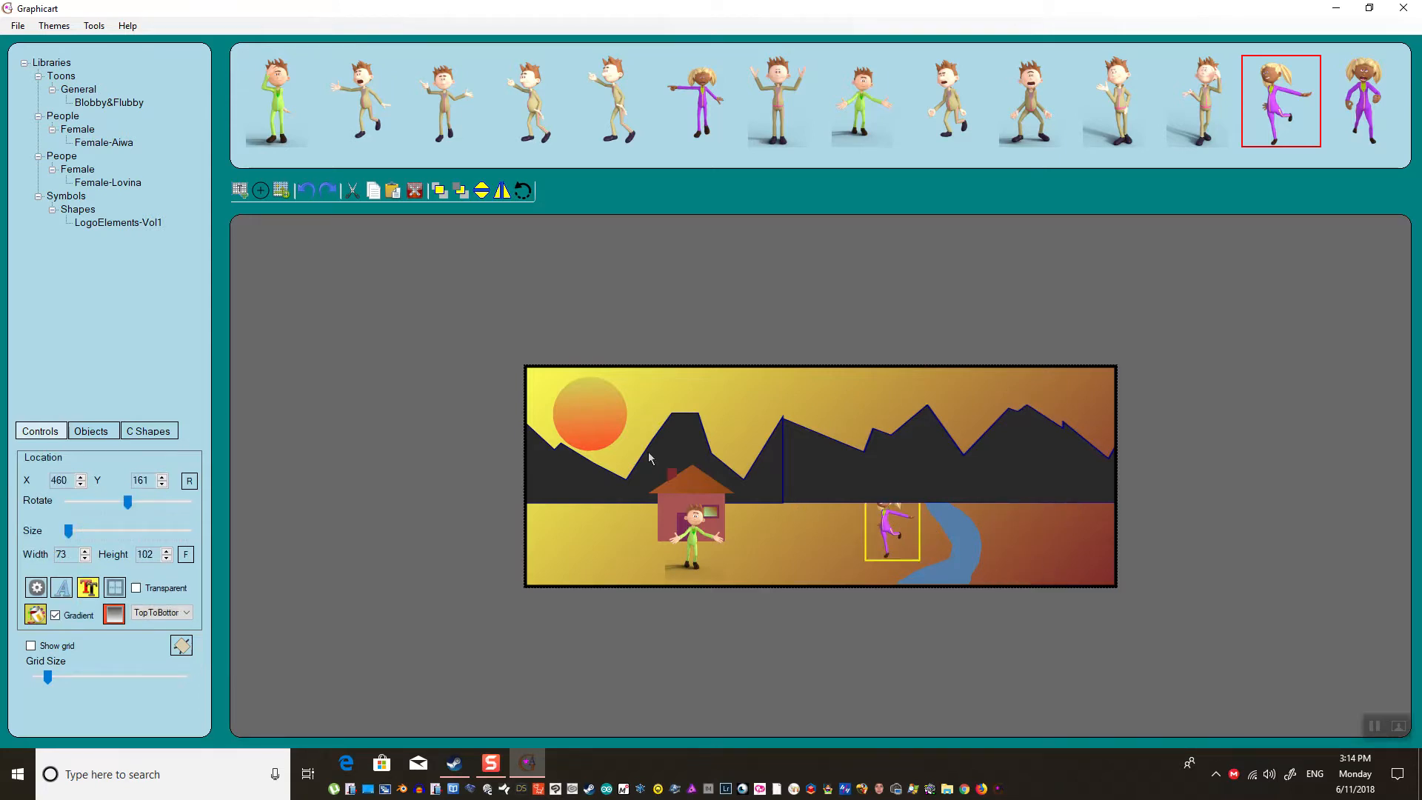
{"action": "left_click", "coordinate": [439, 191]}
{"action": "left_click", "coordinate": [36, 589]}
{"action": "left_click", "coordinate": [597, 499]}
{"action": "left_click", "coordinate": [682, 541]}
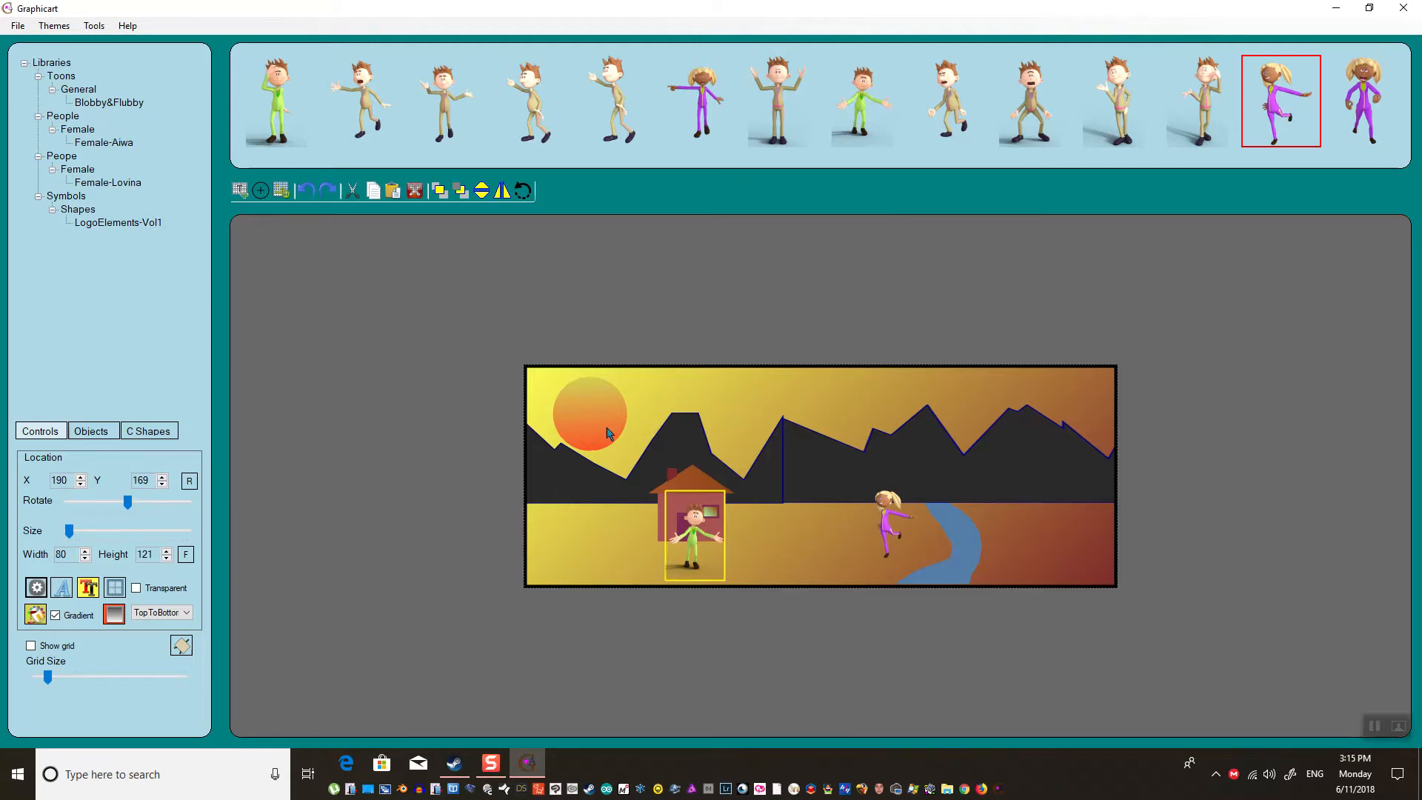
- Try to change the sun's shape type to Rectangle, and shift it to about X 39, Y 21
{"action": "left_click_drag", "start_coordinate": [609, 430], "coordinate": [608, 424]}
{"action": "left_click", "coordinate": [604, 383]}
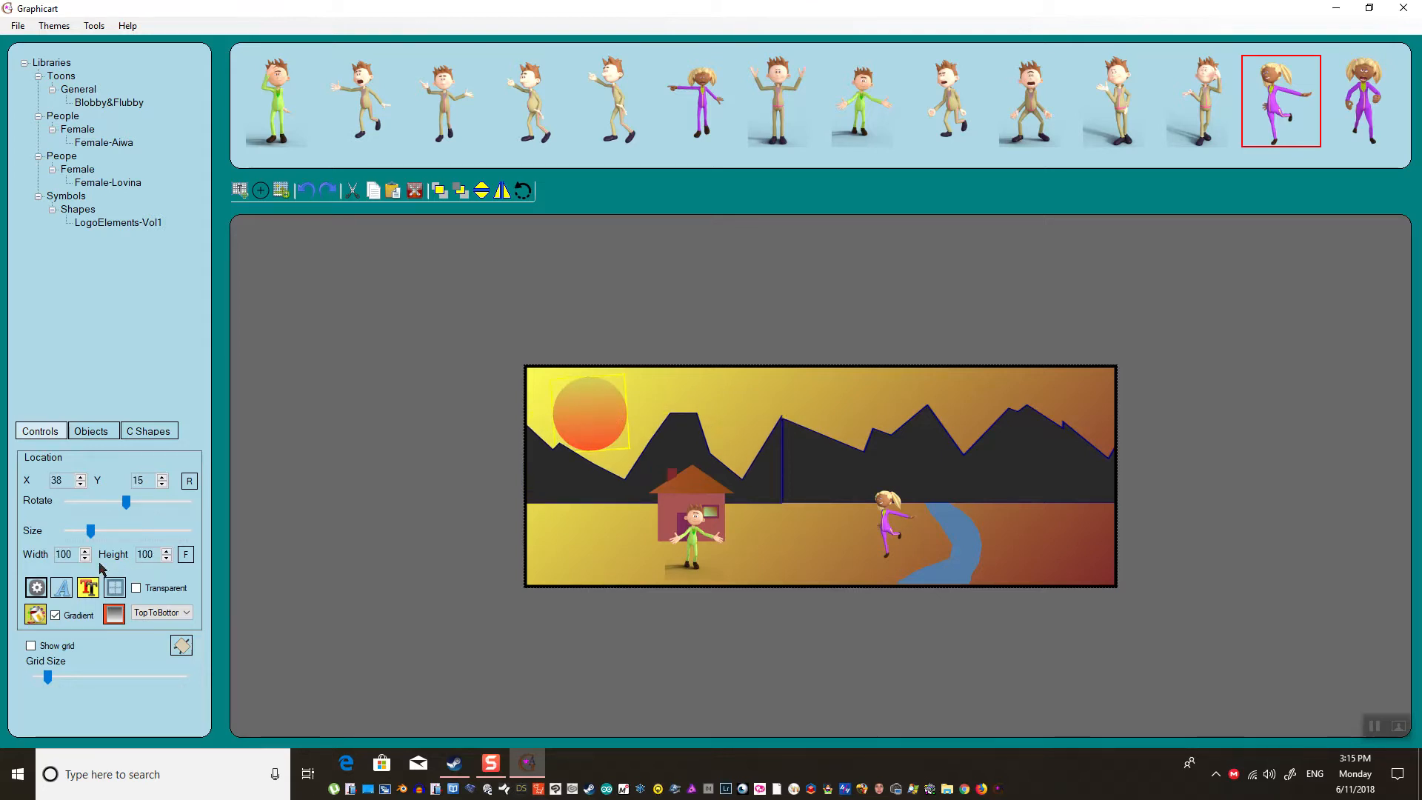
{"action": "left_click", "coordinate": [36, 587]}
{"action": "left_click", "coordinate": [737, 354]}
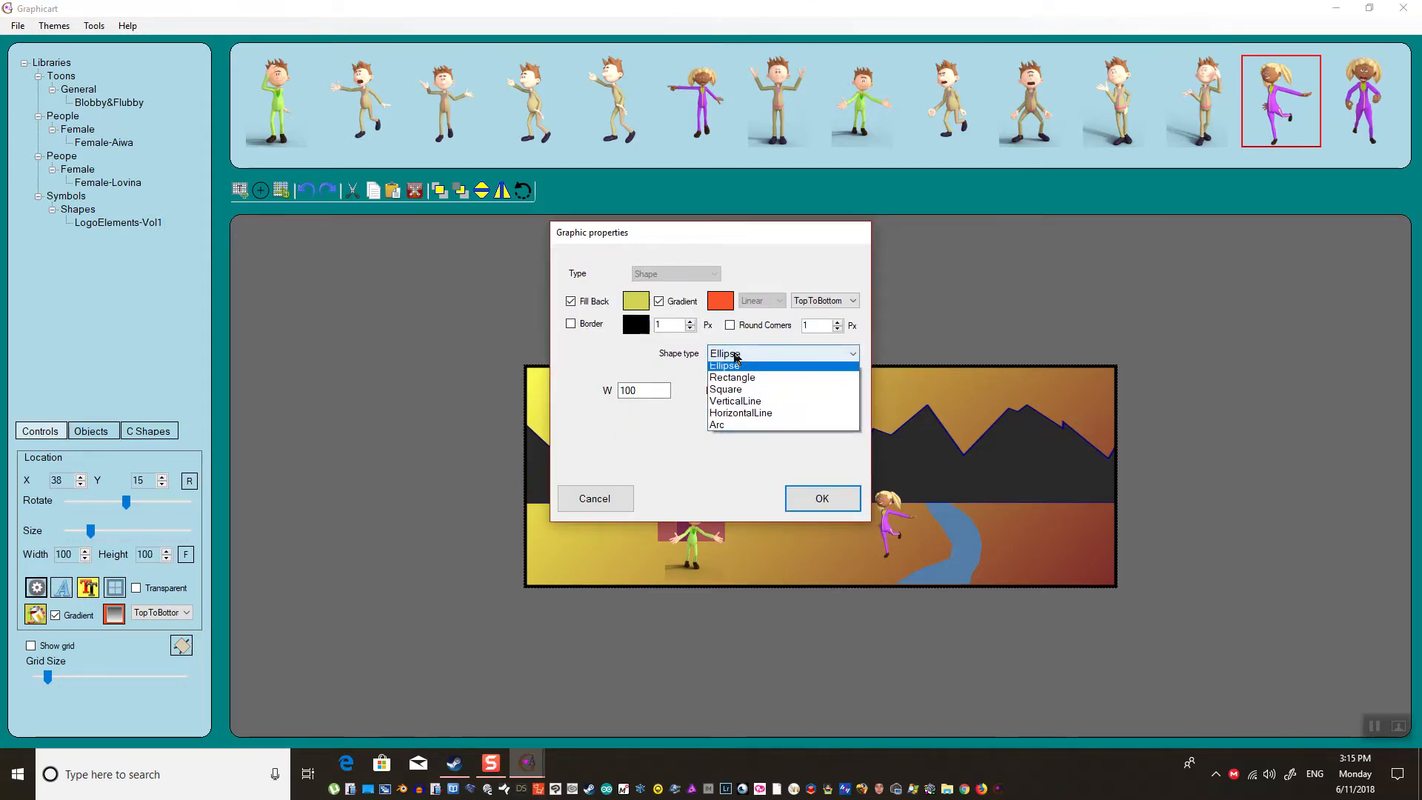
{"action": "left_click", "coordinate": [732, 377]}
{"action": "left_click", "coordinate": [822, 498]}
{"action": "mouse_move", "coordinate": [605, 410]}
{"action": "left_mouse_down"}
{"action": "mouse_move", "coordinate": [627, 420]}
{"action": "mouse_move", "coordinate": [606, 415]}
{"action": "left_mouse_up"}
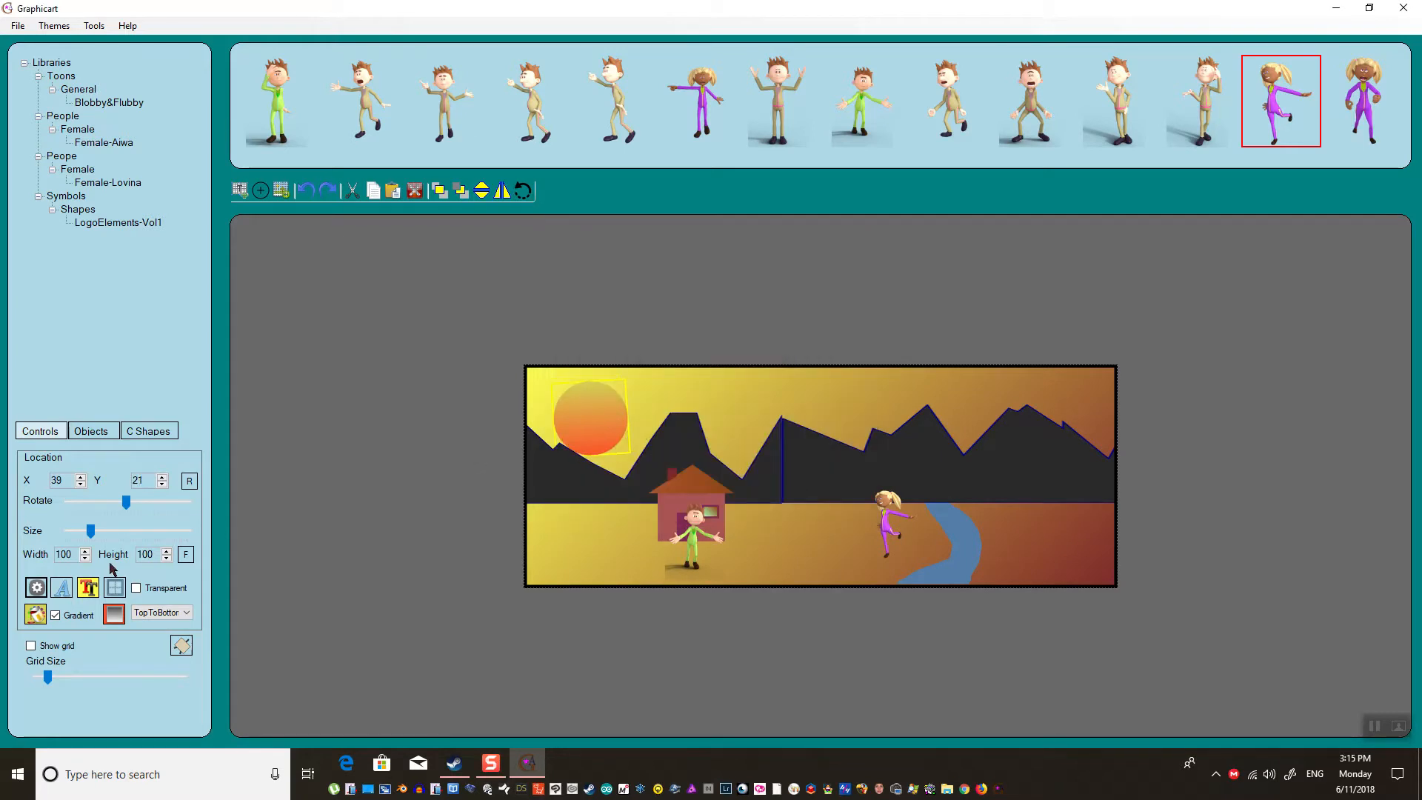
- Add a 1 px black border to the sun and move it to about X 53, Y 20
{"action": "left_click", "coordinate": [595, 413]}
{"action": "left_click_drag", "start_coordinate": [594, 413], "coordinate": [592, 411]}
{"action": "left_click", "coordinate": [590, 400]}
{"action": "left_click", "coordinate": [36, 587]}
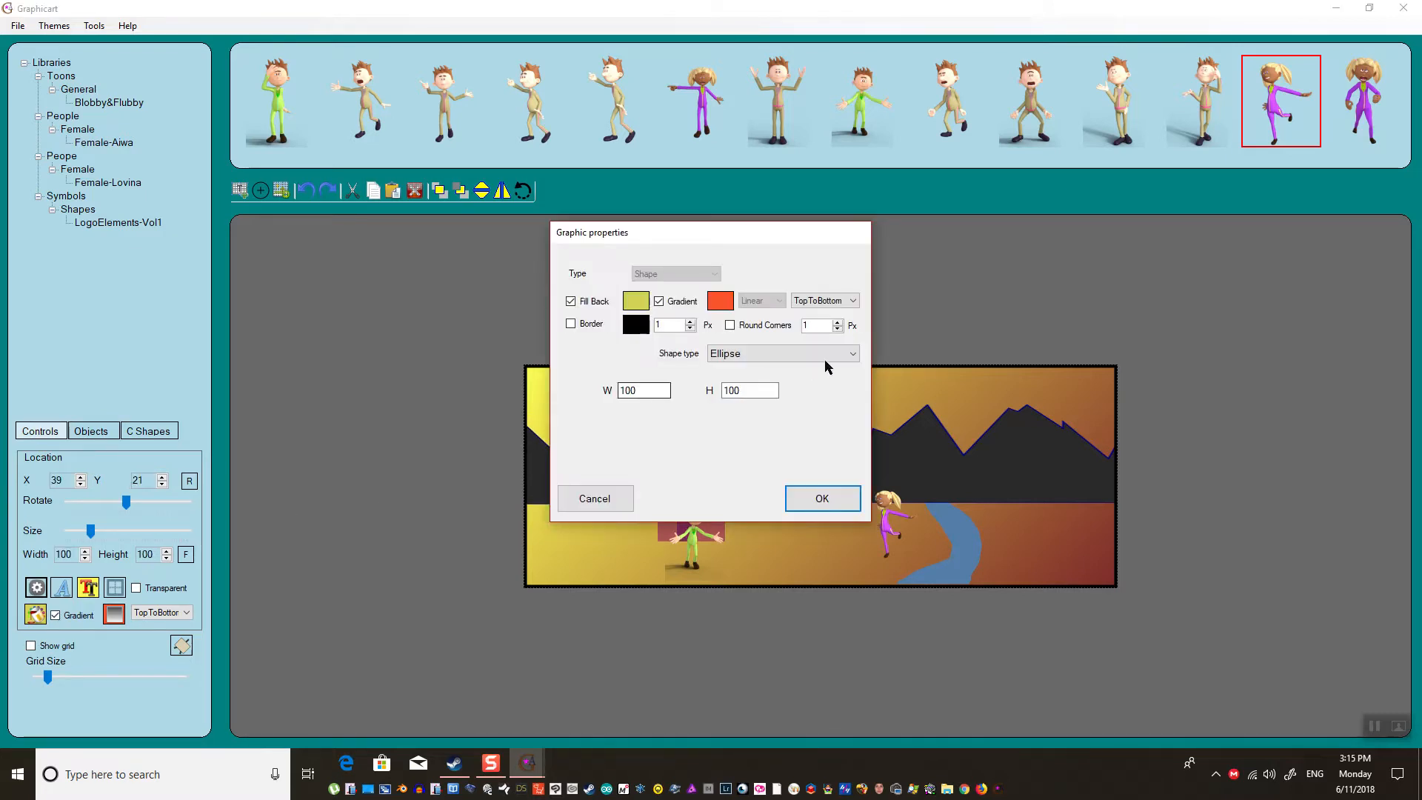
{"action": "left_click", "coordinate": [836, 303]}
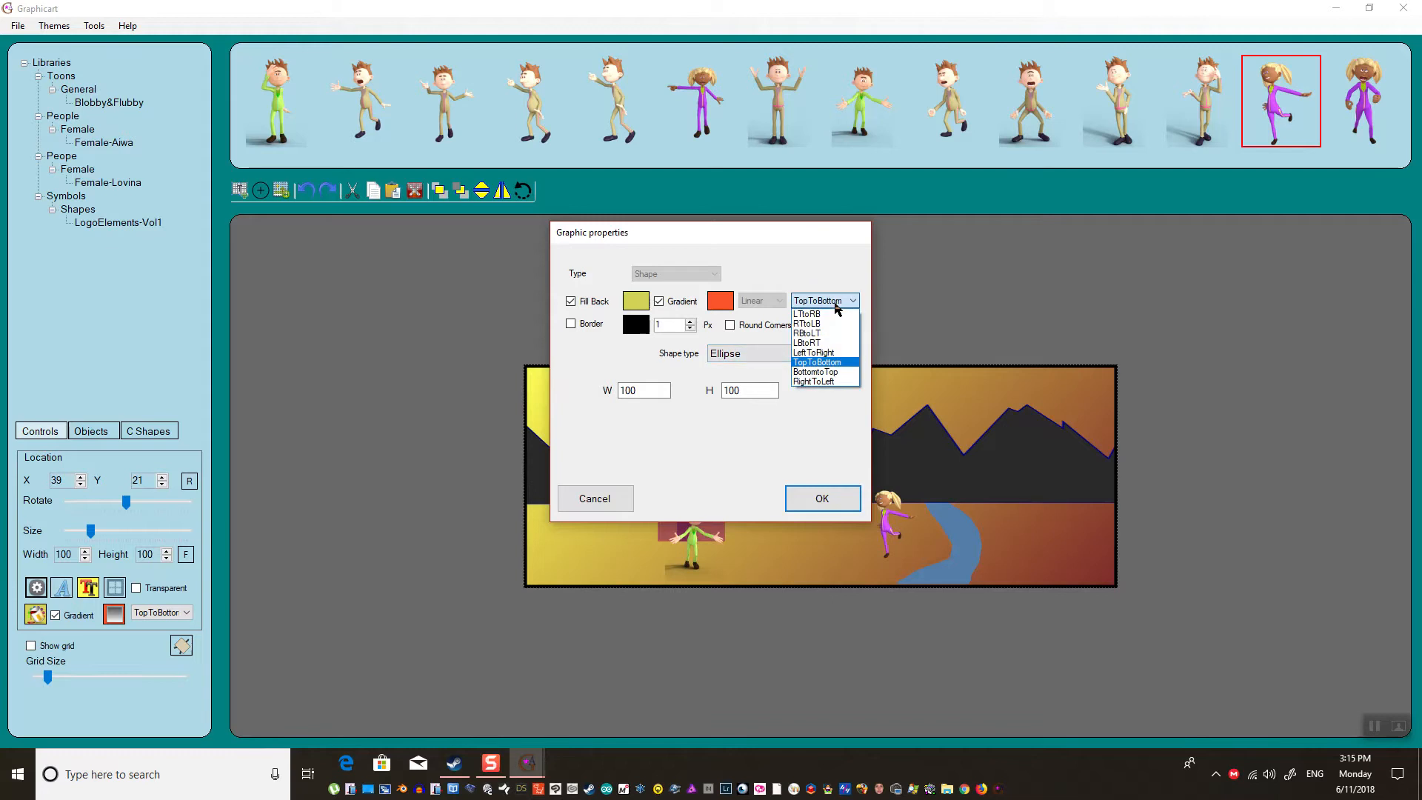
{"action": "left_click", "coordinate": [836, 305]}
{"action": "left_click", "coordinate": [571, 323]}
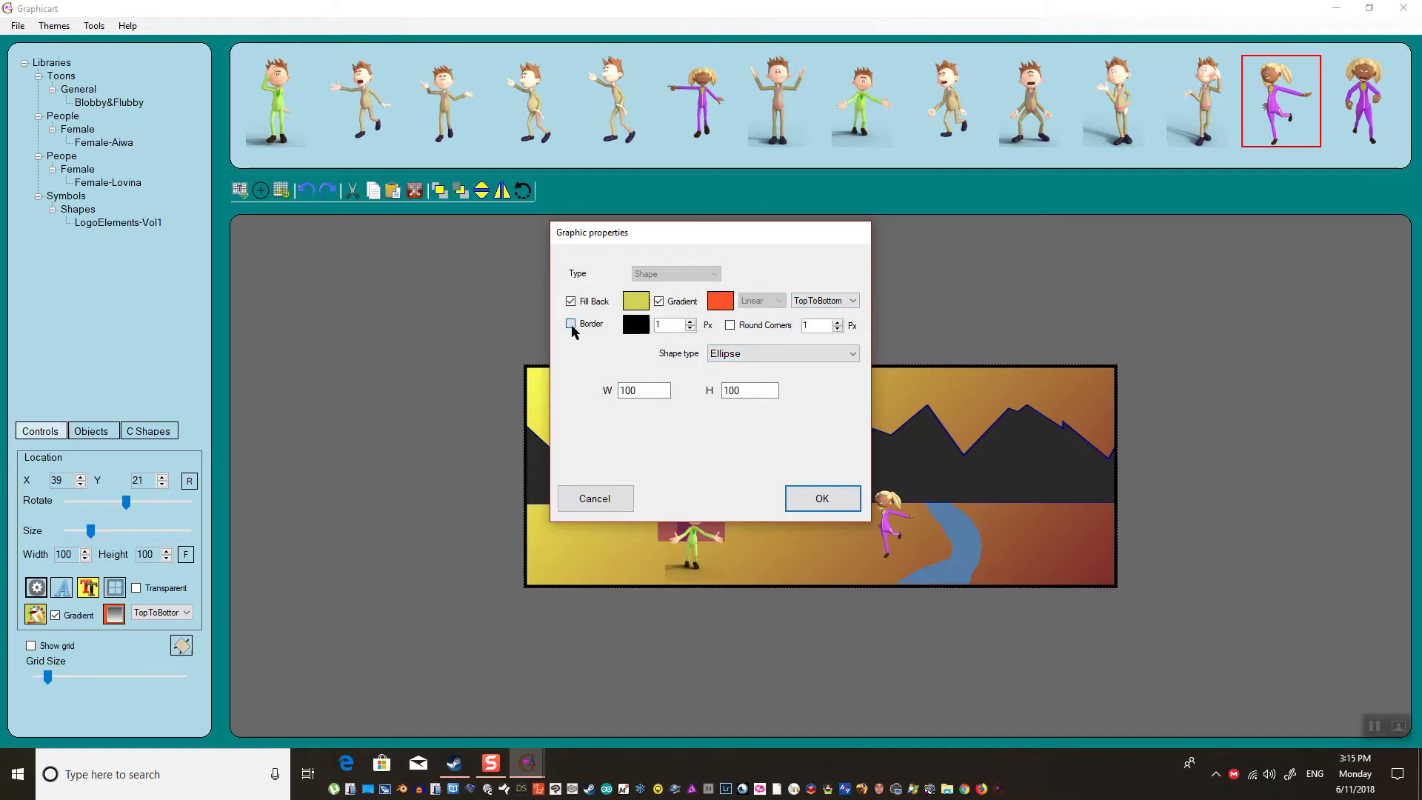
{"action": "left_click", "coordinate": [822, 498]}
{"action": "left_click", "coordinate": [600, 413]}
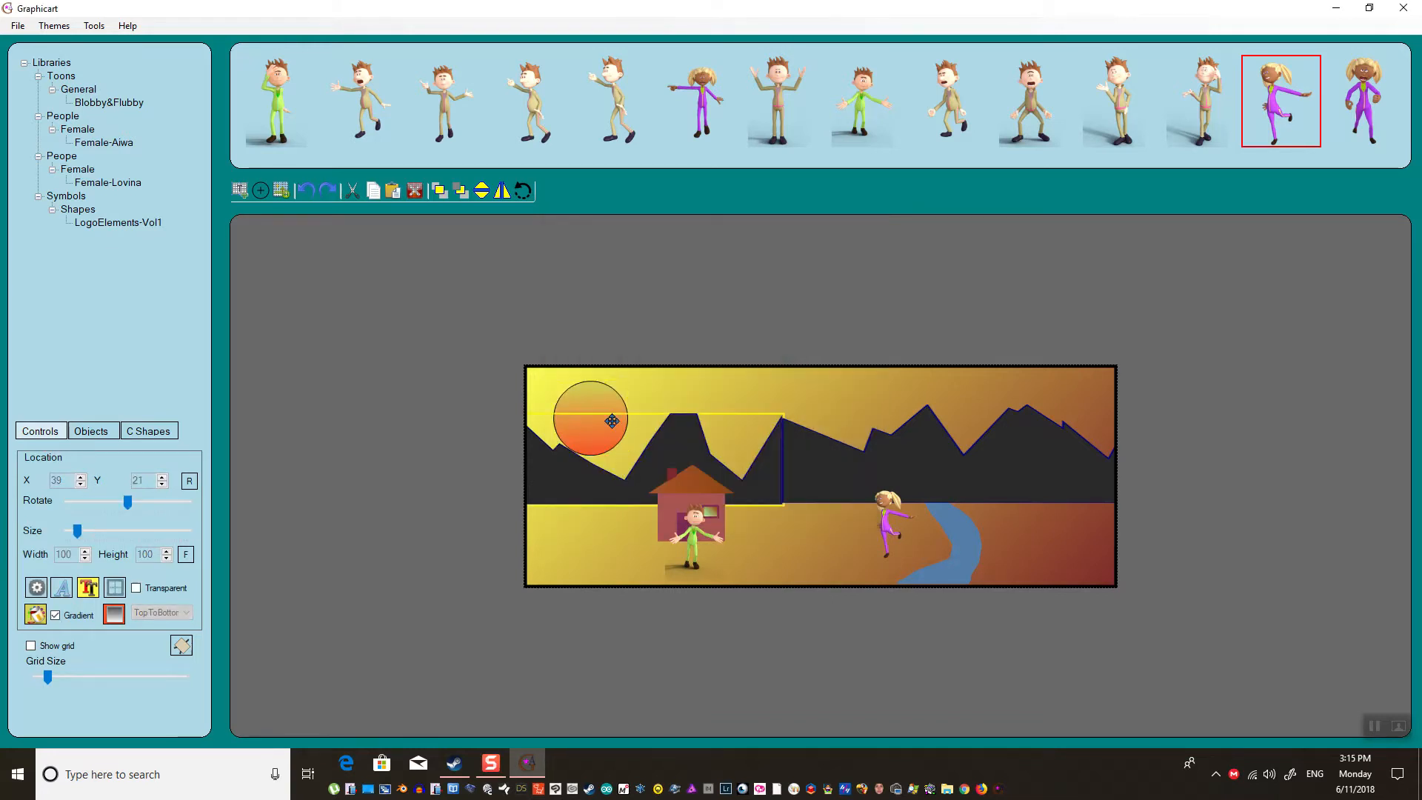
{"action": "left_click_drag", "start_coordinate": [599, 413], "coordinate": [609, 413]}
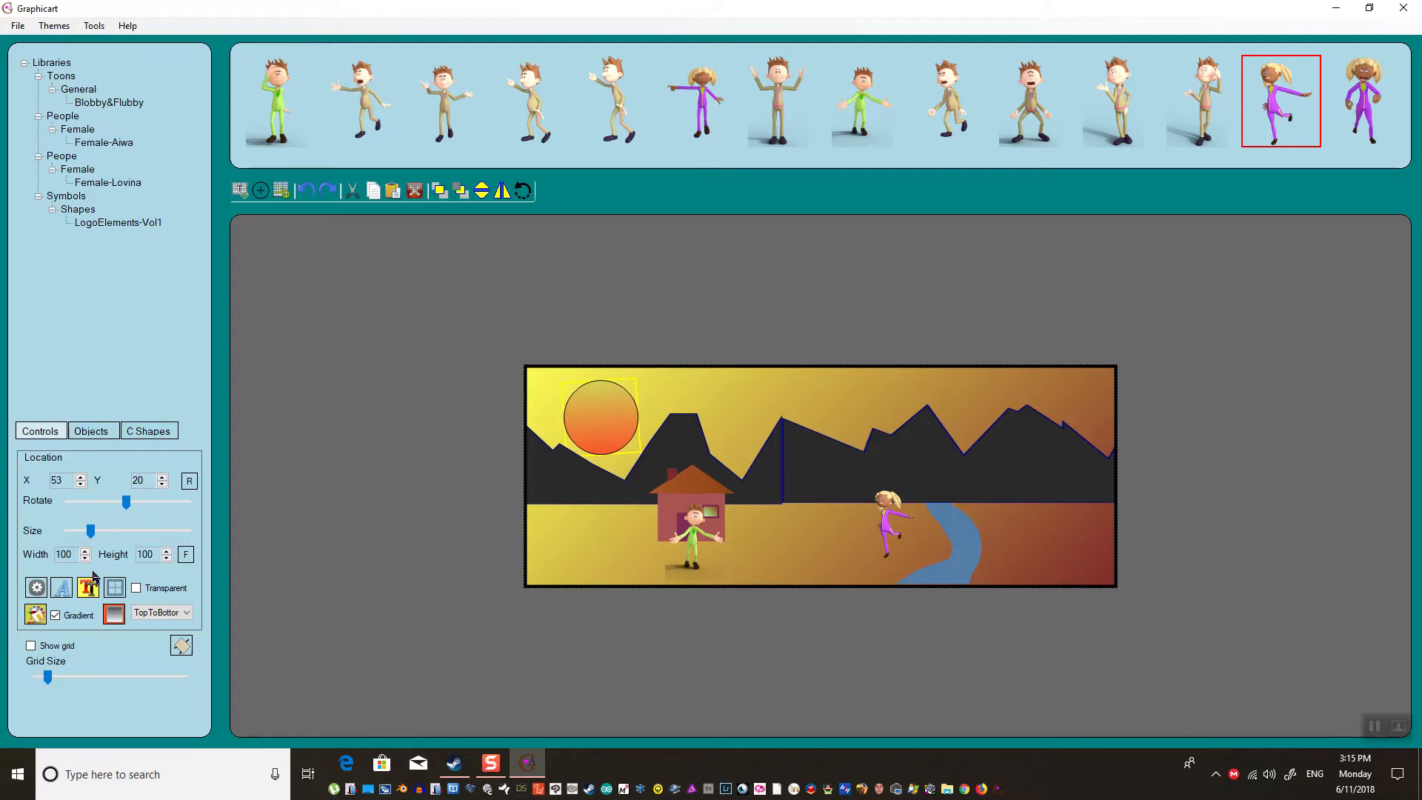
- Reapply the sun's graphic properties with Border off, and open its border colour palette
{"action": "left_click", "coordinate": [35, 588]}
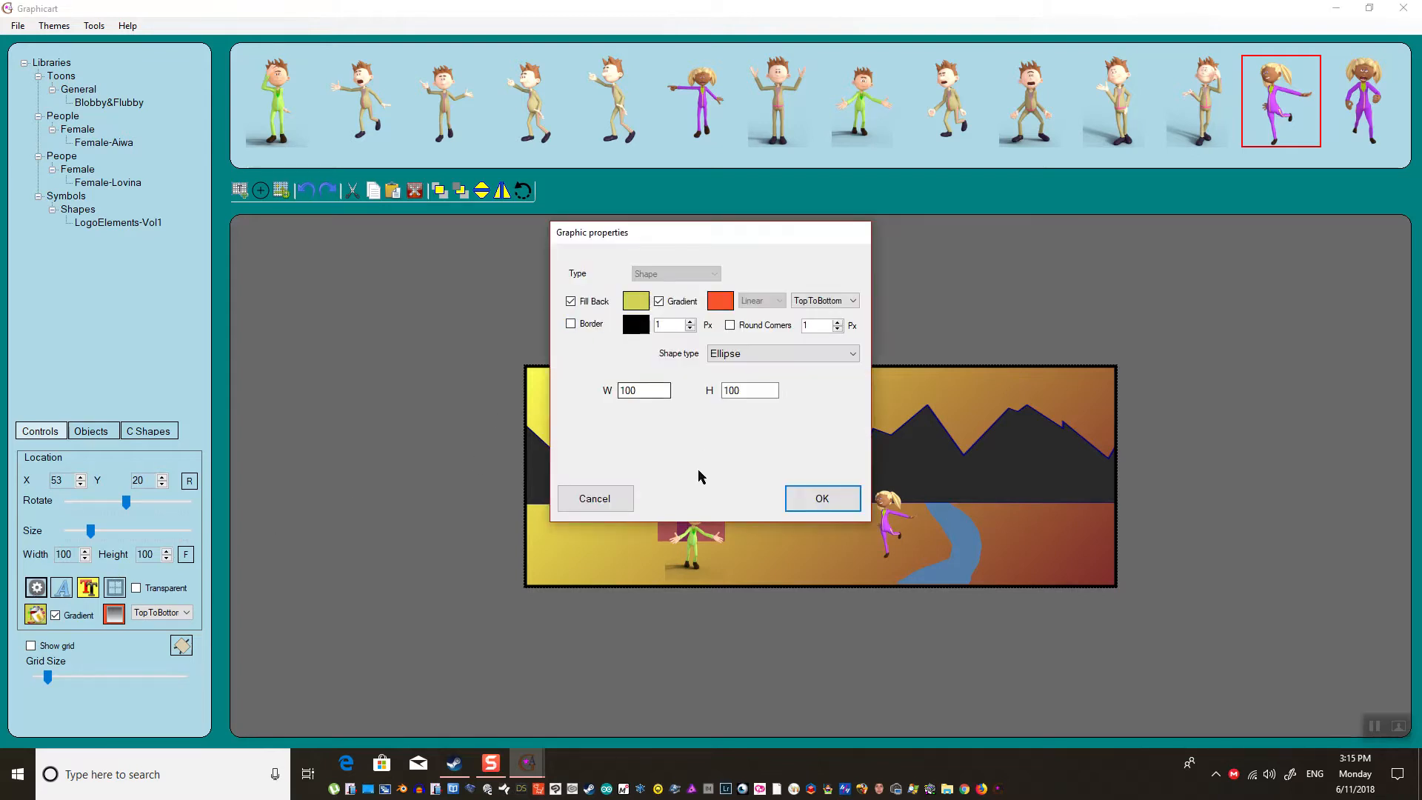
{"action": "left_click", "coordinate": [819, 495]}
{"action": "left_click", "coordinate": [117, 588]}
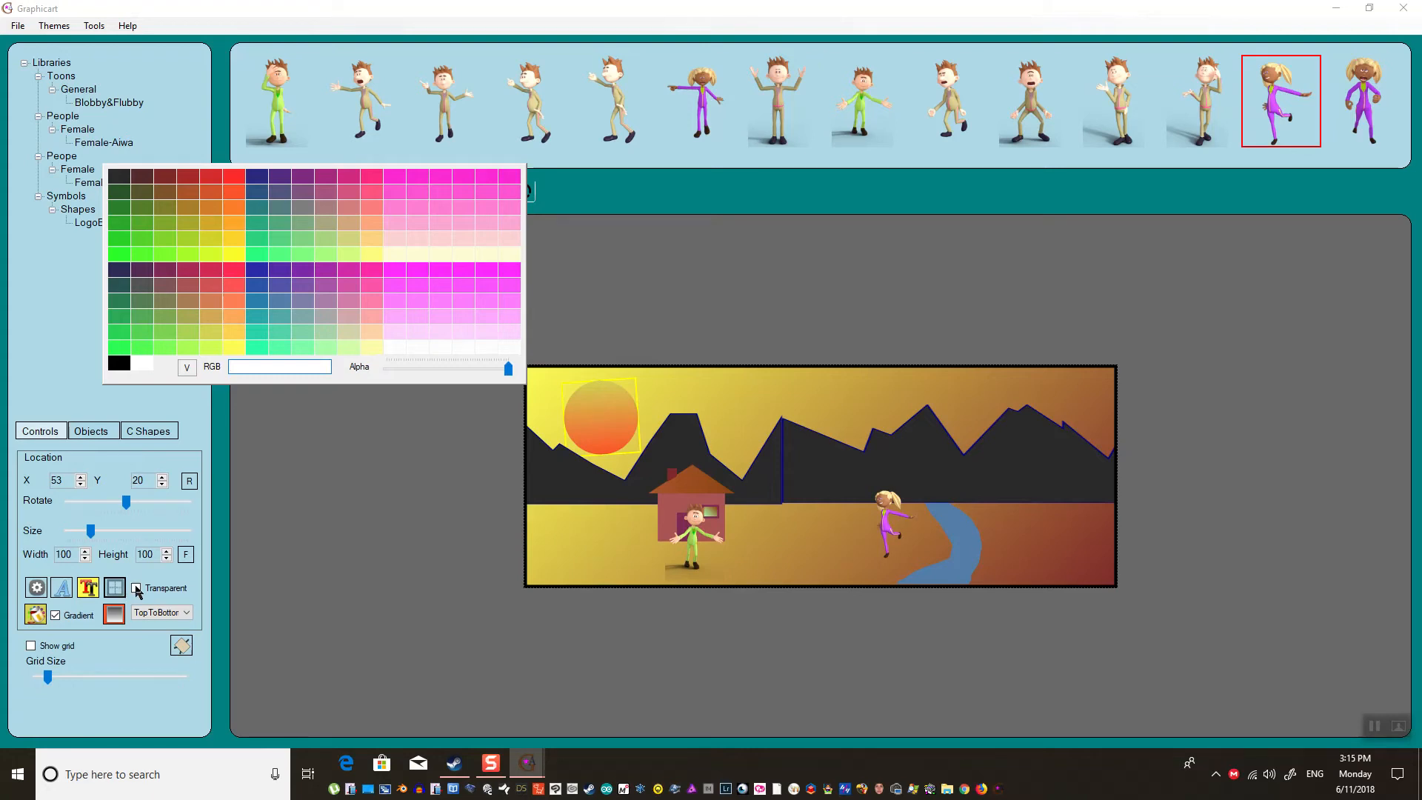
- Toggle the sun's transparency on and off again, and move it to about X 75, Y 18
{"action": "left_click", "coordinate": [136, 588]}
{"action": "left_click", "coordinate": [137, 588]}
{"action": "left_click", "coordinate": [587, 417]}
{"action": "left_click_drag", "start_coordinate": [582, 419], "coordinate": [614, 392]}
{"action": "left_click", "coordinate": [596, 397]}
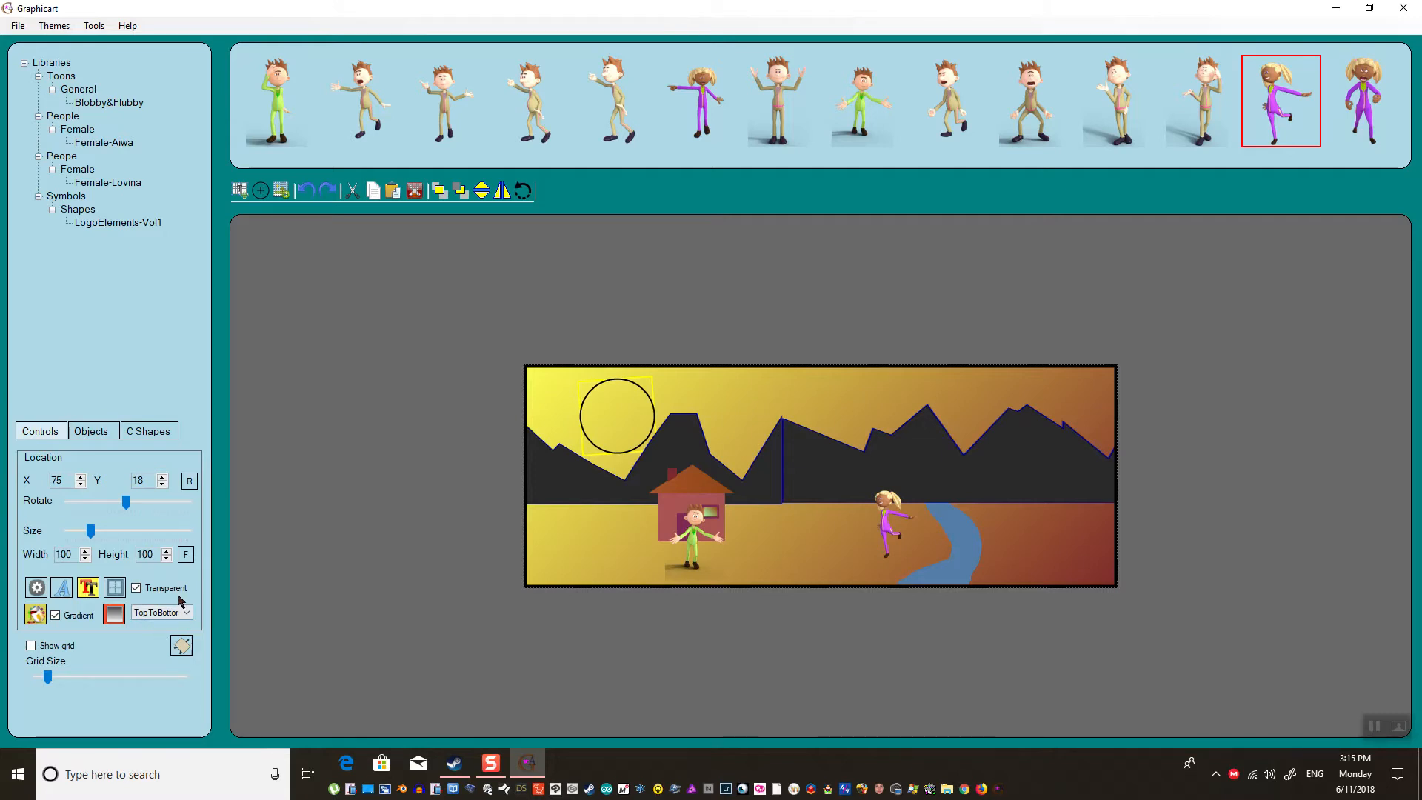
{"action": "left_click", "coordinate": [136, 588]}
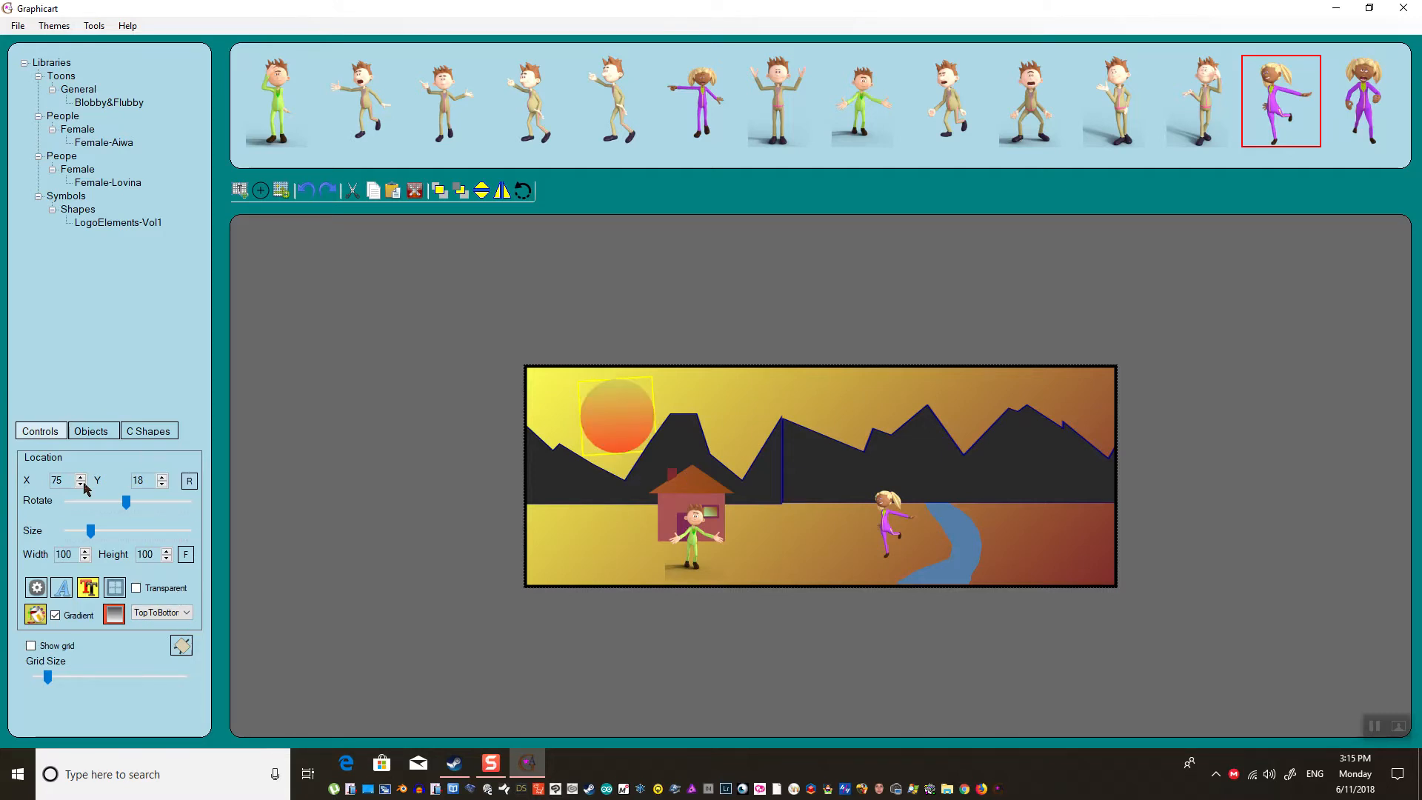
{"action": "left_click_drag", "start_coordinate": [126, 502], "coordinate": [127, 507]}
- Bring the river in front of the hill range and nudge it slightly to the right
{"action": "left_click", "coordinate": [108, 430]}
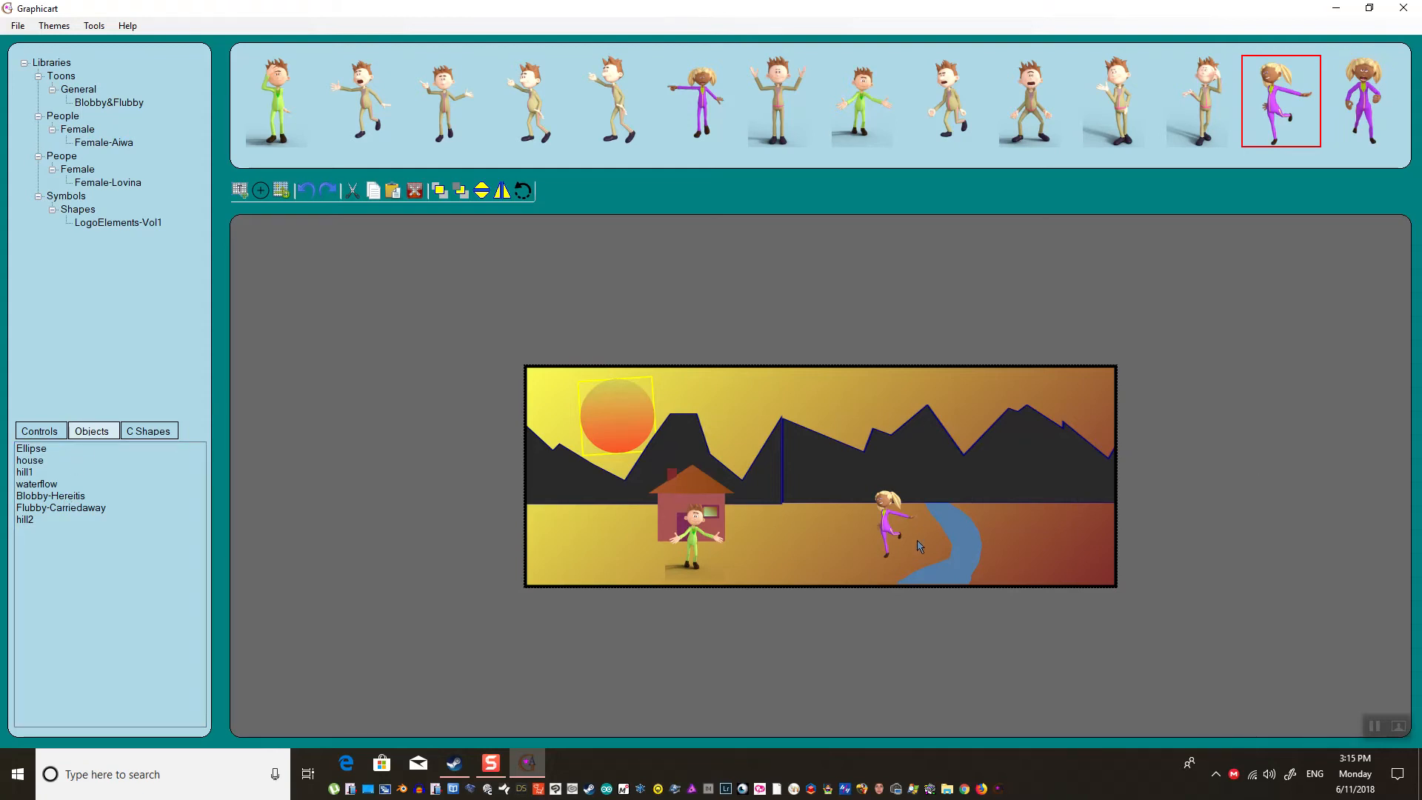
{"action": "left_click", "coordinate": [949, 531]}
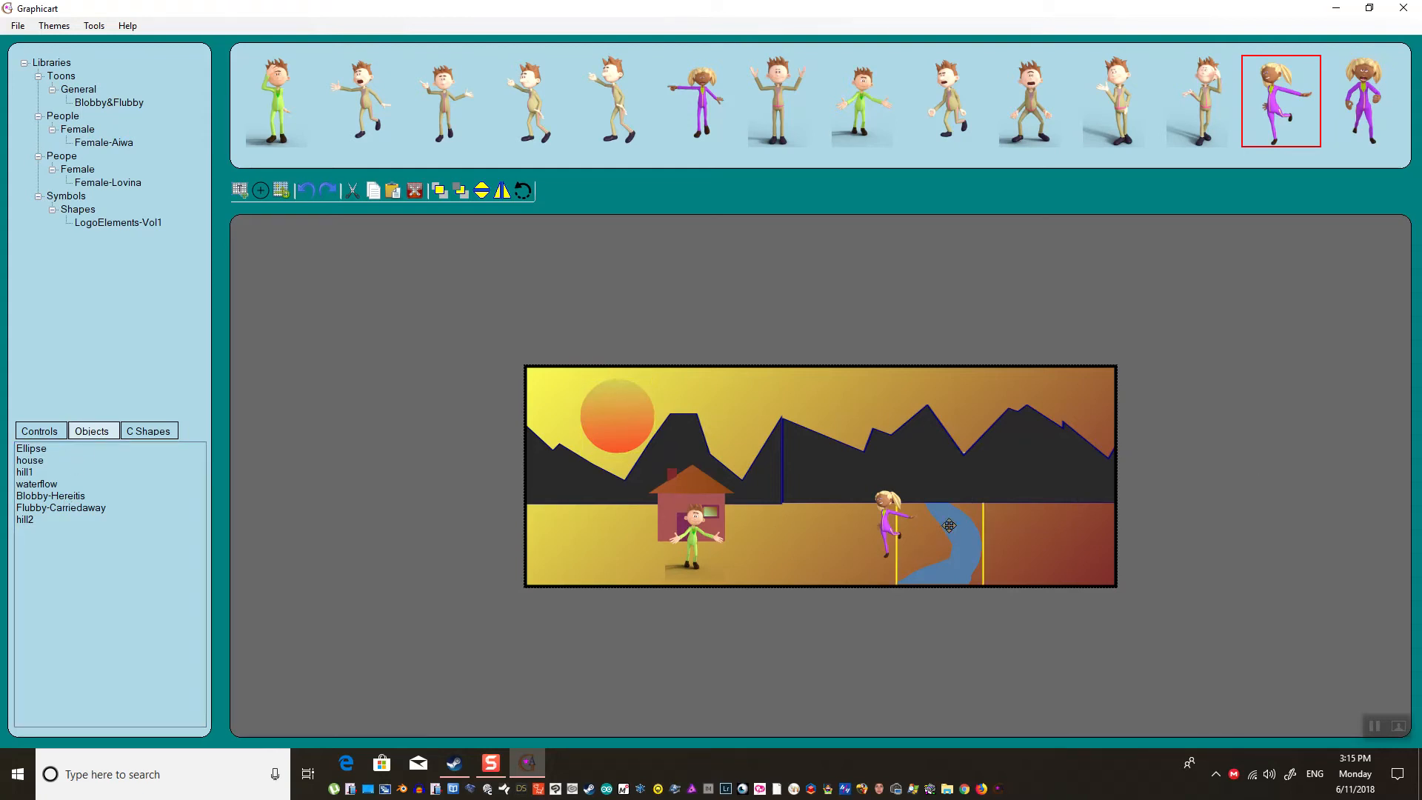
{"action": "left_click", "coordinate": [445, 194]}
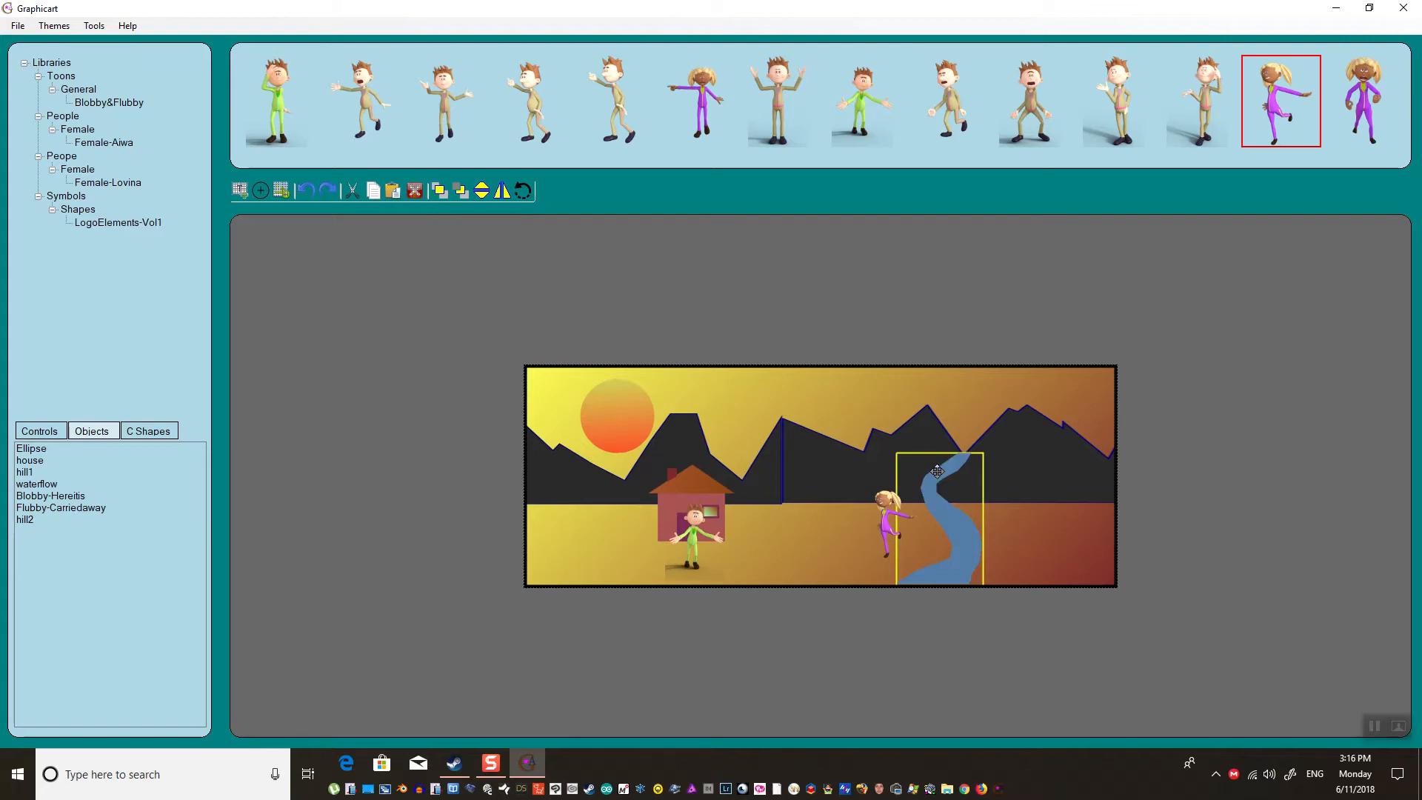
{"action": "left_click_drag", "start_coordinate": [976, 545], "coordinate": [980, 546]}
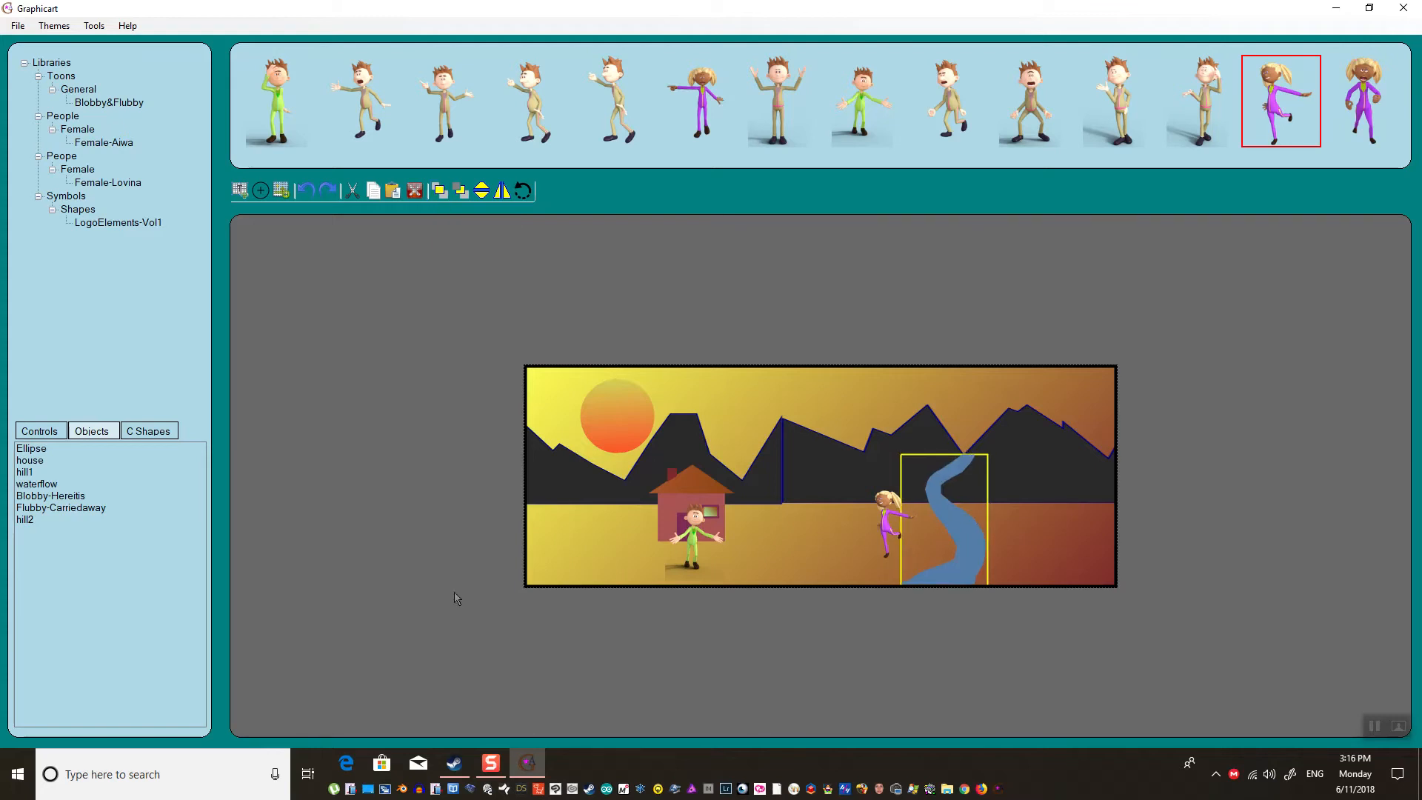
- Select hill1, Flubby-Carriedaway, waterflow, house and Ellipse by name in turn, and shift Blobby-Hereitis slightly down and left
{"action": "left_click", "coordinate": [26, 472]}
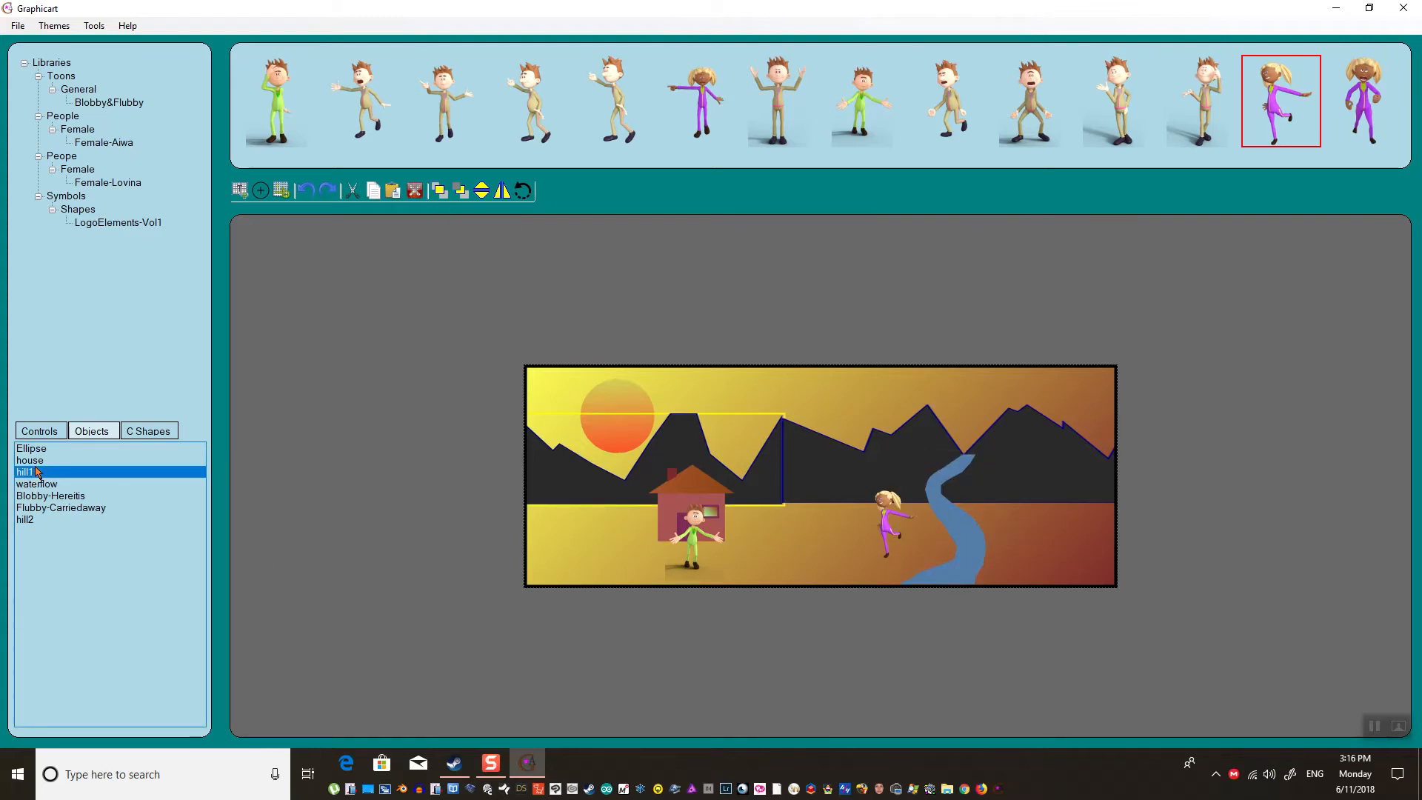
{"action": "left_click", "coordinate": [46, 508]}
{"action": "left_click", "coordinate": [59, 484]}
{"action": "left_click", "coordinate": [56, 460]}
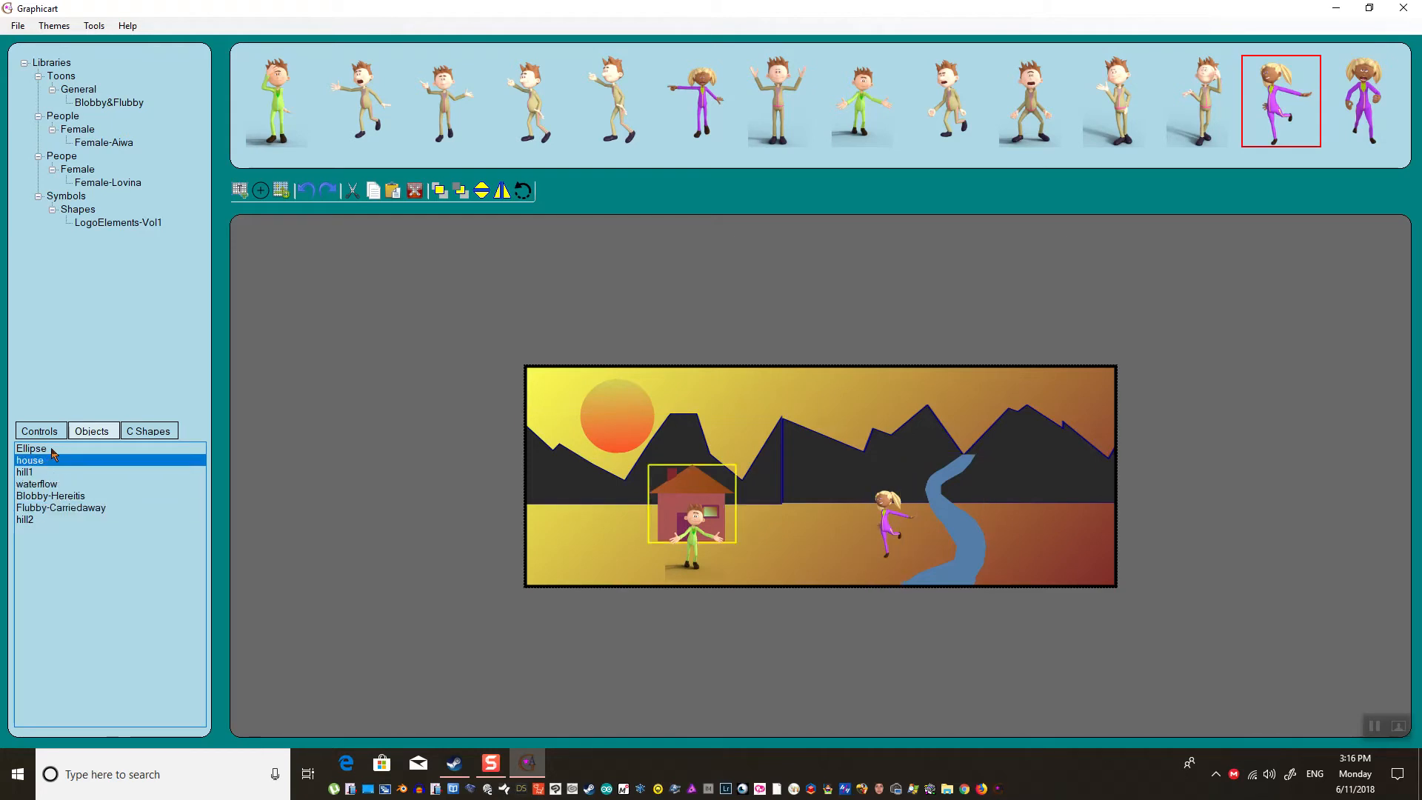
{"action": "left_click", "coordinate": [55, 449]}
{"action": "left_click", "coordinate": [72, 496]}
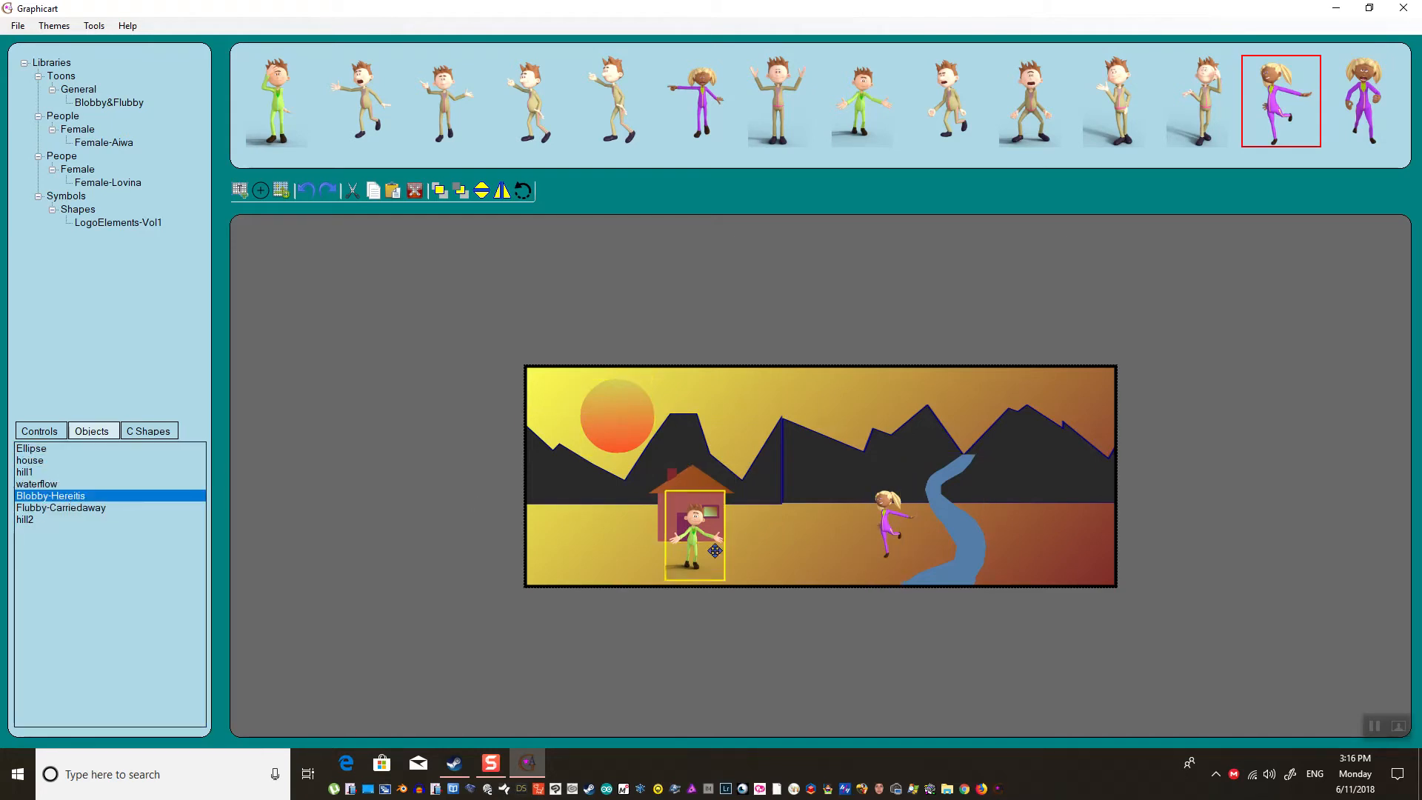
{"action": "left_click_drag", "start_coordinate": [690, 516], "coordinate": [687, 518]}
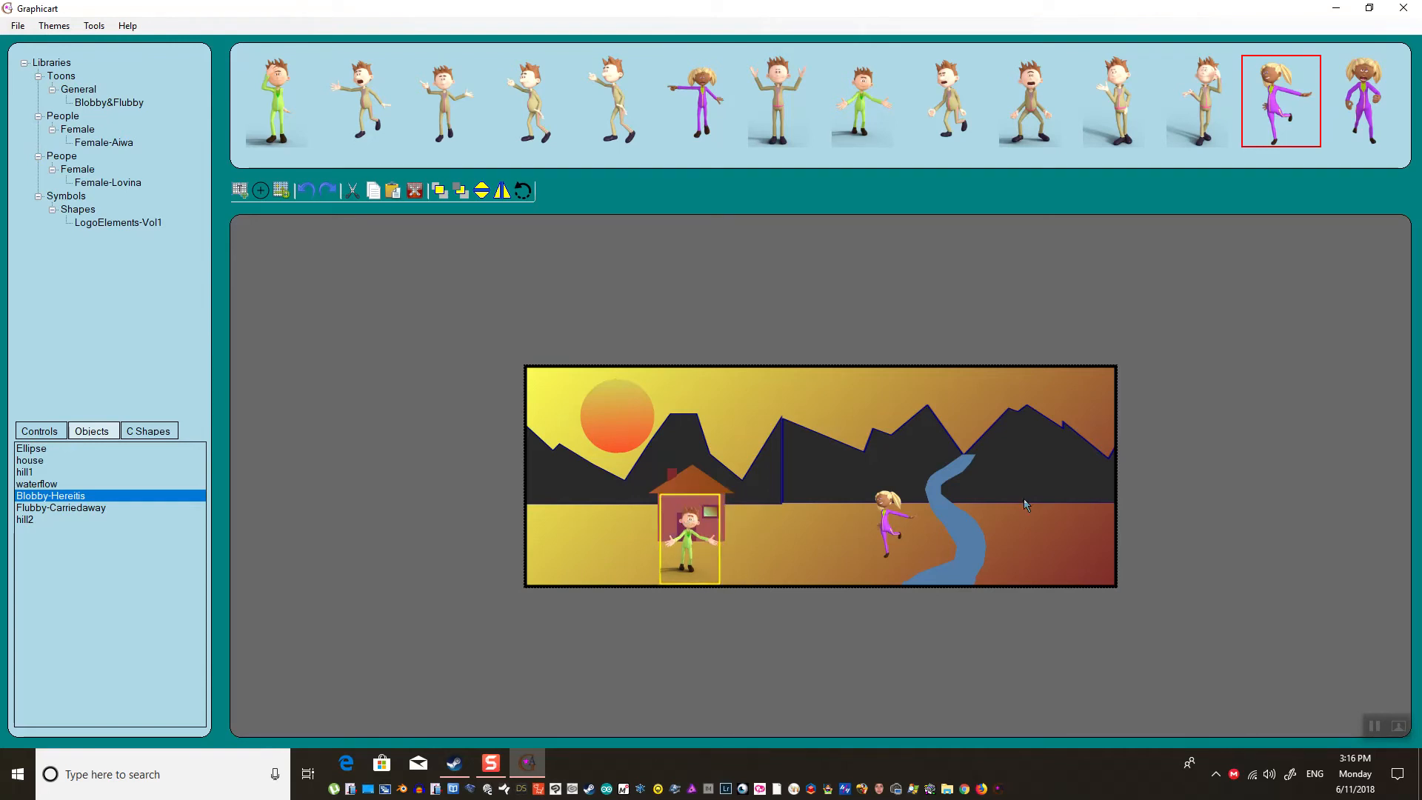
- Try out the sun's fill and gradient colour palettes and turn off its Gradient option
{"action": "left_click", "coordinate": [880, 462]}
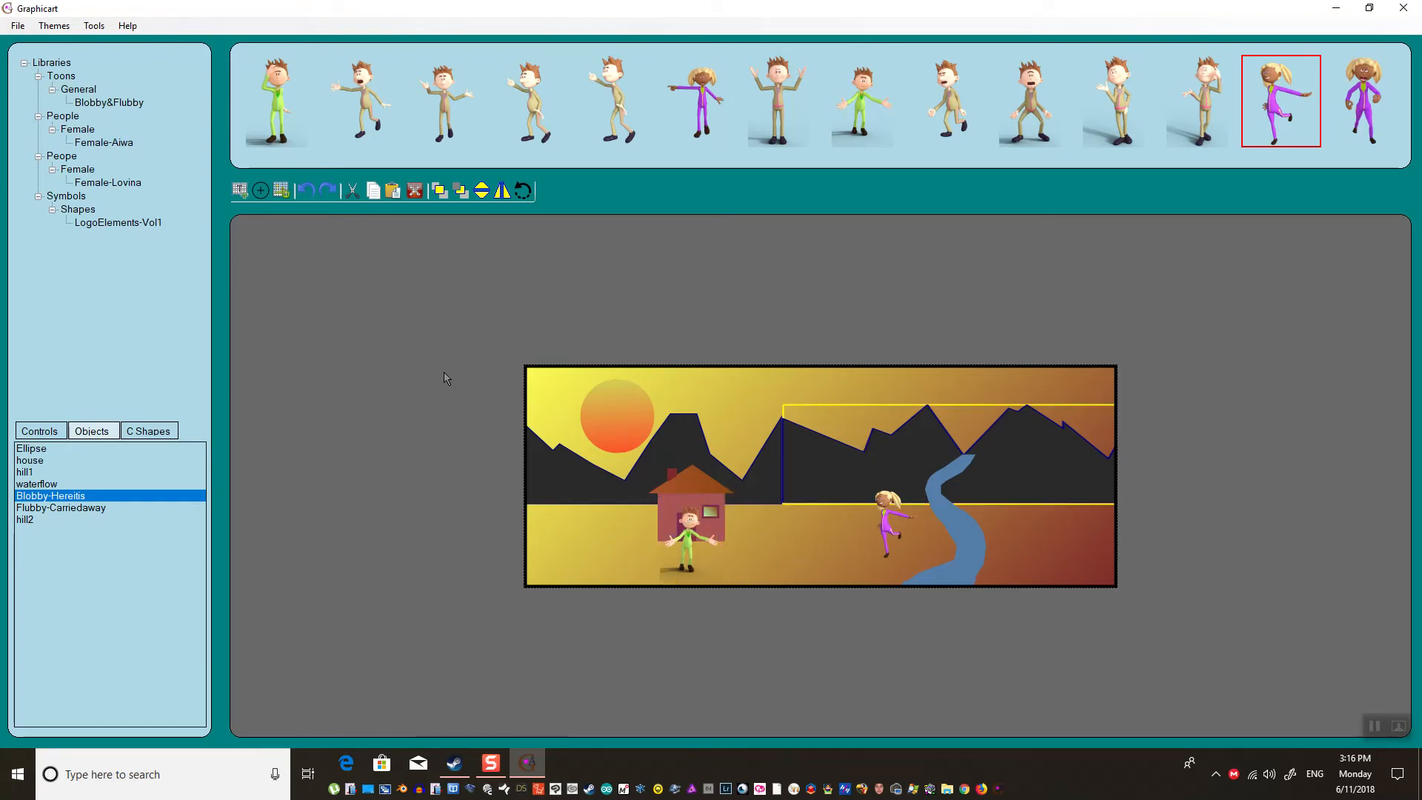
{"action": "left_click", "coordinate": [169, 429]}
{"action": "left_click", "coordinate": [51, 432]}
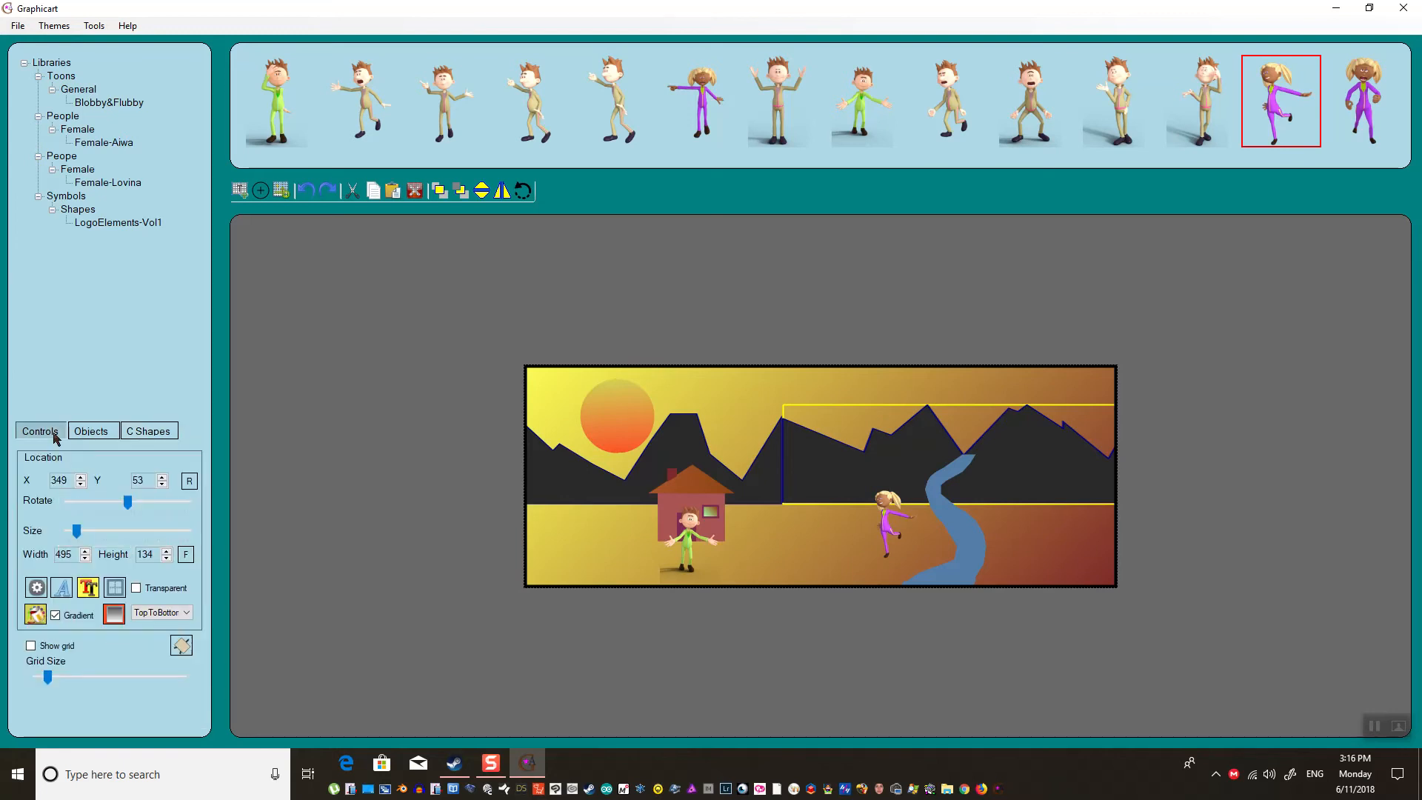
{"action": "left_click", "coordinate": [588, 431]}
{"action": "left_click", "coordinate": [595, 403]}
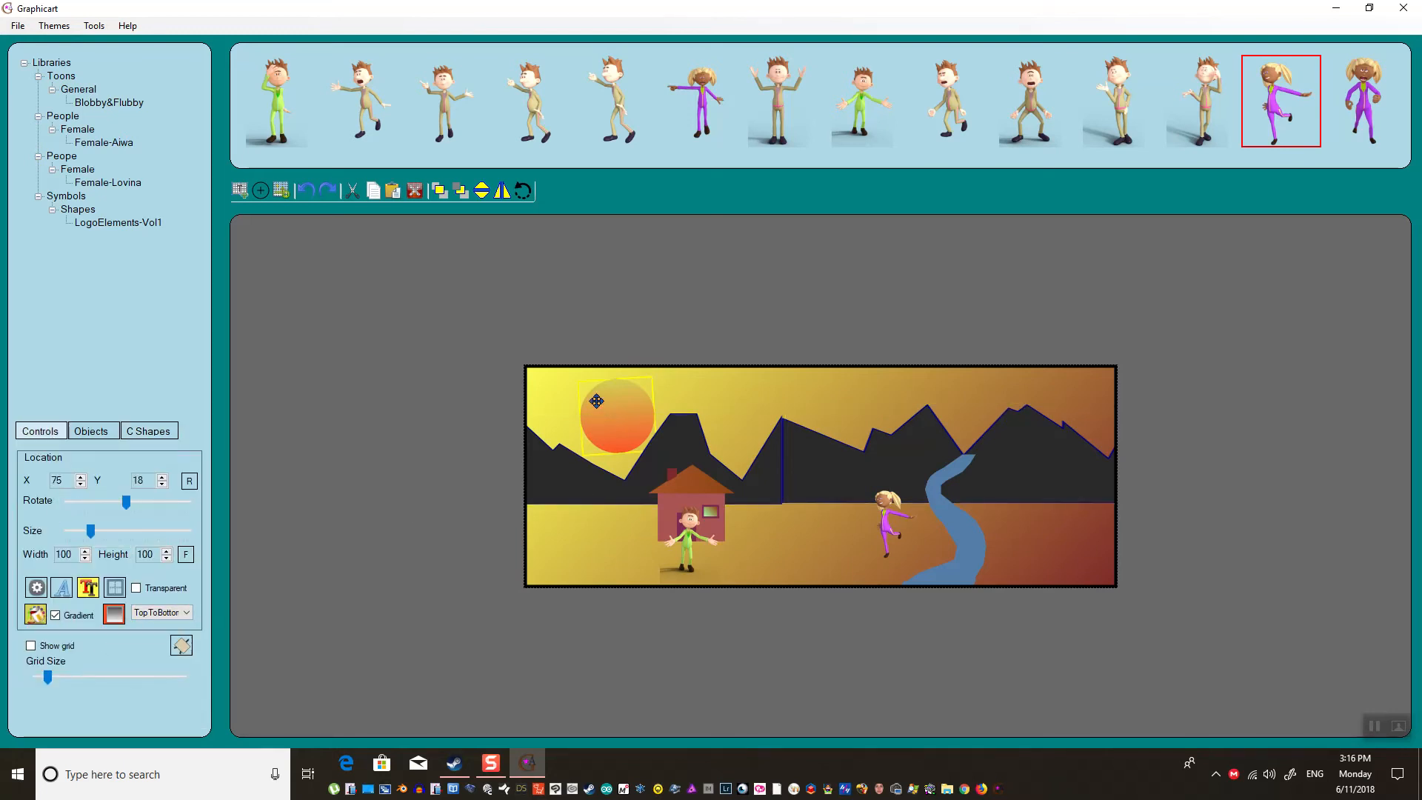
{"action": "left_click", "coordinate": [34, 614]}
{"action": "left_click", "coordinate": [93, 402]}
{"action": "left_click", "coordinate": [56, 616]}
{"action": "left_click", "coordinate": [113, 613]}
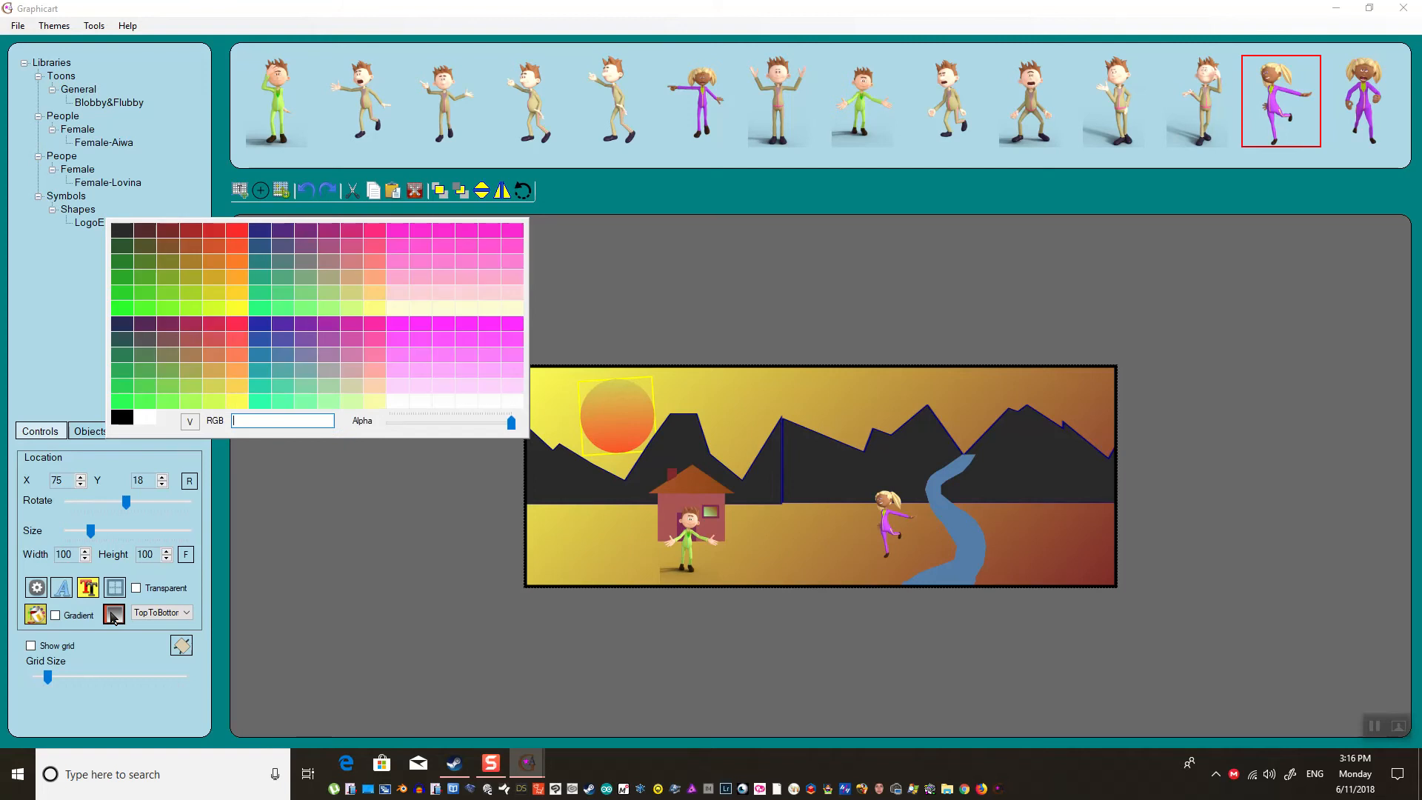
{"action": "left_click", "coordinate": [188, 376]}
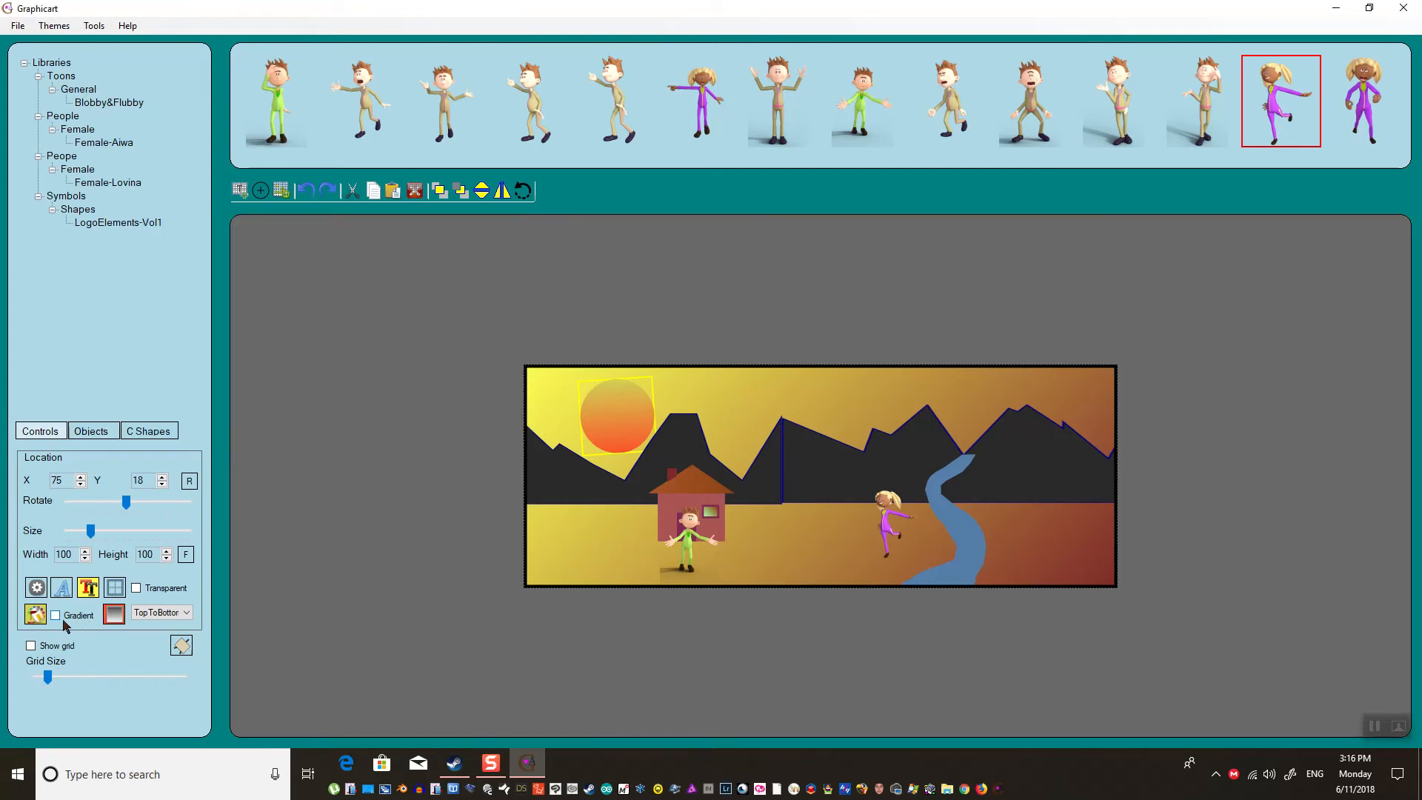
- Show the grid over the banner and reduce the grid size to a much finer spacing
{"action": "left_click", "coordinate": [40, 649]}
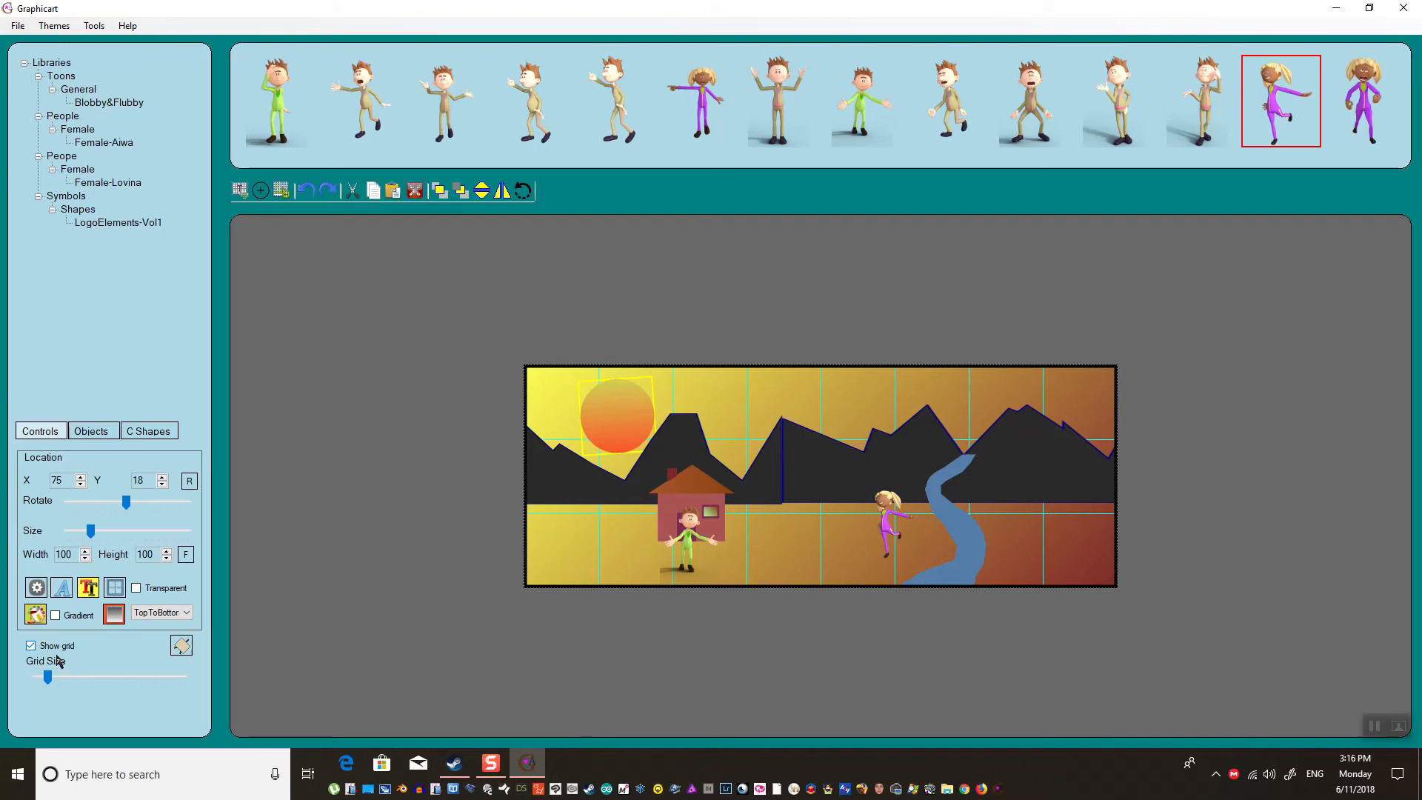
{"action": "left_click_drag", "start_coordinate": [48, 675], "coordinate": [42, 679]}
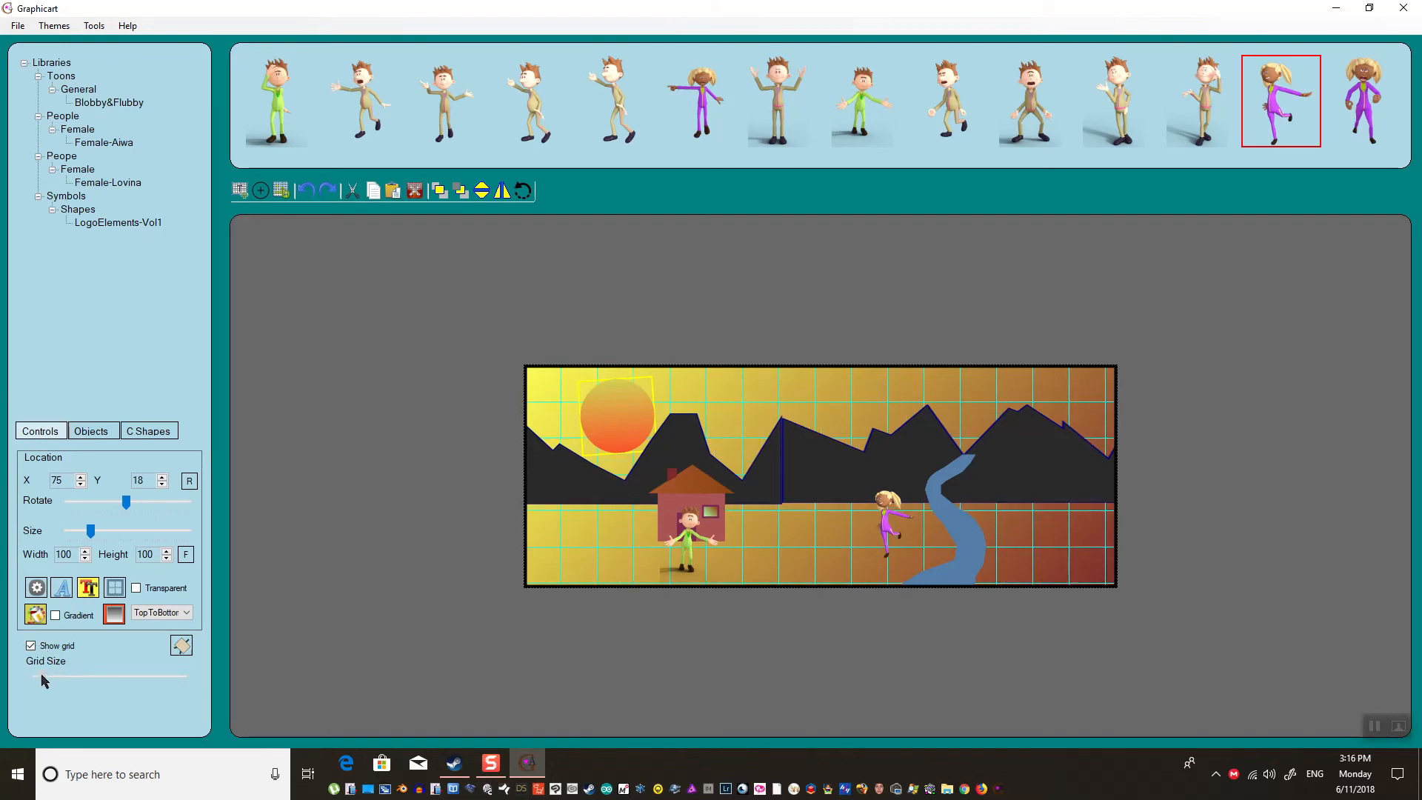
{"action": "left_click_drag", "start_coordinate": [42, 679], "coordinate": [41, 681]}
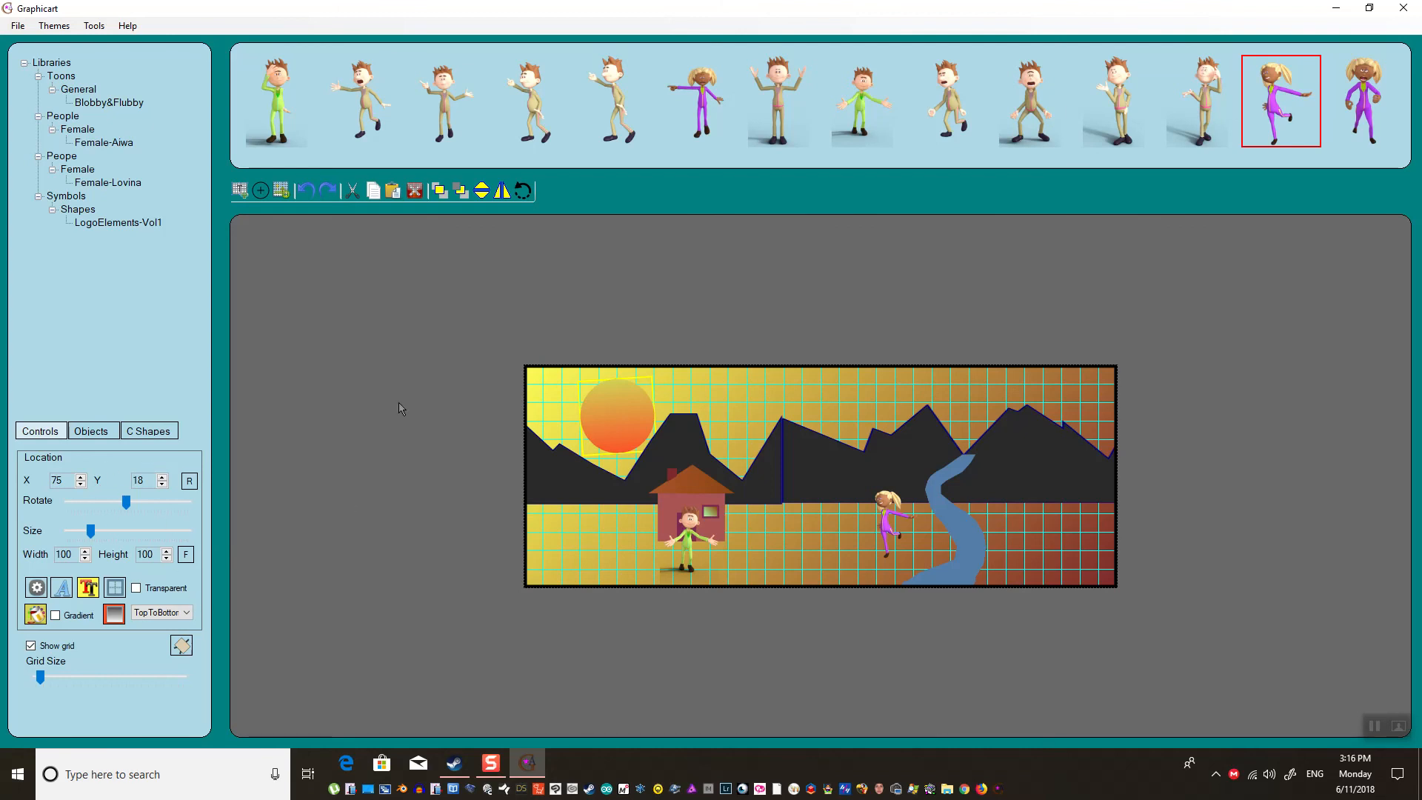
{"action": "left_click", "coordinate": [19, 26]}
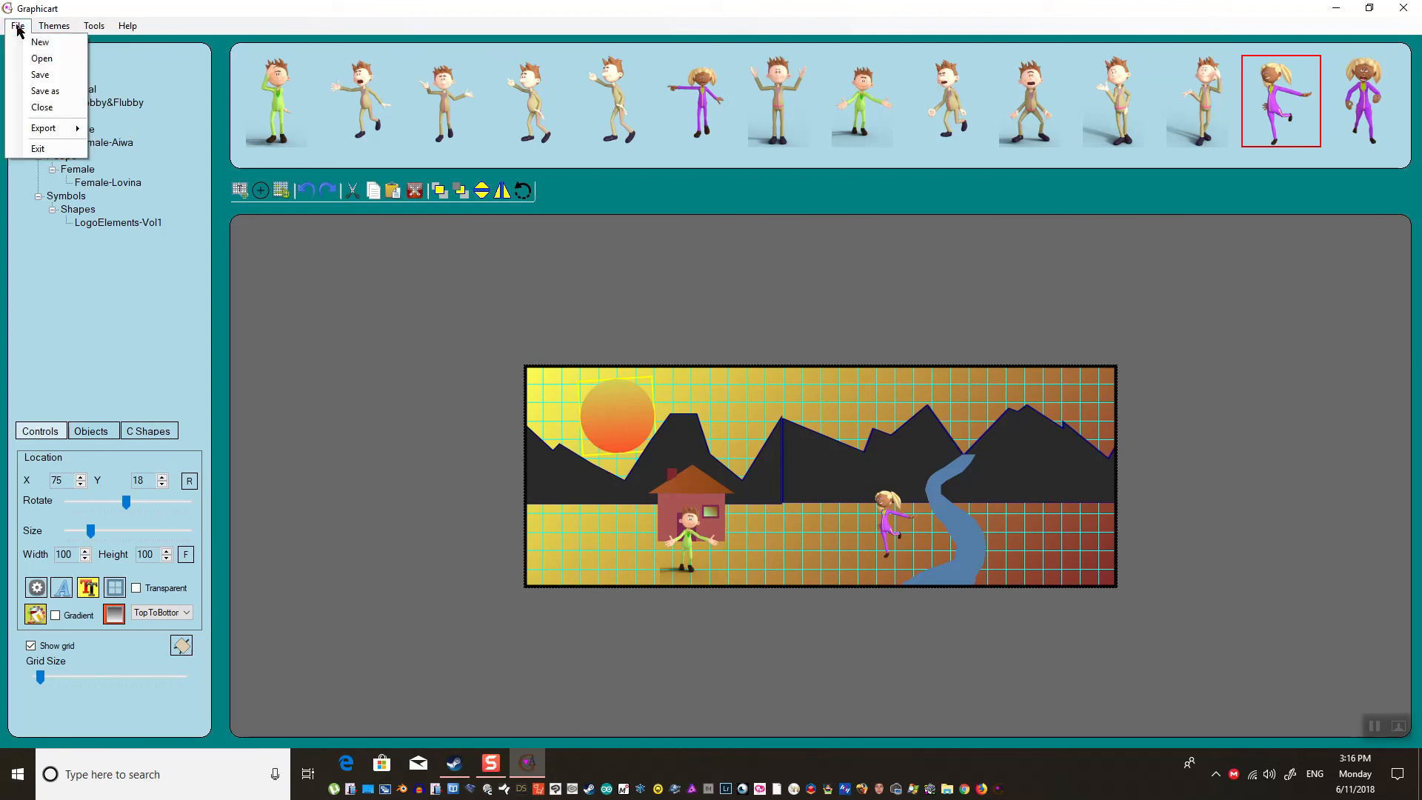
{"action": "left_click", "coordinate": [399, 438]}
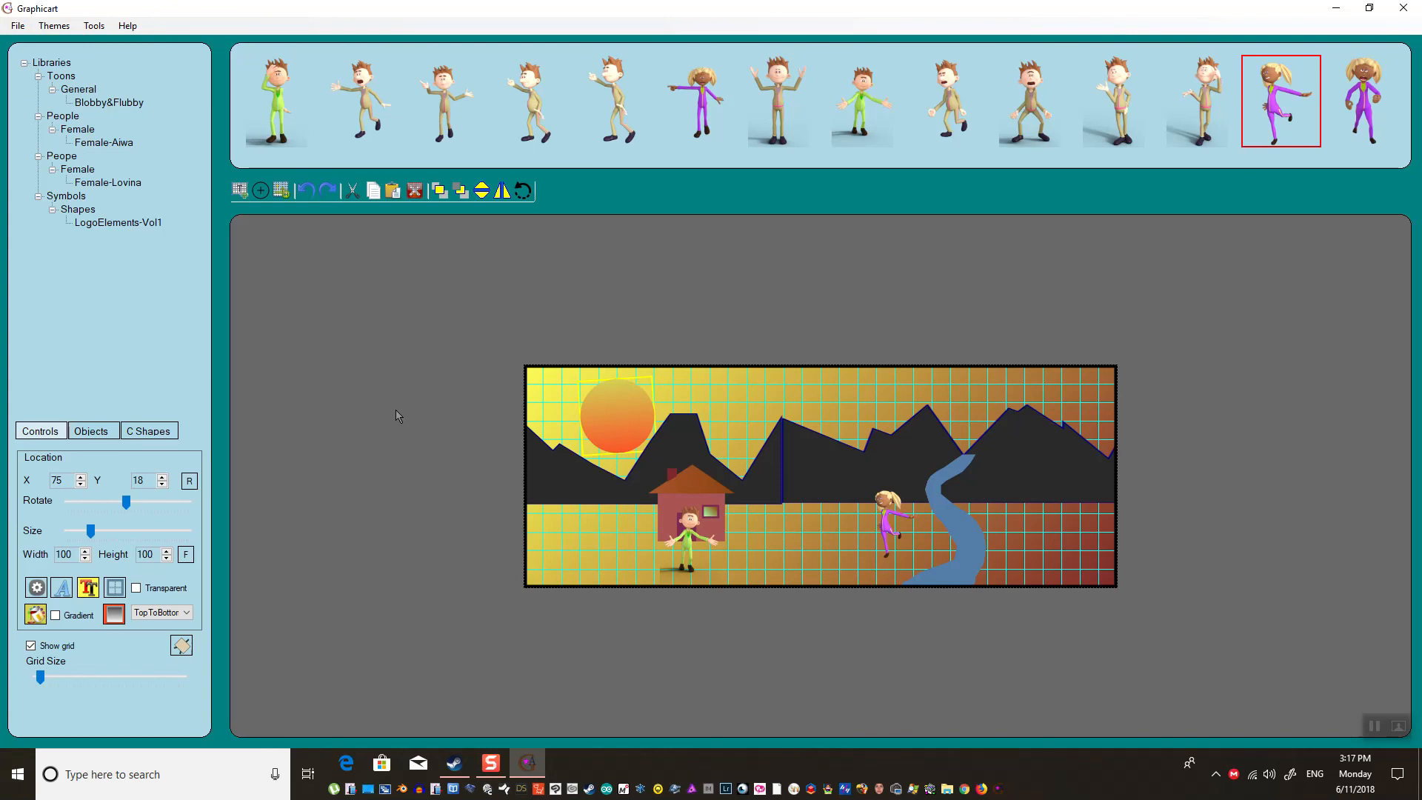